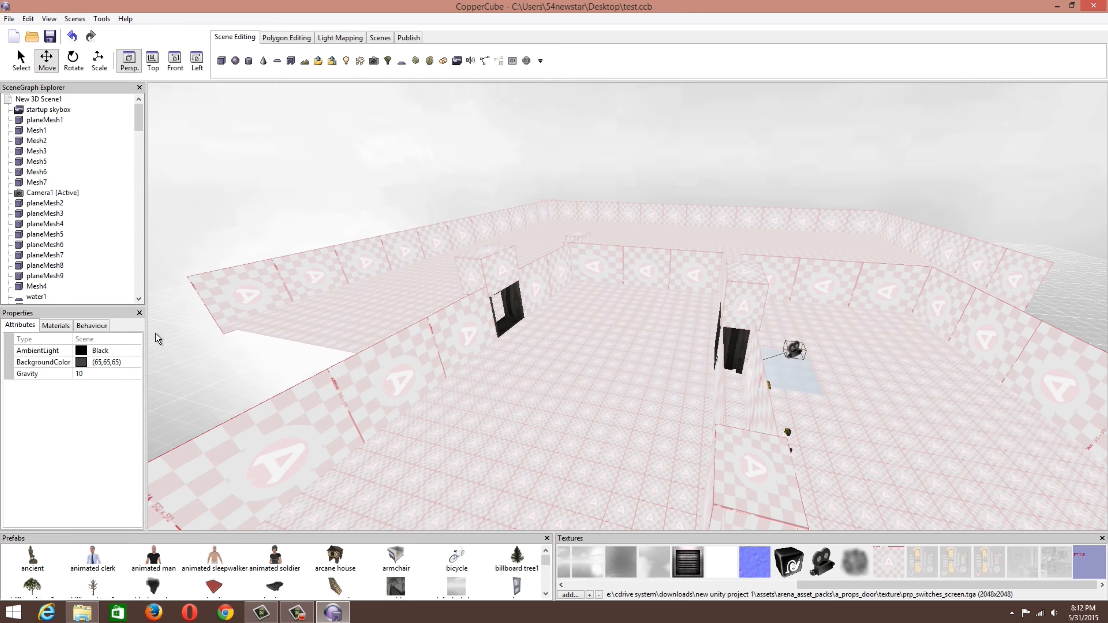
# - Examine the arena test scene around its doorways, including the addable behaviours and the cube above the far door
pyautogui.click(94, 330)
pyautogui.click(8, 341)
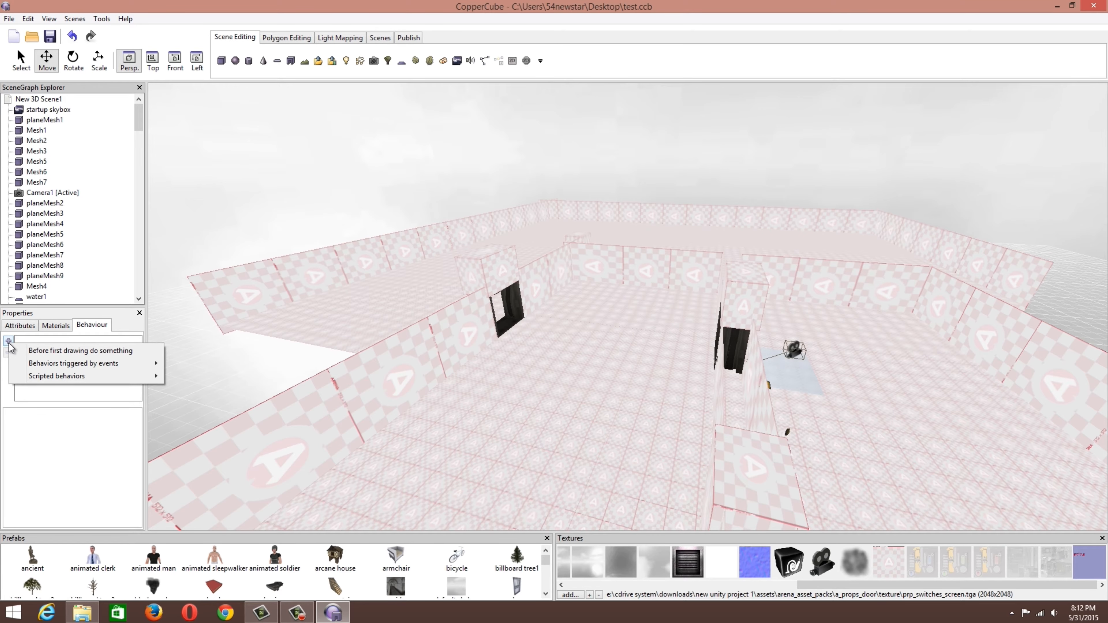
pyautogui.click(475, 289)
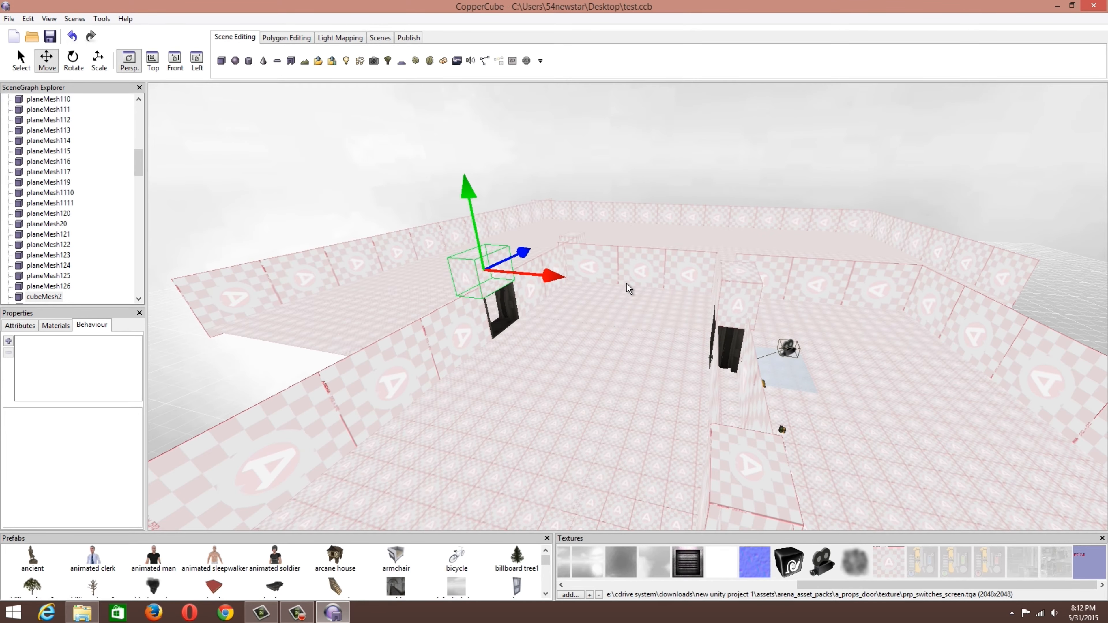
pyautogui.moveTo(627, 284); pyautogui.dragTo(614, 237, button='middle')
pyautogui.scroll(5, 702, 290)
pyautogui.moveTo(702, 290); pyautogui.dragTo(532, 364, button='right')
pyautogui.scroll(4, 639, 292)
pyautogui.scroll(-5, 616, 300)
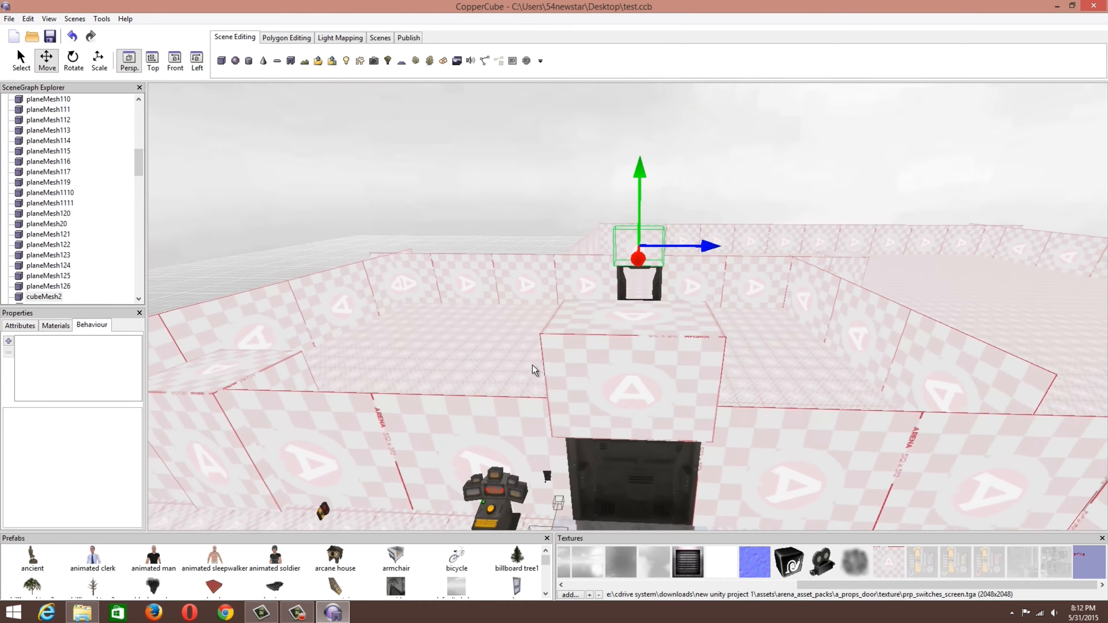
pyautogui.scroll(1, 531, 366)
pyautogui.scroll(-4, 768, 212)
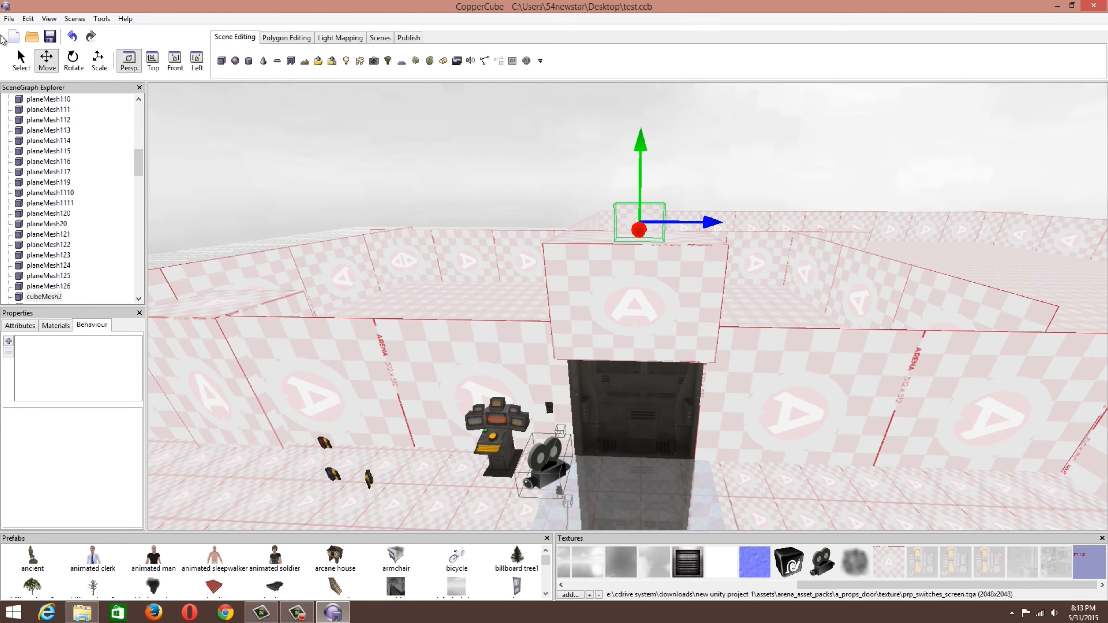
pyautogui.moveTo(474, 177); pyautogui.dragTo(481, 206, button='middle')
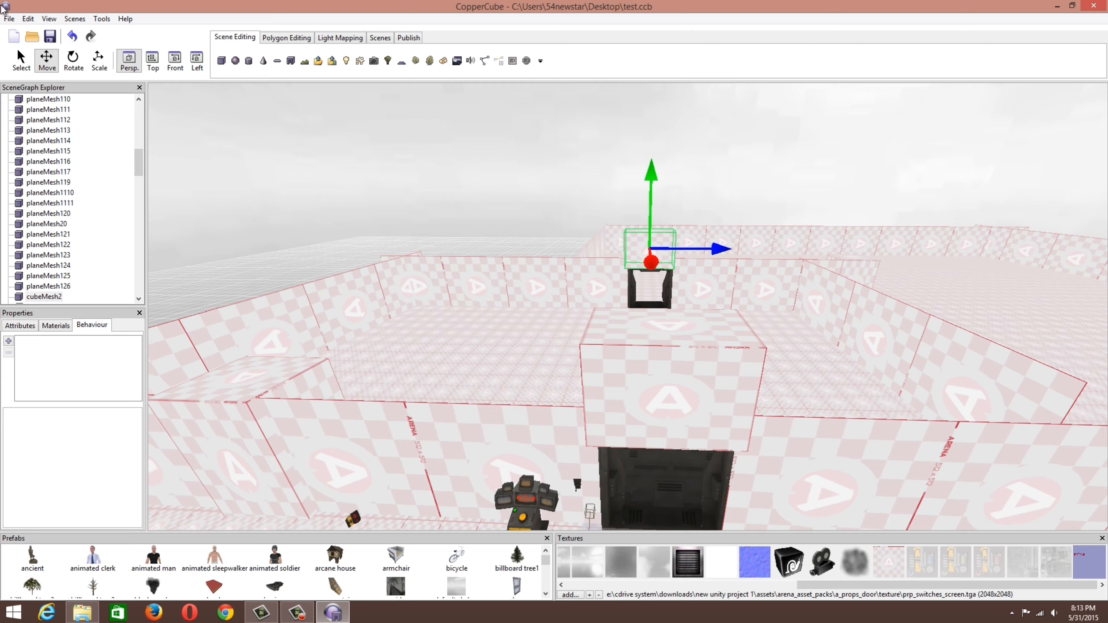
# - Create a new 3D app, discarding the current file's changes, and delete the default cube from the scene
pyautogui.click(8, 19)
pyautogui.click(45, 33)
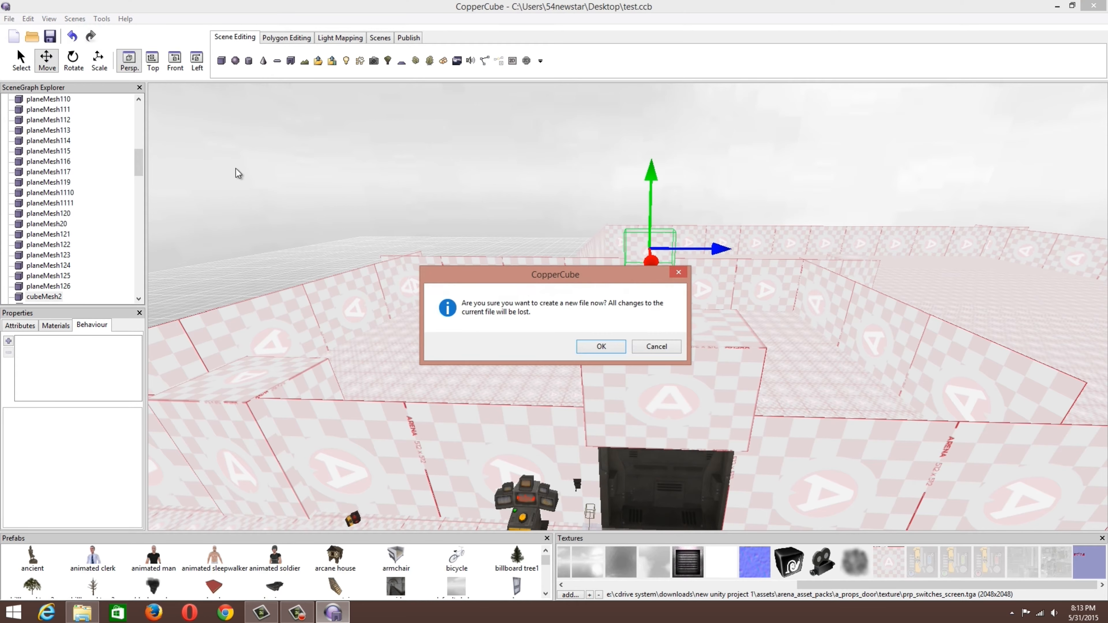
pyautogui.click(602, 348)
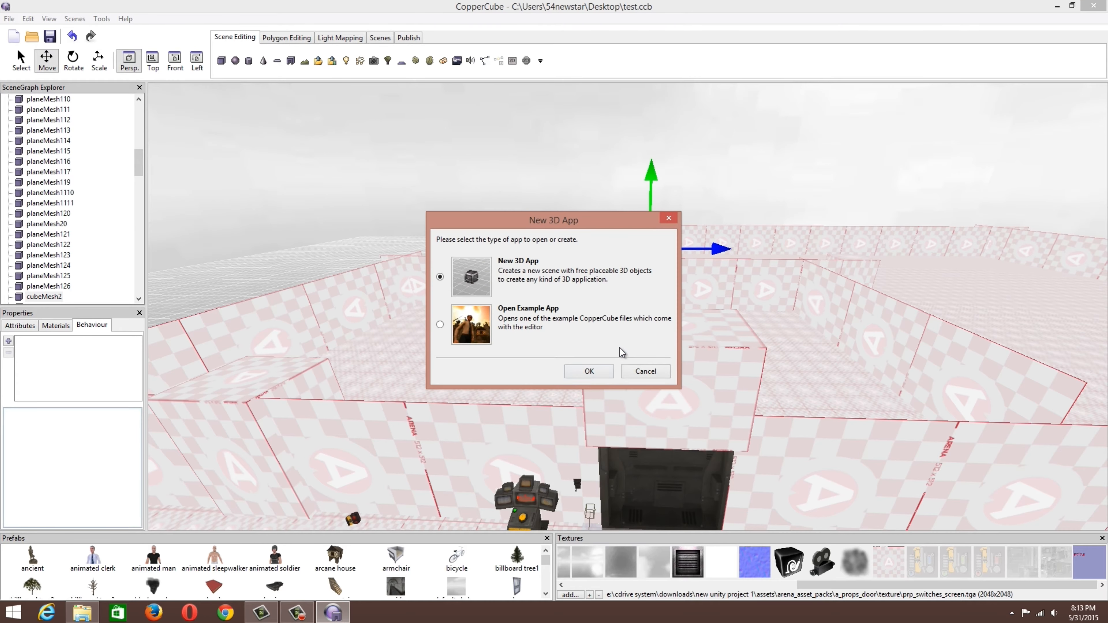
pyautogui.click(611, 375)
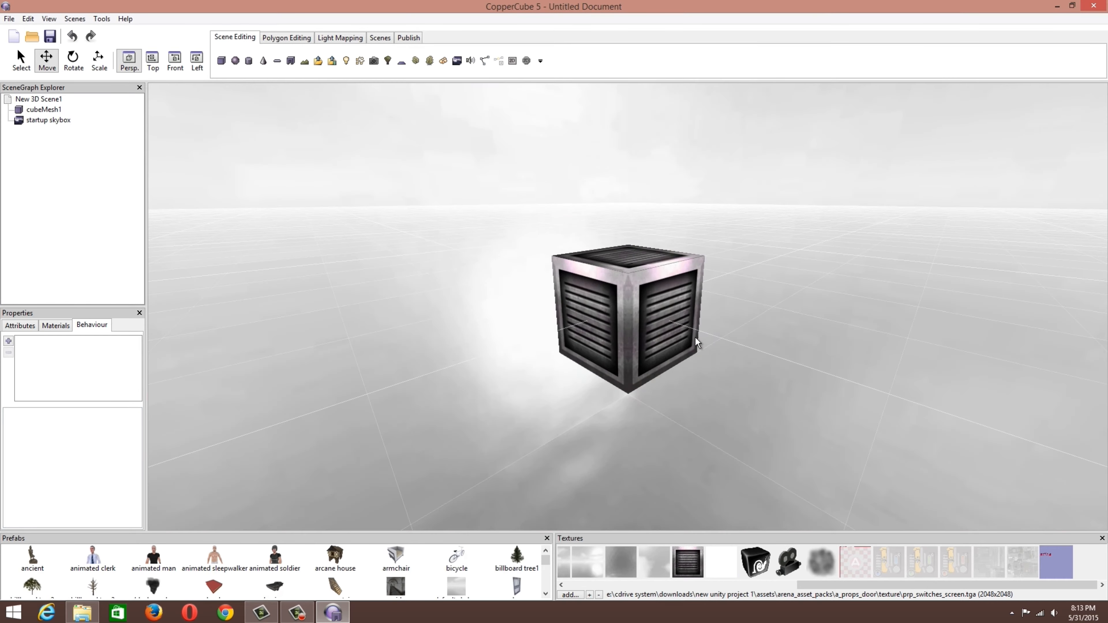
pyautogui.click(558, 377)
pyautogui.press('Delete')
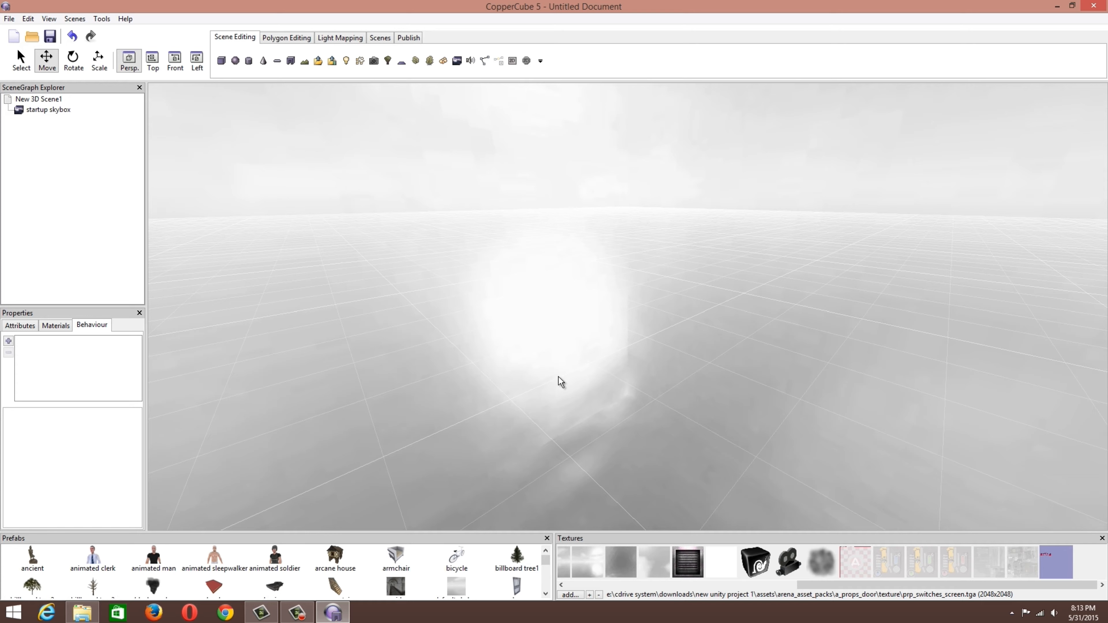
# - Switch to File Explorer and inspect the Prefabs and Meshes folders of A_Props_Door, including the OBJ and 3DS model files
pyautogui.click(82, 612)
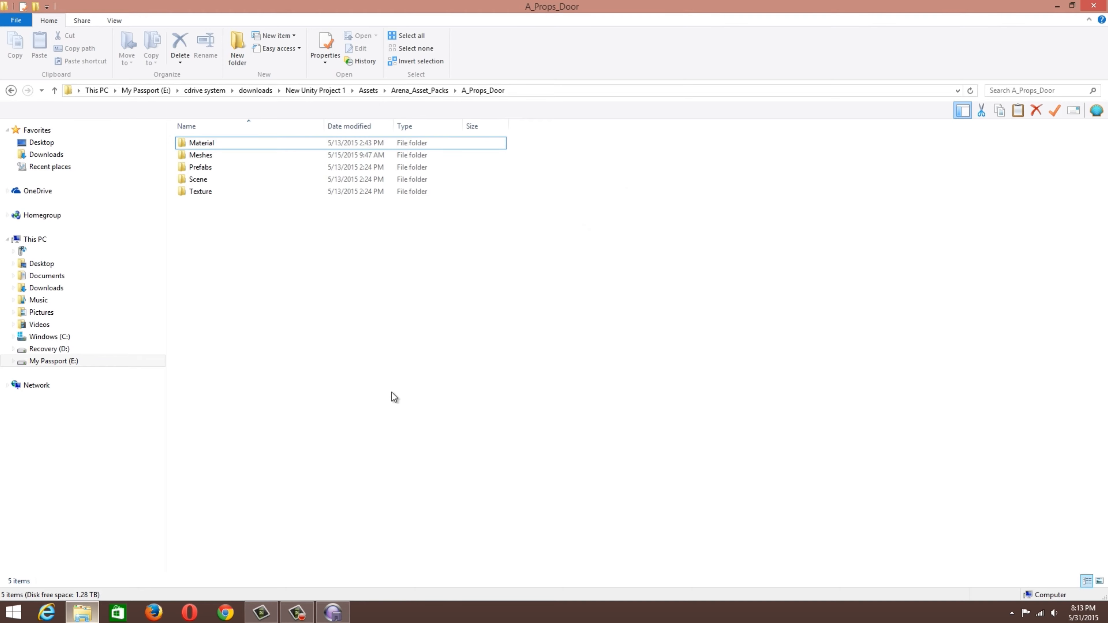
pyautogui.doubleClick(239, 168)
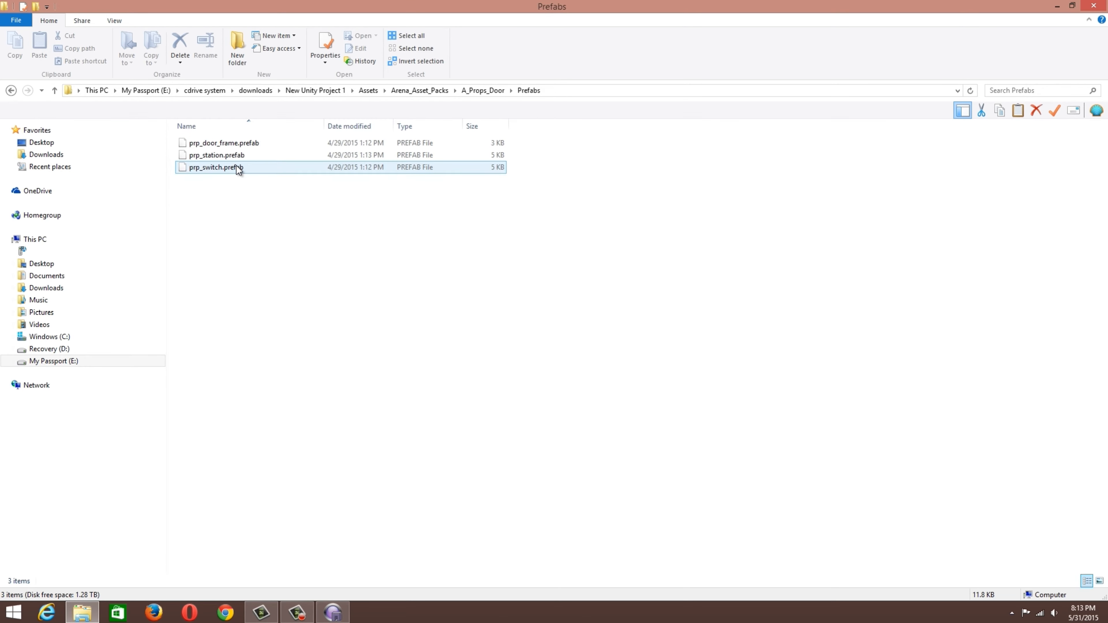
pyautogui.click(11, 90)
pyautogui.doubleClick(196, 156)
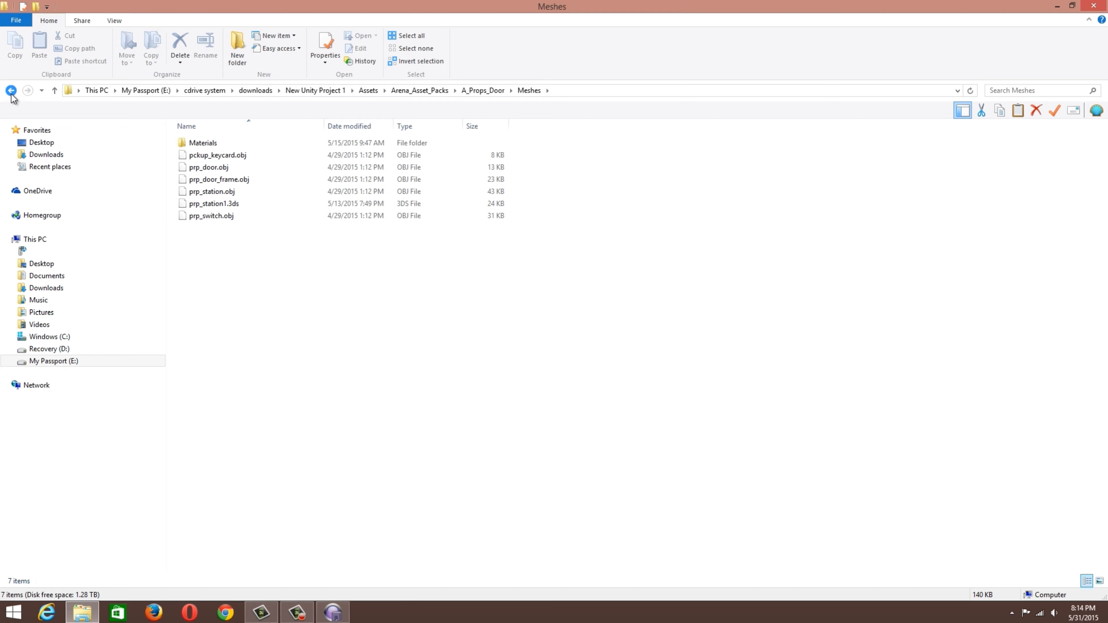
pyautogui.moveTo(591, 405); pyautogui.dragTo(217, 152)
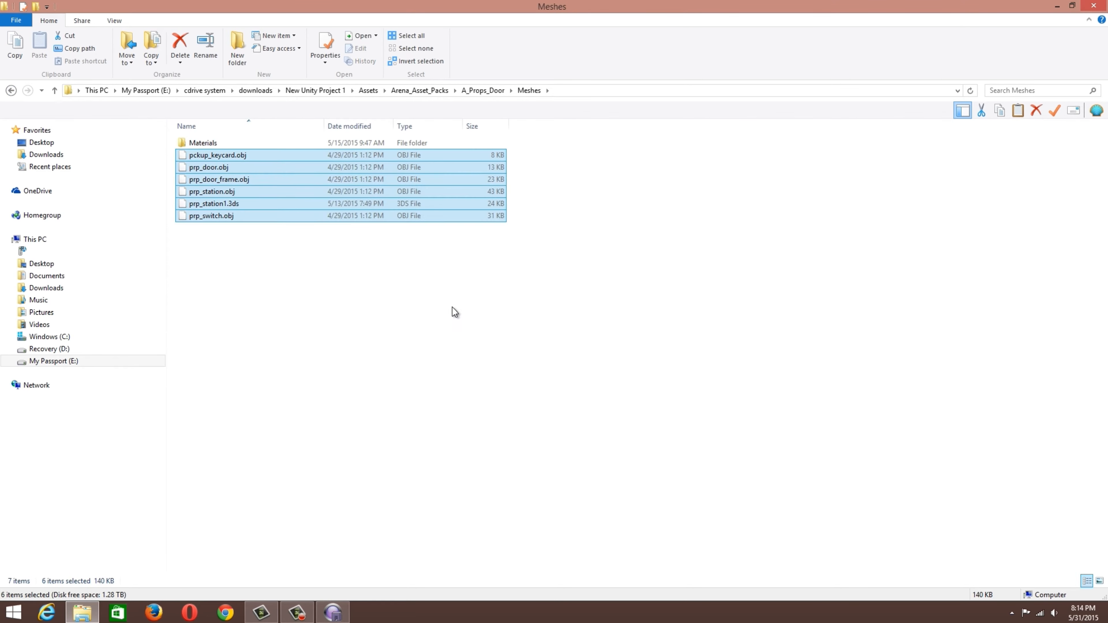
pyautogui.click(503, 345)
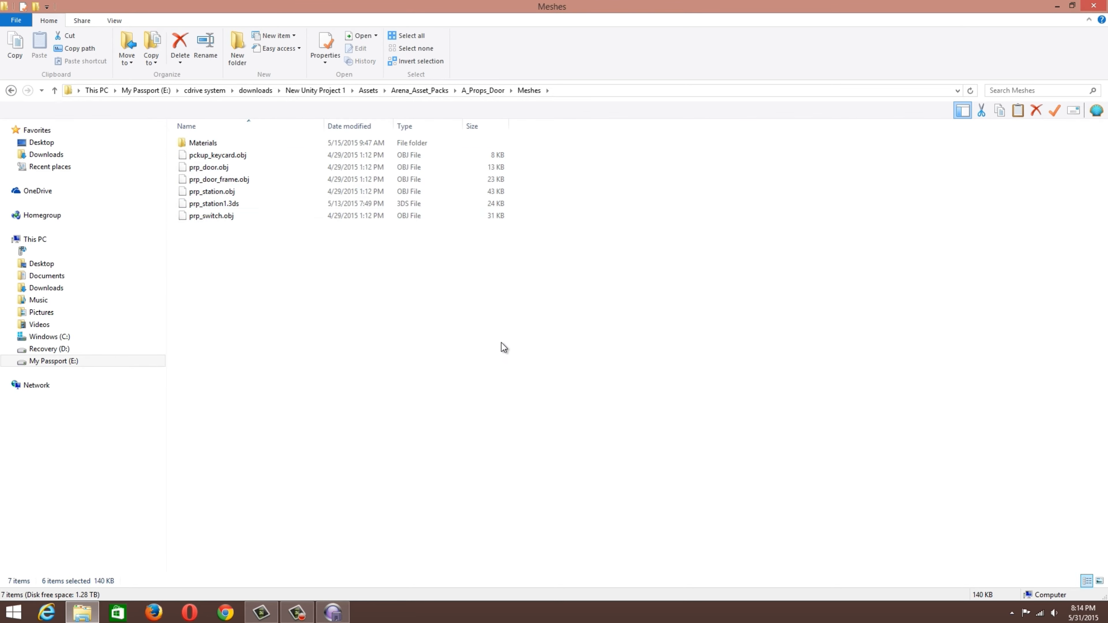
pyautogui.click(243, 204)
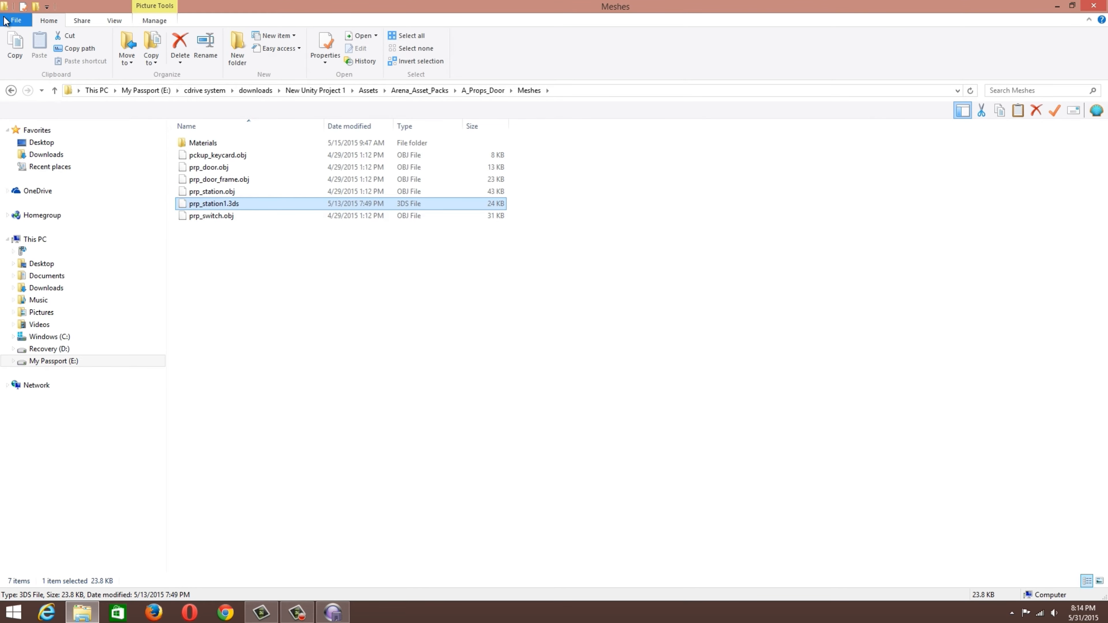
# - Inspect the image files in the Texture folder of A_Props_Door, then switch back to CopperCube
pyautogui.click(11, 91)
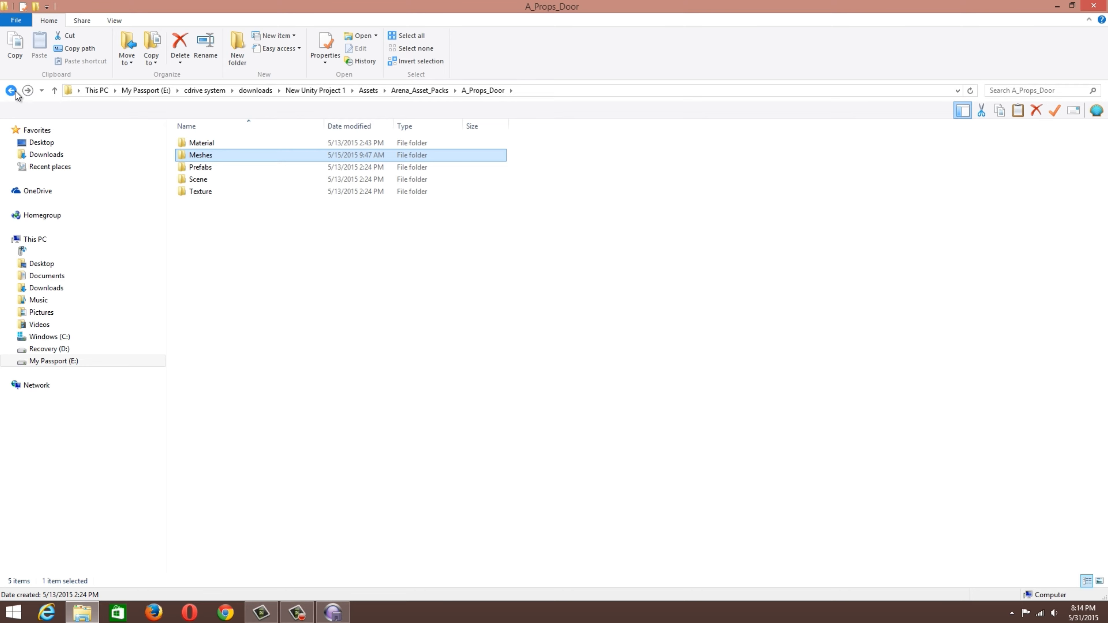
pyautogui.click(297, 180)
pyautogui.doubleClick(279, 193)
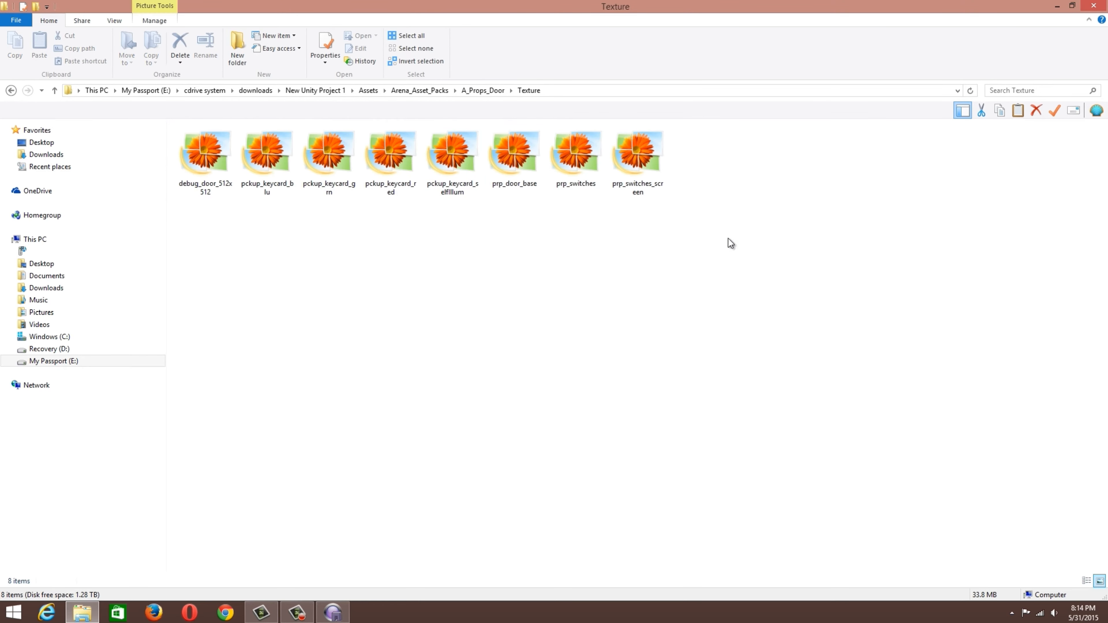
pyautogui.moveTo(786, 246); pyautogui.dragTo(104, 141)
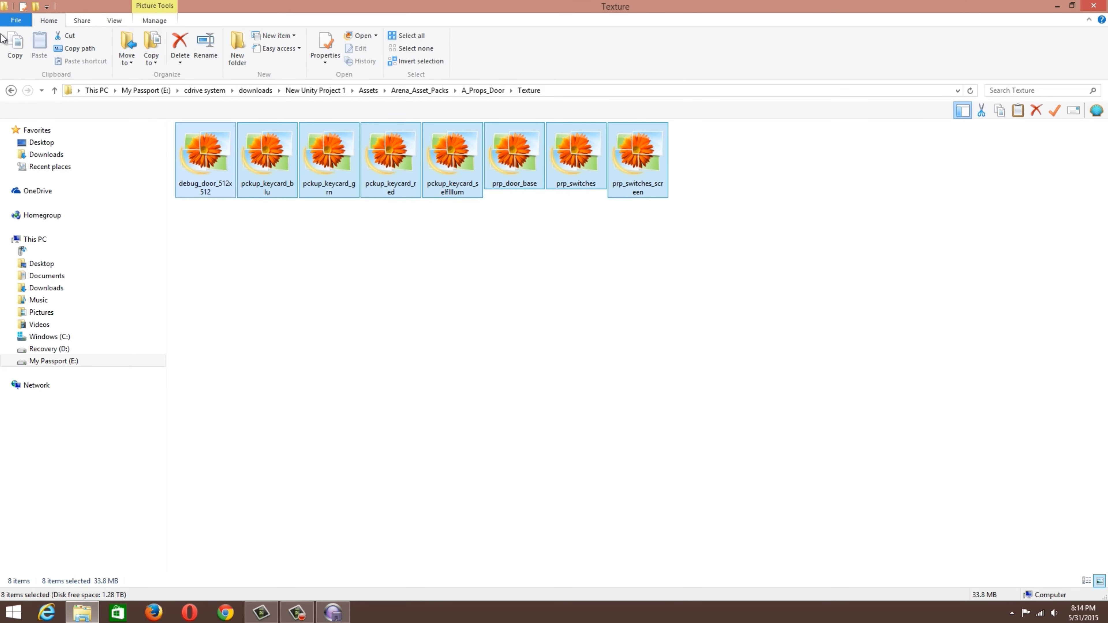
pyautogui.click(11, 90)
pyautogui.click(333, 613)
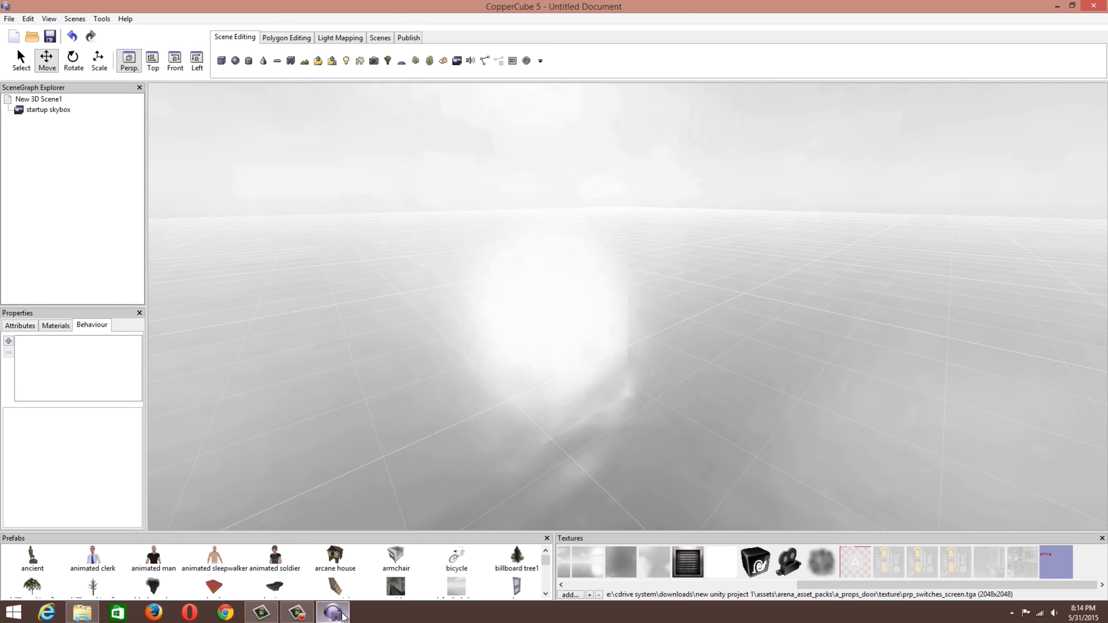
# - Start importing a static mesh into the empty scene
pyautogui.moveTo(602, 313); pyautogui.dragTo(678, 377)
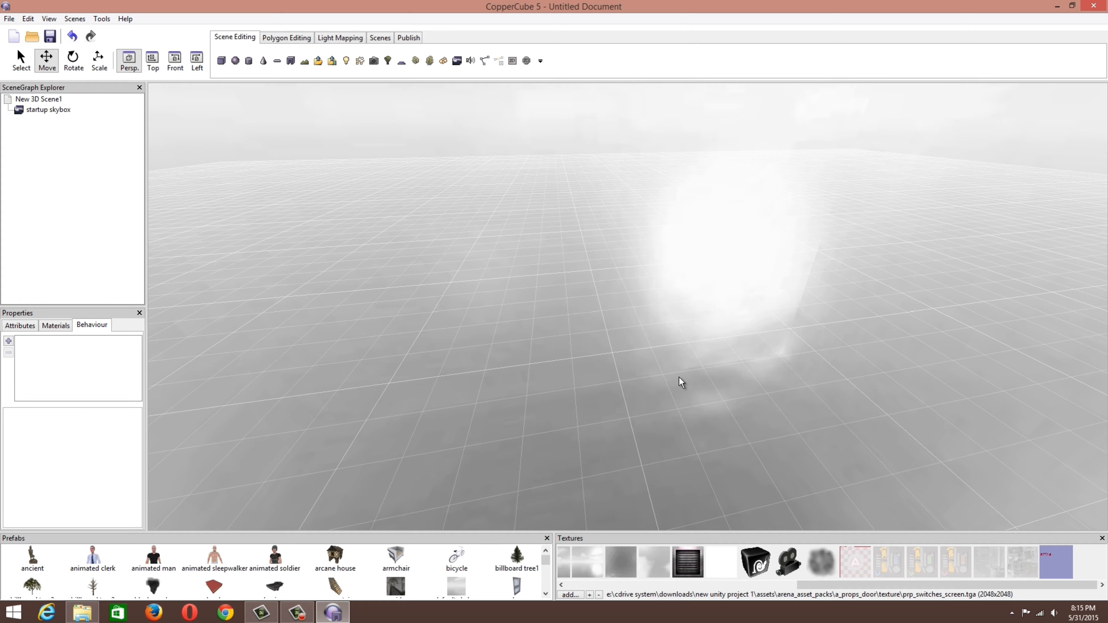
pyautogui.rightClick(498, 395)
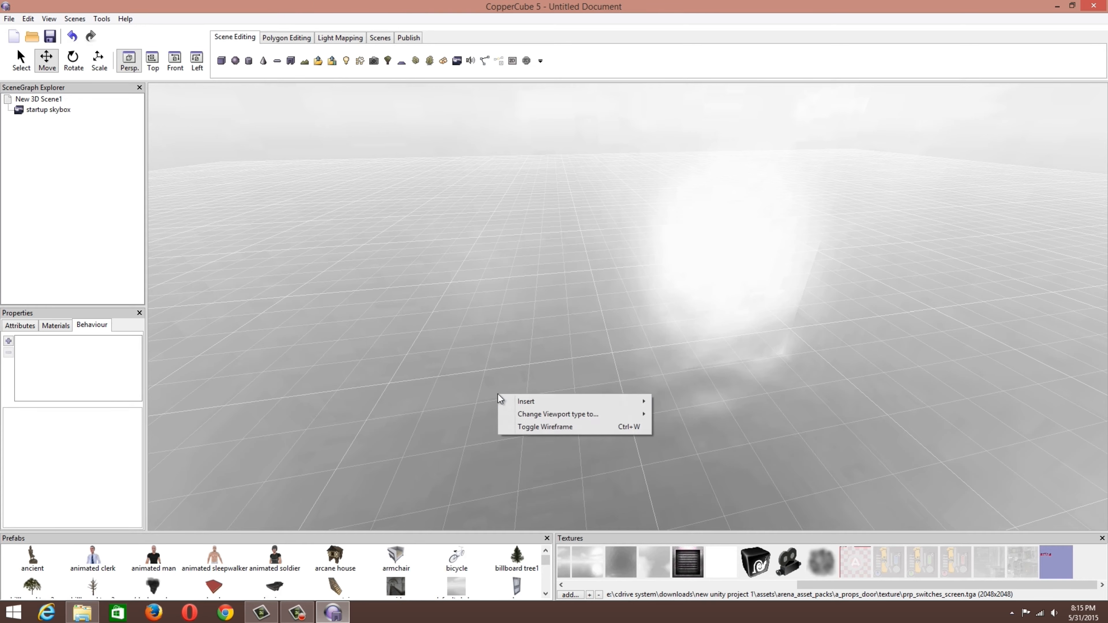
pyautogui.moveTo(507, 402)
pyautogui.rightClick(523, 345)
pyautogui.rightClick(523, 345)
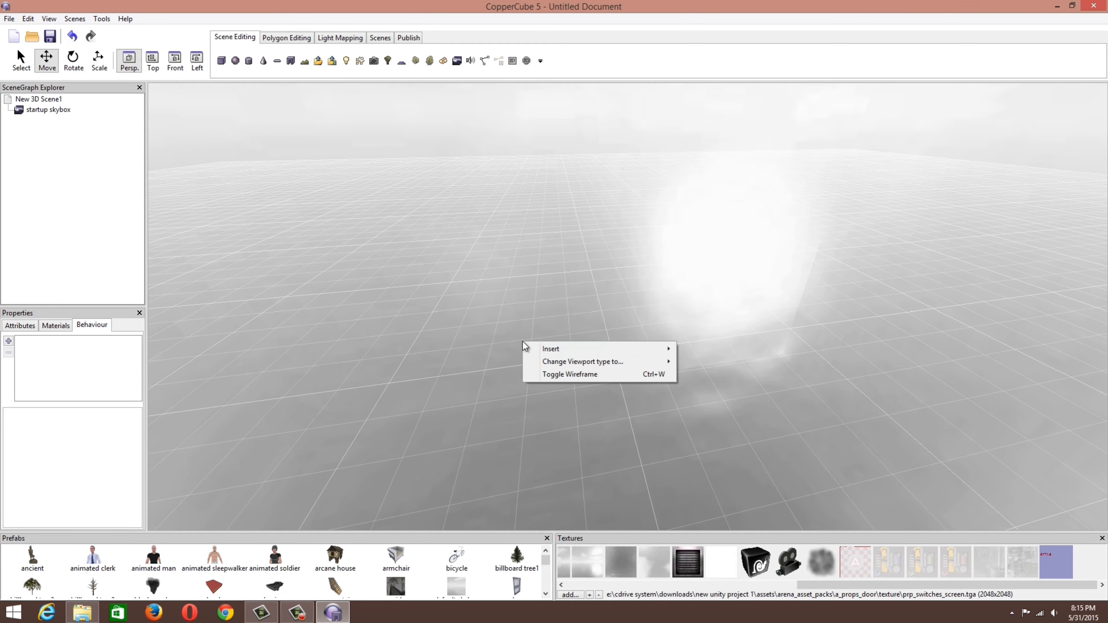
pyautogui.moveTo(548, 352)
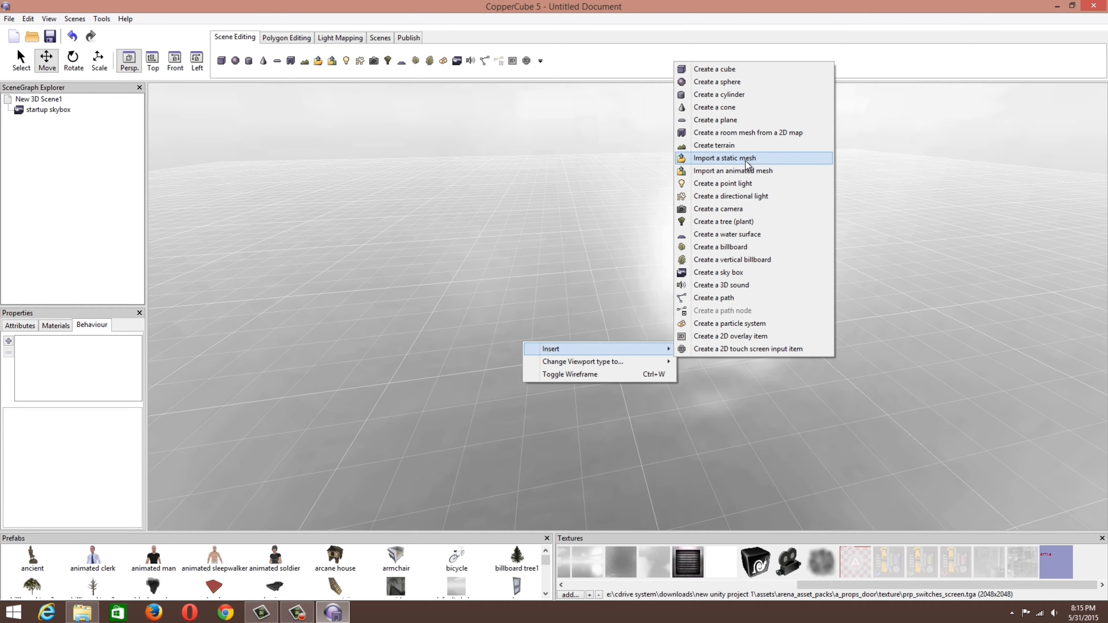
pyautogui.click(757, 161)
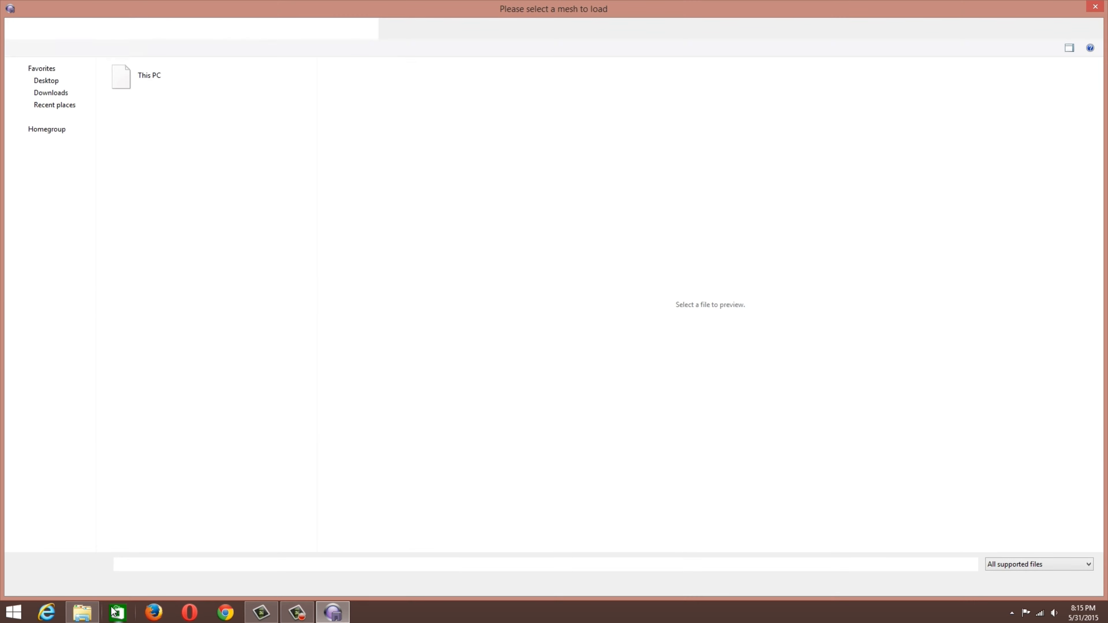
# - Copy the A_Props_Door folder path from File Explorer and go to that folder in the mesh import dialog
pyautogui.click(87, 613)
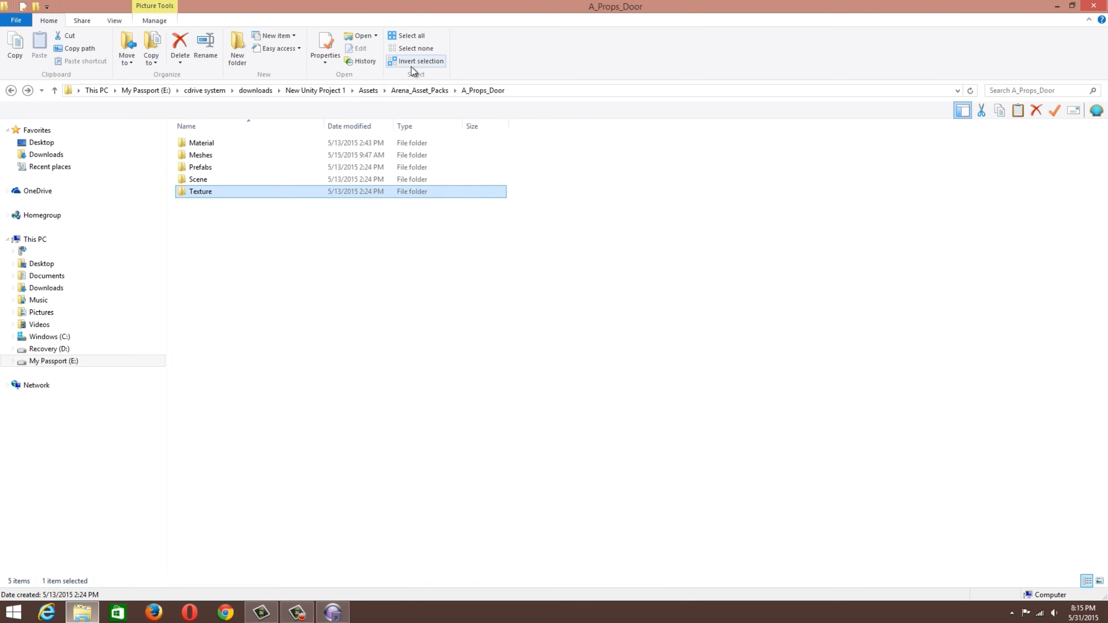
pyautogui.click(527, 90)
pyautogui.hotkey('ctrl', 'c')
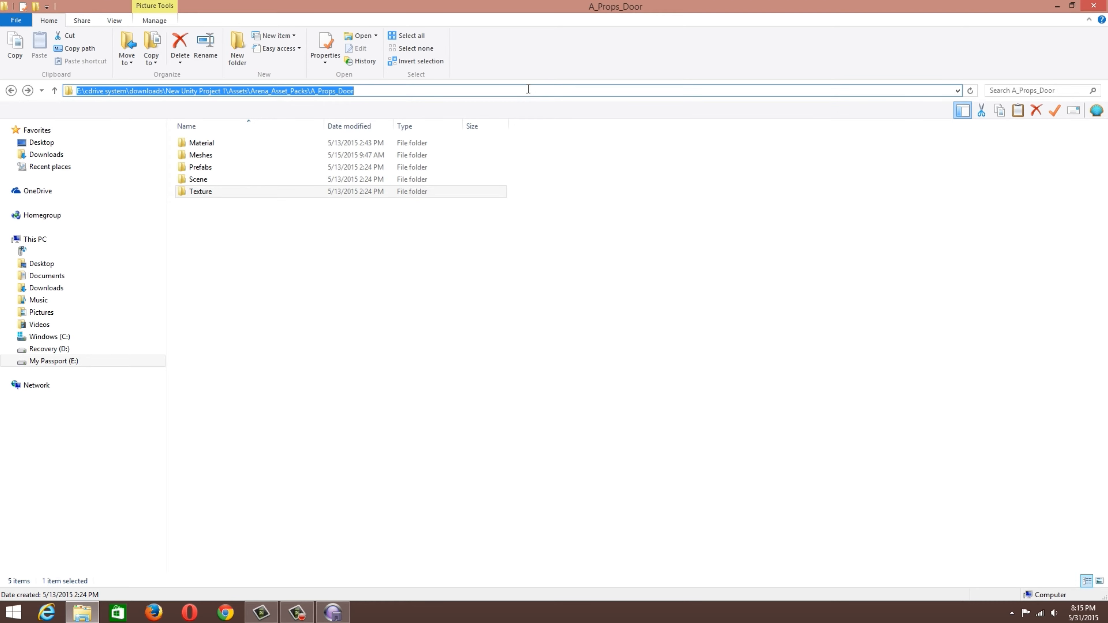
pyautogui.click(1057, 6)
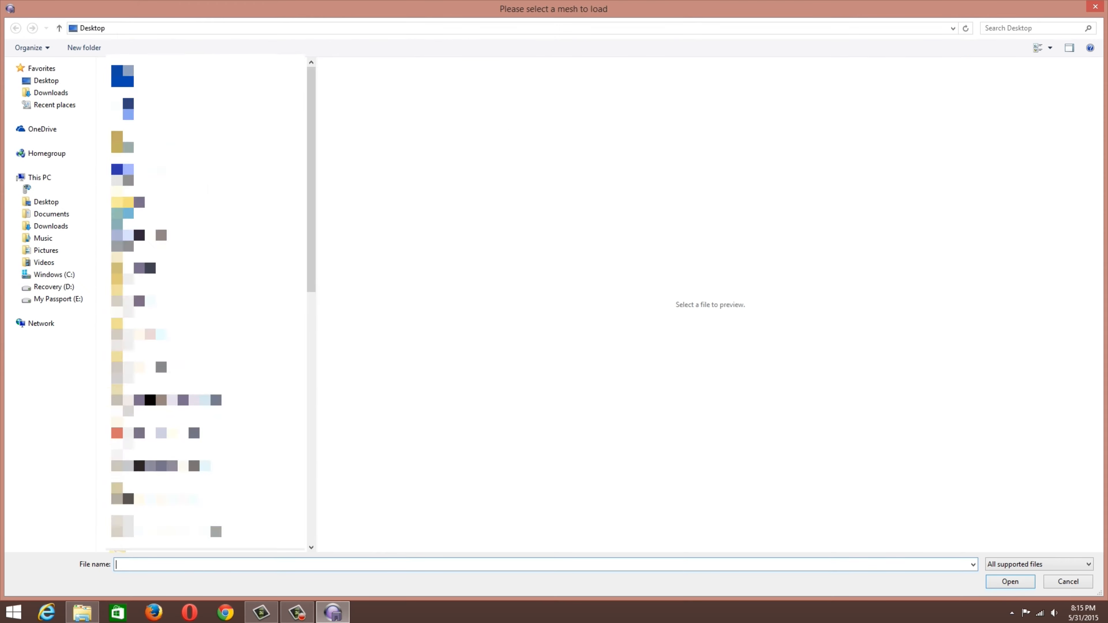
pyautogui.click(341, 27)
pyautogui.hotkey('ctrl', 'v')
pyautogui.press('Return')
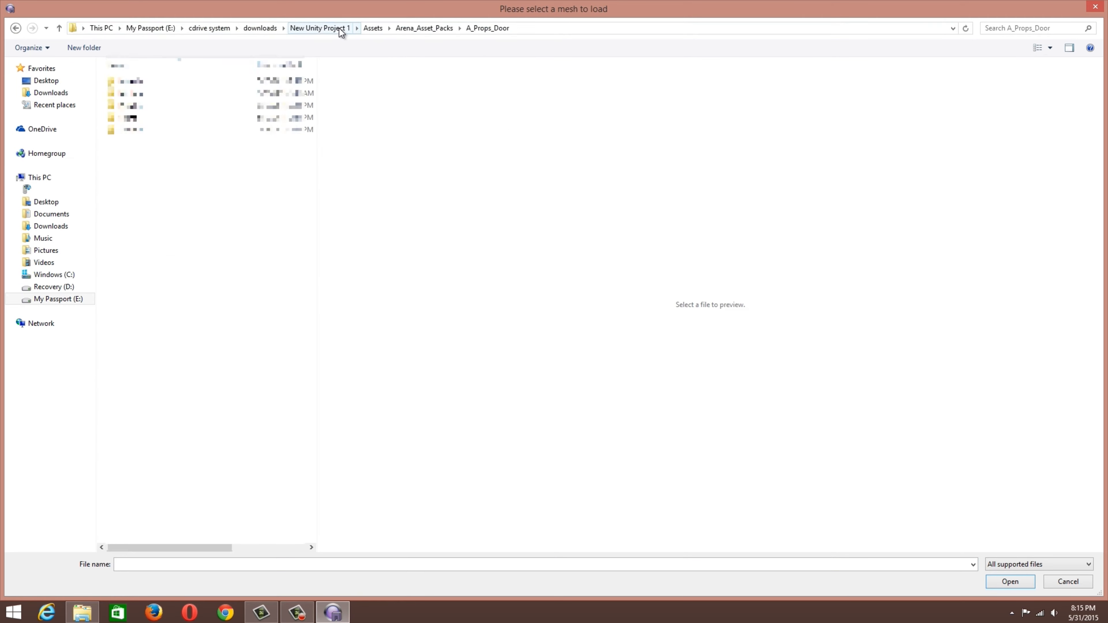
# - Import the door mesh prp_door.obj from the Meshes folder
pyautogui.doubleClick(149, 93)
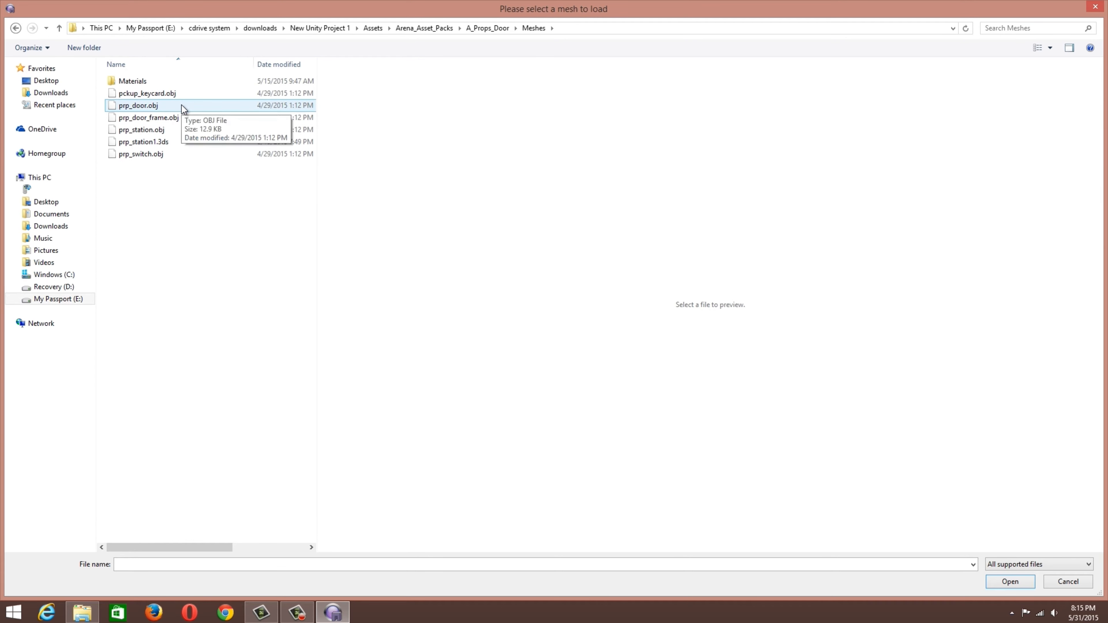
pyautogui.click(160, 105)
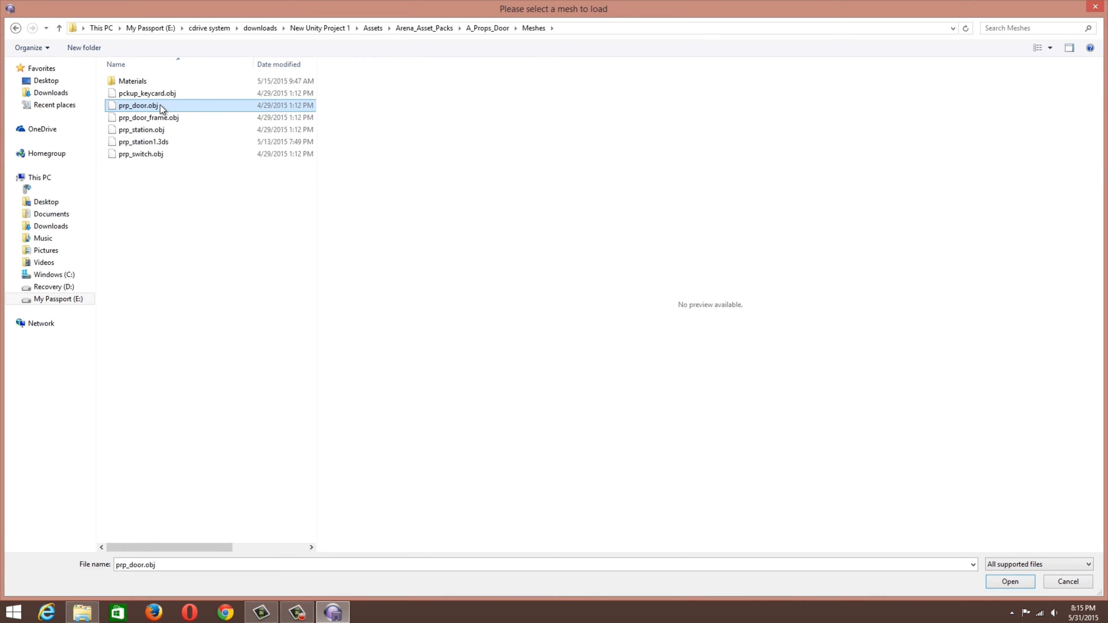
pyautogui.doubleClick(183, 106)
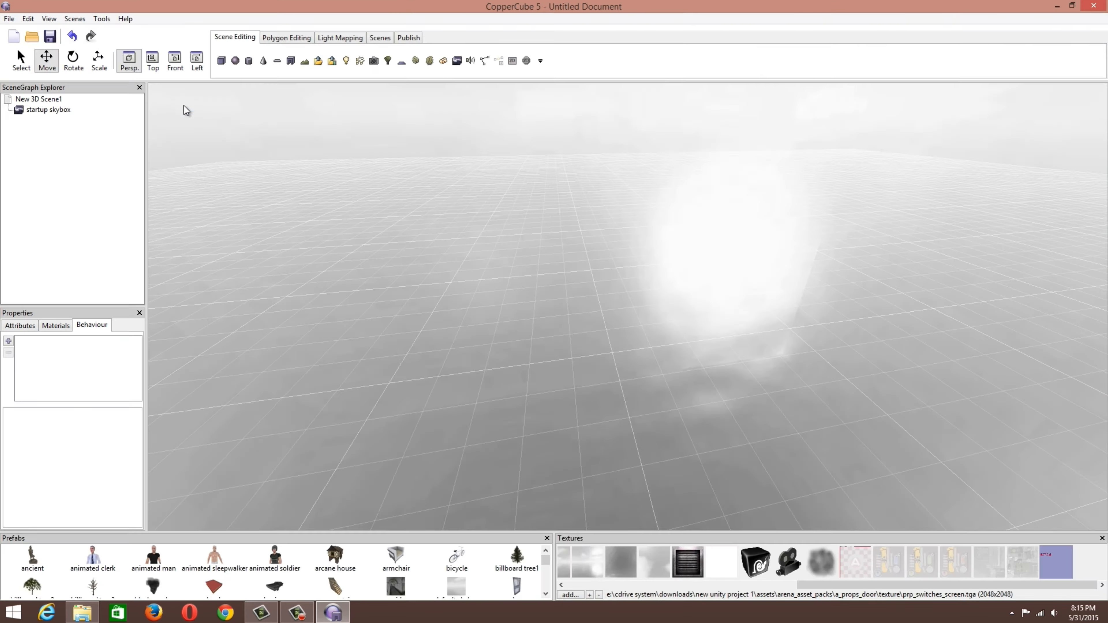
# - Import the door frame prp_door_frame.obj as another static mesh
pyautogui.moveTo(559, 268)
pyautogui.mouseDown(button='middle')
pyautogui.moveTo(542, 269)
pyautogui.moveTo(561, 267)
pyautogui.mouseUp(button='middle')
pyautogui.scroll(5, 554, 268)
pyautogui.scroll(-2, 554, 267)
pyautogui.rightClick(495, 347)
pyautogui.moveTo(522, 353)
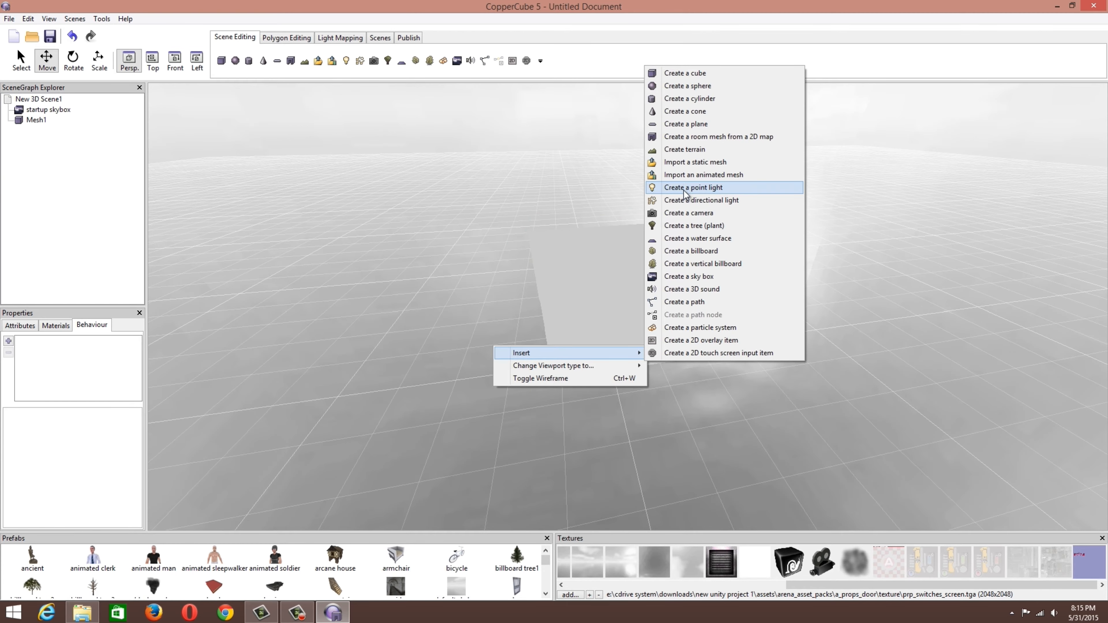
pyautogui.click(682, 163)
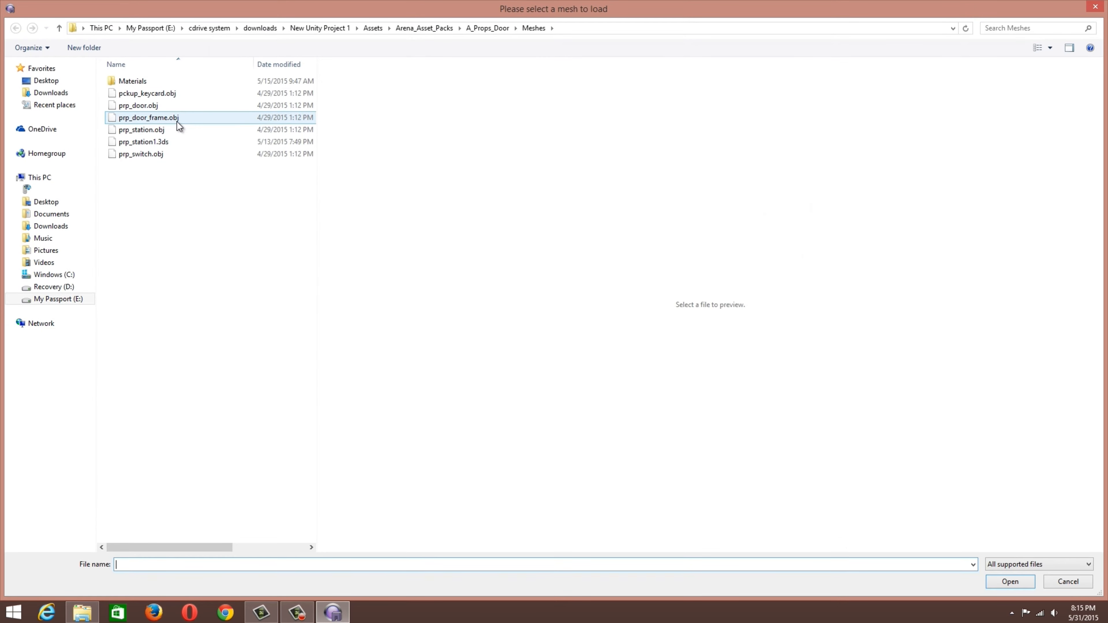
pyautogui.click(176, 121)
pyautogui.click(176, 121)
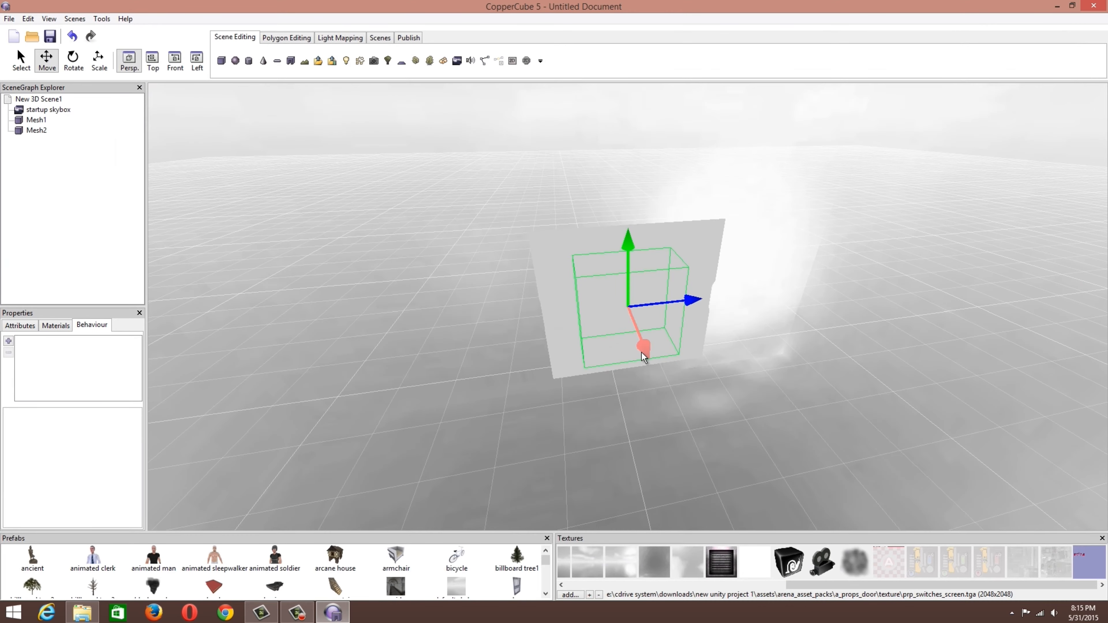
# - Move the door frame along the red axis until it is clear of the door, and select the door mesh
pyautogui.moveTo(642, 353); pyautogui.dragTo(731, 447)
pyautogui.click(634, 306)
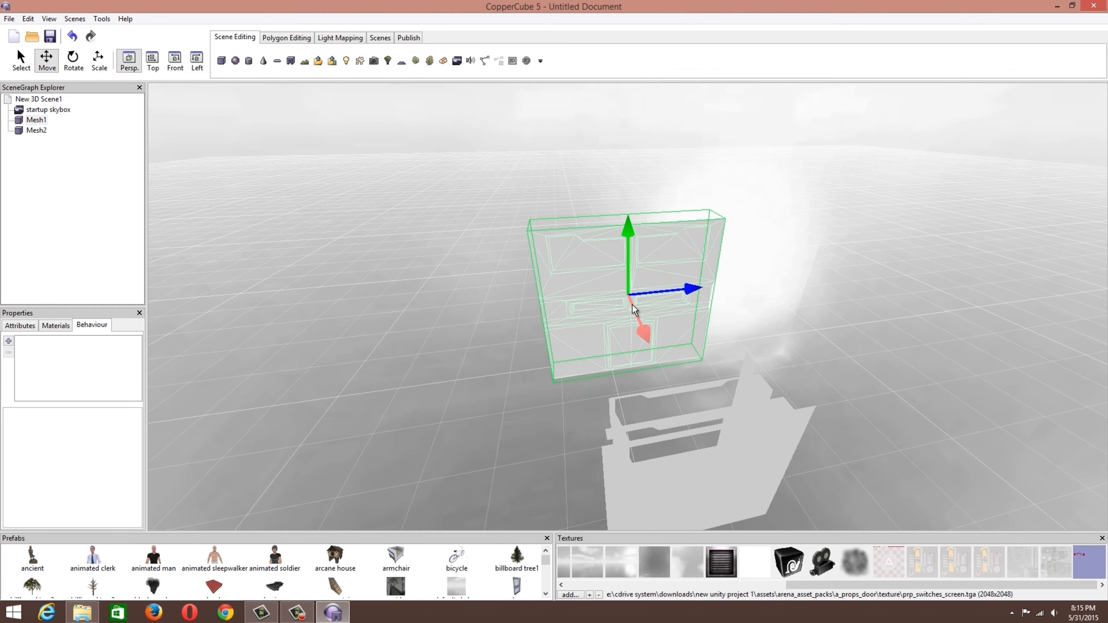
# - Copy the door mesh's position onto the door frame so both share the same location, and reselect the door
pyautogui.click(14, 325)
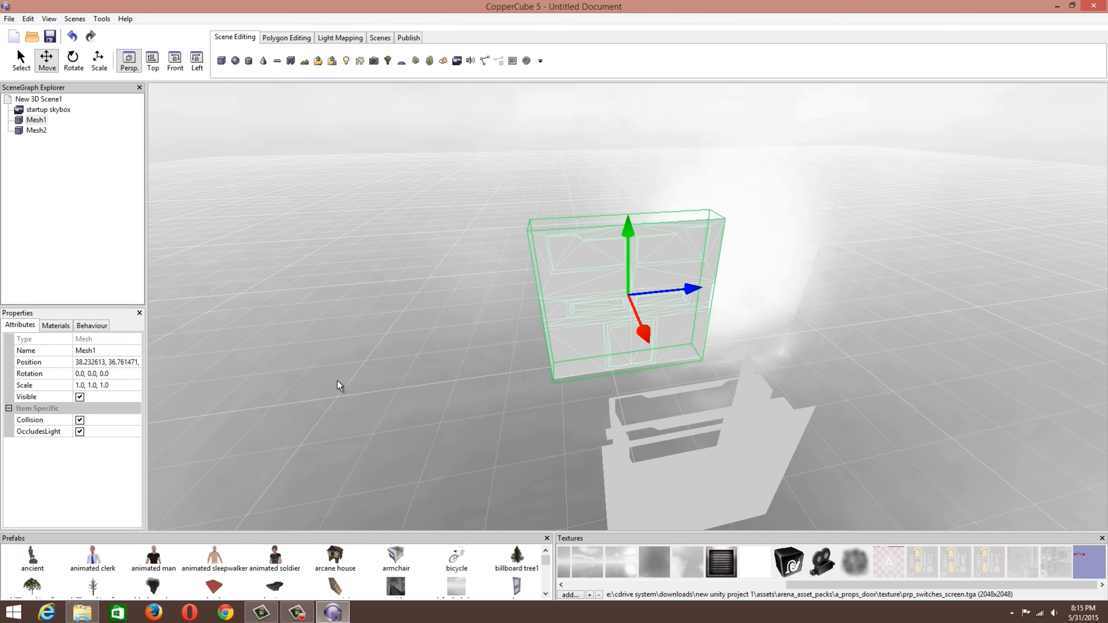
pyautogui.click(92, 362)
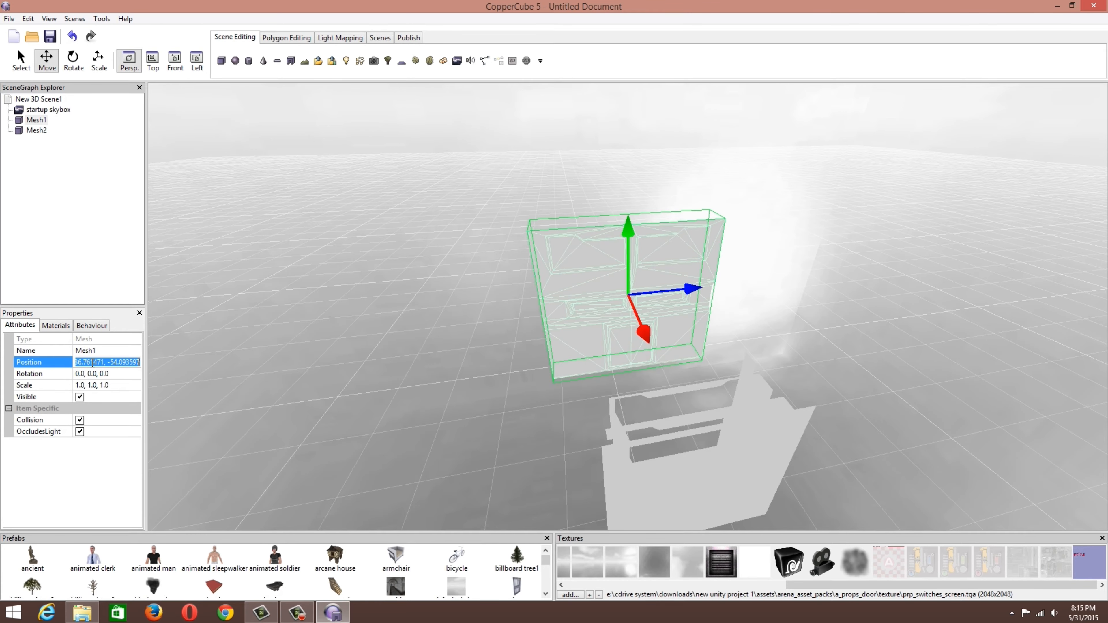
pyautogui.click(661, 452)
pyautogui.click(661, 452)
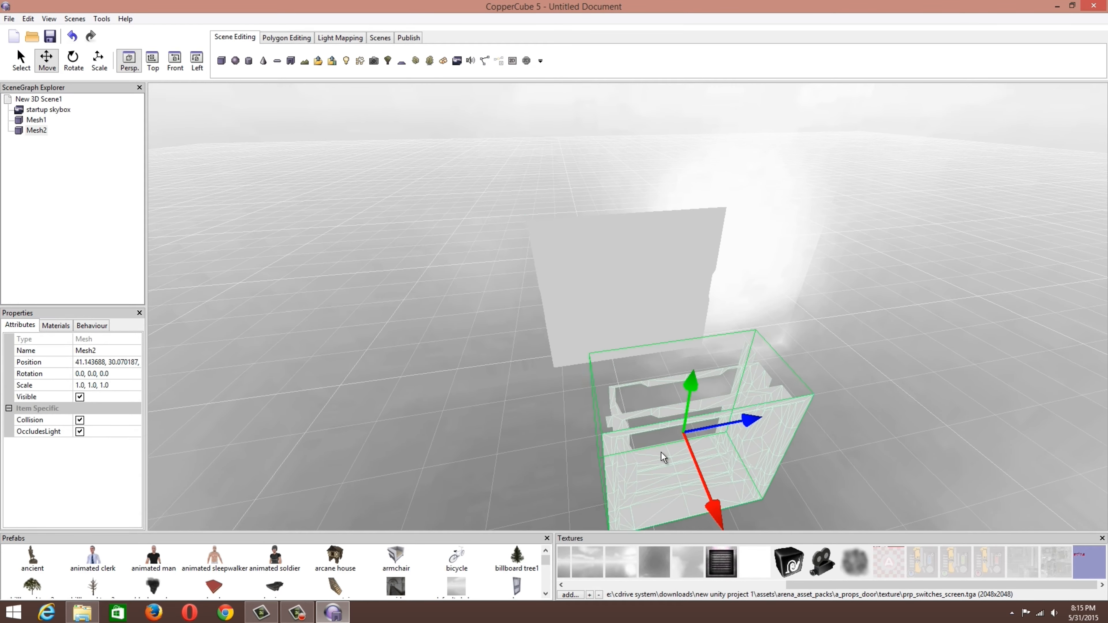
pyautogui.click(79, 363)
pyautogui.hotkey('ctrl', 'v')
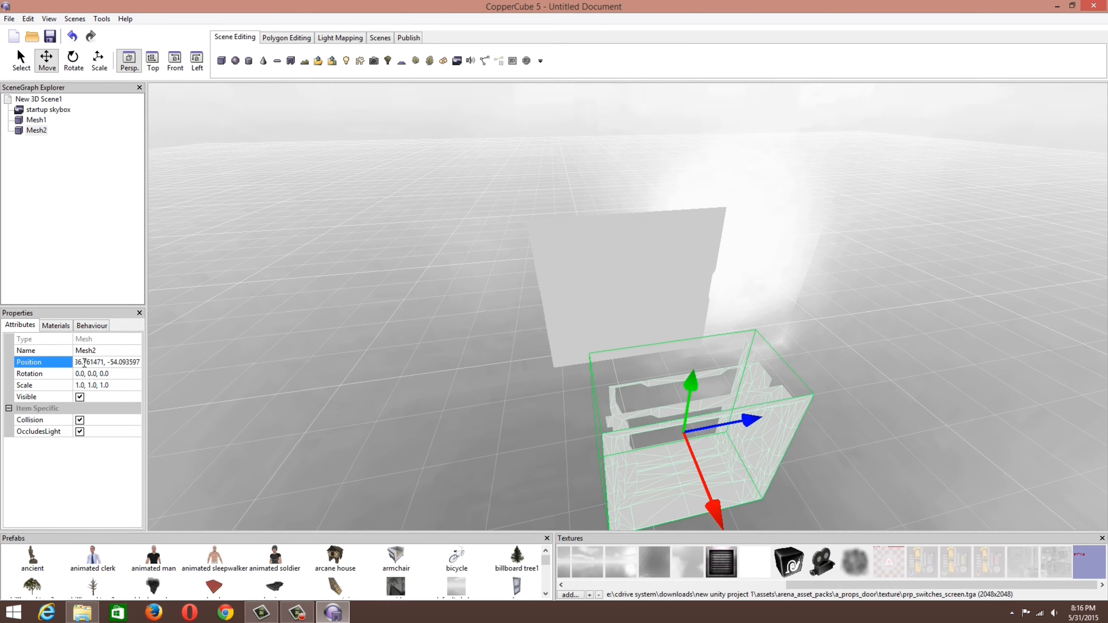
pyautogui.click(84, 384)
pyautogui.moveTo(383, 332); pyautogui.dragTo(554, 328)
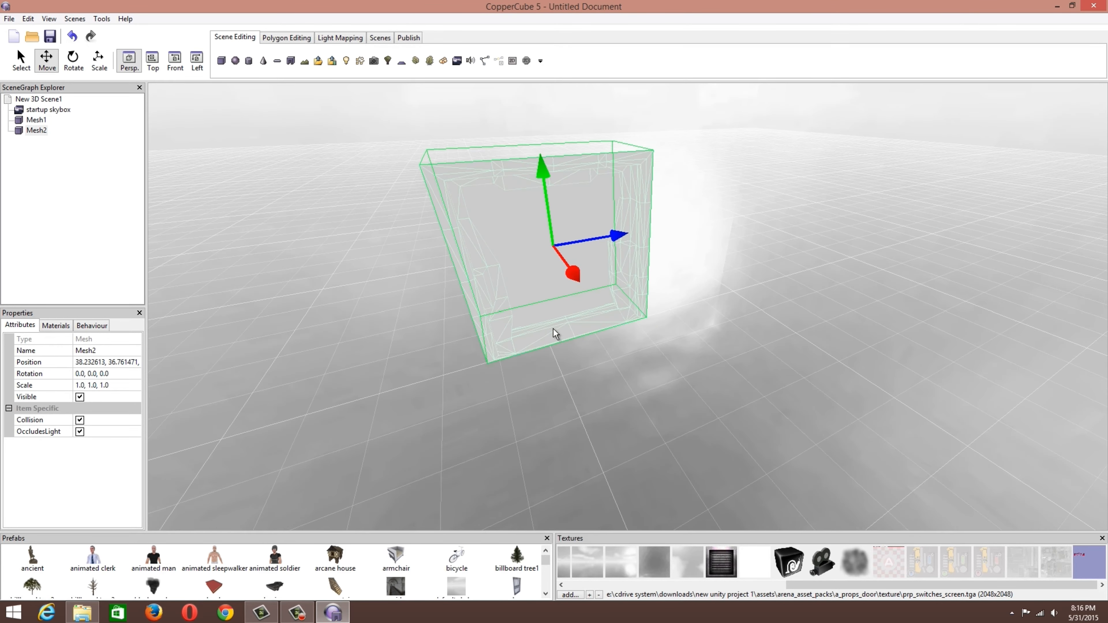
pyautogui.click(568, 292)
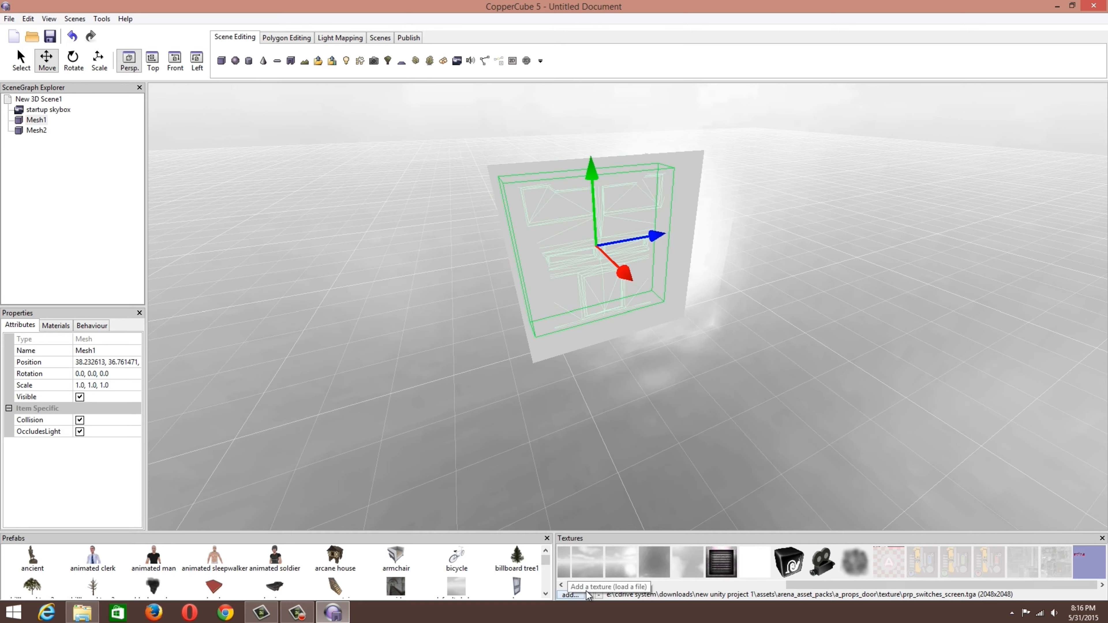
# - Remove the unused textures from the texture list and select the debug_door_512x512 texture
pyautogui.rightClick(886, 562)
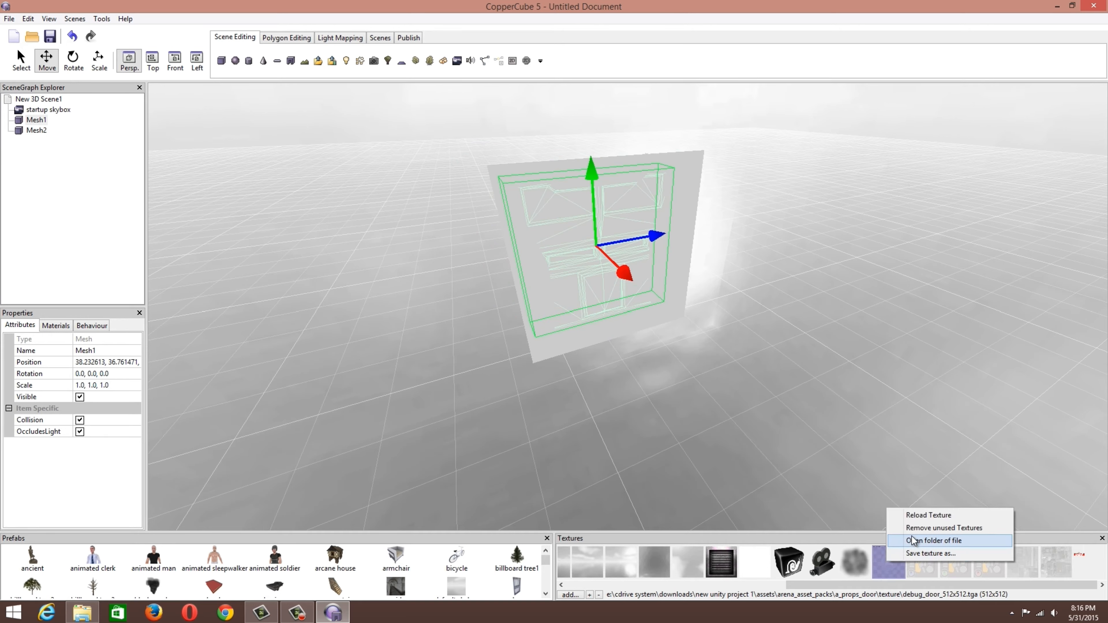
pyautogui.click(917, 529)
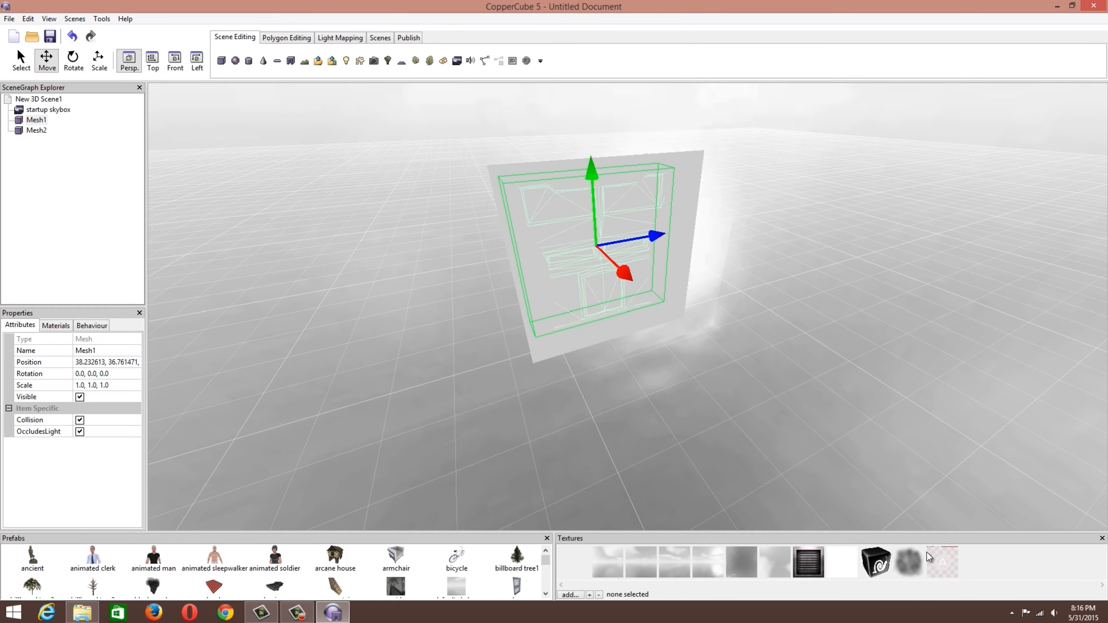
pyautogui.click(958, 567)
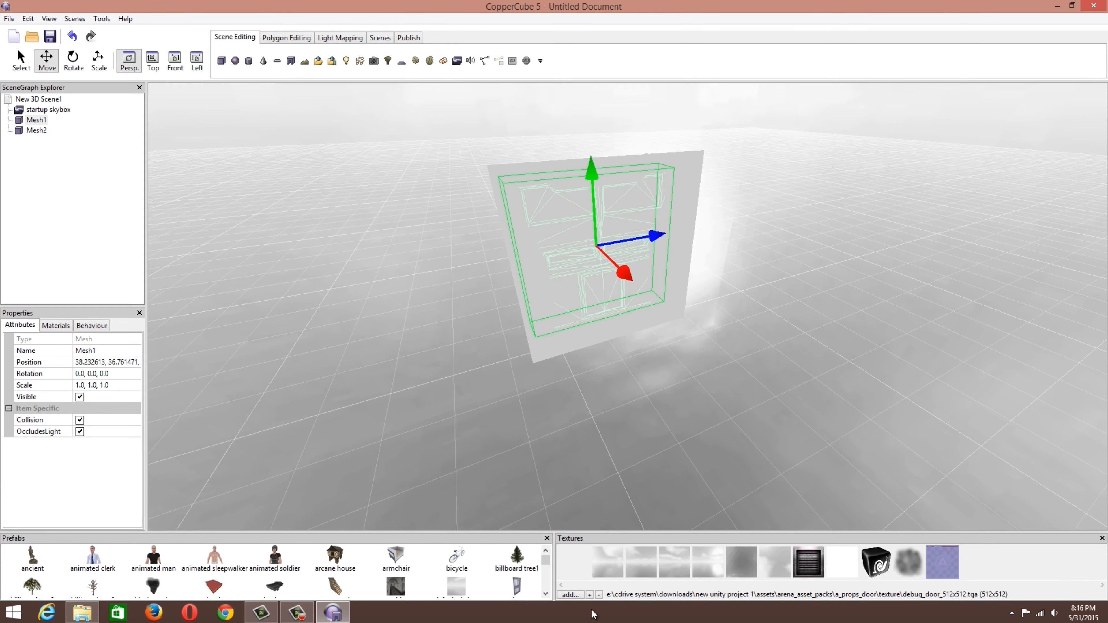
# - Add all texture files from the A_Props_Door Texture folder to the texture list
pyautogui.click(576, 595)
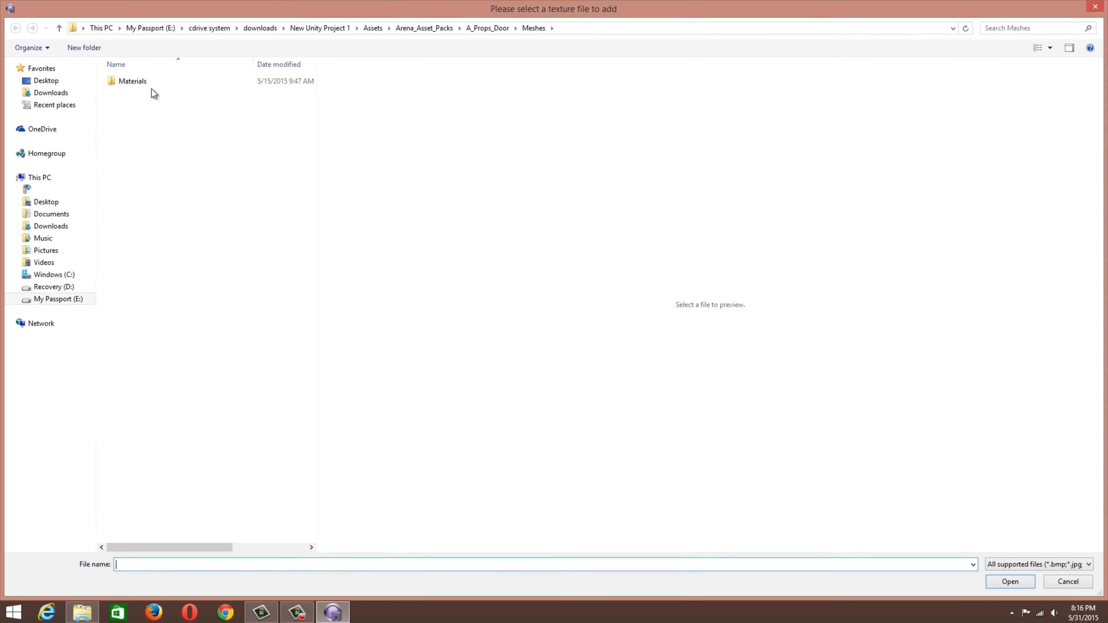
pyautogui.click(437, 30)
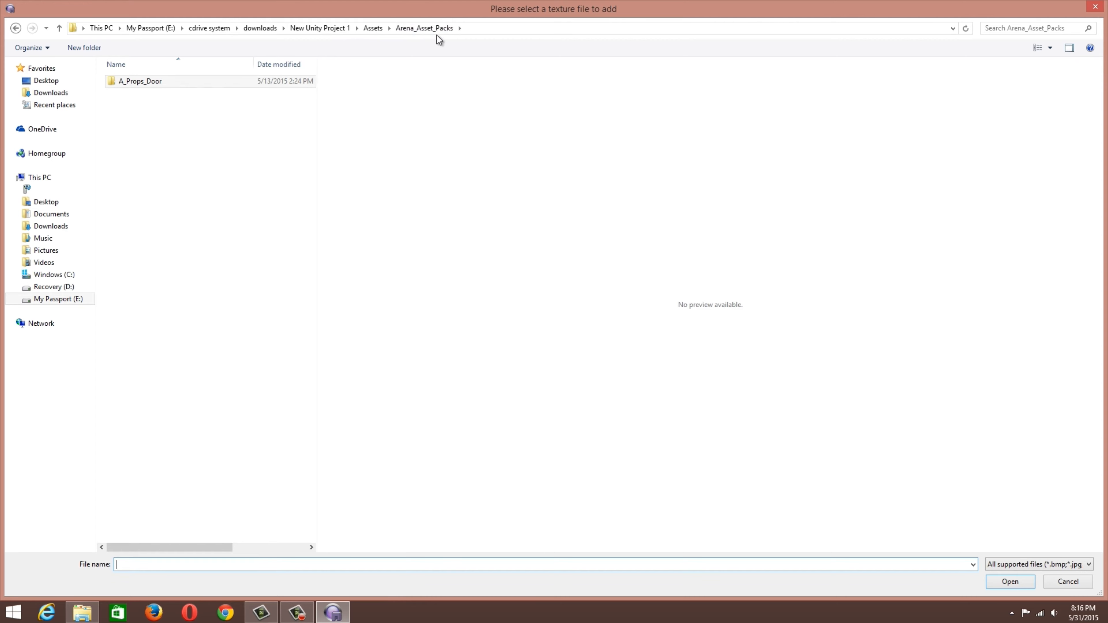
pyautogui.doubleClick(186, 85)
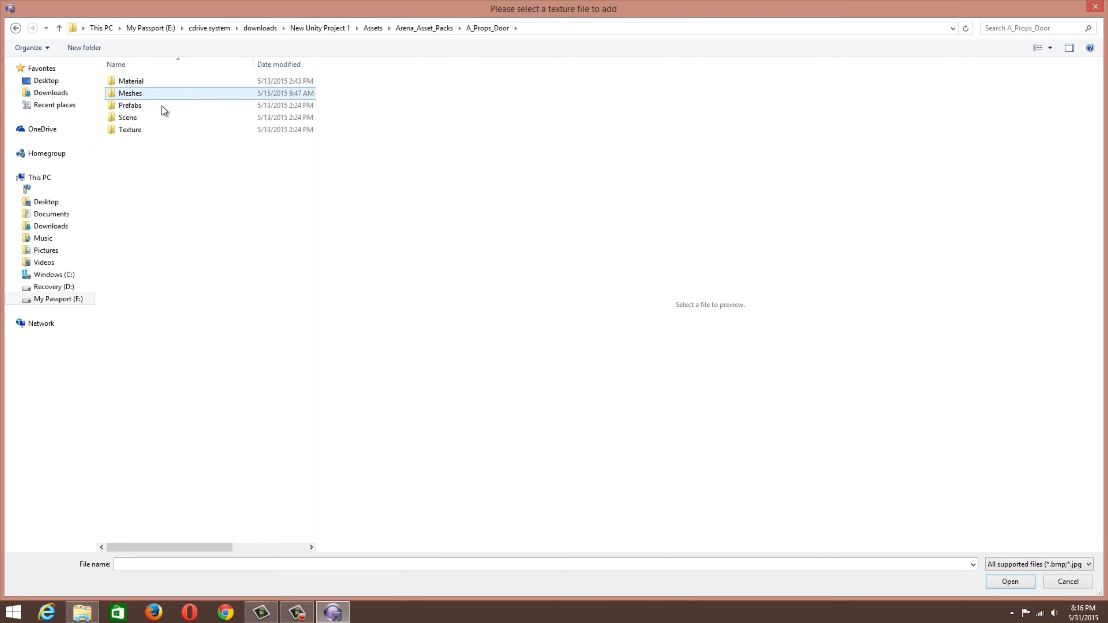
pyautogui.doubleClick(144, 130)
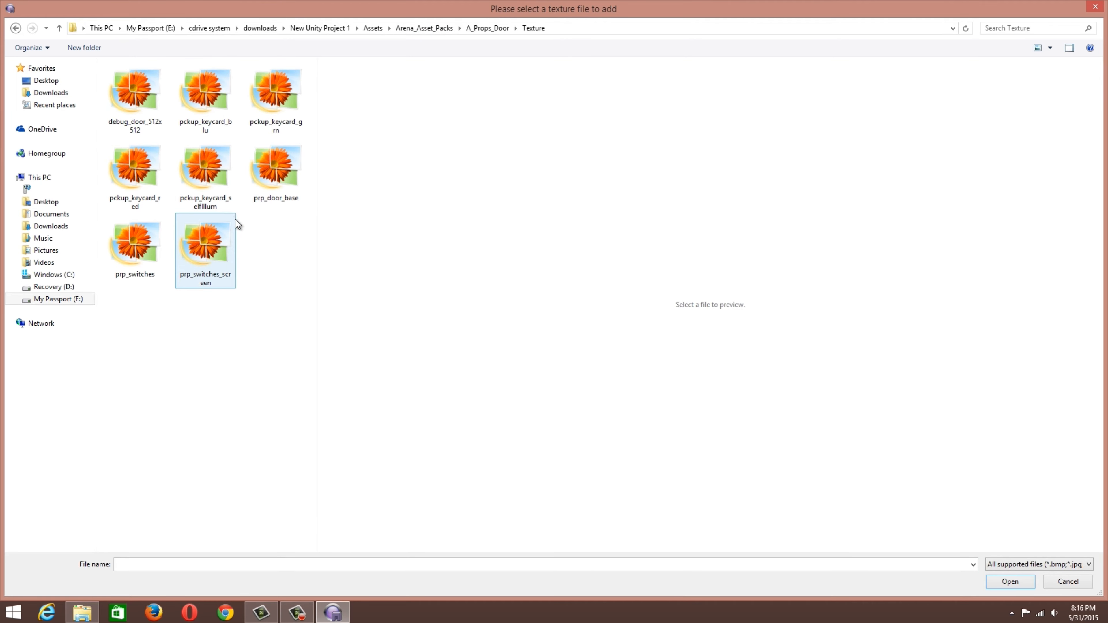
pyautogui.hotkey('ctrl', 'a')
pyautogui.click(1011, 582)
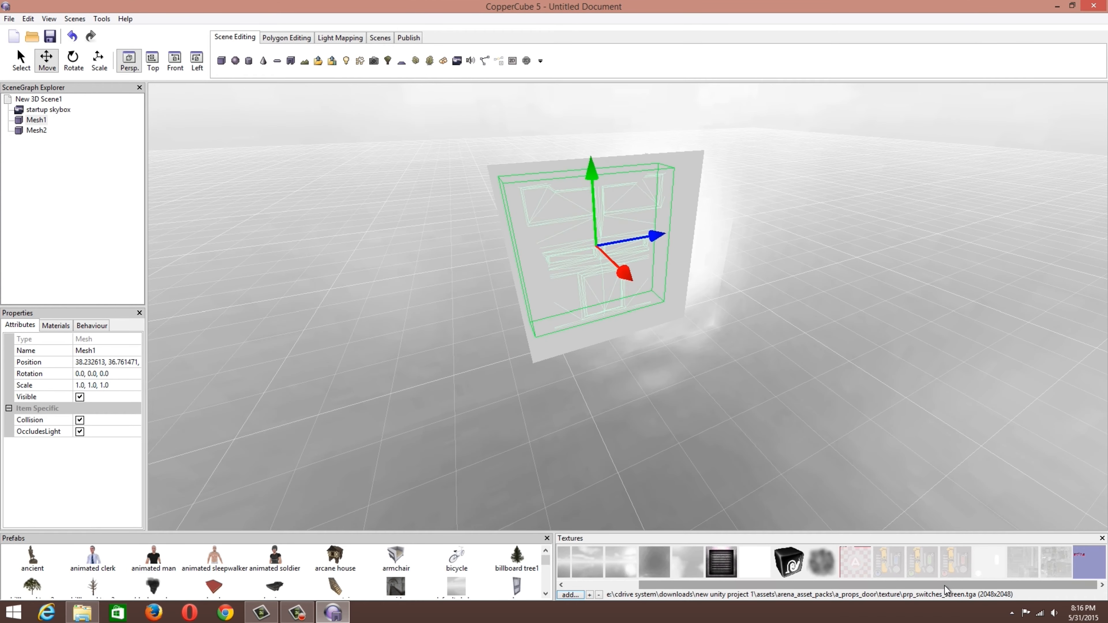
# - Apply the prp_door_base.tga texture to the door mesh's material
pyautogui.click(1023, 563)
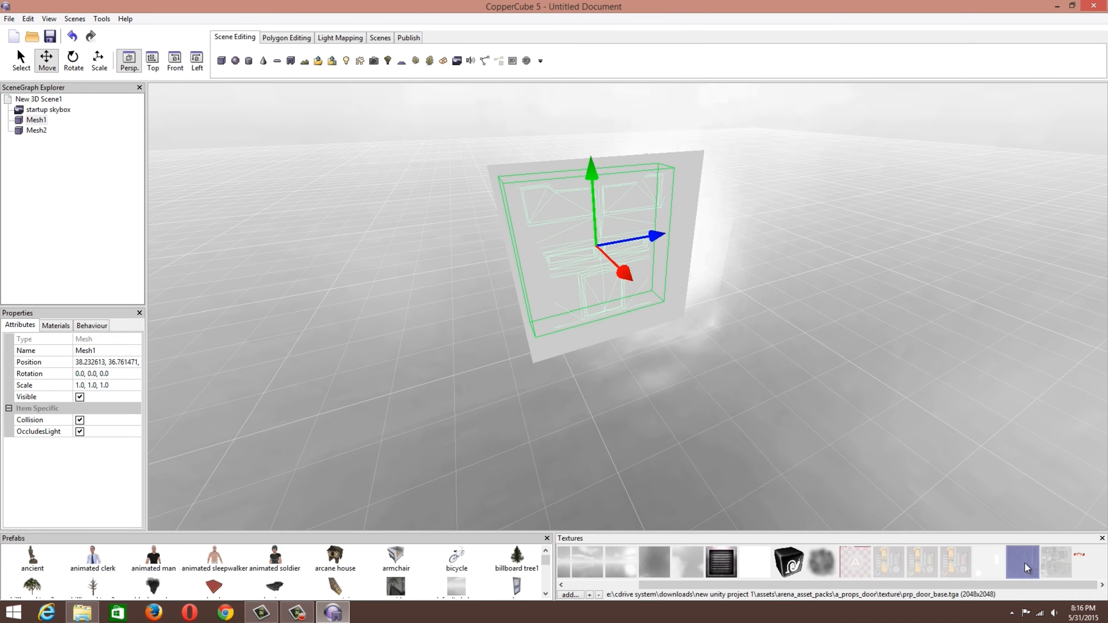
pyautogui.click(59, 331)
pyautogui.click(66, 383)
pyautogui.scroll(3, 327, 264)
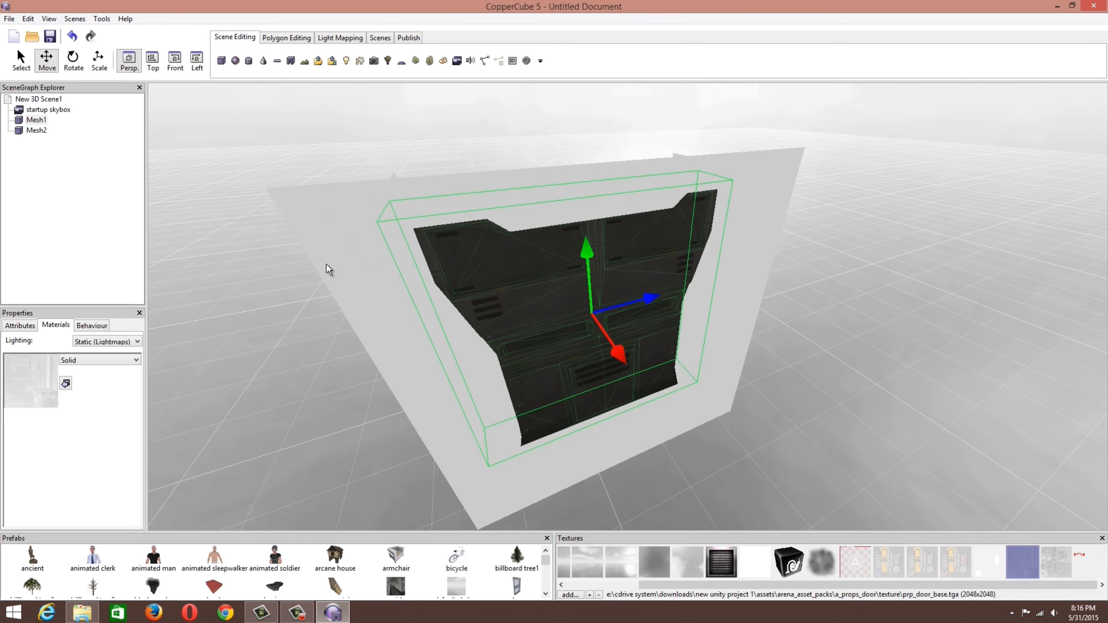
pyautogui.scroll(2, 327, 264)
pyautogui.scroll(-2, 328, 265)
pyautogui.scroll(-1, 375, 242)
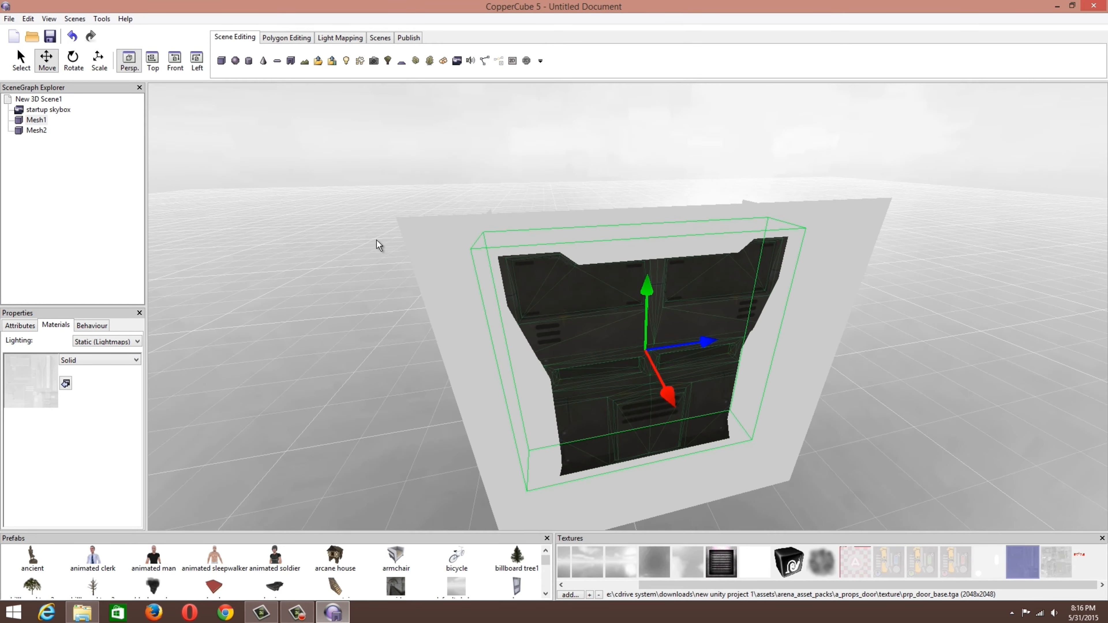
# - Look through the keycard textures with the door frame selected, and apply prp_door_base.tga to the frame's material
pyautogui.click(378, 245)
pyautogui.click(448, 264)
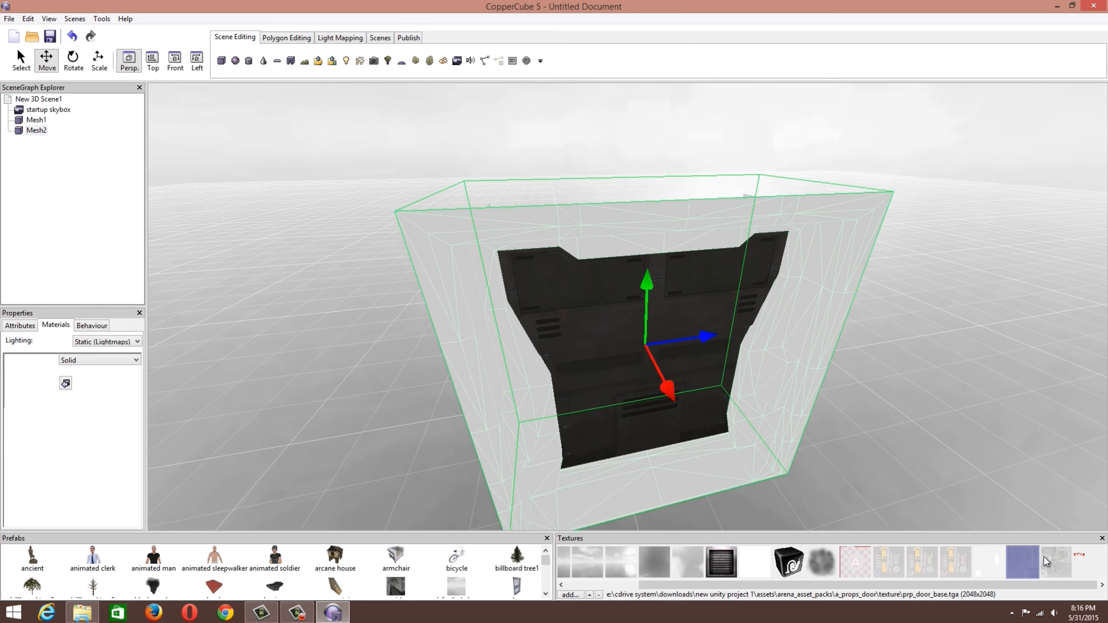
pyautogui.click(983, 561)
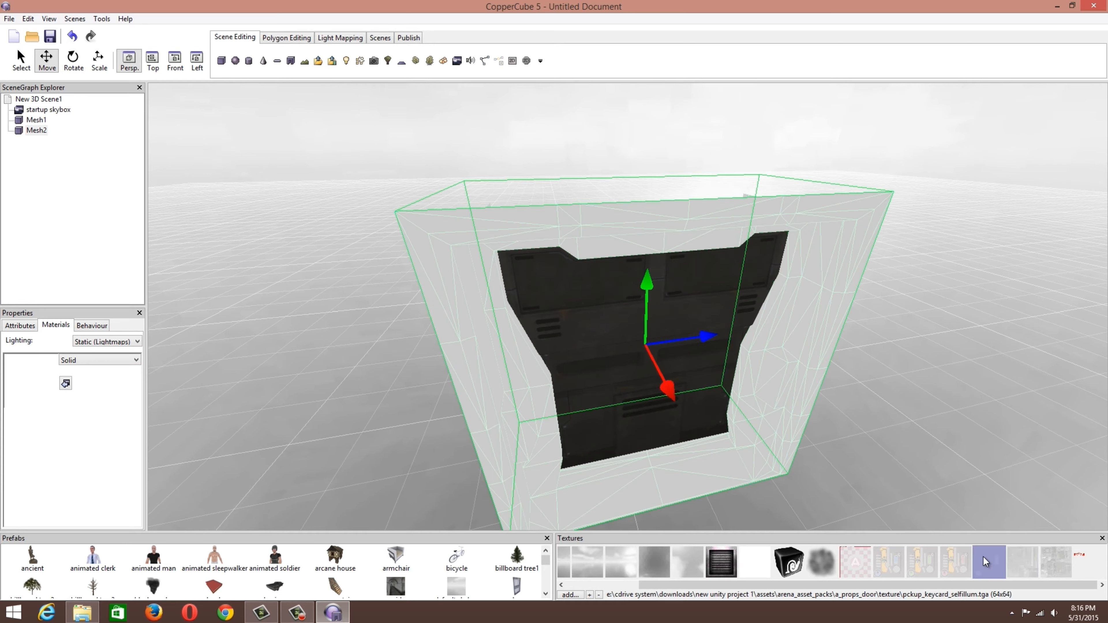
pyautogui.click(962, 559)
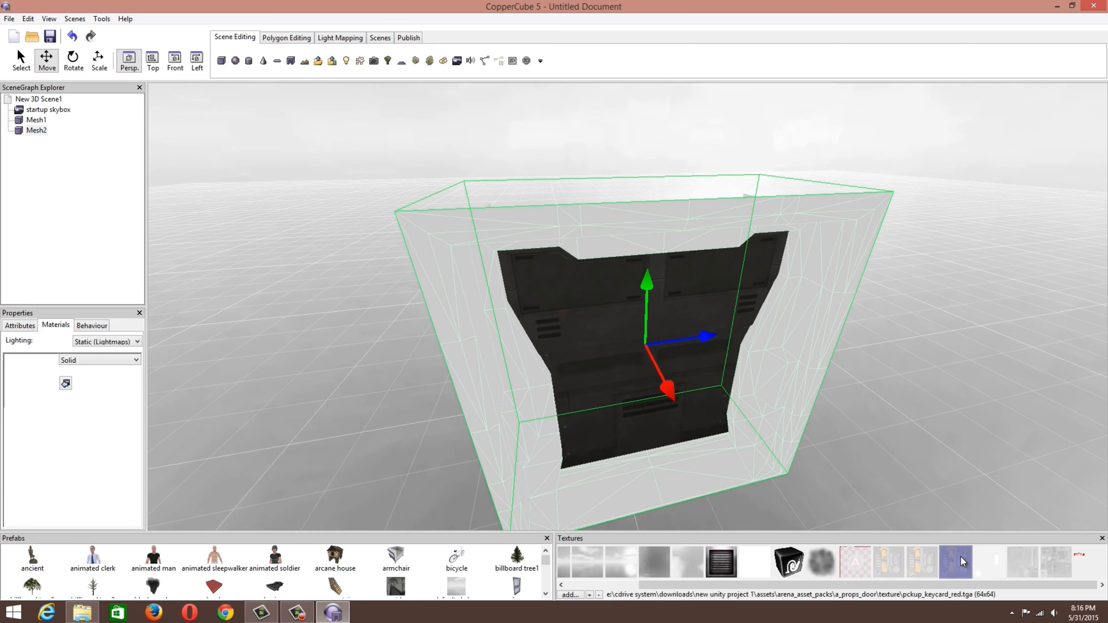
pyautogui.click(921, 558)
pyautogui.click(897, 559)
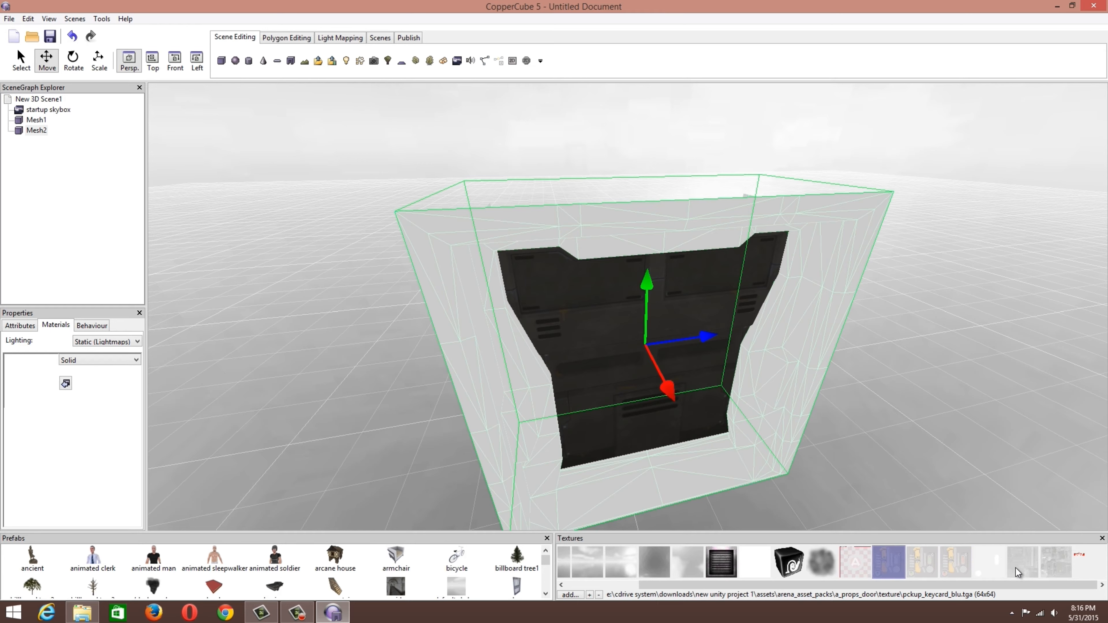
pyautogui.click(989, 562)
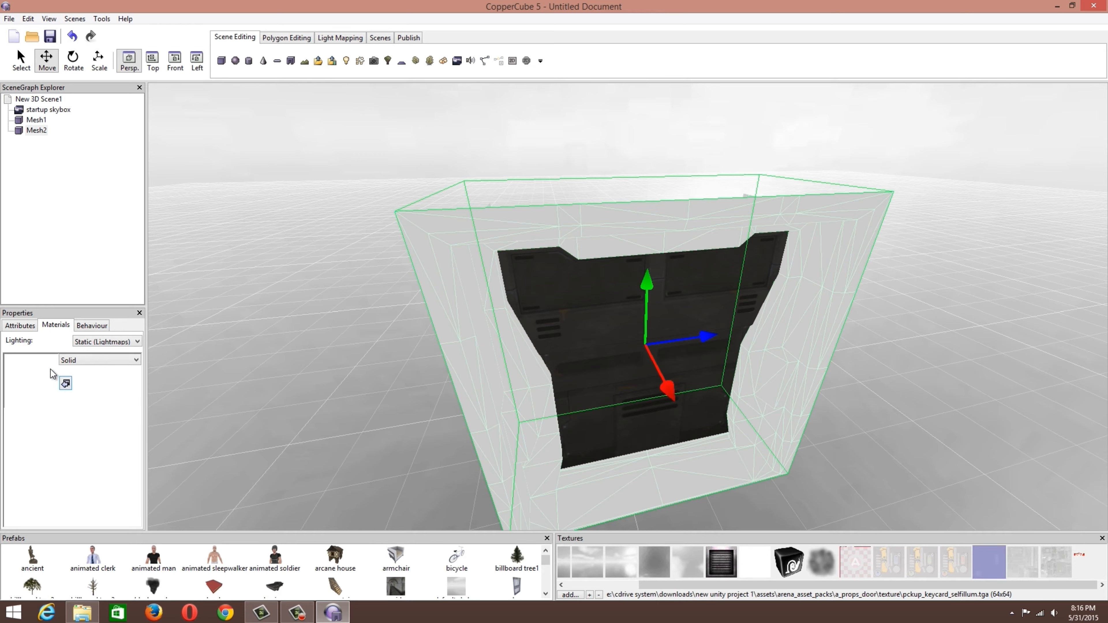
pyautogui.moveTo(548, 267); pyautogui.dragTo(469, 267)
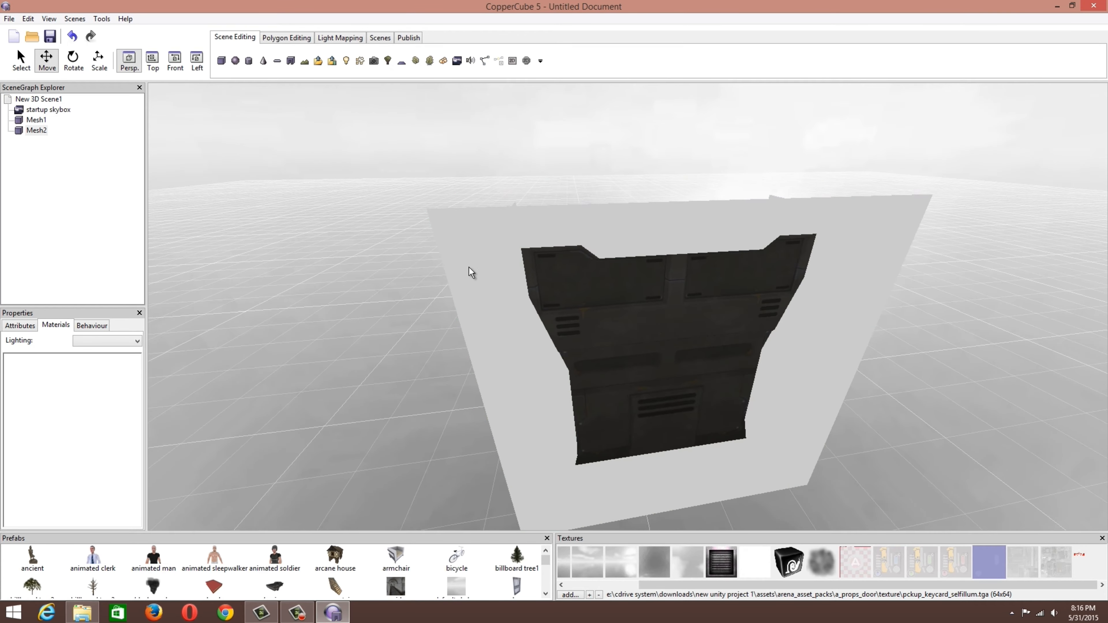
pyautogui.click(471, 266)
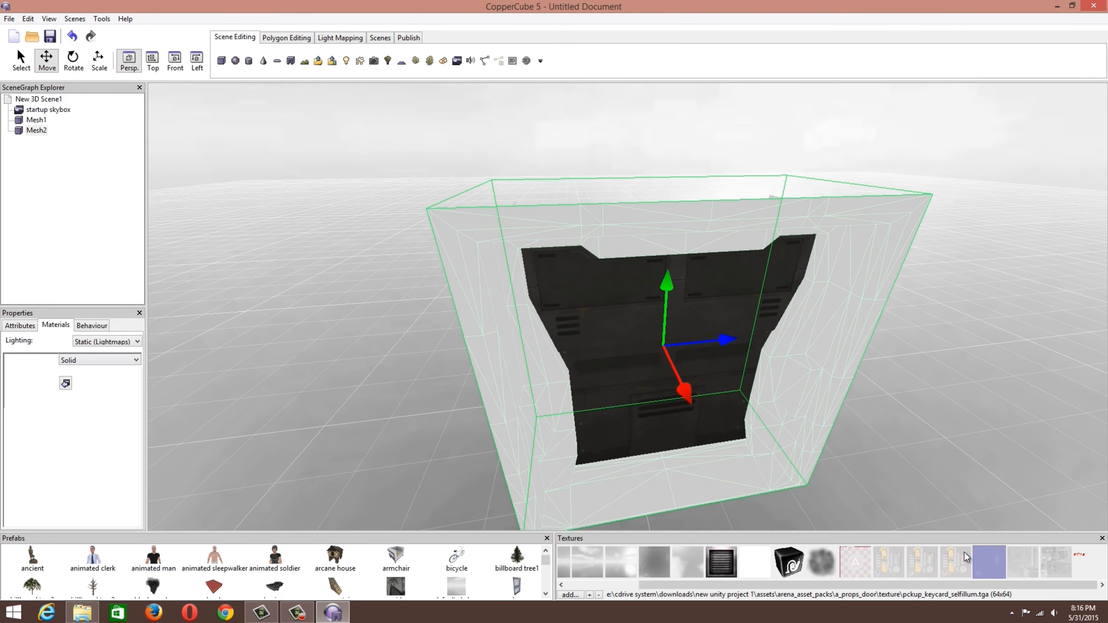
pyautogui.click(1023, 563)
pyautogui.click(66, 383)
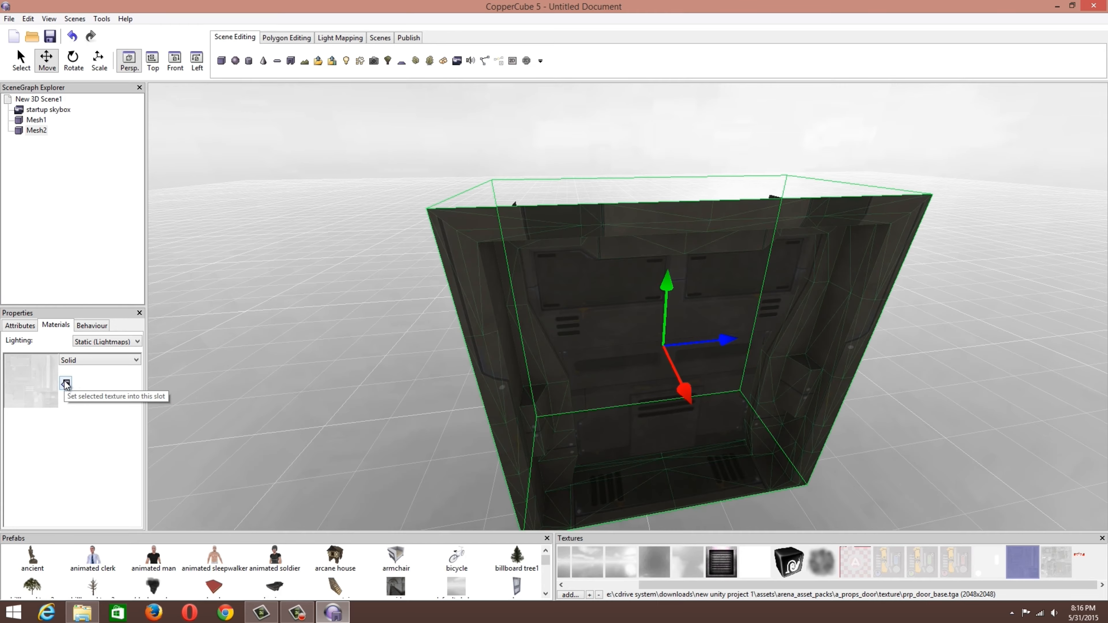
# - Examine the textured door and frame from the front and sides for missing faces
pyautogui.scroll(3, 309, 268)
pyautogui.scroll(-3, 309, 267)
pyautogui.moveTo(309, 271)
pyautogui.mouseDown(button='middle')
pyautogui.moveTo(314, 261)
pyautogui.moveTo(326, 272)
pyautogui.mouseUp(button='middle')
pyautogui.scroll(-3, 326, 272)
pyautogui.scroll(2, 336, 274)
pyautogui.scroll(3, 340, 275)
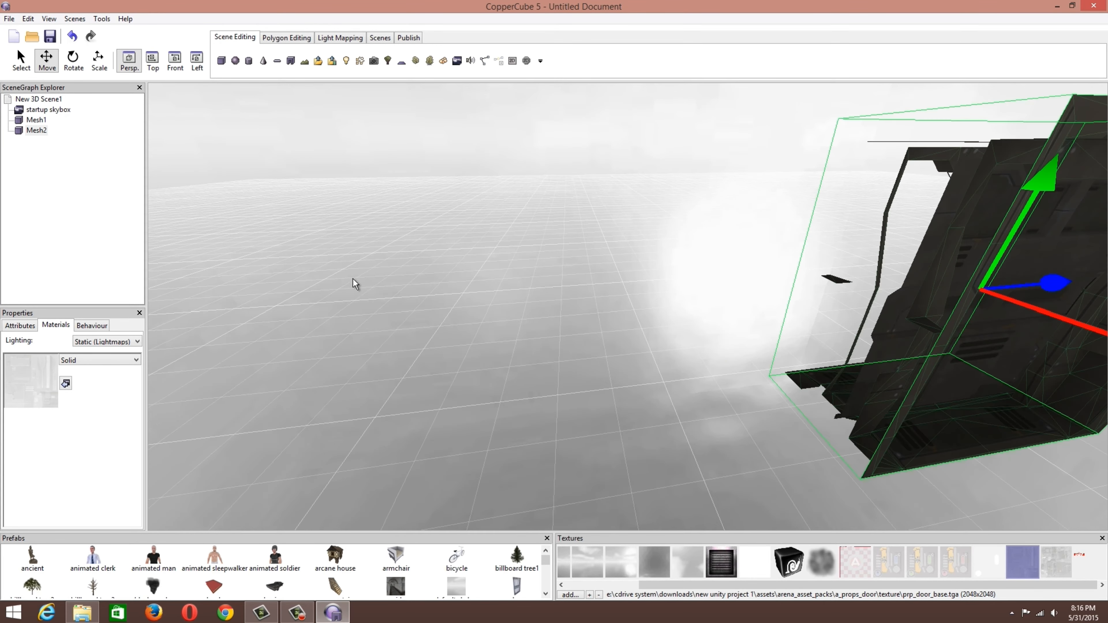
pyautogui.moveTo(353, 279); pyautogui.dragTo(447, 284, button='right')
pyautogui.moveTo(447, 283); pyautogui.dragTo(575, 295, button='middle')
pyautogui.scroll(3, 576, 296)
pyautogui.scroll(-6, 577, 295)
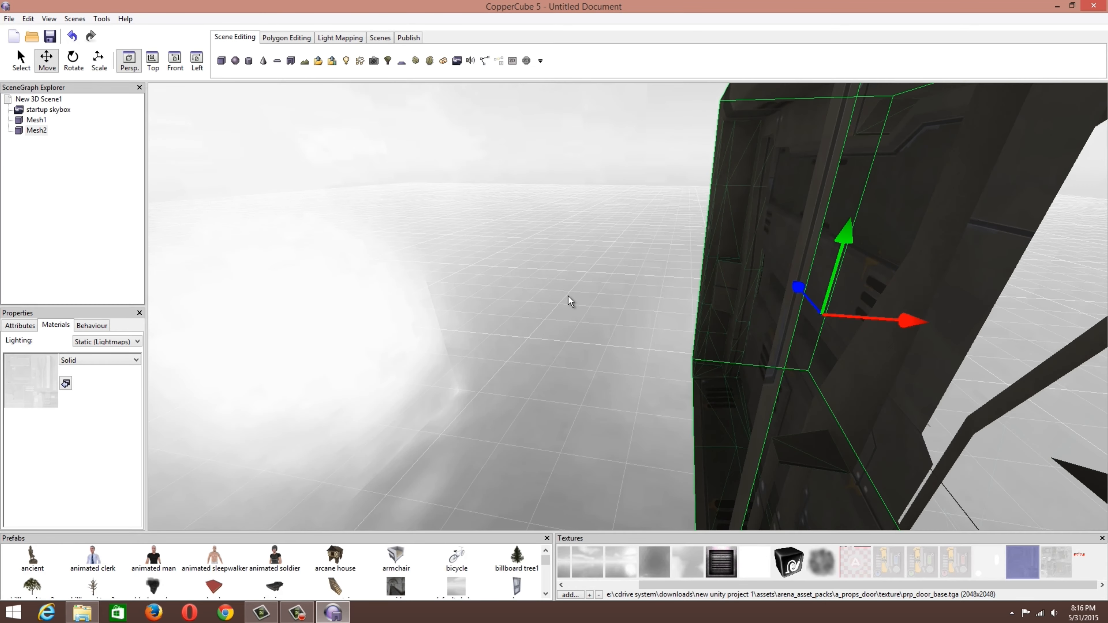
pyautogui.moveTo(558, 293); pyautogui.dragTo(198, 312, button='right')
# - Make the door frame's material double sided in its advanced settings
pyautogui.click(89, 356)
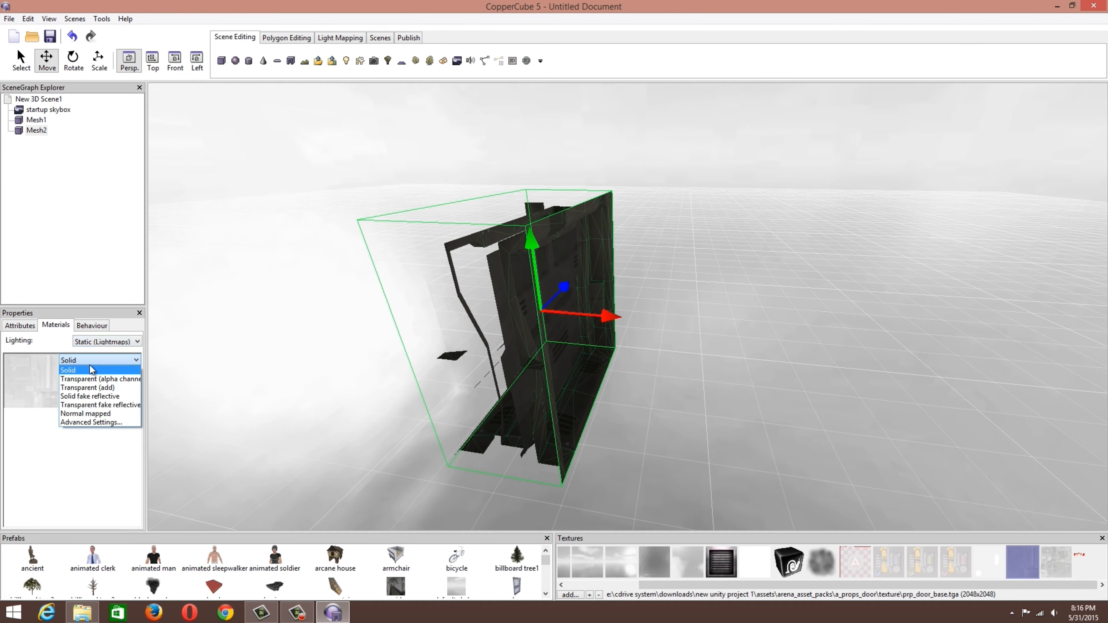
pyautogui.click(83, 422)
pyautogui.click(35, 441)
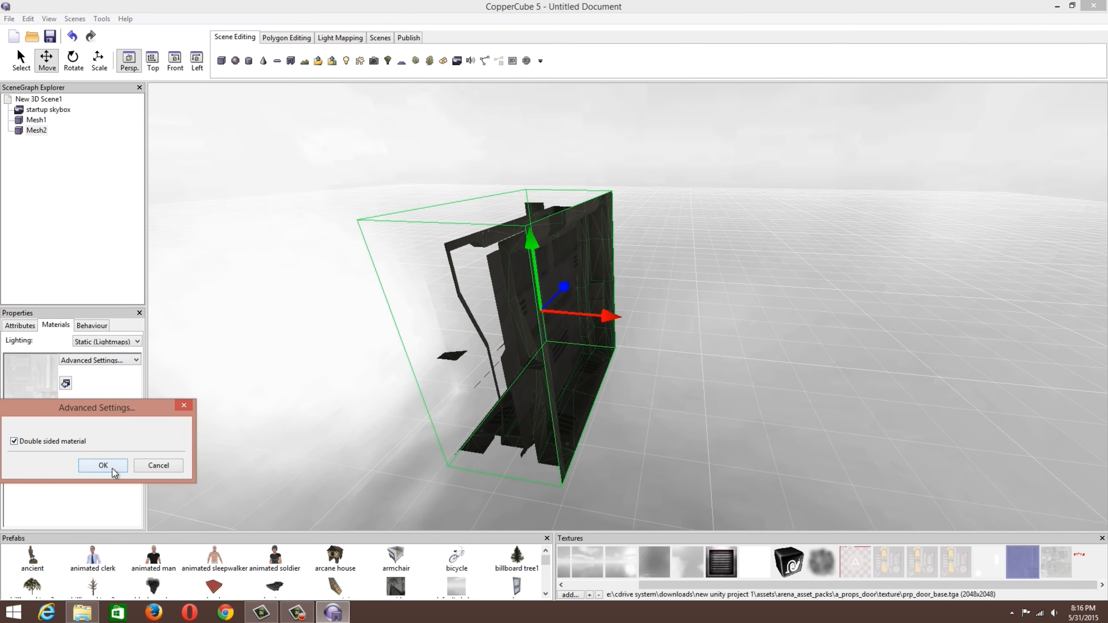
pyautogui.click(112, 469)
# - Create a plane with tile count 4, width 30, length 30 and texture repeat count 1
pyautogui.moveTo(705, 295); pyautogui.dragTo(722, 294, button='middle')
pyautogui.moveTo(721, 294); pyautogui.dragTo(529, 376, button='right')
pyautogui.rightClick(530, 376)
pyautogui.moveTo(550, 382)
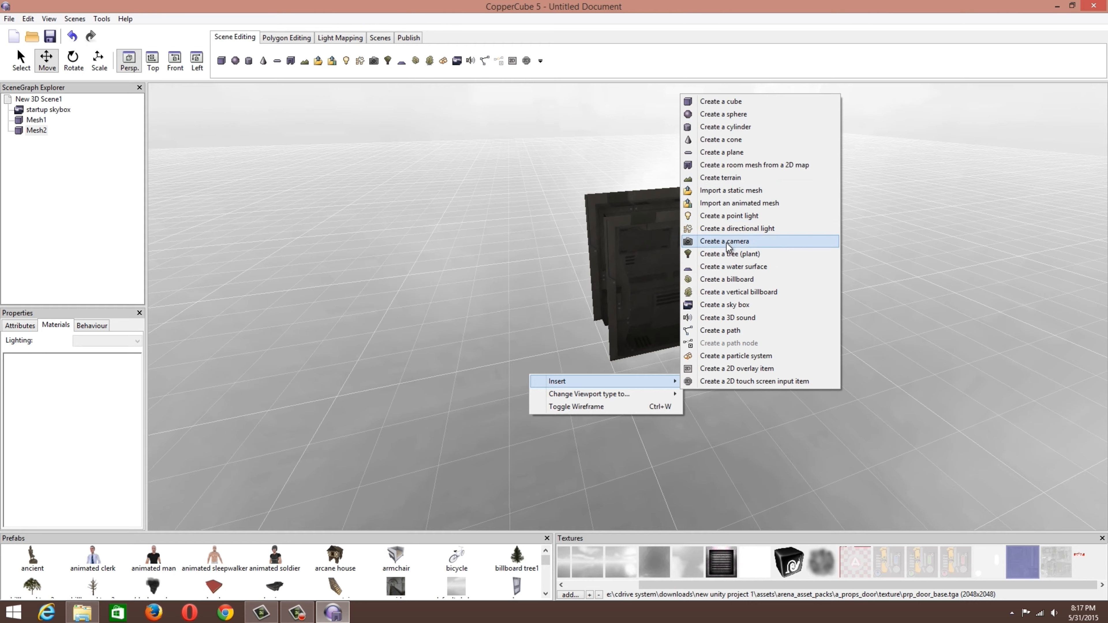
pyautogui.click(726, 153)
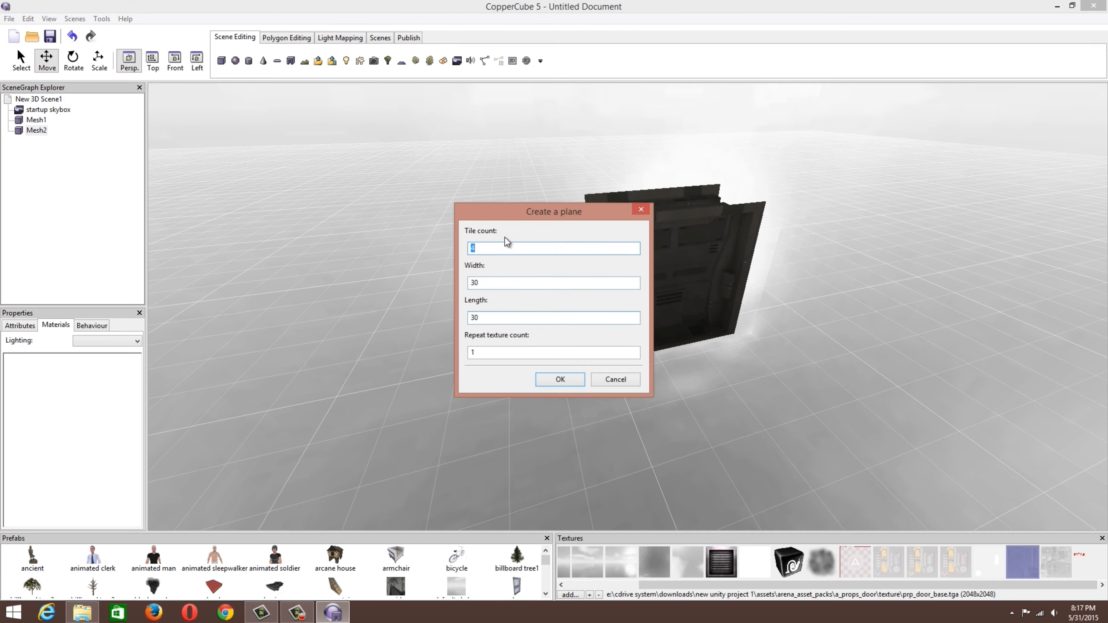
pyautogui.click(559, 380)
# - Apply the debug_door_512x512.tga texture to the new plane and view it up close beneath the door
pyautogui.click(862, 568)
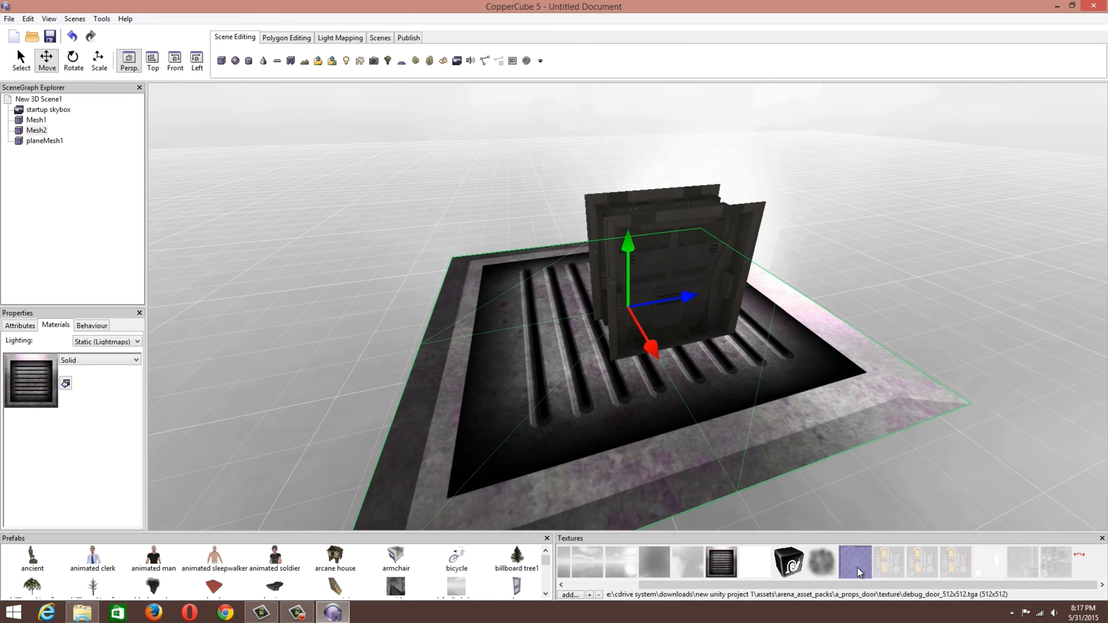
pyautogui.click(65, 384)
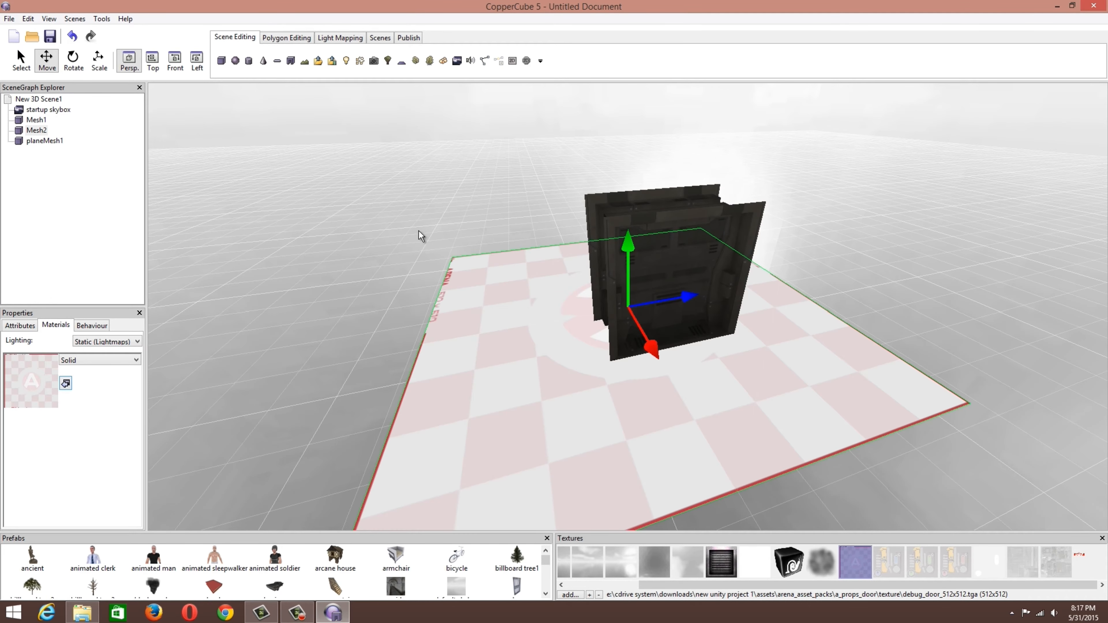
pyautogui.moveTo(418, 231); pyautogui.dragTo(432, 238)
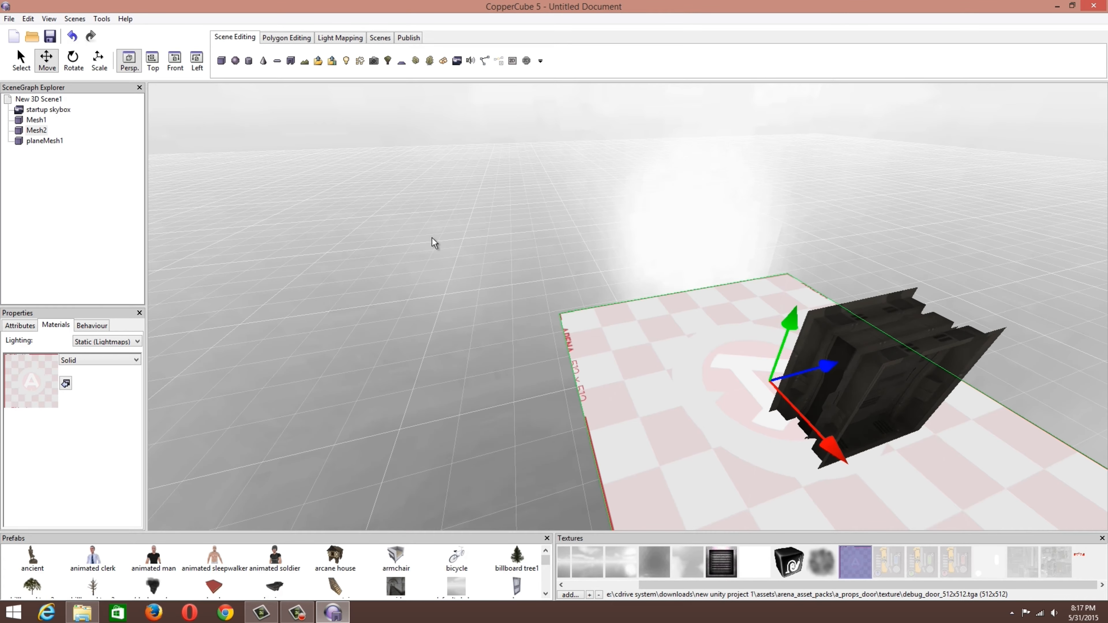
pyautogui.moveTo(567, 221); pyautogui.dragTo(560, 210)
pyautogui.scroll(4, 574, 208)
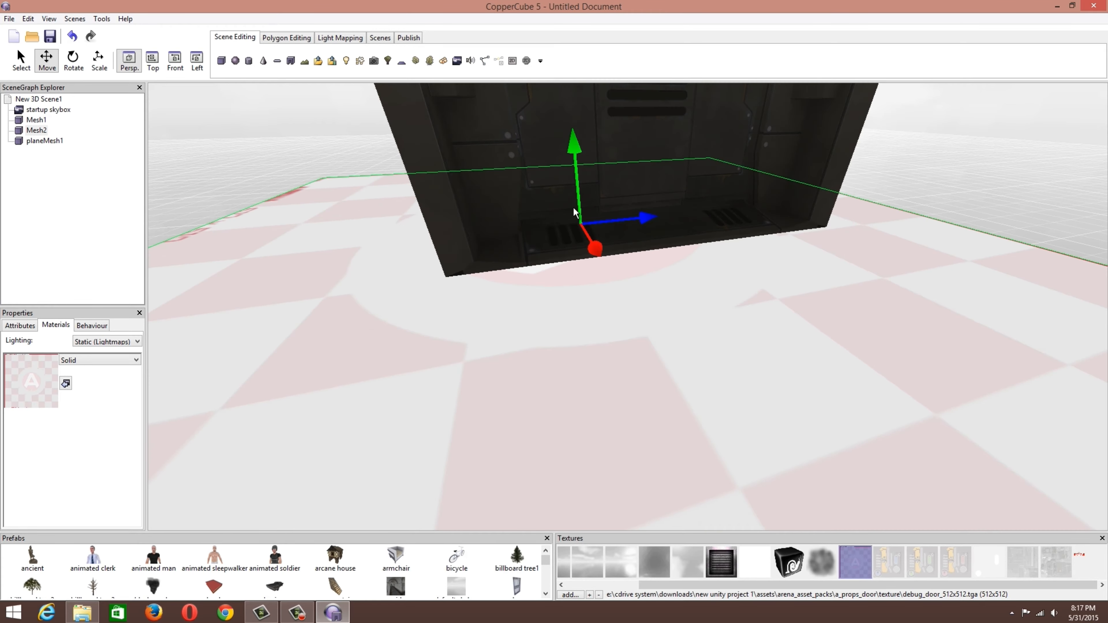
# - Adjust the plane's height to the base of the door frame and shift it horizontally to centre it under the door
pyautogui.scroll(-4, 575, 213)
pyautogui.scroll(3, 599, 168)
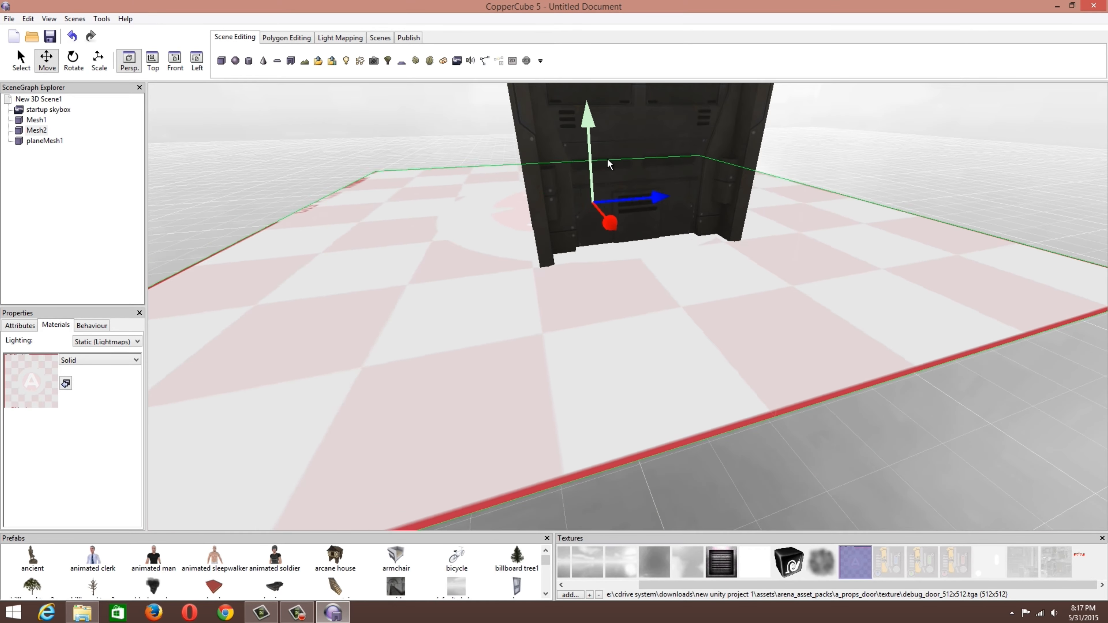
pyautogui.scroll(-3, 611, 162)
pyautogui.scroll(1, 615, 163)
pyautogui.scroll(2, 625, 163)
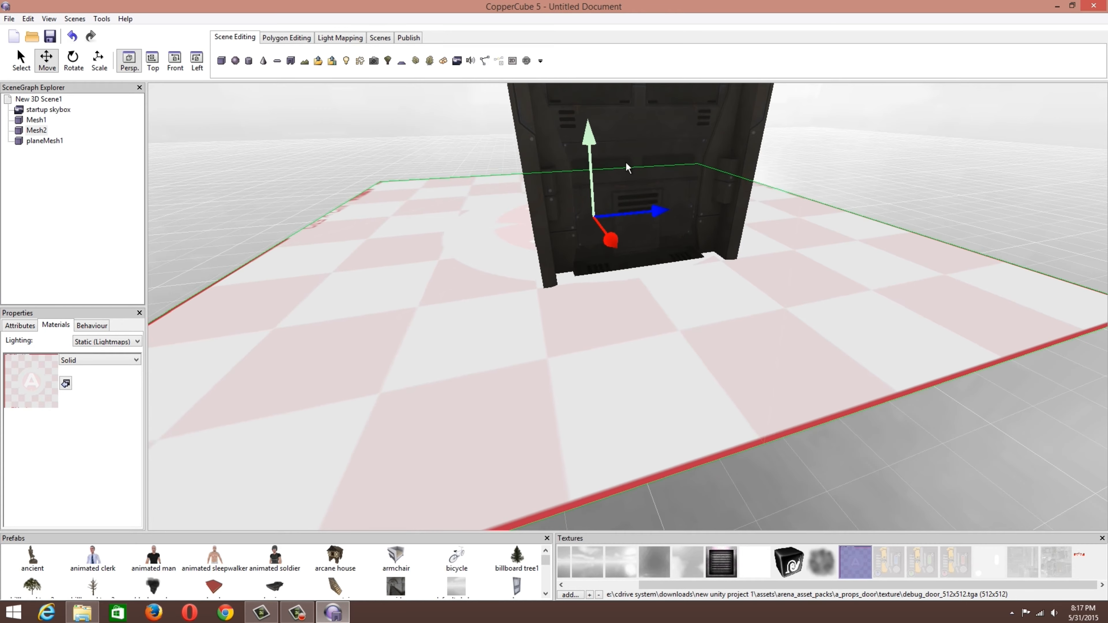
pyautogui.moveTo(610, 258); pyautogui.dragTo(646, 267)
pyautogui.scroll(-5, 655, 264)
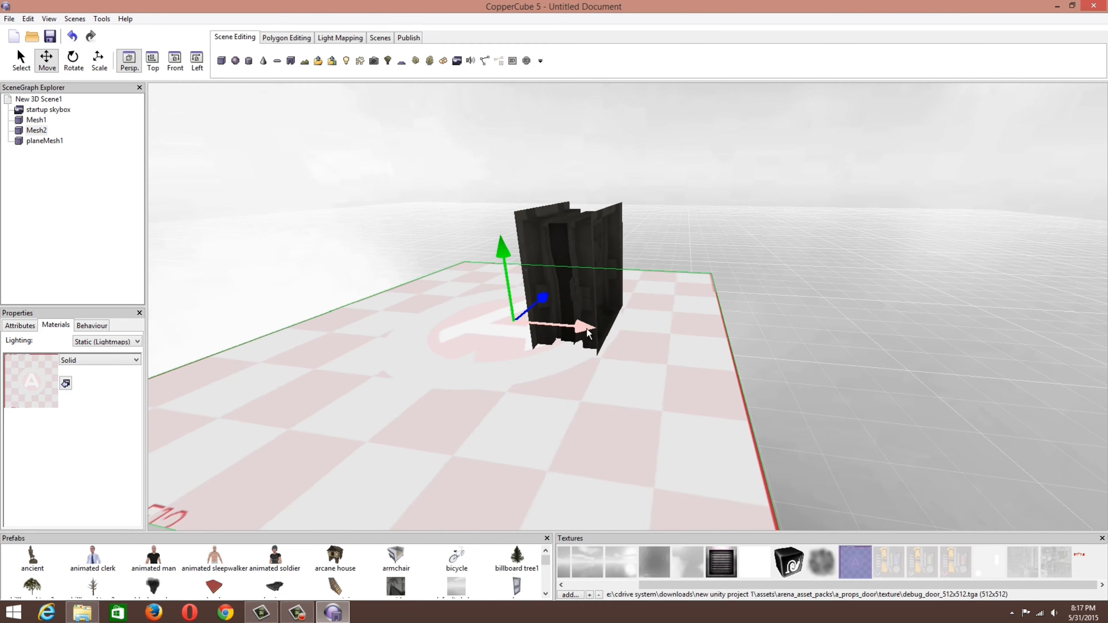
pyautogui.moveTo(589, 334); pyautogui.dragTo(632, 335)
# - Duplicate the textured plane twice and place the copies edge to edge along two adjacent sides of the original
pyautogui.moveTo(754, 376); pyautogui.dragTo(652, 361)
pyautogui.hotkey('ctrl', 'v')
pyautogui.moveTo(693, 324); pyautogui.dragTo(705, 346)
pyautogui.click(705, 346)
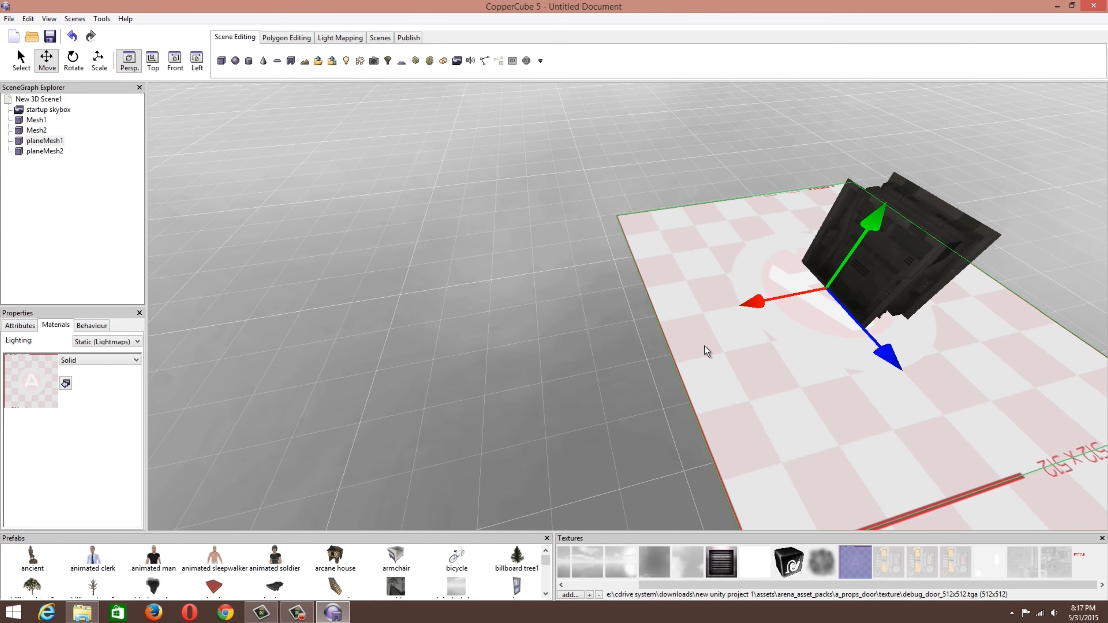
pyautogui.hotkey('ctrl', 'v')
pyautogui.moveTo(709, 302); pyautogui.dragTo(588, 334)
pyautogui.scroll(-5, 588, 334)
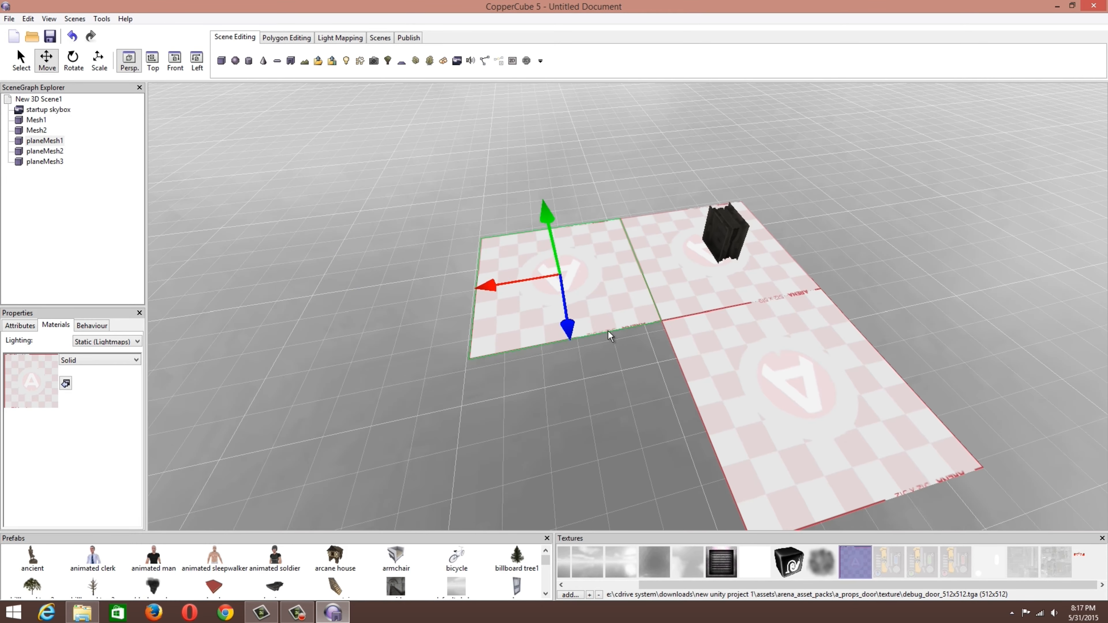
# - Paste another plane copy and move it into the empty corner to complete a two-by-two floor block
pyautogui.hotkey('ctrl', 'v')
pyautogui.hotkey('ctrl', 'v')
pyautogui.moveTo(571, 331); pyautogui.dragTo(660, 551)
pyautogui.moveTo(719, 284); pyautogui.dragTo(687, 300)
# - Add two more plane copies along the open side next to the door to start a third row of floor tiles
pyautogui.hotkey('ctrl', 'v')
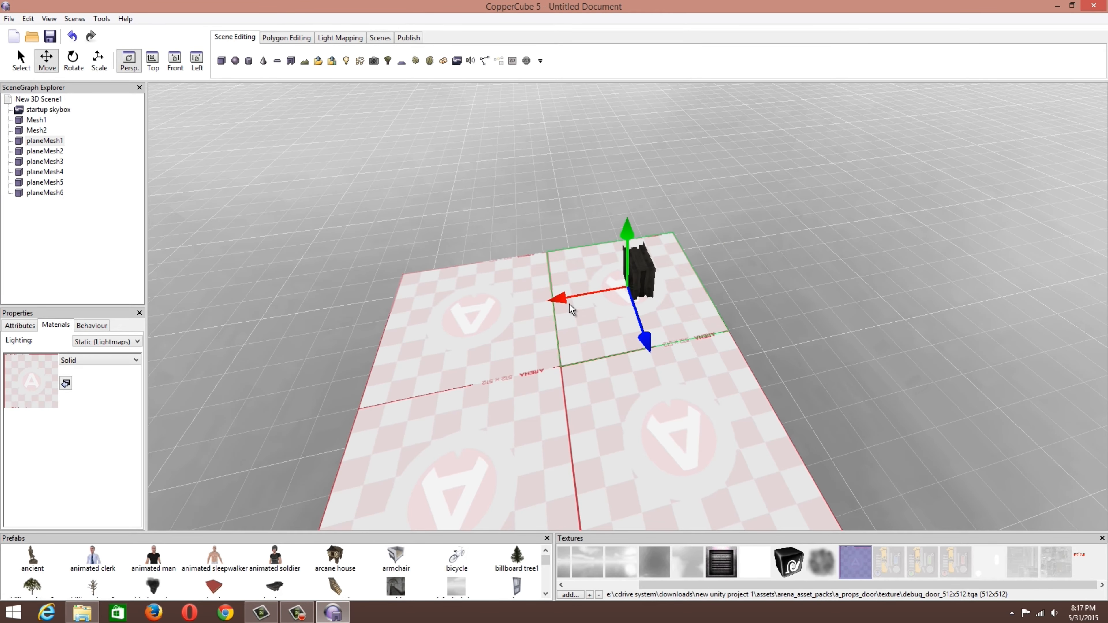
pyautogui.moveTo(569, 304); pyautogui.dragTo(618, 295)
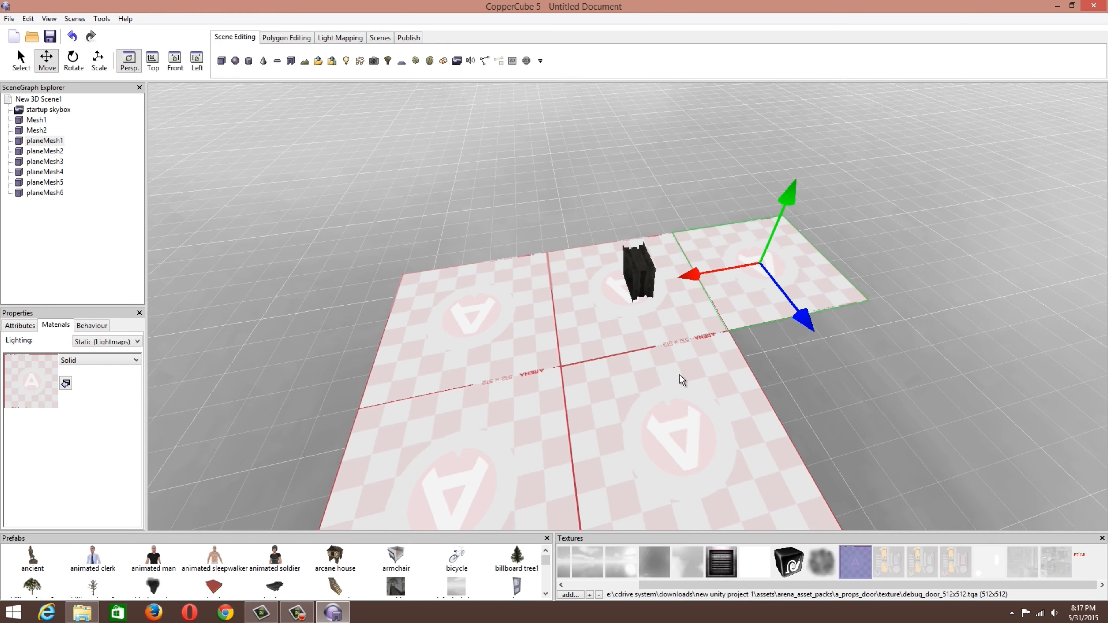
pyautogui.click(687, 390)
pyautogui.hotkey('ctrl', 'v')
pyautogui.moveTo(603, 456); pyautogui.dragTo(685, 452)
pyautogui.moveTo(685, 452); pyautogui.dragTo(752, 321, button='right')
# - Duplicate planeMesh6 and slide the copy along the Z axis to its free side as a corner tile
pyautogui.click(699, 283)
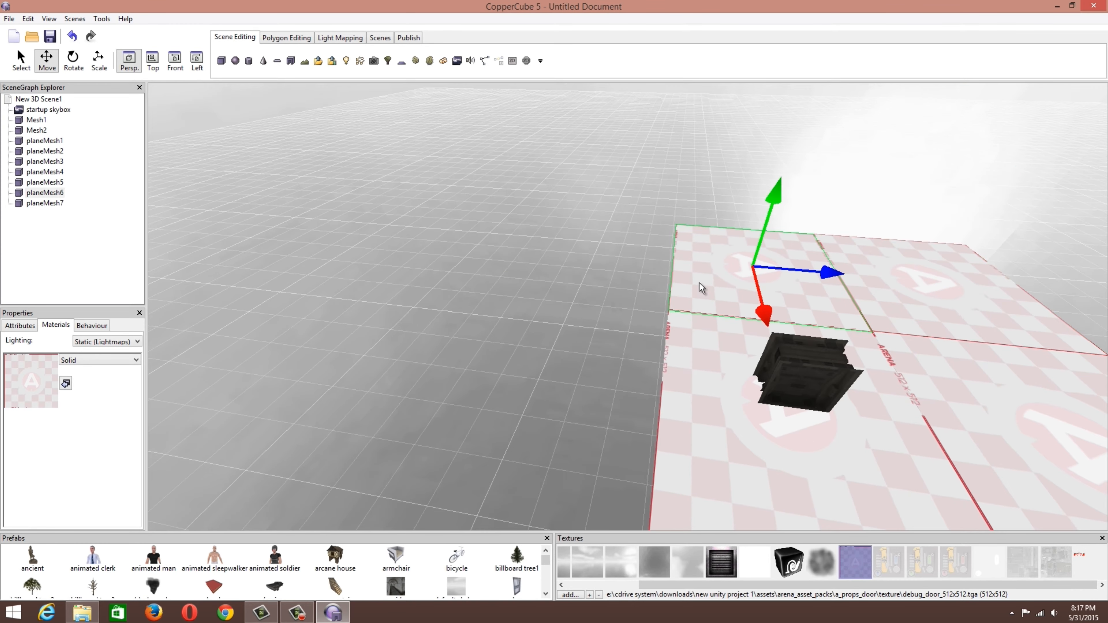
pyautogui.hotkey('ctrl', 'v')
pyautogui.moveTo(850, 271); pyautogui.dragTo(763, 263)
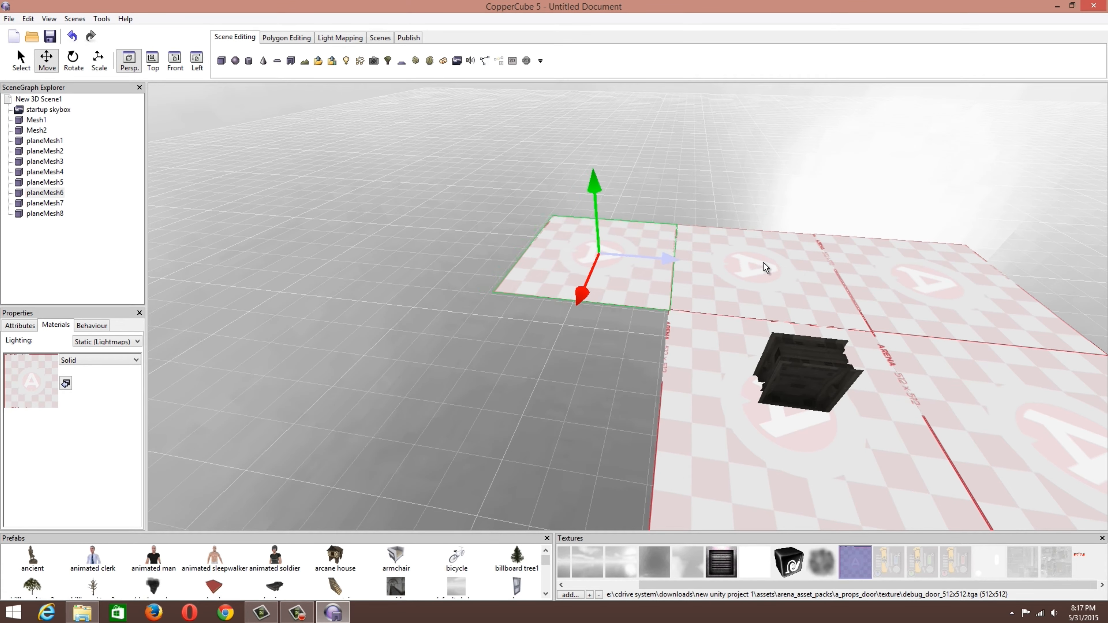
pyautogui.click(764, 263)
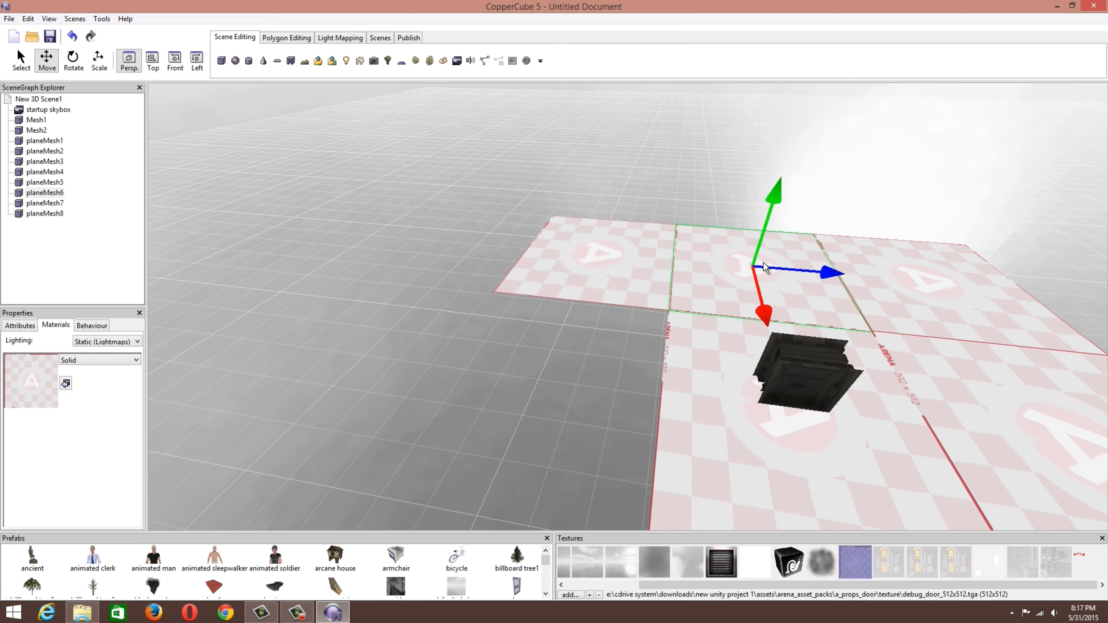
pyautogui.click(653, 264)
# - Duplicate planeMesh1 and planeMesh4 and slide each copy to its free side to complete the three-by-three floor
pyautogui.click(692, 368)
pyautogui.scroll(-3, 702, 274)
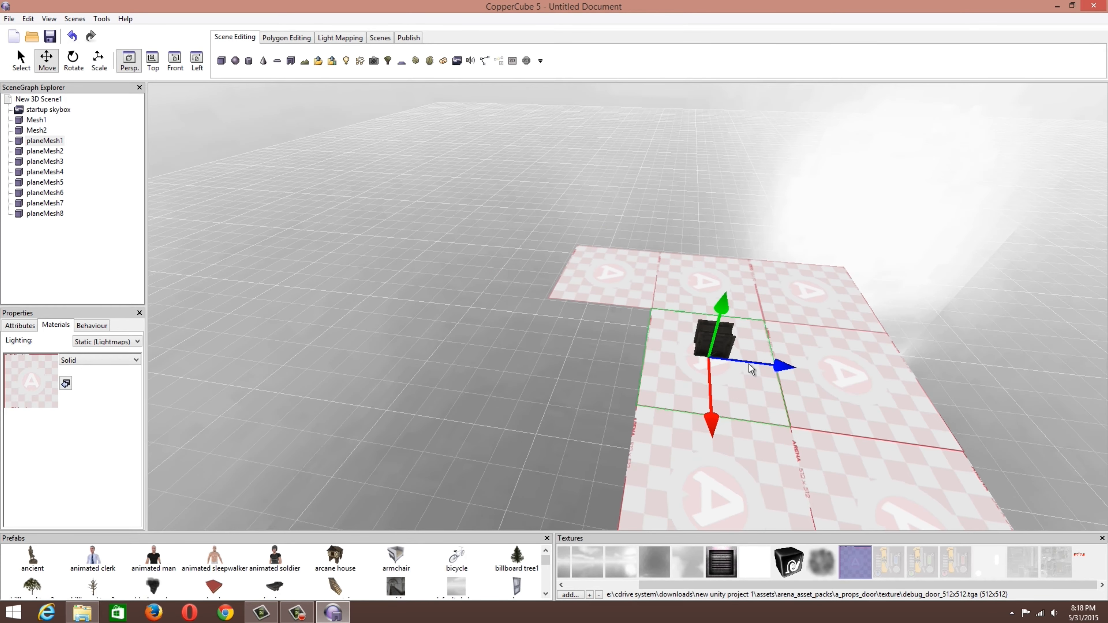
pyautogui.hotkey('ctrl', 'v')
pyautogui.moveTo(783, 364); pyautogui.dragTo(738, 357)
pyautogui.click(733, 452)
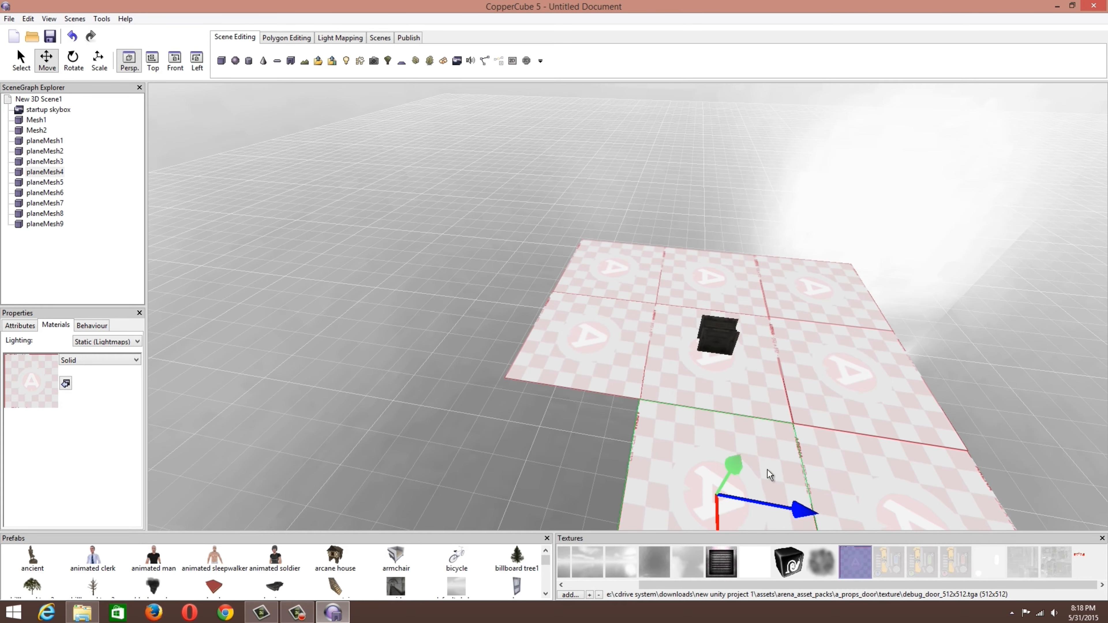
pyautogui.hotkey('ctrl', 'v')
pyautogui.moveTo(763, 474); pyautogui.dragTo(728, 481)
pyautogui.moveTo(743, 432); pyautogui.dragTo(728, 416)
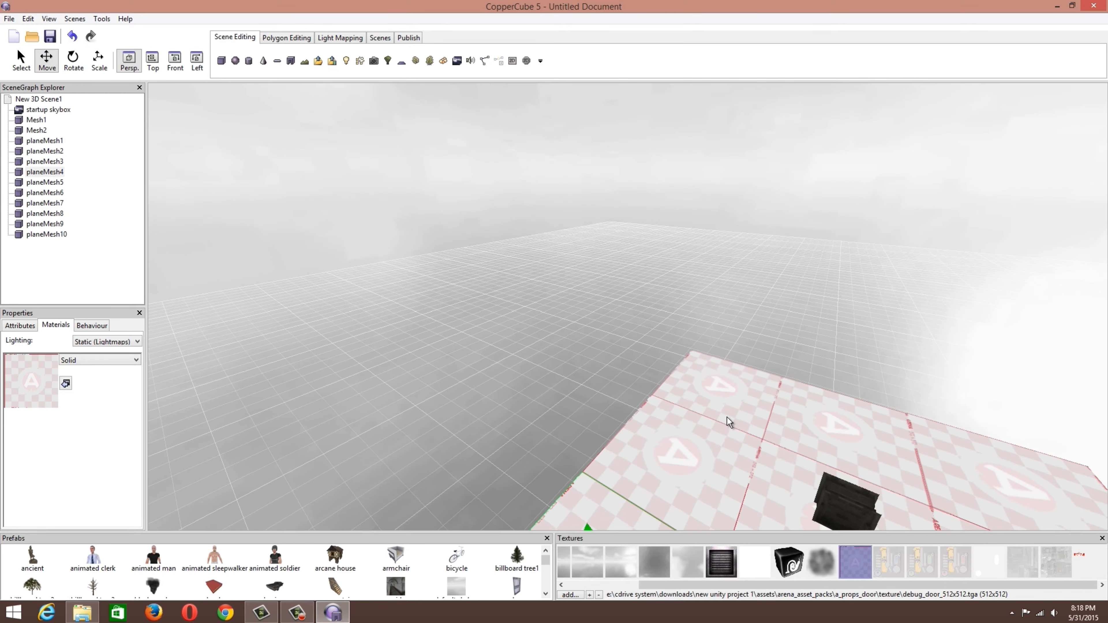
# - Try raising the door mesh inside its frame, and undo the move
pyautogui.moveTo(728, 417); pyautogui.dragTo(661, 369, button='middle')
pyautogui.scroll(5, 650, 337)
pyautogui.scroll(3, 636, 337)
pyautogui.scroll(3, 636, 337)
pyautogui.scroll(-3, 636, 336)
pyautogui.click(732, 310)
pyautogui.moveTo(660, 235); pyautogui.dragTo(666, 194)
pyautogui.hotkey('ctrl', 'z')
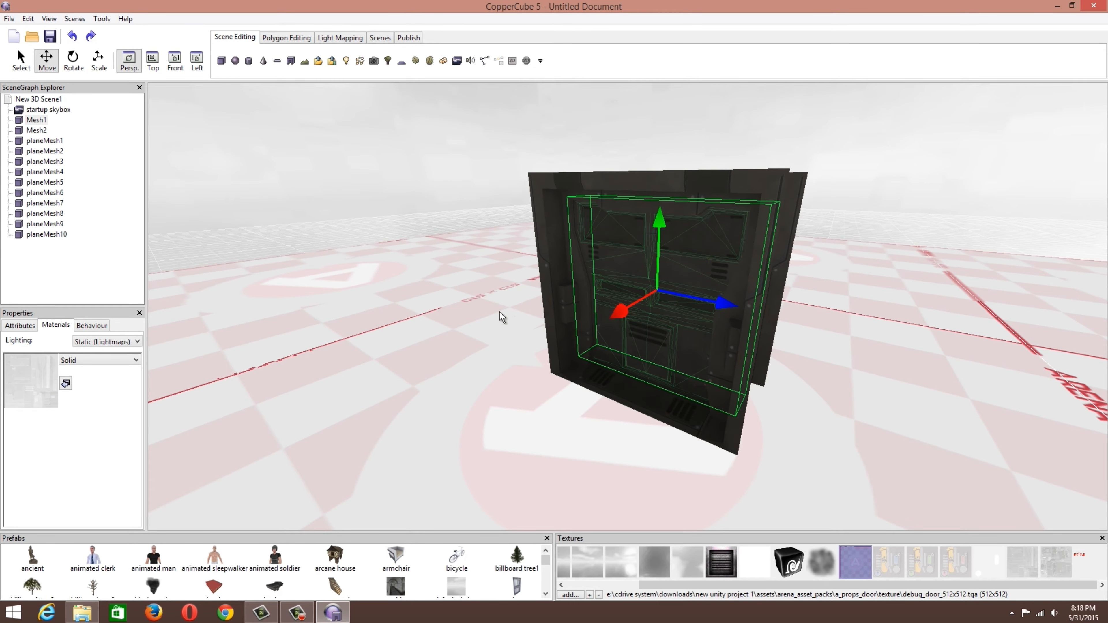
# - Examine the floor tiles, door and frame up close by selecting the separate meshes in turn
pyautogui.scroll(3, 504, 319)
pyautogui.click(500, 353)
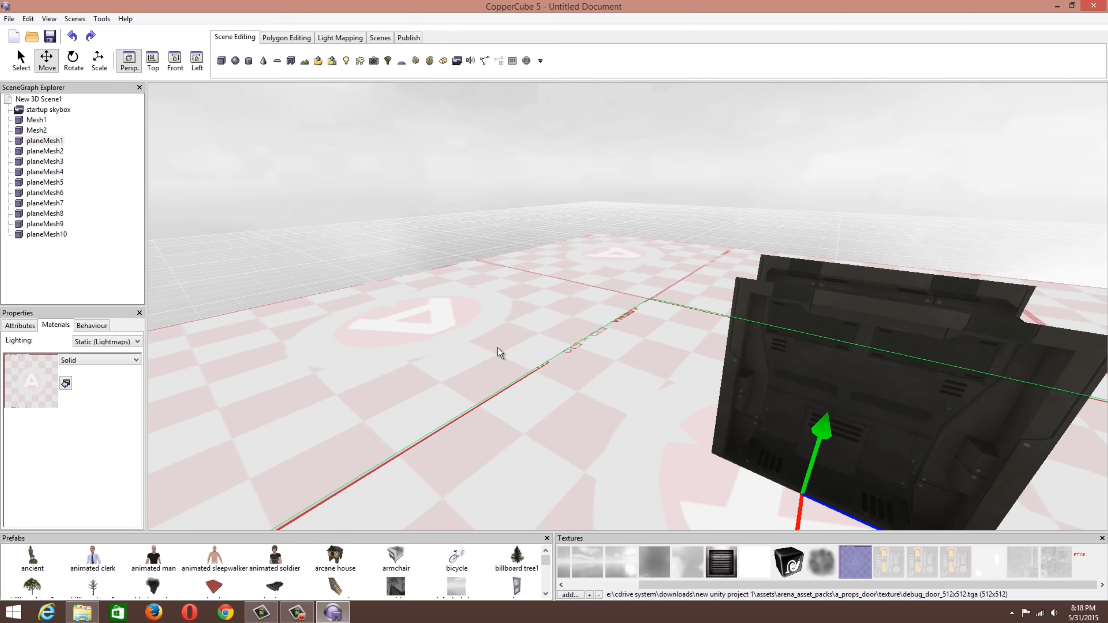
pyautogui.click(460, 304)
pyautogui.click(595, 262)
pyautogui.moveTo(743, 372); pyautogui.dragTo(725, 361, button='middle')
pyautogui.click(703, 321)
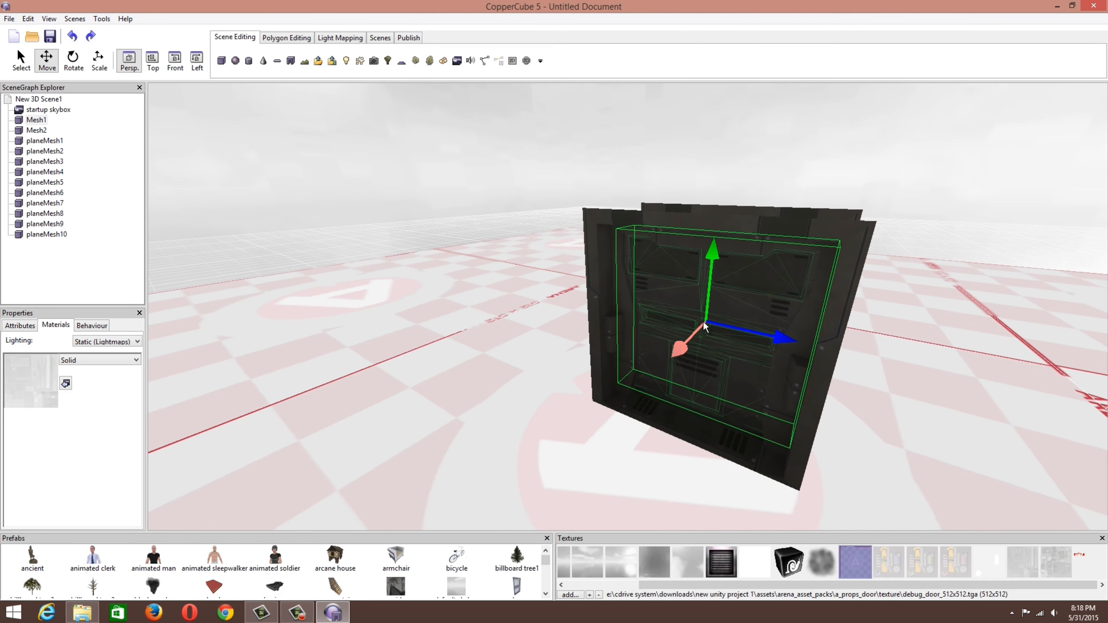
pyautogui.click(599, 220)
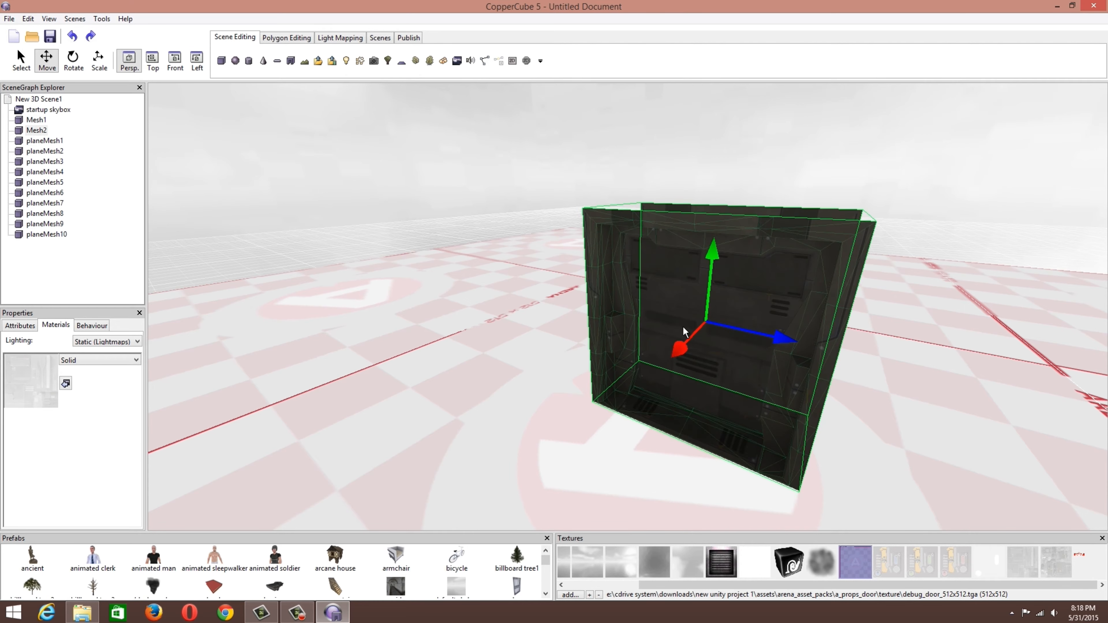
pyautogui.click(687, 314)
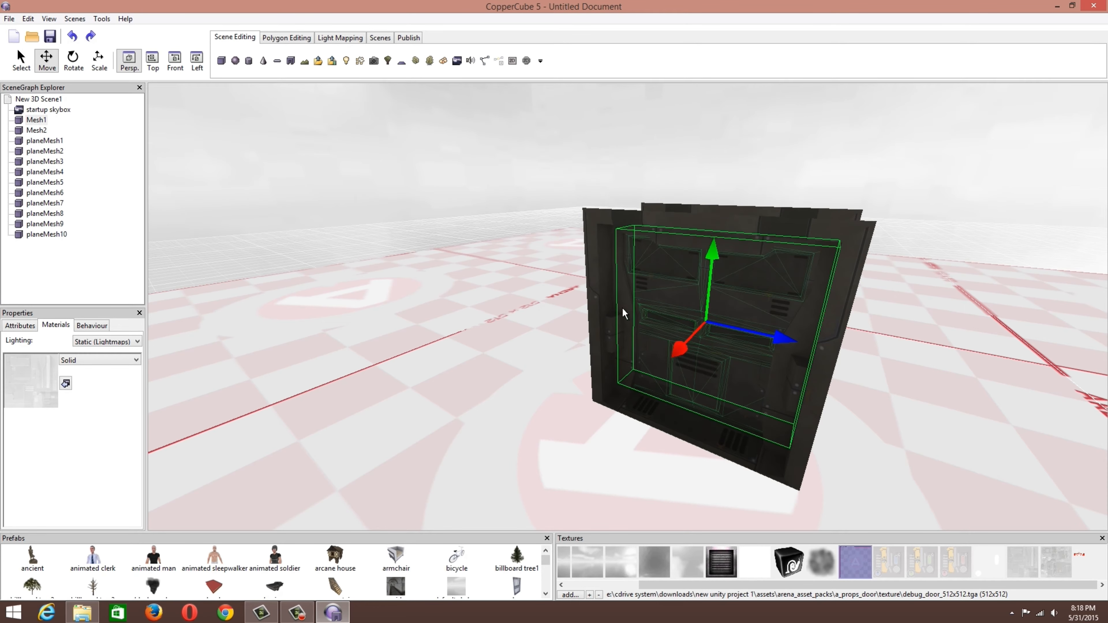
pyautogui.scroll(-3, 598, 328)
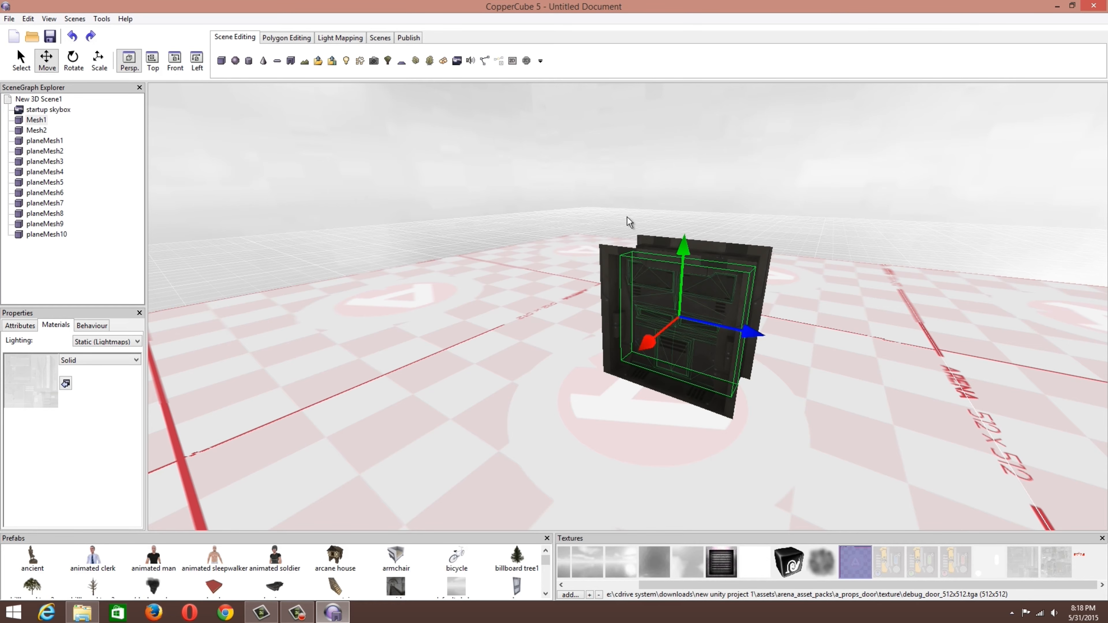
pyautogui.scroll(5, 529, 254)
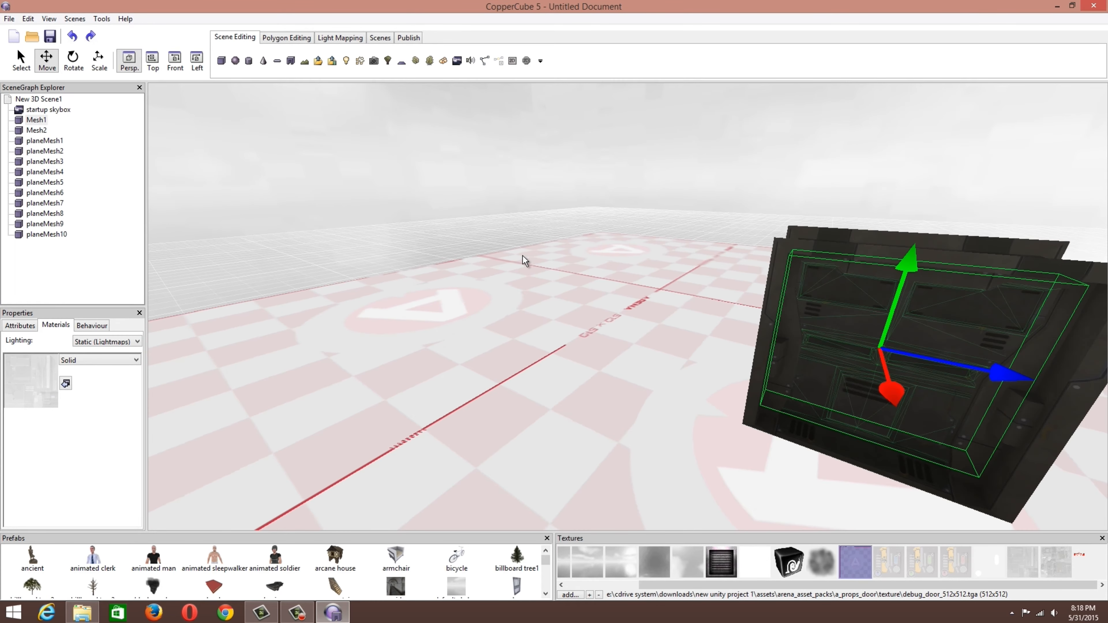
# - Create a new camera as the first active camera of the scene
pyautogui.click(374, 60)
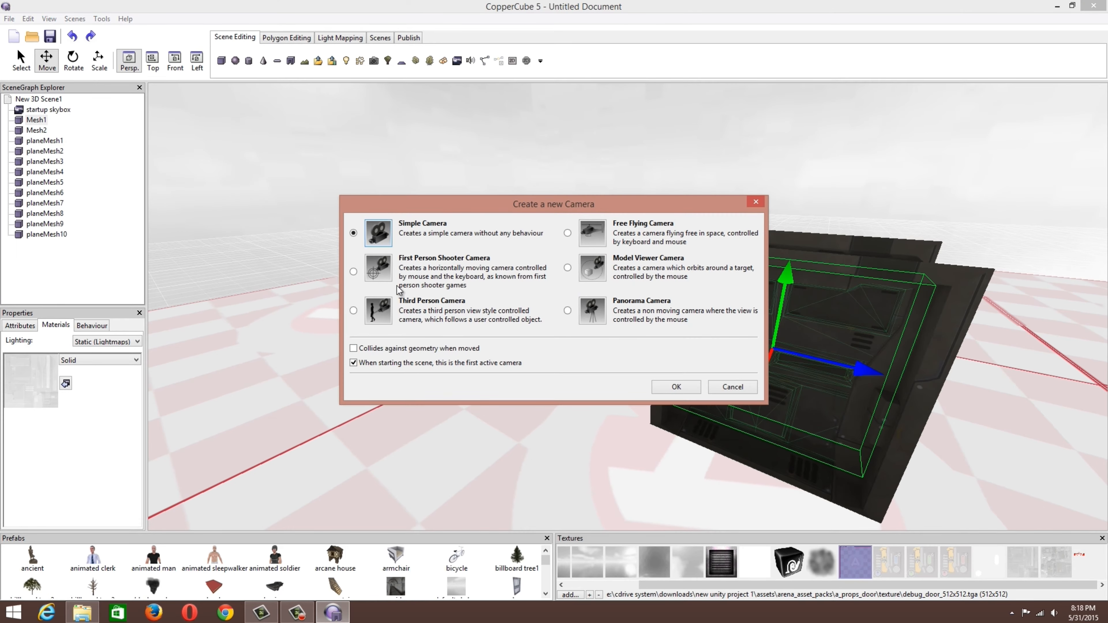
pyautogui.press('Escape')
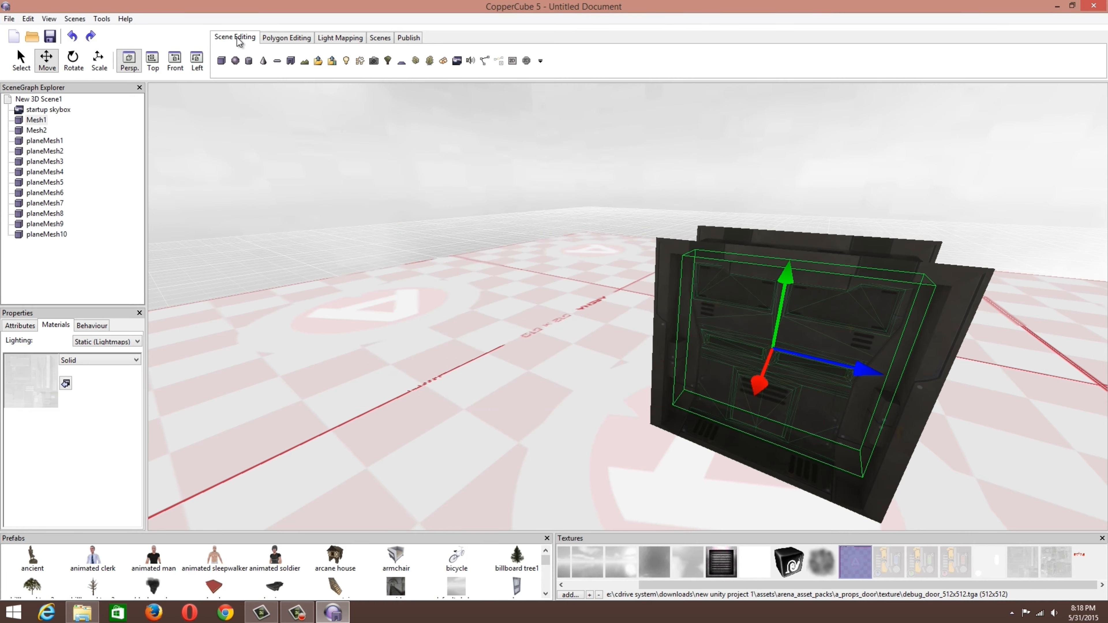
pyautogui.click(372, 61)
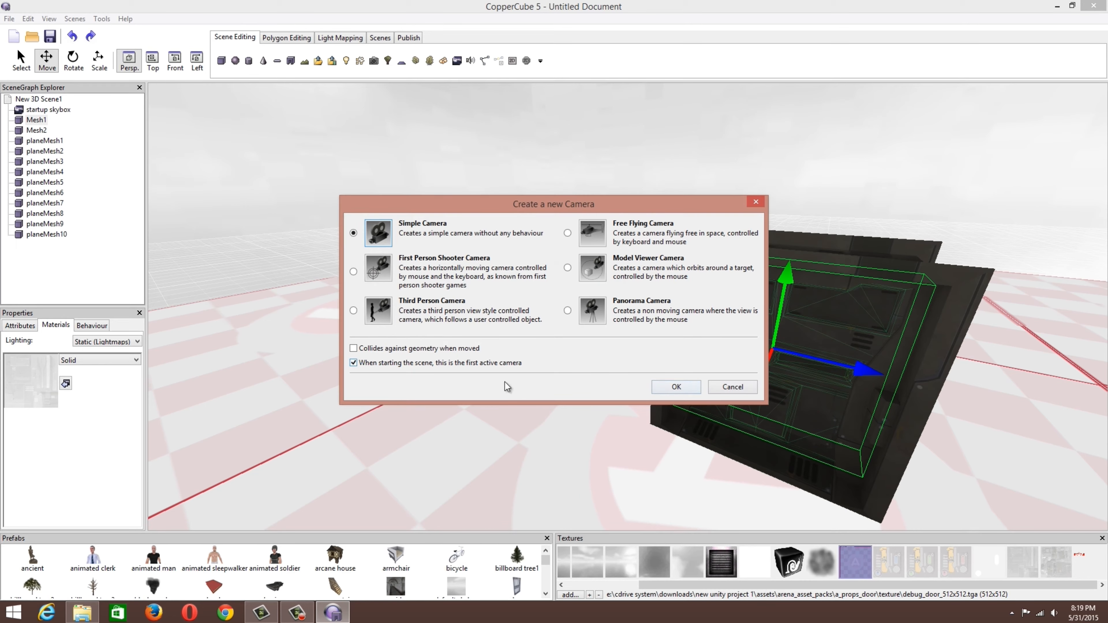
pyautogui.click(676, 387)
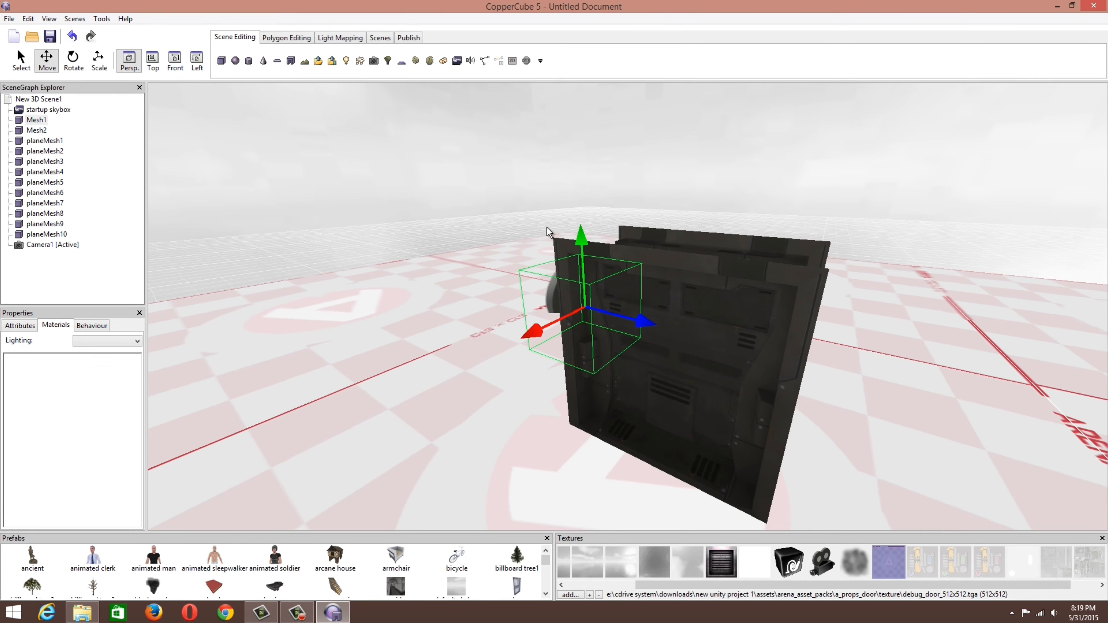
# - Raise the camera and its target point above the floor tiles
pyautogui.moveTo(580, 239); pyautogui.dragTo(583, 164)
pyautogui.moveTo(585, 171); pyautogui.dragTo(713, 267, button='middle')
pyautogui.scroll(2, 682, 288)
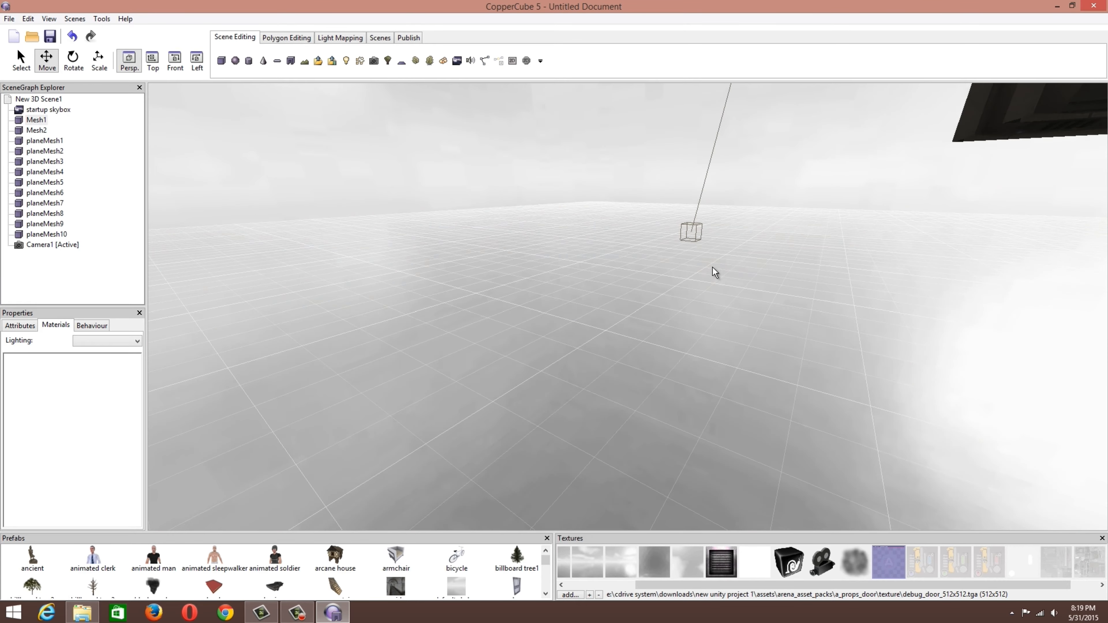
pyautogui.moveTo(688, 232); pyautogui.dragTo(703, 277, button='middle')
pyautogui.click(684, 236)
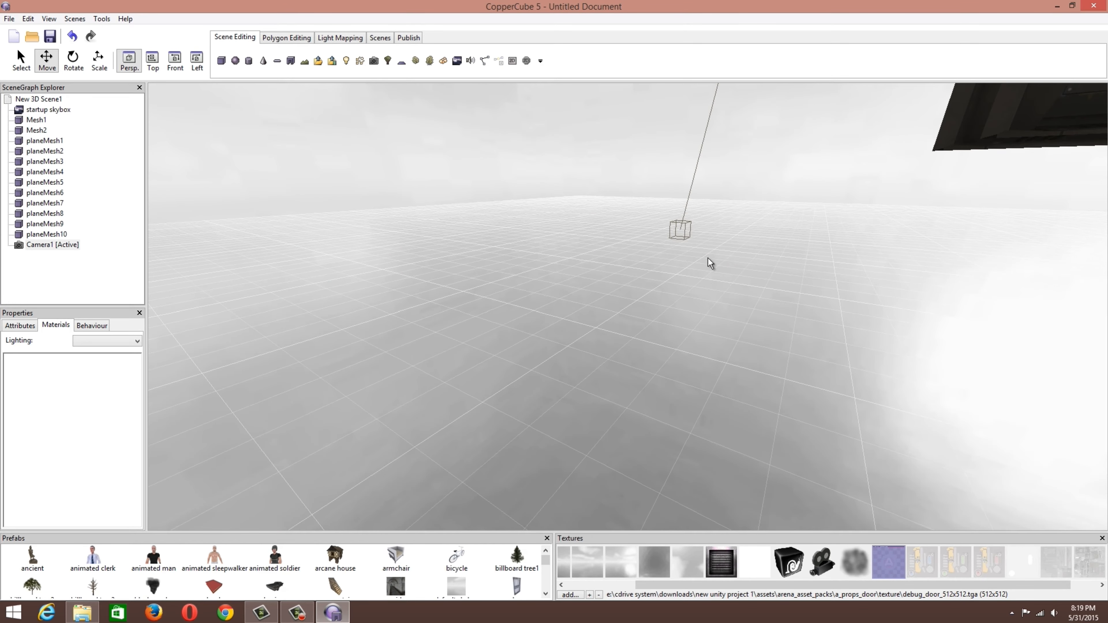
pyautogui.scroll(2, 707, 279)
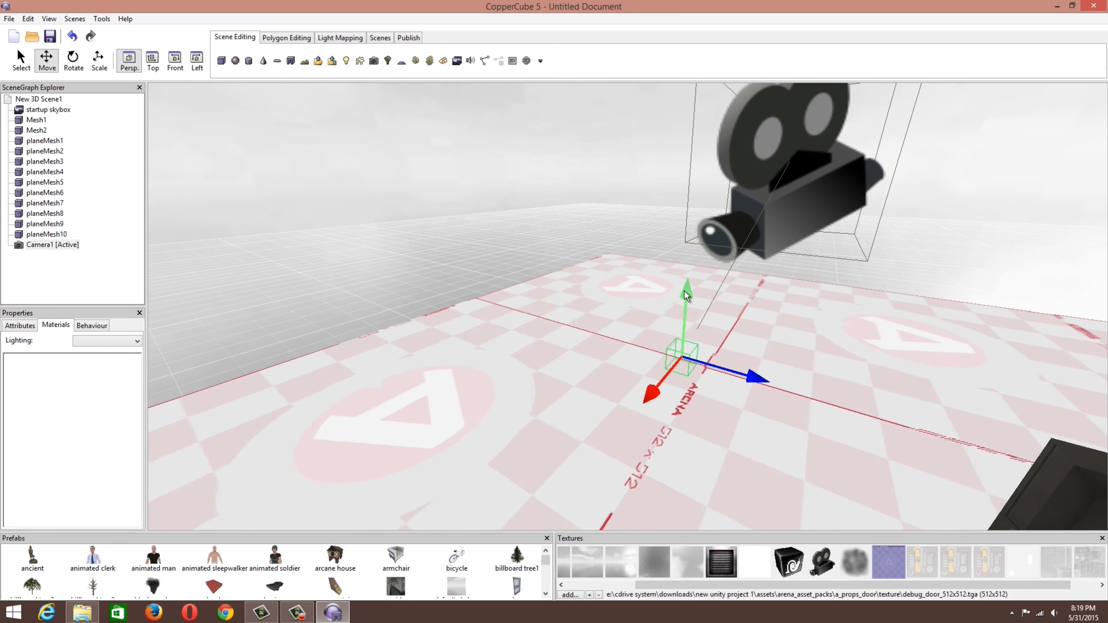
pyautogui.moveTo(685, 291); pyautogui.dragTo(682, 195)
pyautogui.moveTo(727, 260); pyautogui.dragTo(582, 301, button='right')
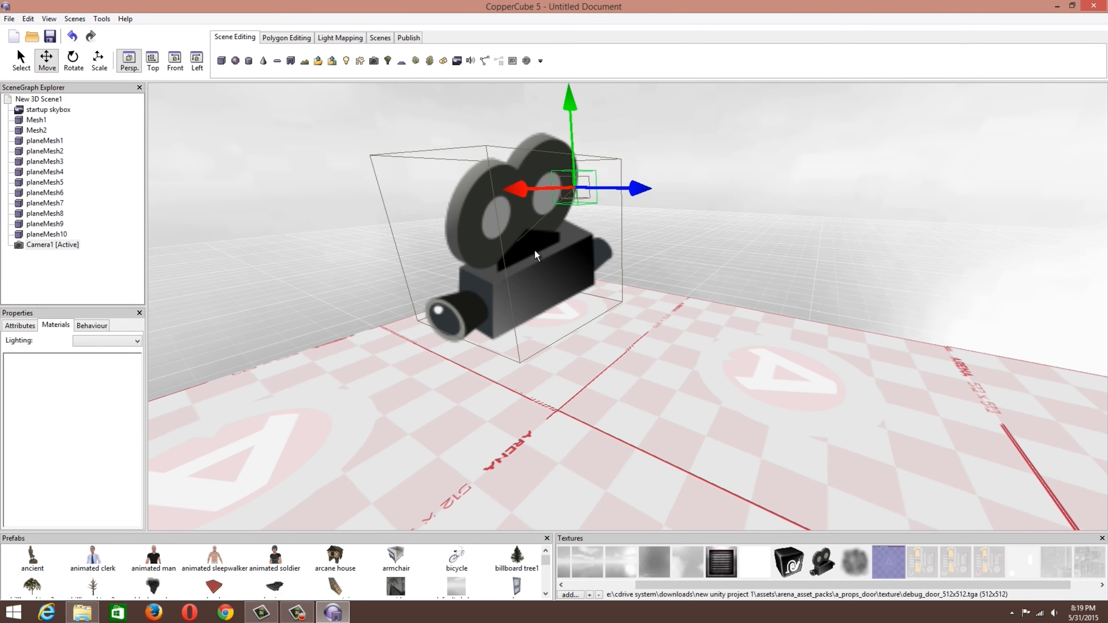
pyautogui.click(510, 258)
# - Delete the camera from the scene
pyautogui.click(409, 38)
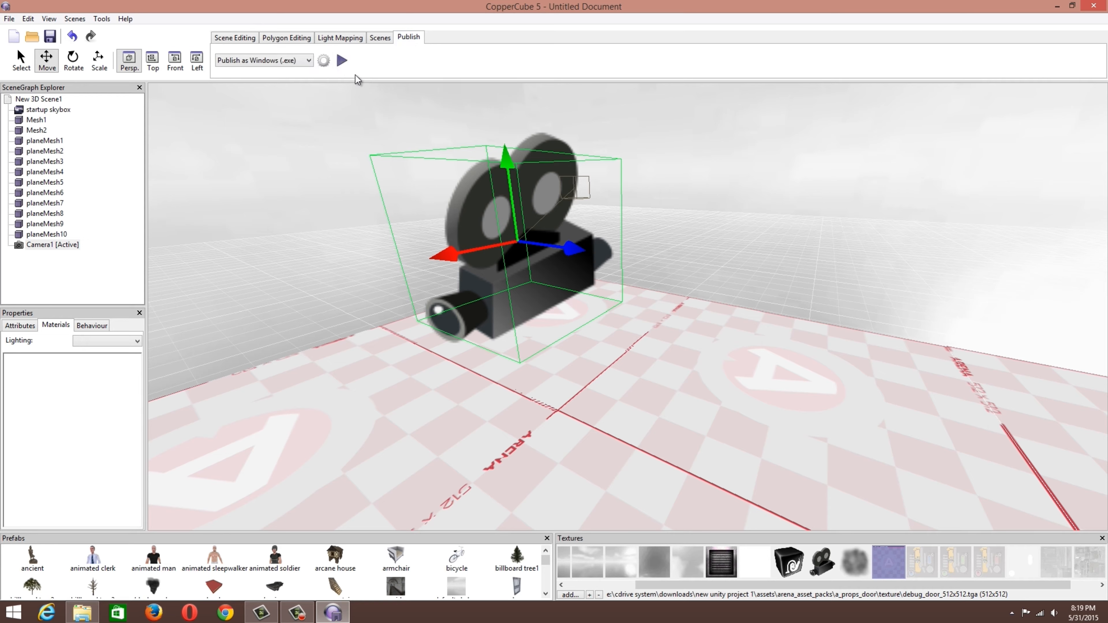
pyautogui.click(235, 37)
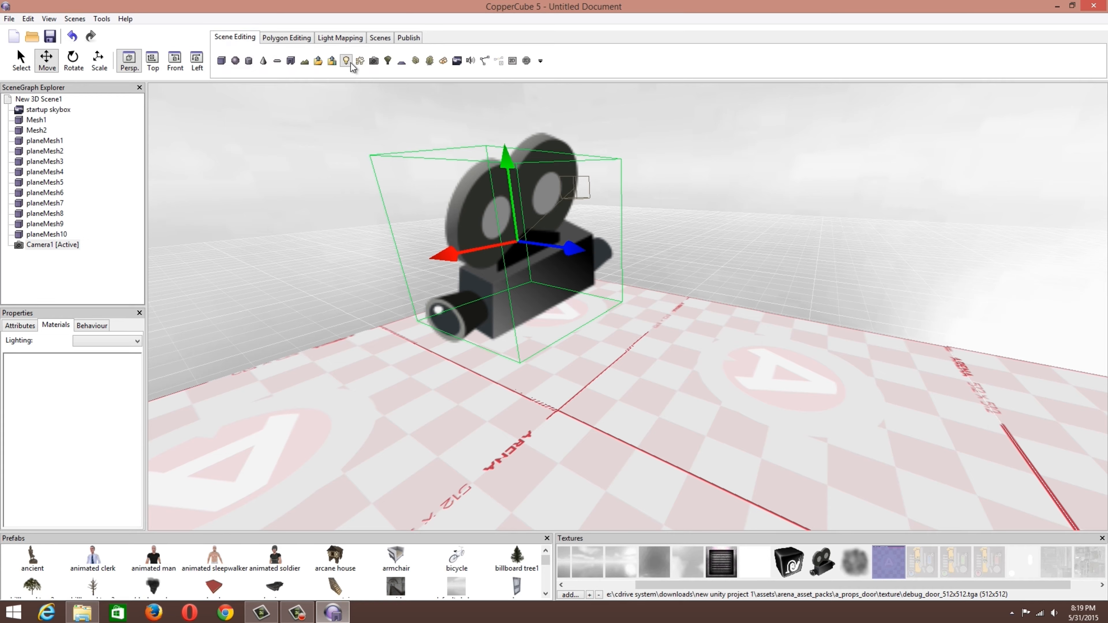
pyautogui.click(375, 61)
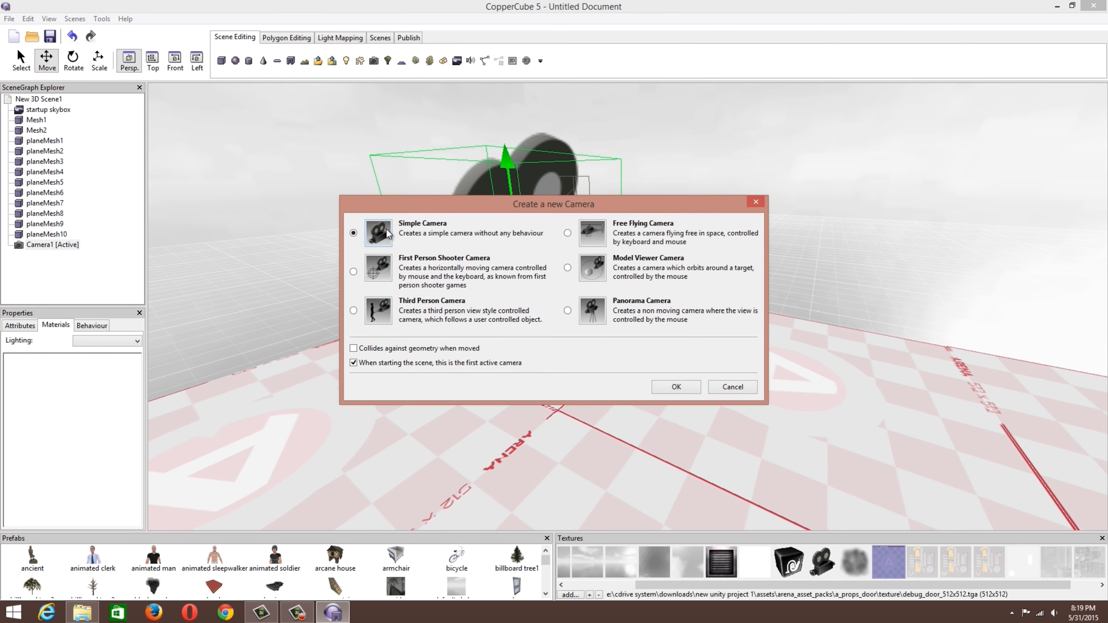
pyautogui.click(741, 386)
pyautogui.press('Delete')
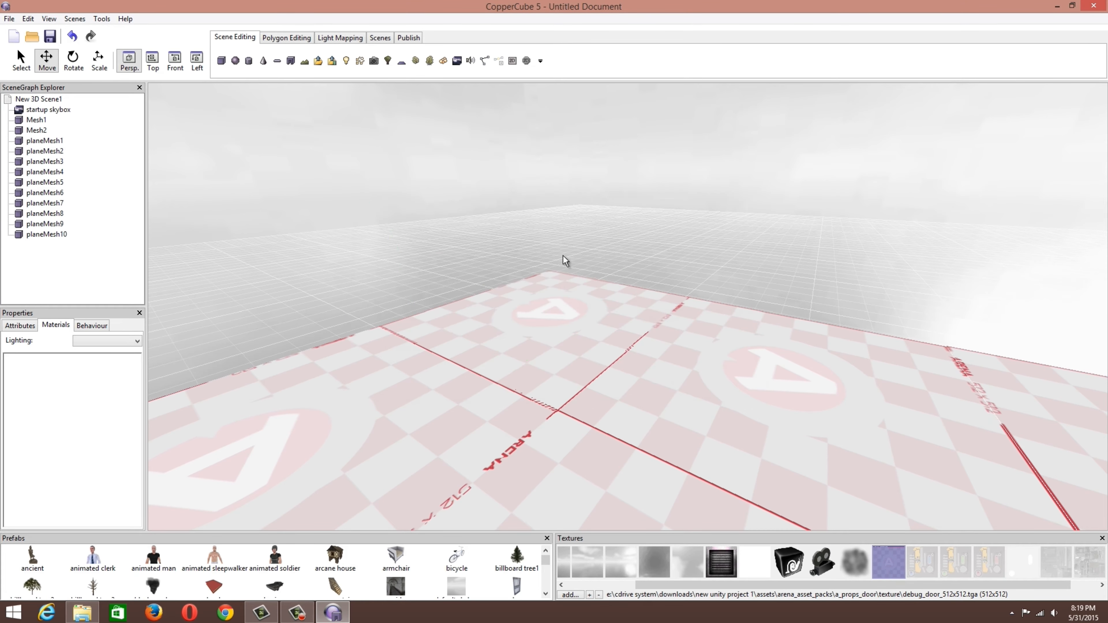
# - Create a First Person Shooter camera that collides against geometry, and test the scene as a Windows (.exe) application
pyautogui.click(374, 60)
pyautogui.click(677, 387)
pyautogui.click(408, 37)
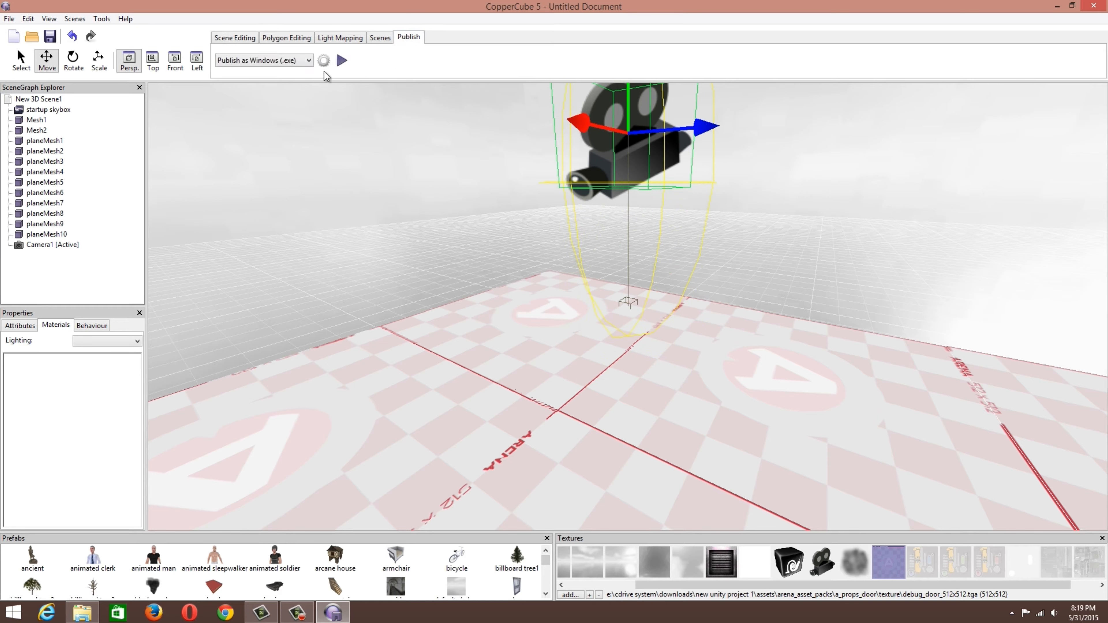
pyautogui.click(342, 61)
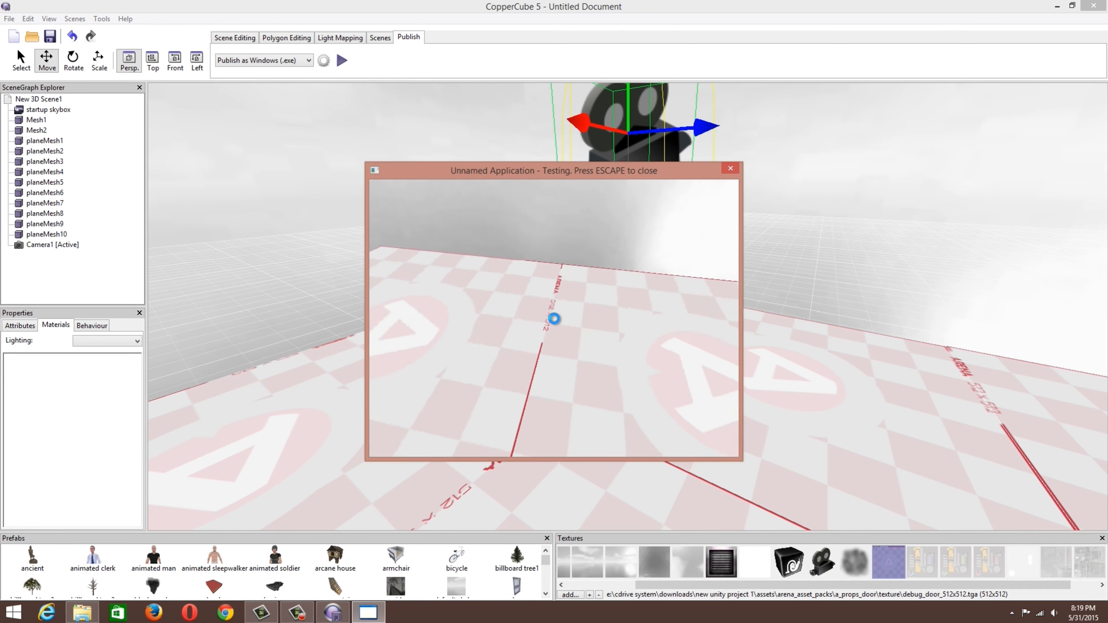
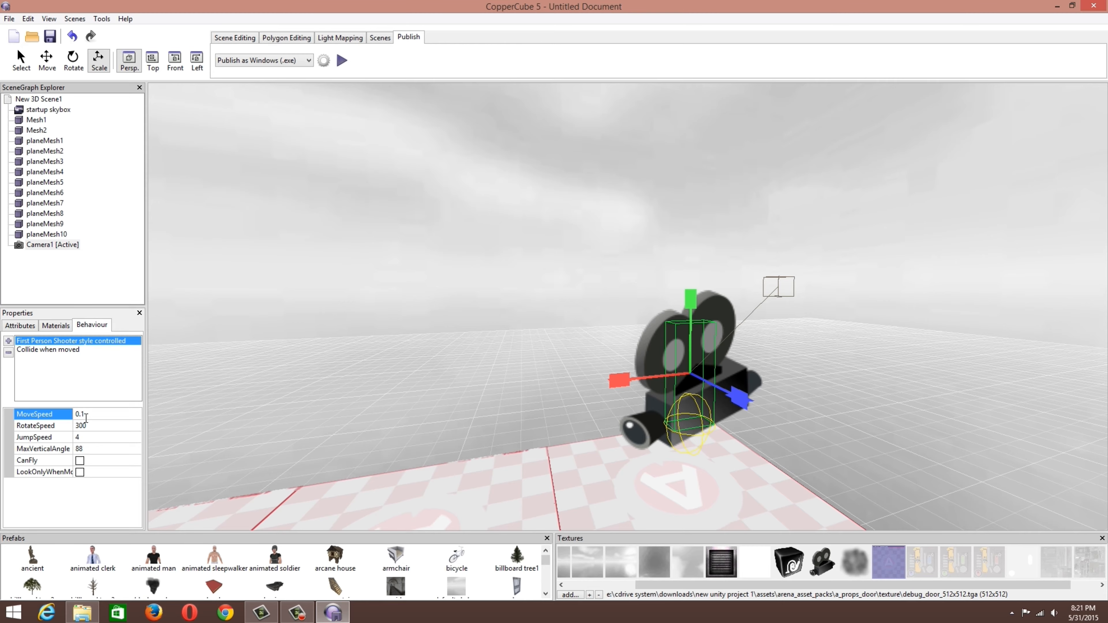
# - Set the camera's First Person Shooter behaviour to a MoveSpeed of 0.01 and a RotateSpeed of 100
pyautogui.moveTo(328, 317); pyautogui.dragTo(532, 333, button='right')
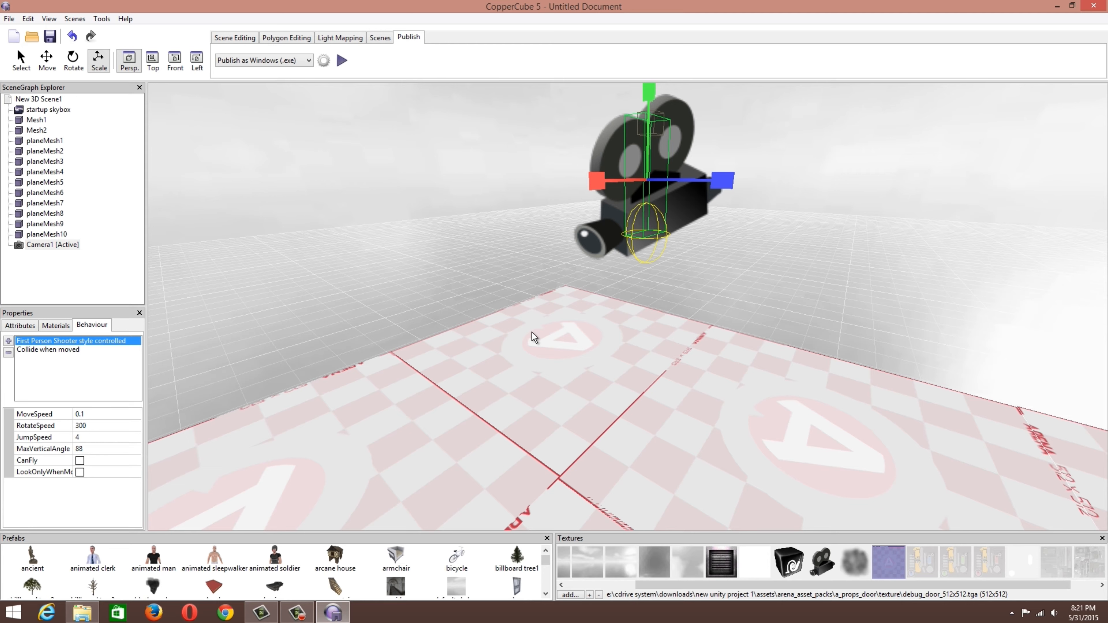
pyautogui.click(80, 415)
pyautogui.click(80, 418)
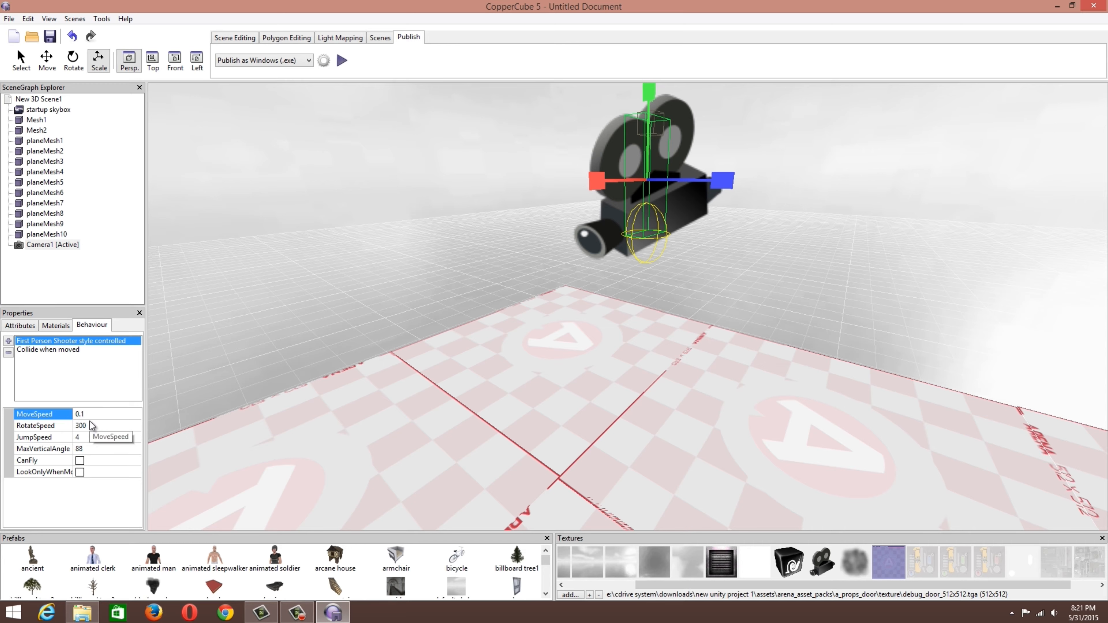
pyautogui.write('0')
pyautogui.click(78, 426)
pyautogui.write('3')
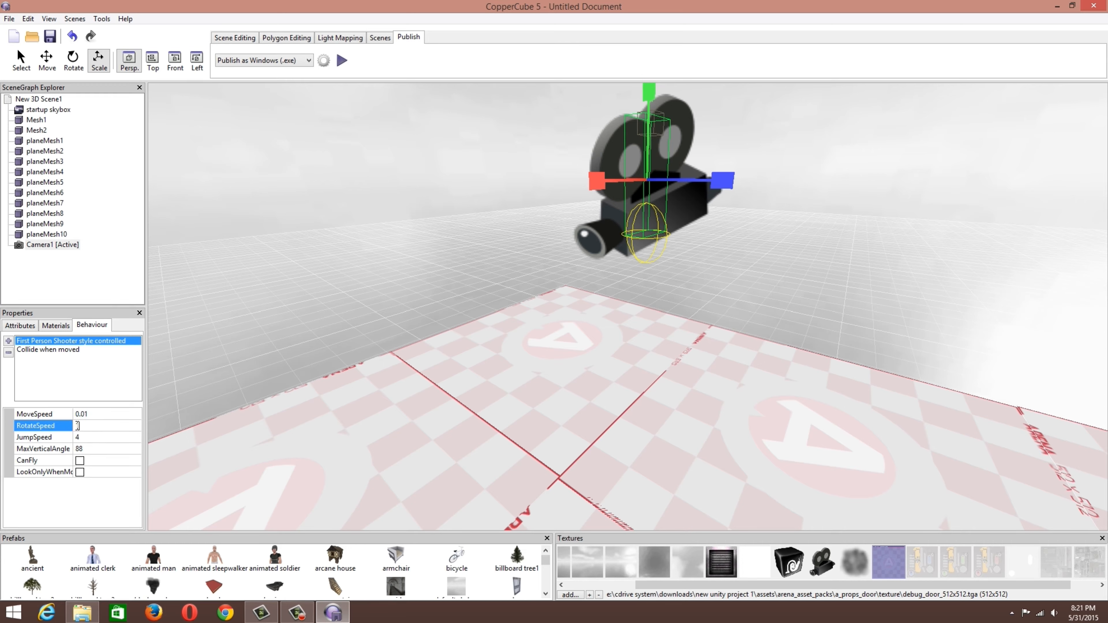
pyautogui.write('00')
# - Set the camera's JumpSpeed to 2 and test-run the scene as a Windows (.exe) application
pyautogui.click(84, 439)
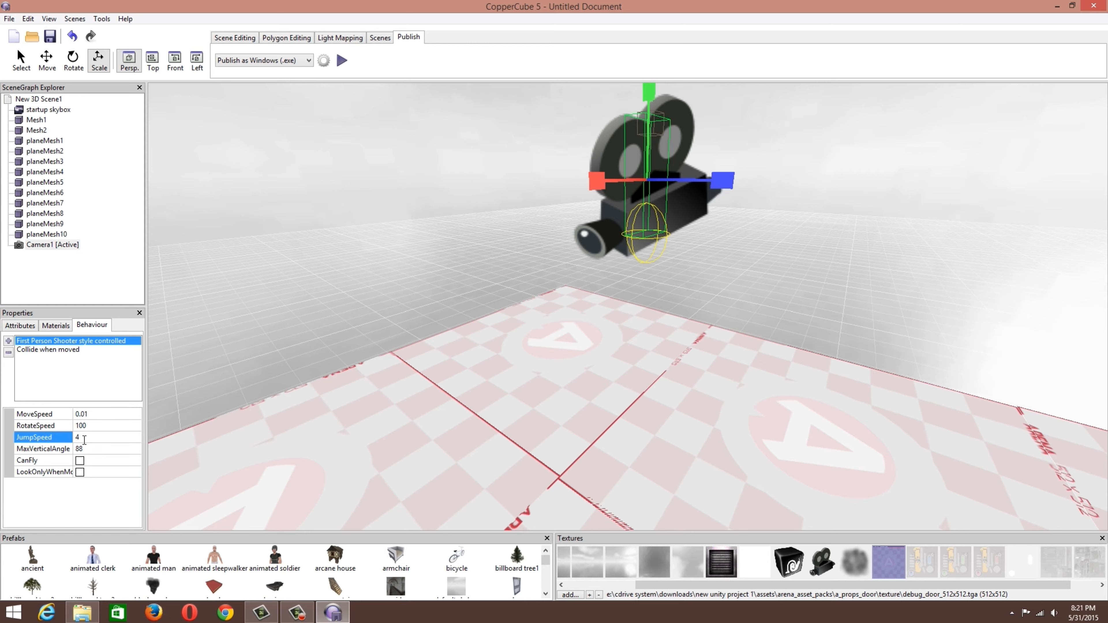
pyautogui.moveTo(84, 440); pyautogui.dragTo(73, 441)
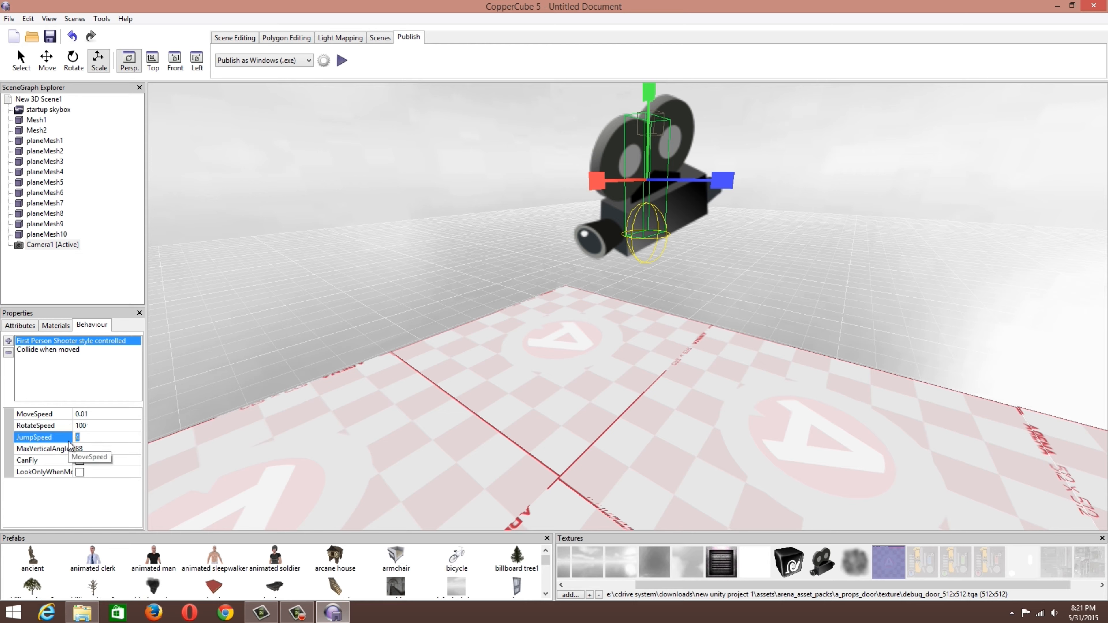
pyautogui.click(87, 448)
pyautogui.moveTo(83, 439); pyautogui.dragTo(66, 437)
pyautogui.write('2')
pyautogui.click(87, 449)
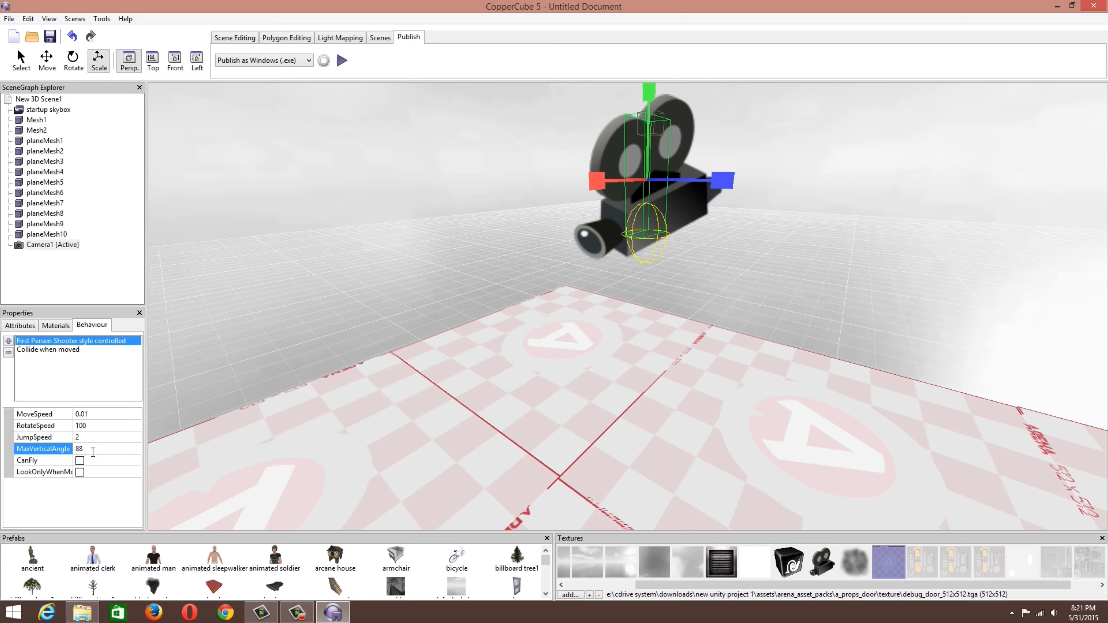
pyautogui.moveTo(88, 450); pyautogui.dragTo(44, 454)
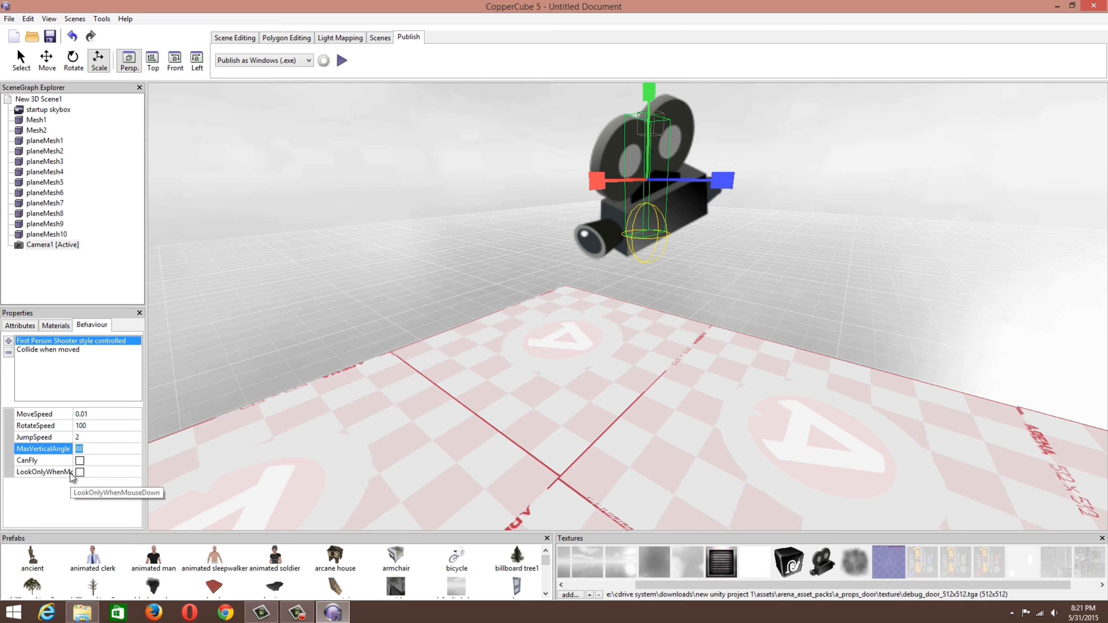
pyautogui.click(346, 62)
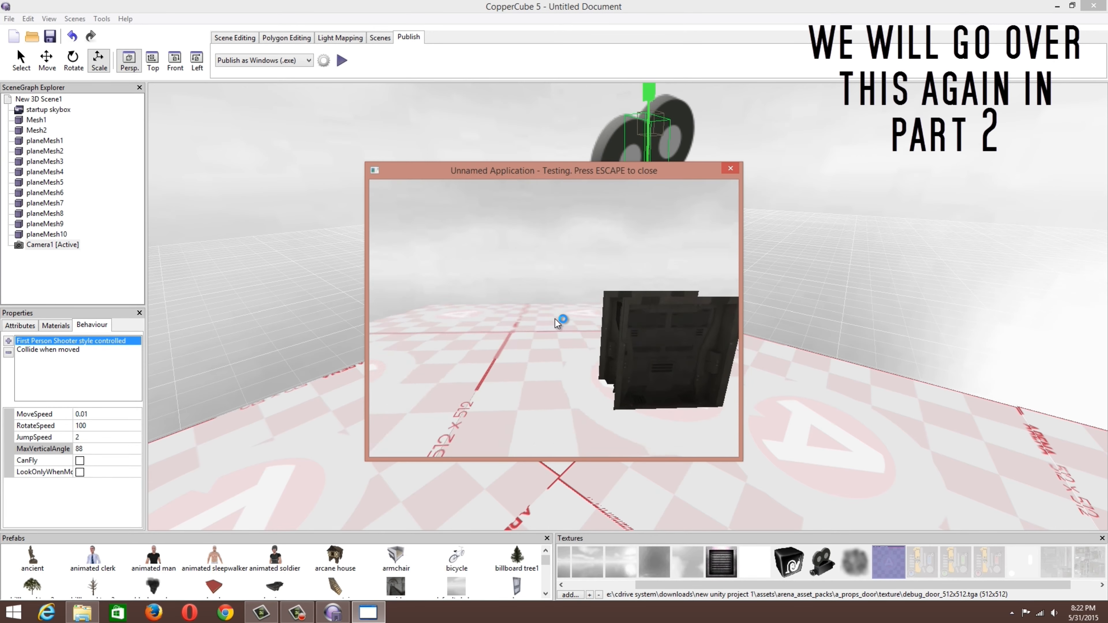
pyautogui.press('Escape')
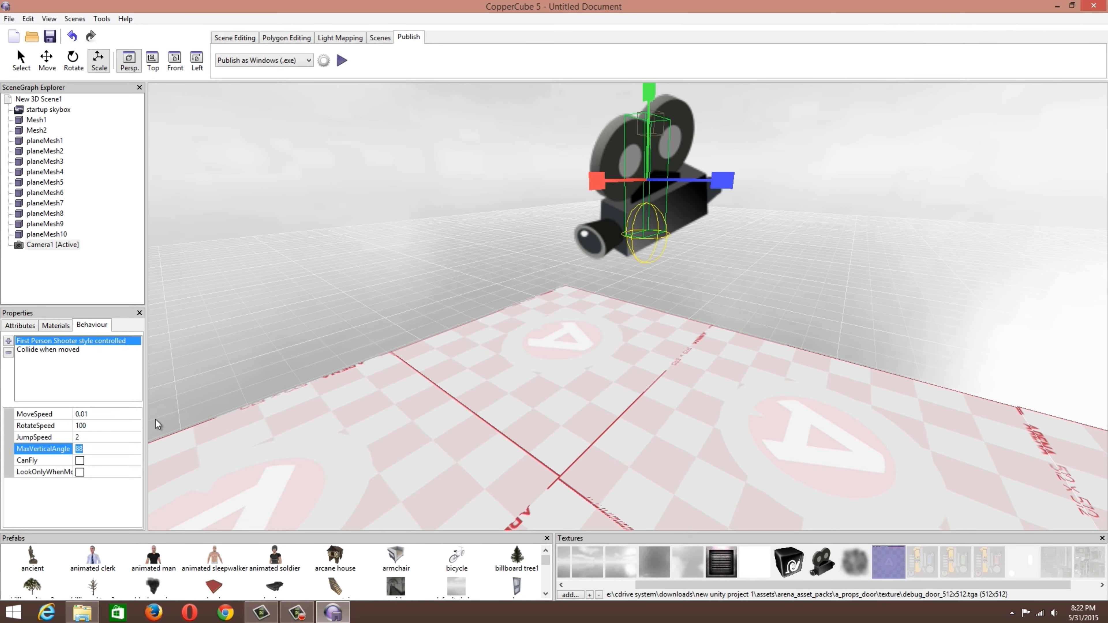
# - Set the camera's MoveSpeed to 0.05 and test walking around the door in the running application
pyautogui.click(94, 413)
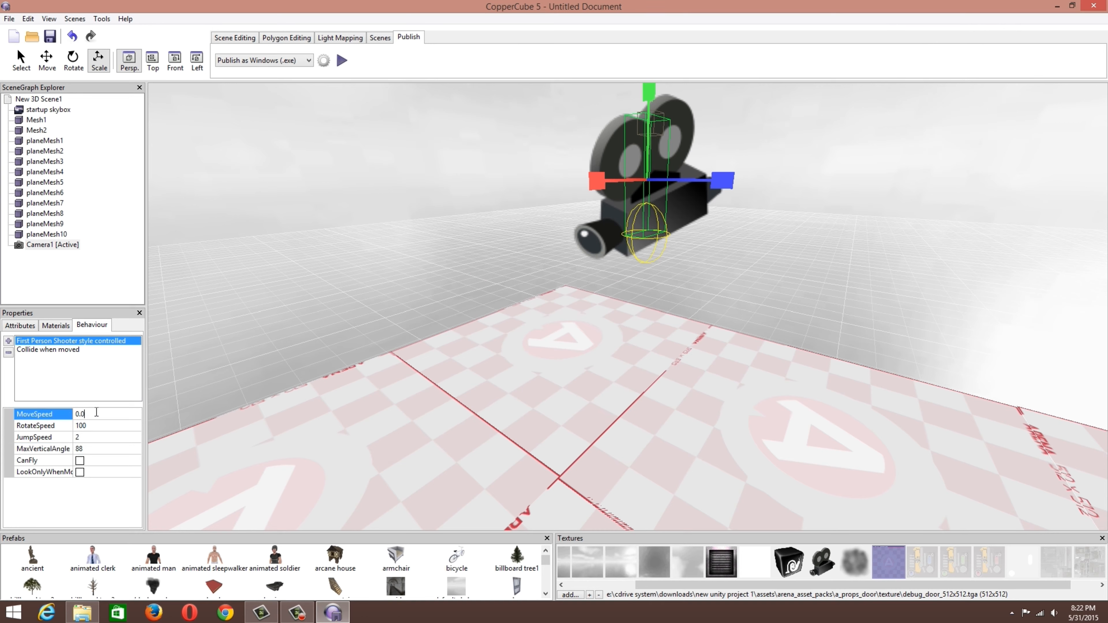
pyautogui.press('Return')
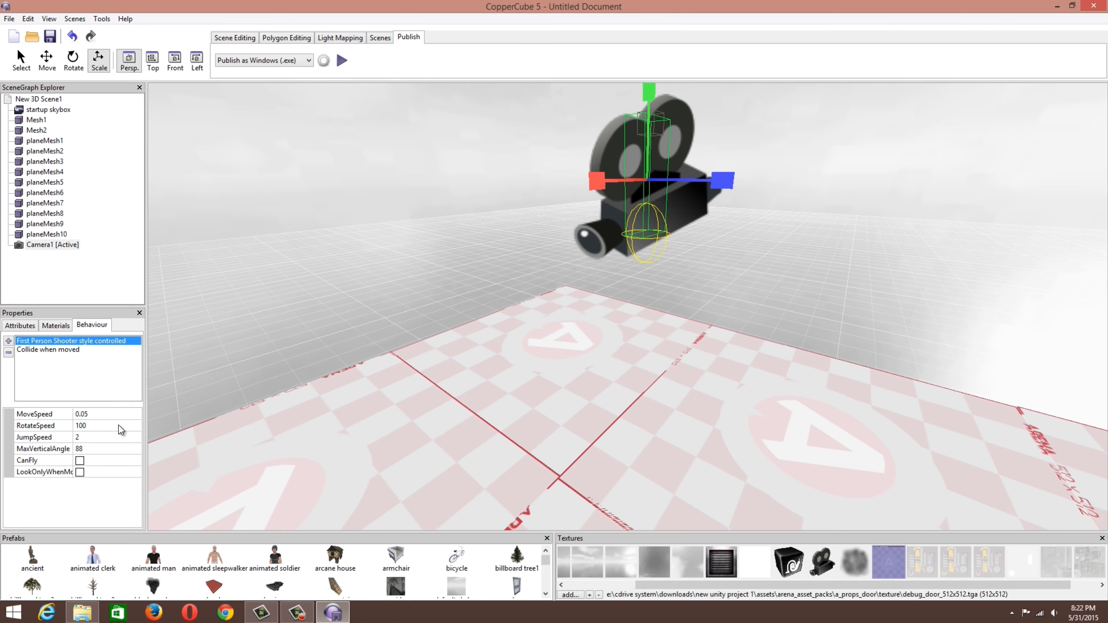
pyautogui.click(349, 63)
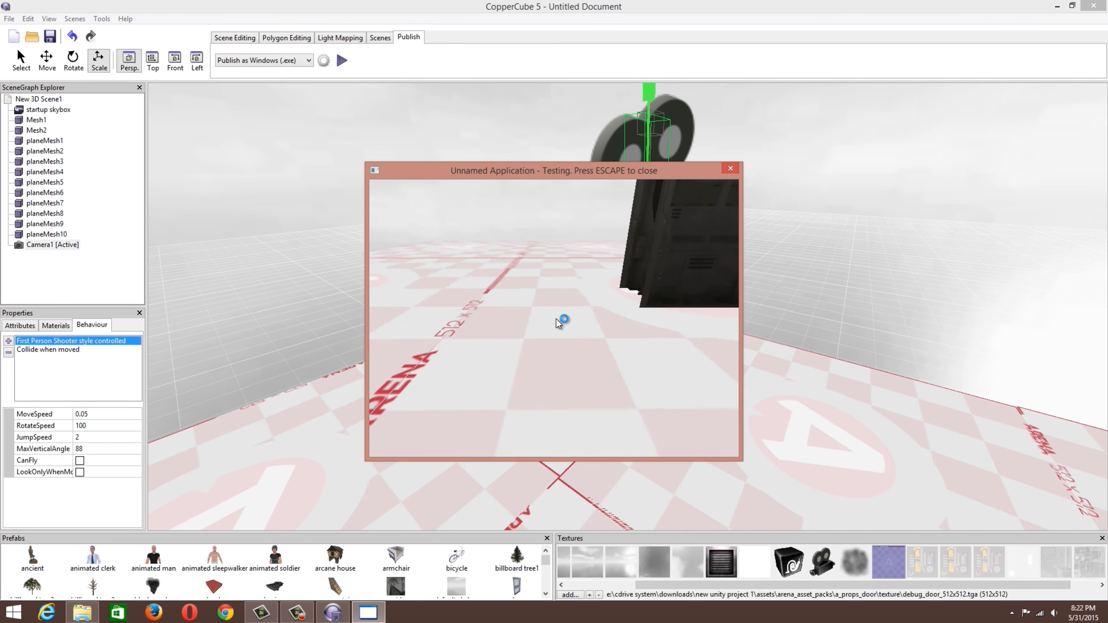
pyautogui.press('w')
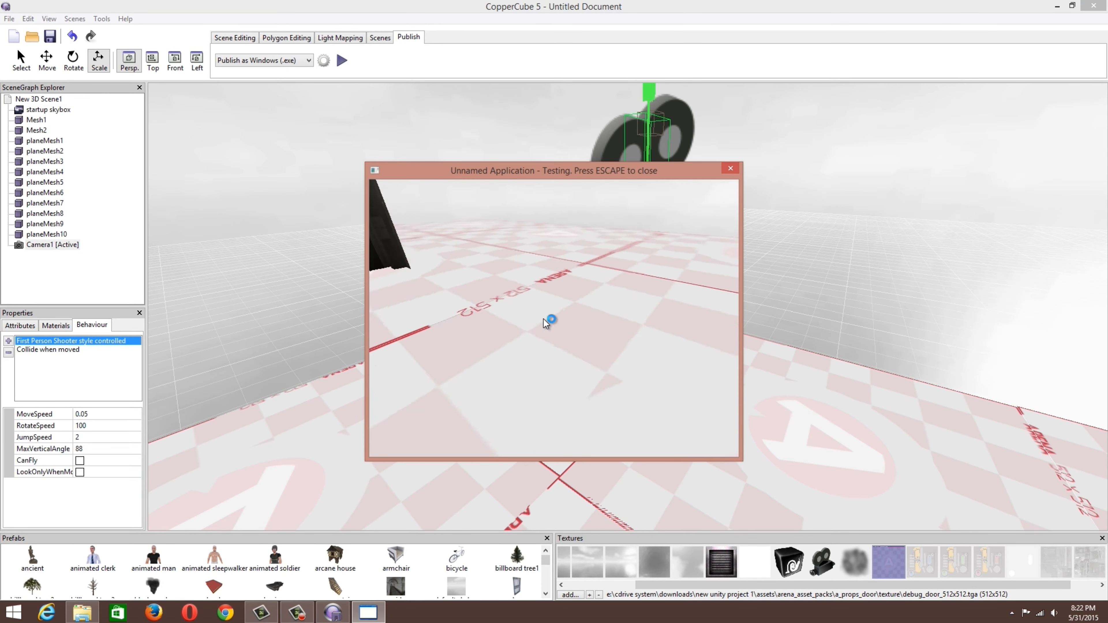
pyautogui.press('w')
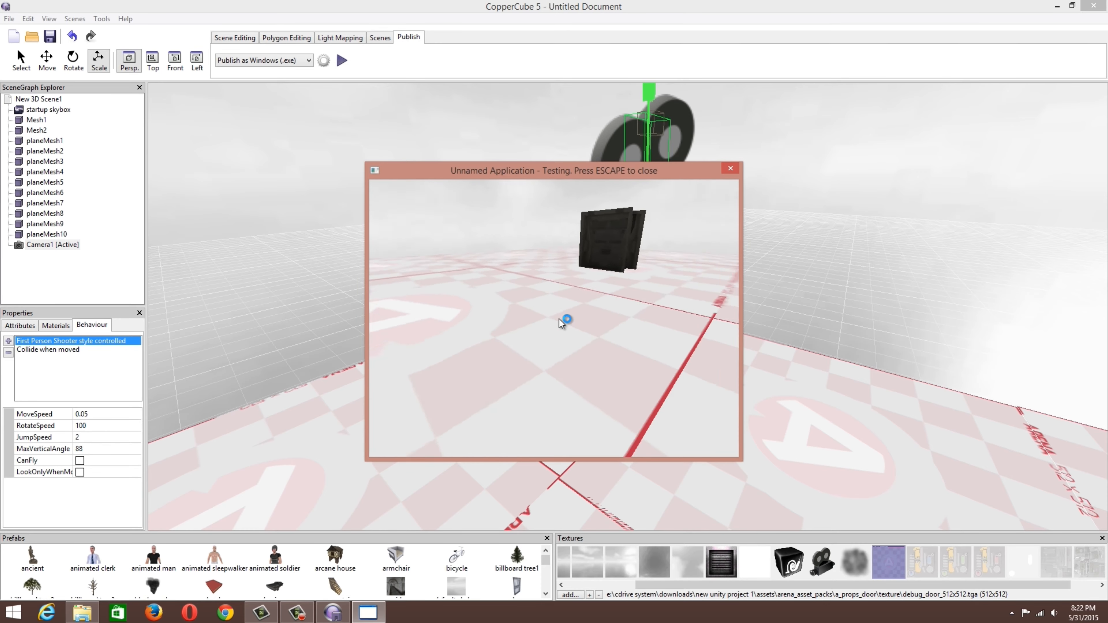
pyautogui.press('Escape')
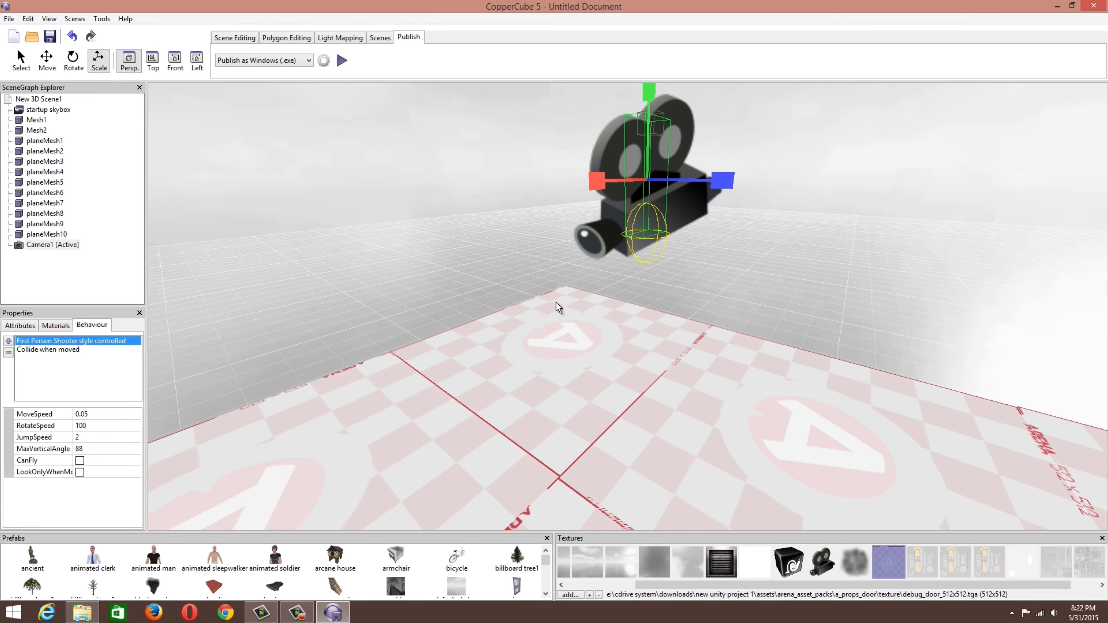
# - Select the door mesh Mesh1 inside its frame and examine both from several sides and up close
pyautogui.moveTo(556, 303); pyautogui.dragTo(494, 321, button='middle')
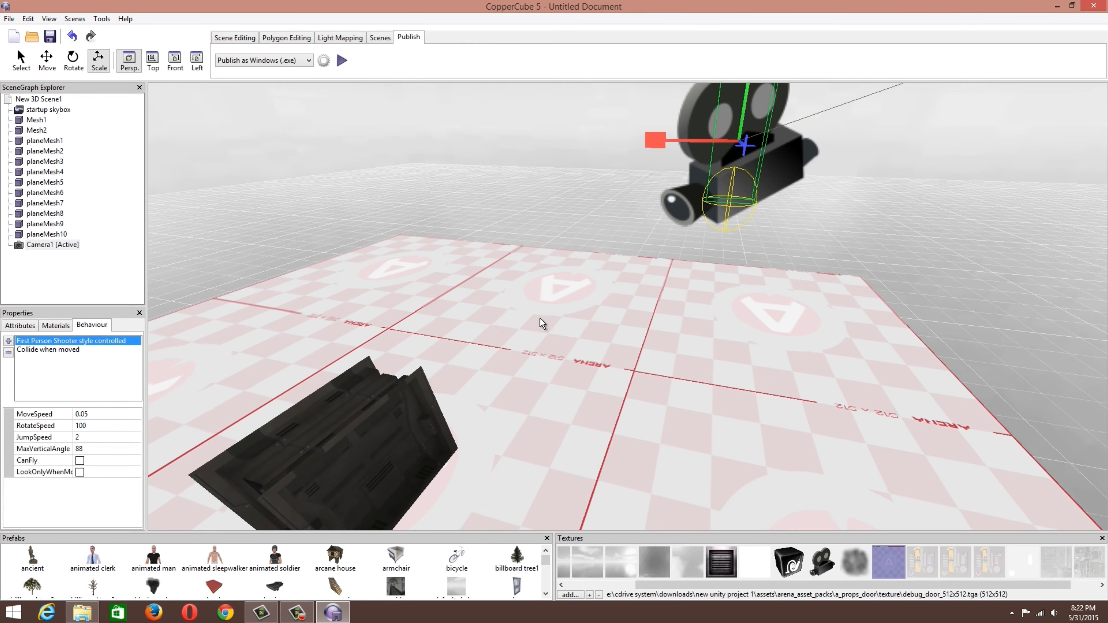
pyautogui.scroll(-2, 544, 318)
pyautogui.moveTo(546, 319); pyautogui.dragTo(520, 309, button='middle')
pyautogui.scroll(-5, 550, 323)
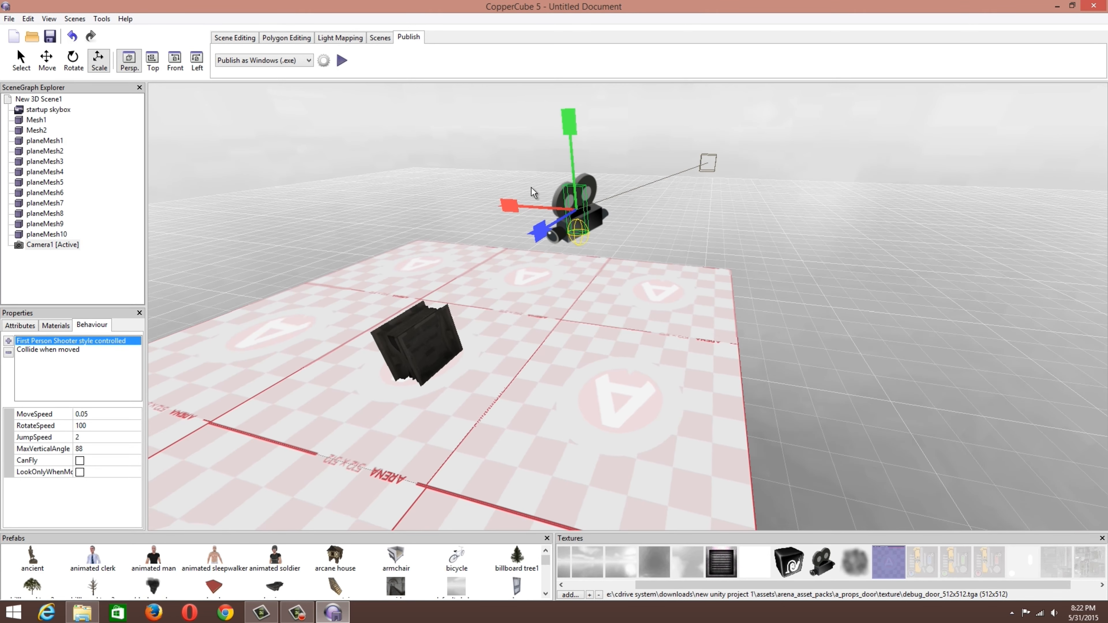
pyautogui.moveTo(569, 243); pyautogui.dragTo(536, 280, button='right')
pyautogui.scroll(5, 537, 284)
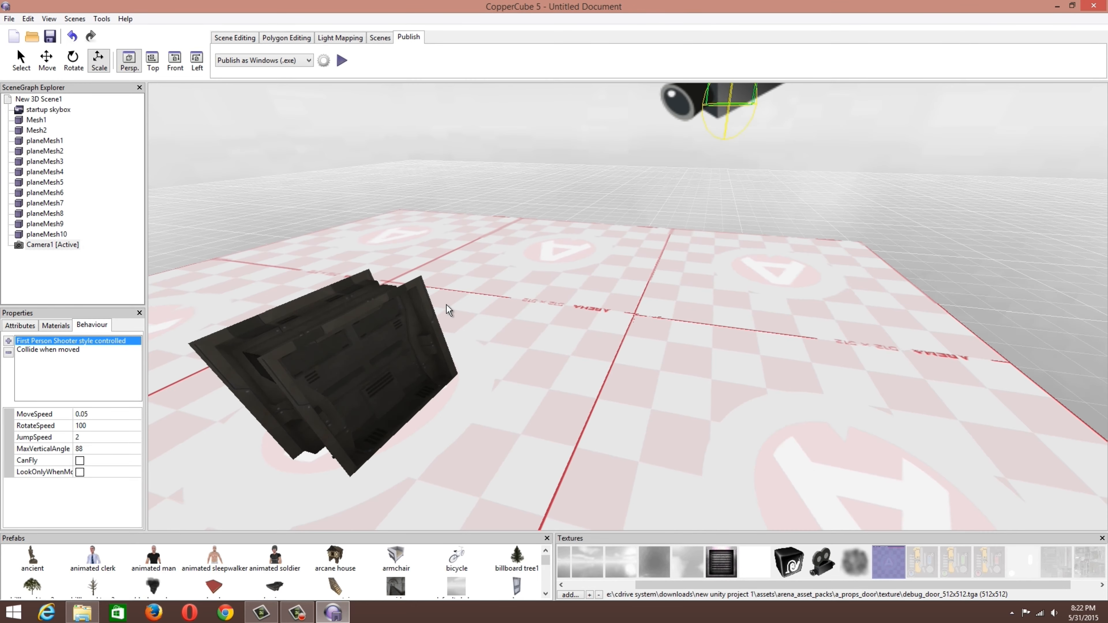
pyautogui.click(390, 340)
pyautogui.moveTo(623, 369); pyautogui.dragTo(553, 342, button='right')
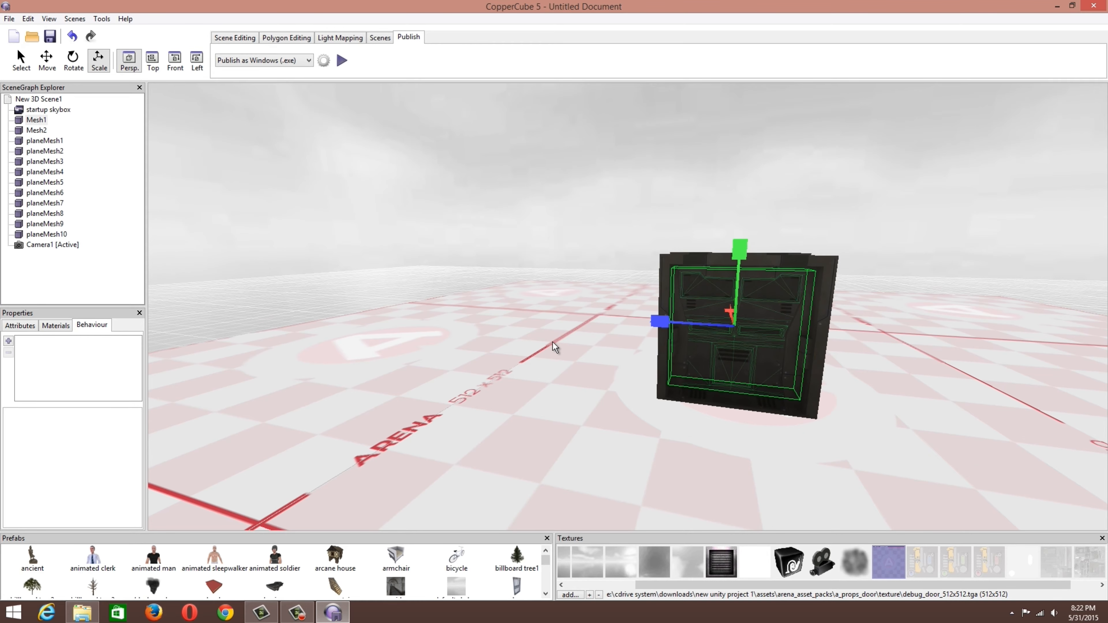
pyautogui.moveTo(738, 512); pyautogui.dragTo(619, 437, button='right')
pyautogui.moveTo(618, 434); pyautogui.dragTo(620, 442, button='middle')
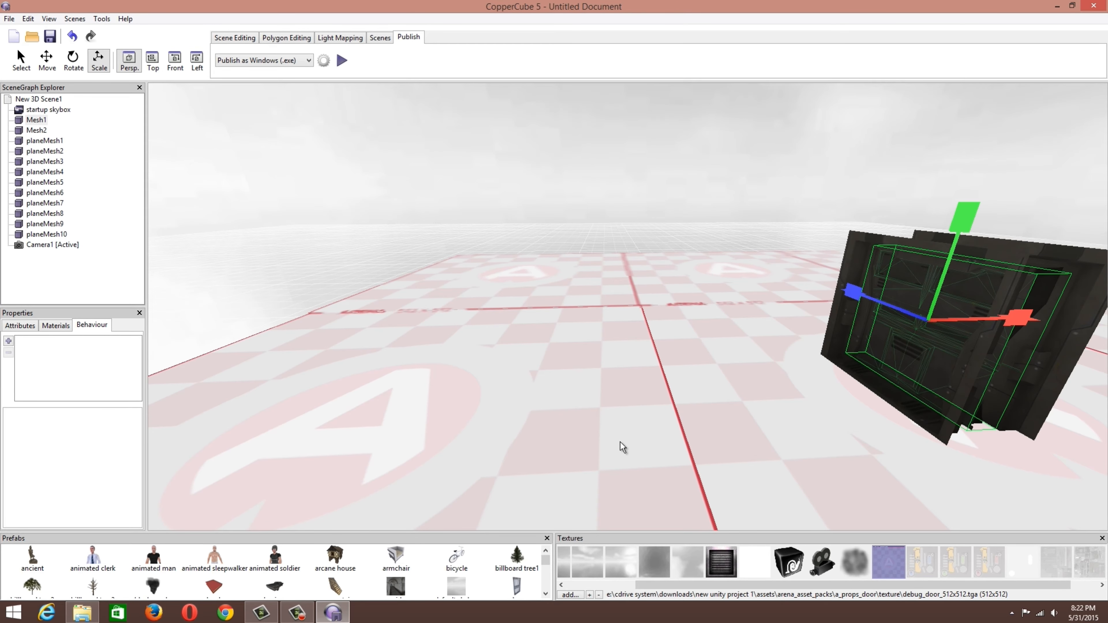
pyautogui.moveTo(620, 442); pyautogui.dragTo(618, 406, button='right')
pyautogui.scroll(5, 704, 454)
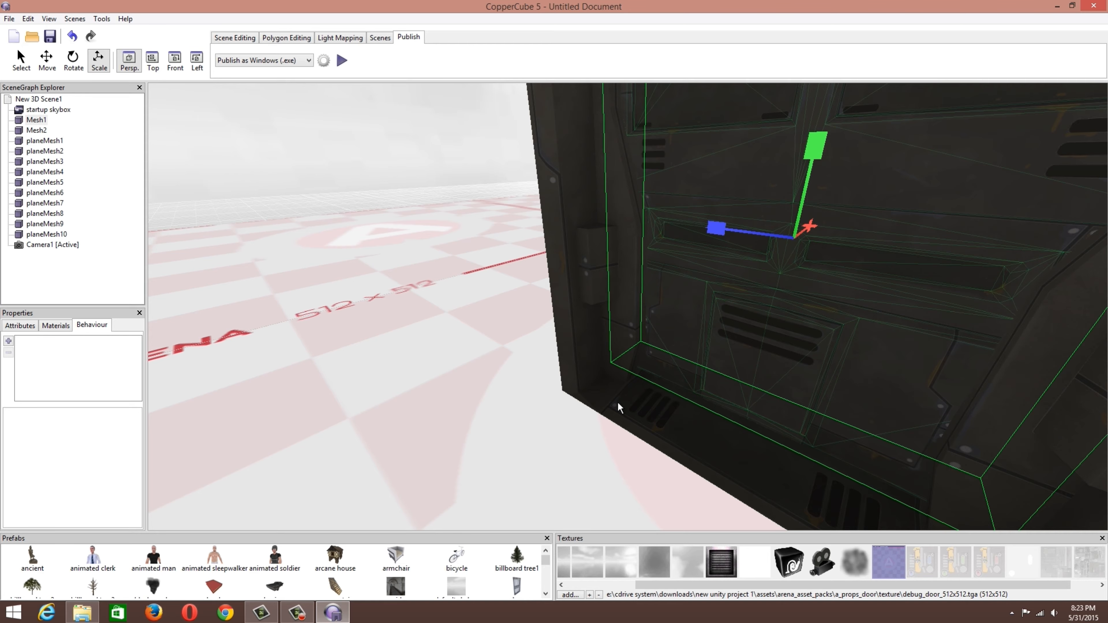
pyautogui.scroll(-3, 598, 392)
# - Raise the door mesh above its frame to check its open Position value, and undo the move
pyautogui.moveTo(598, 392); pyautogui.dragTo(585, 390)
pyautogui.click(47, 61)
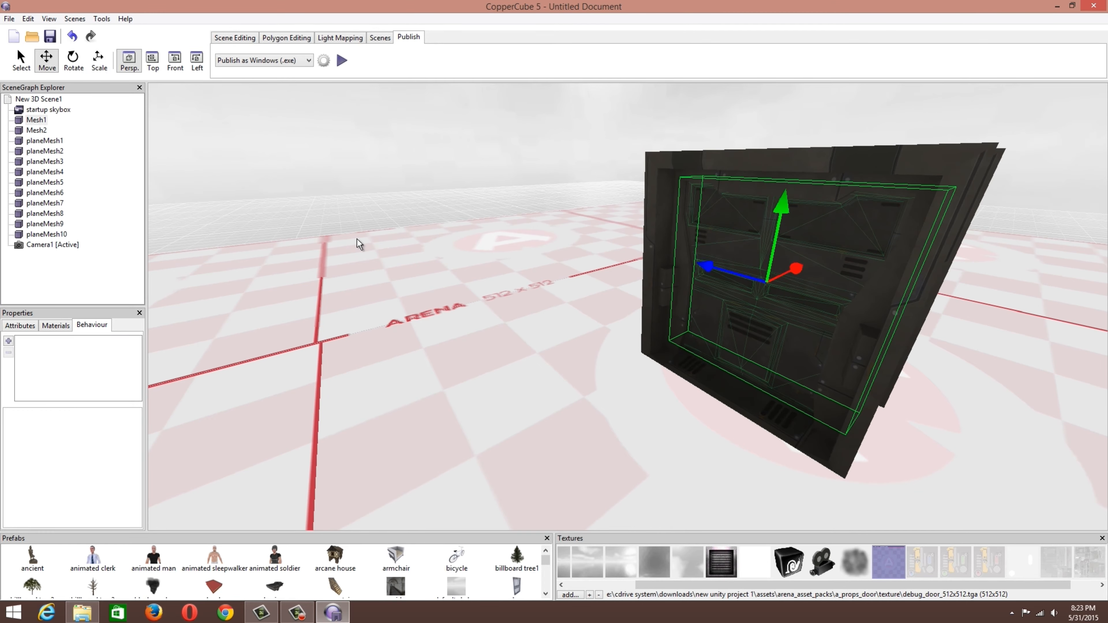
pyautogui.moveTo(357, 238); pyautogui.dragTo(465, 263, button='middle')
pyautogui.scroll(-3, 466, 263)
pyautogui.moveTo(465, 262); pyautogui.dragTo(457, 262)
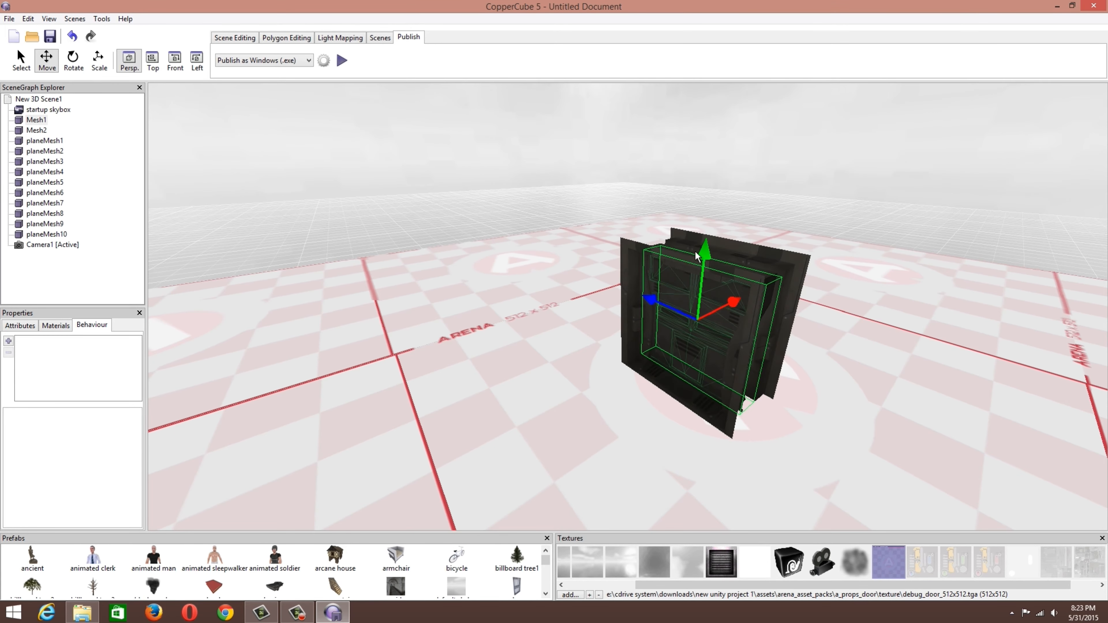
pyautogui.moveTo(703, 251); pyautogui.dragTo(710, 169)
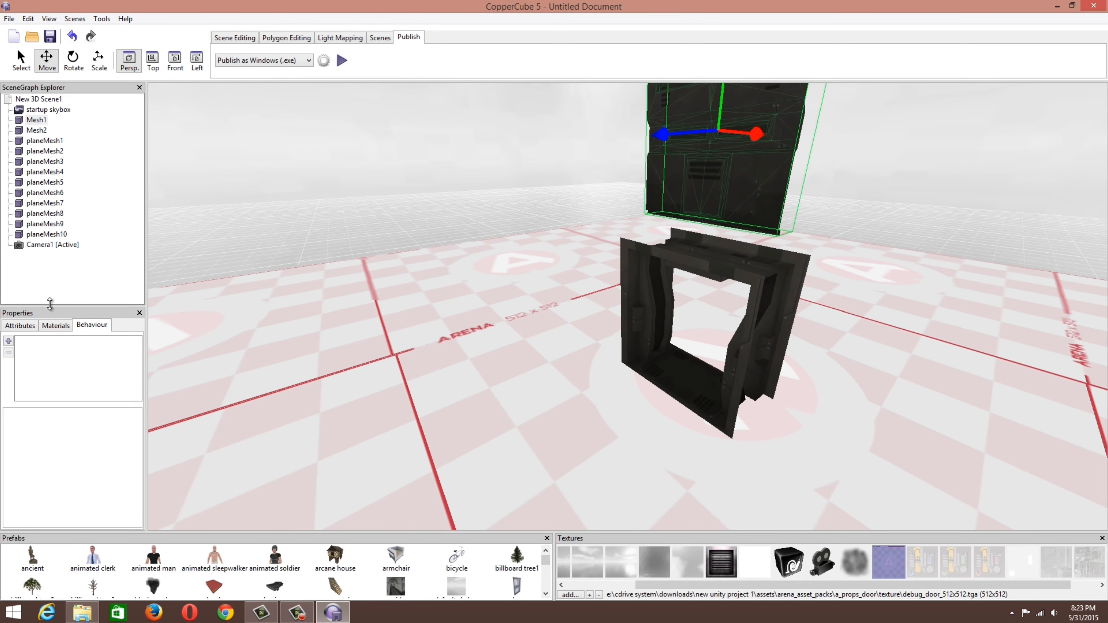
pyautogui.click(17, 326)
pyautogui.click(109, 365)
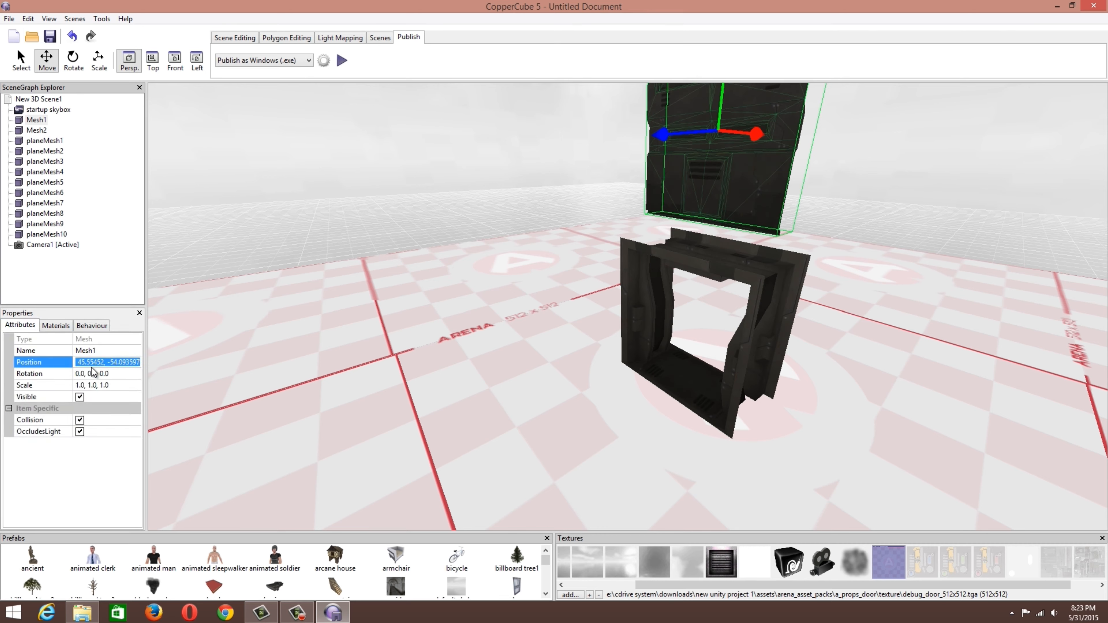
pyautogui.click(92, 326)
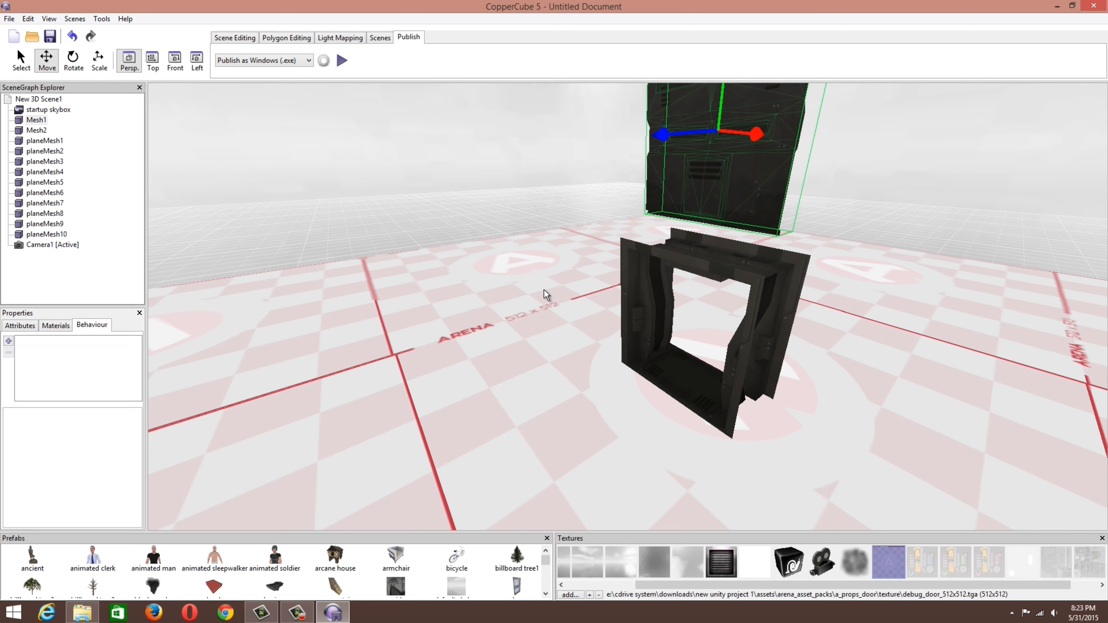
pyautogui.hotkey('ctrl', 'z')
# - Add the event-triggered behaviour "On proximity do something" to the door mesh Mesh1
pyautogui.click(6, 326)
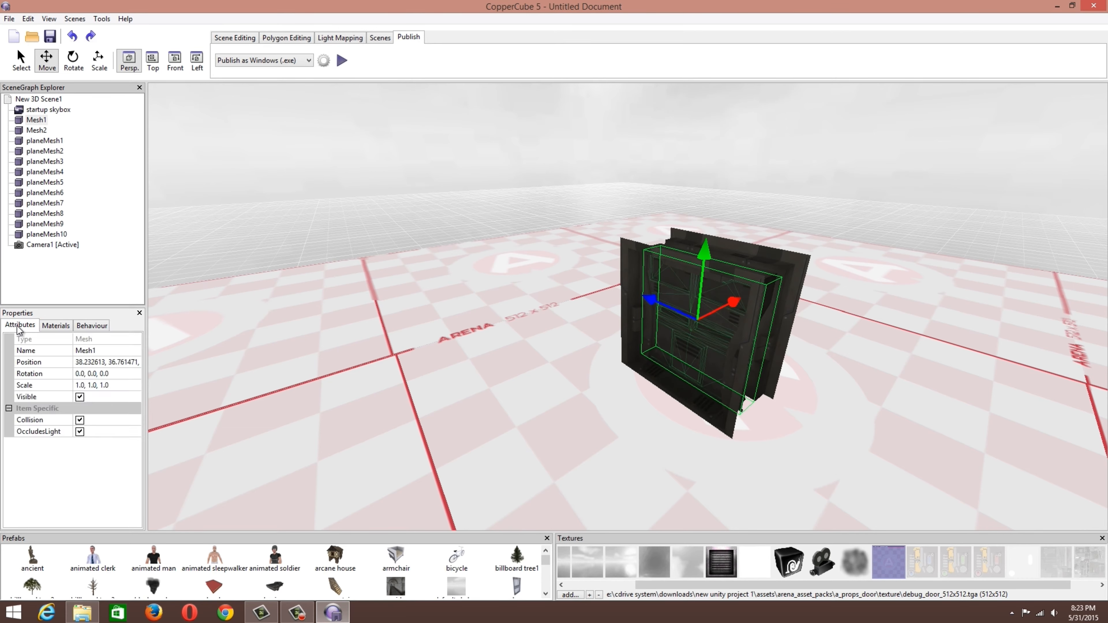
pyautogui.click(82, 327)
pyautogui.click(12, 341)
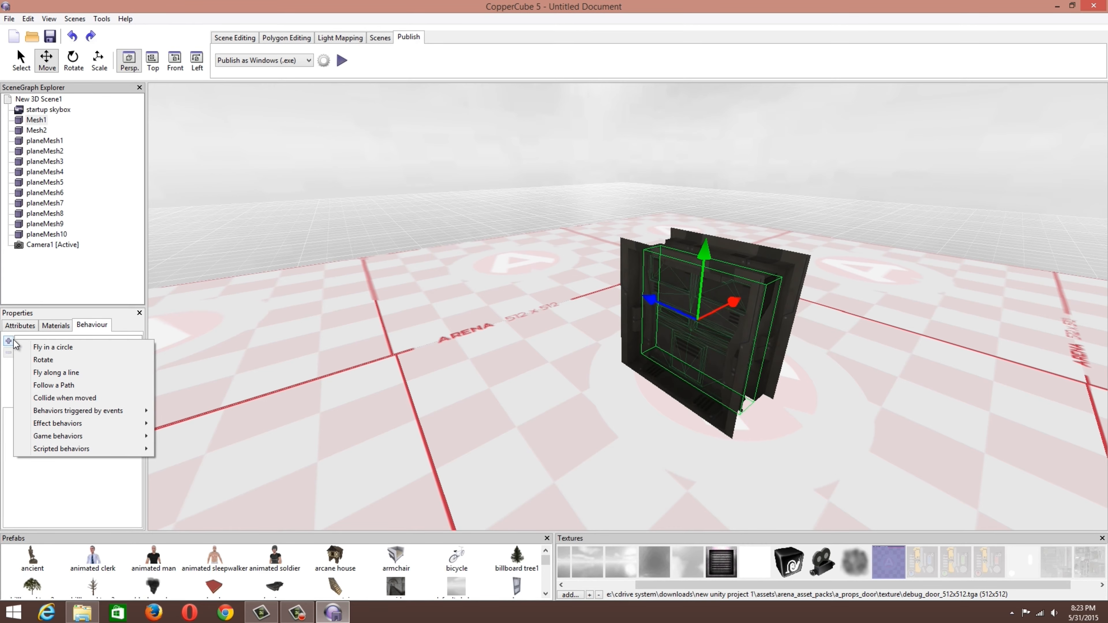
pyautogui.moveTo(88, 409)
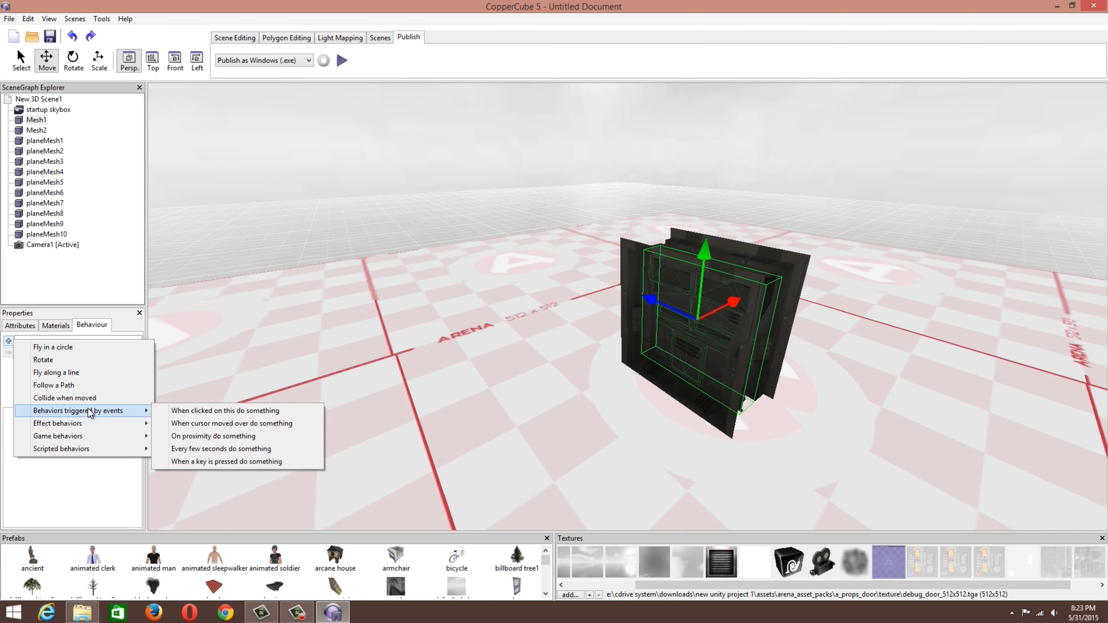
pyautogui.click(175, 436)
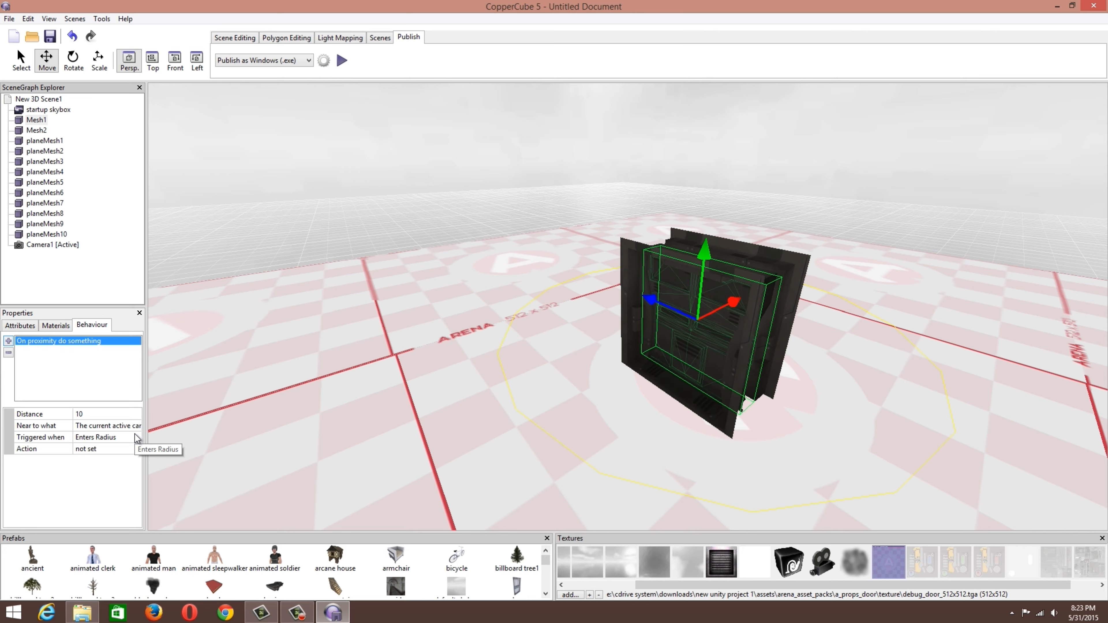
# - Set the door's proximity behaviour to react near a scene node, choosing Camera1 as that node
pyautogui.click(99, 416)
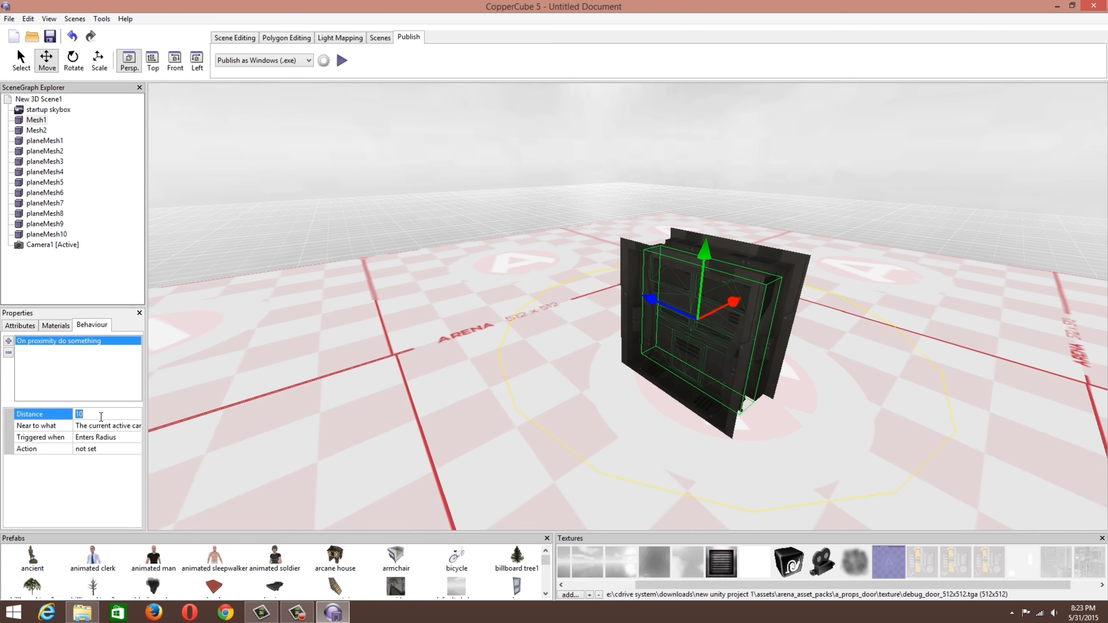
pyautogui.moveTo(164, 422); pyautogui.dragTo(534, 374)
pyautogui.scroll(3, 534, 373)
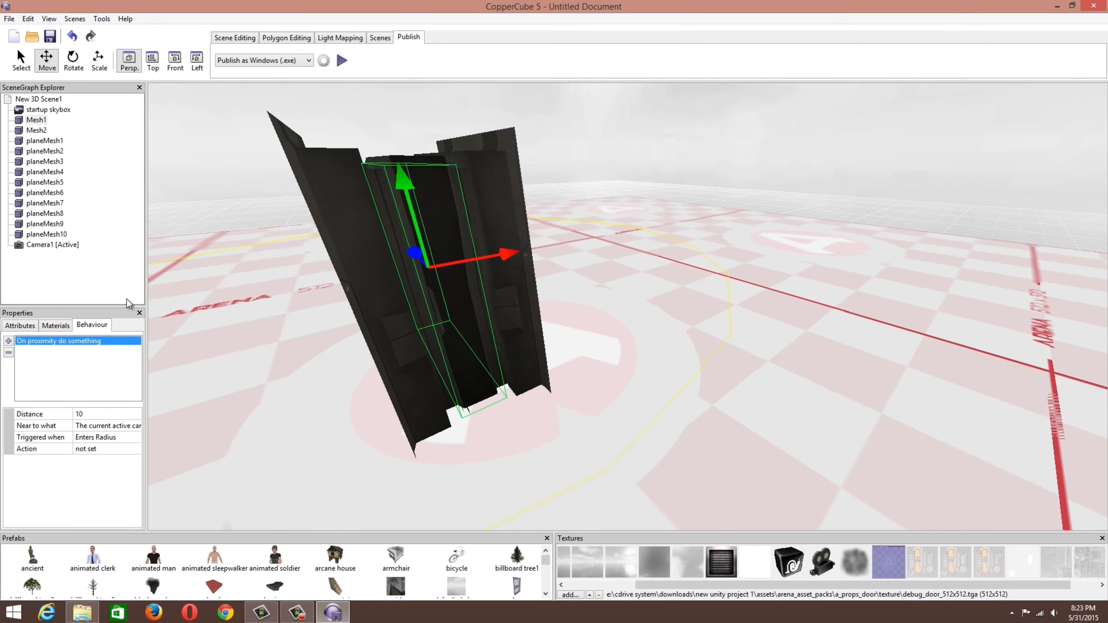
pyautogui.click(88, 423)
pyautogui.click(88, 423)
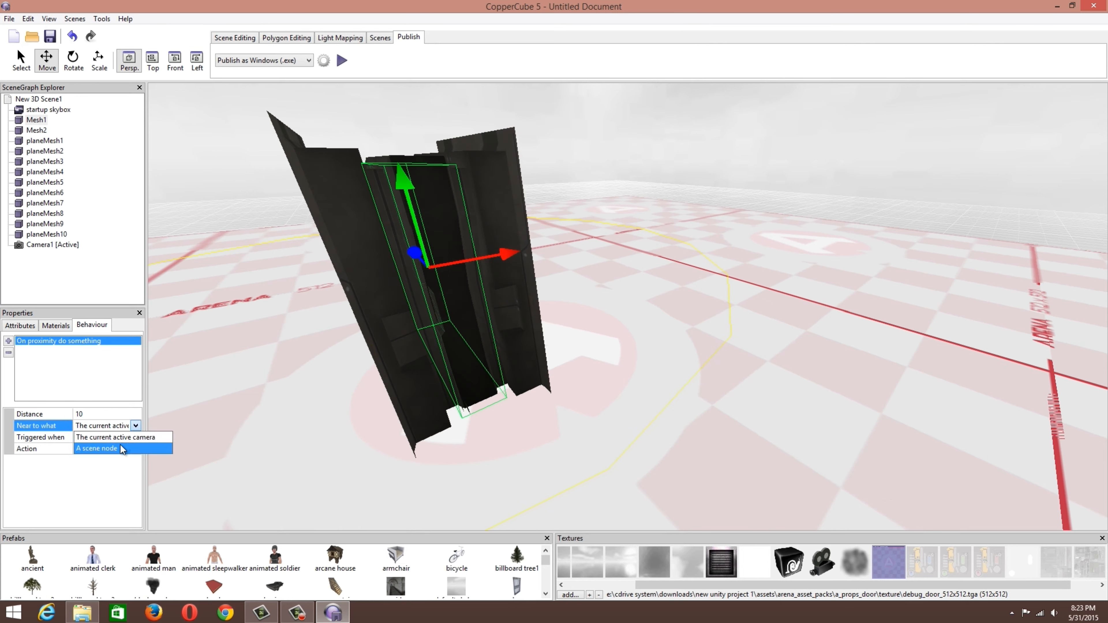
pyautogui.click(120, 446)
pyautogui.click(108, 438)
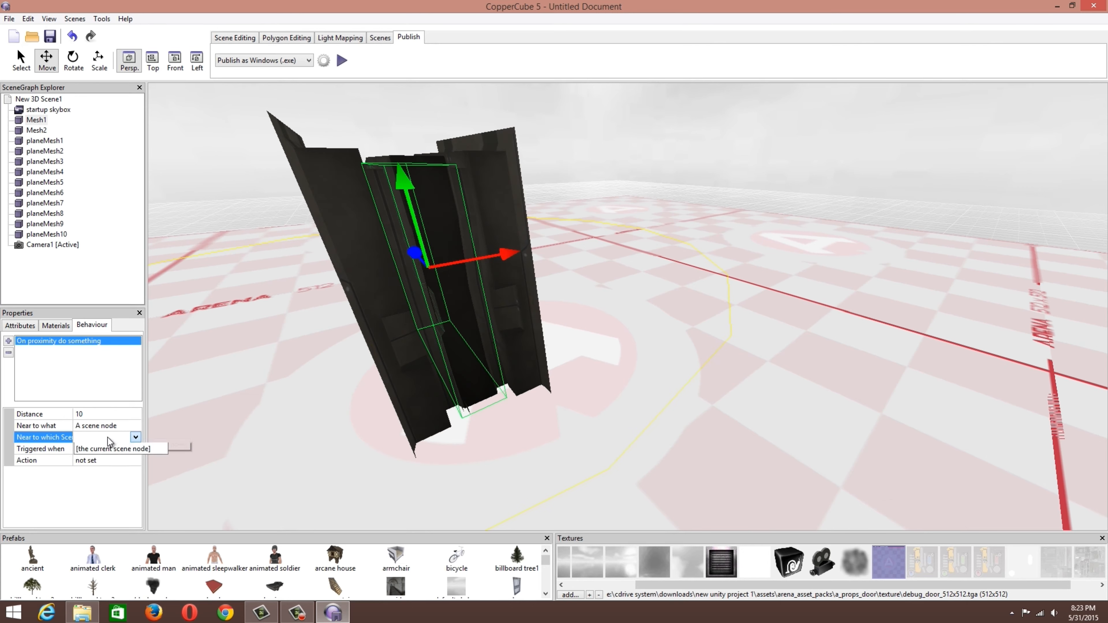
pyautogui.click(107, 437)
pyautogui.click(113, 458)
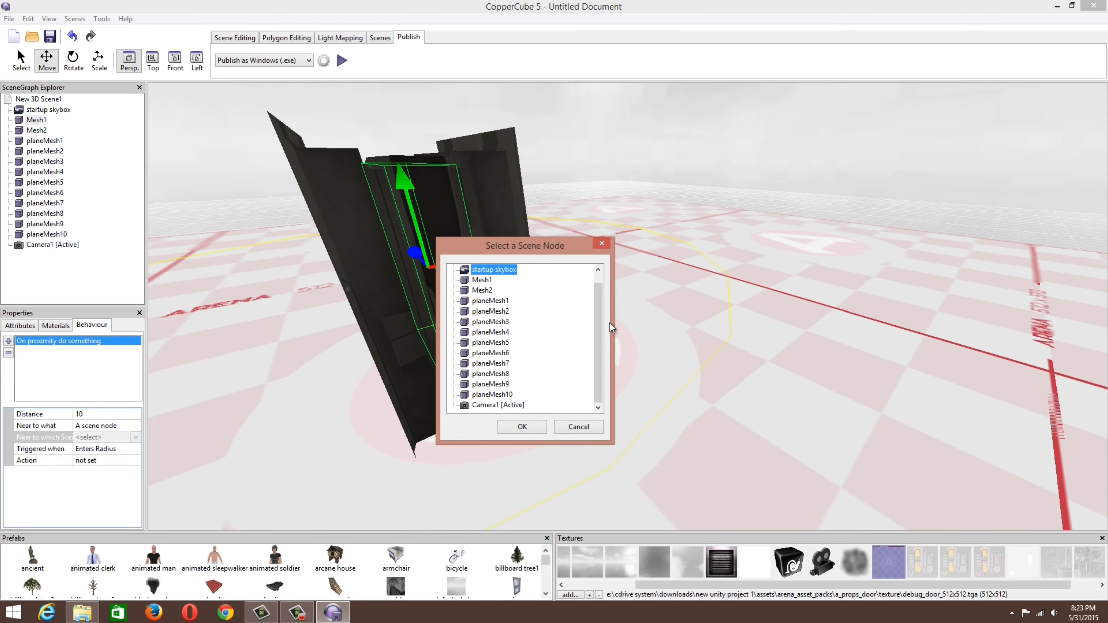
pyautogui.click(495, 406)
pyautogui.click(512, 430)
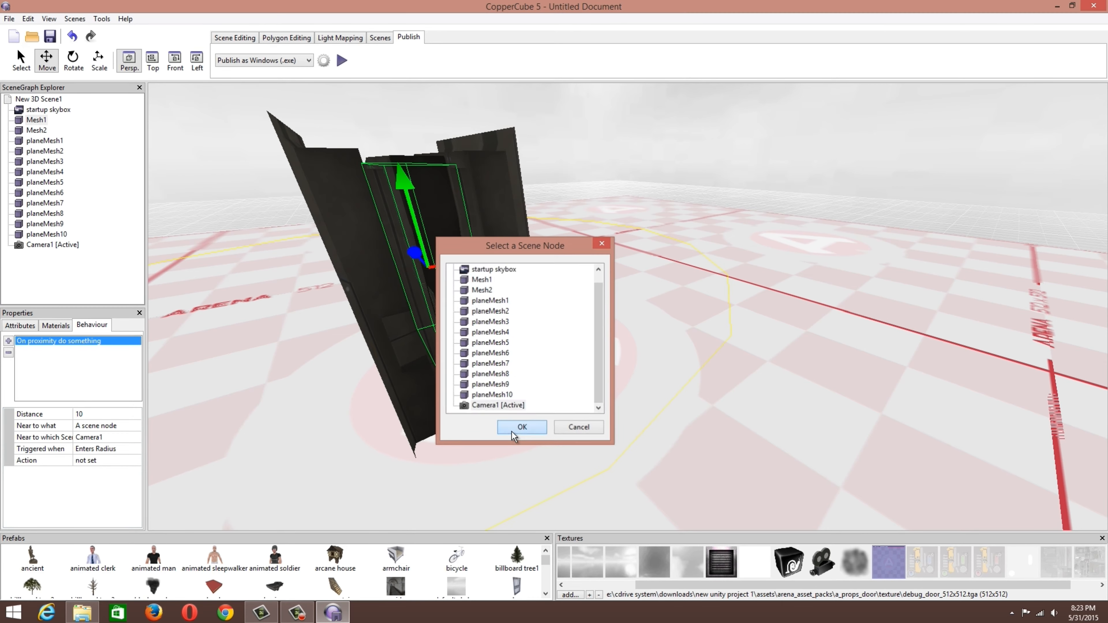
# - Add a "Change position of a scene node" action to the door's Enters Radius proximity behaviour
pyautogui.click(100, 453)
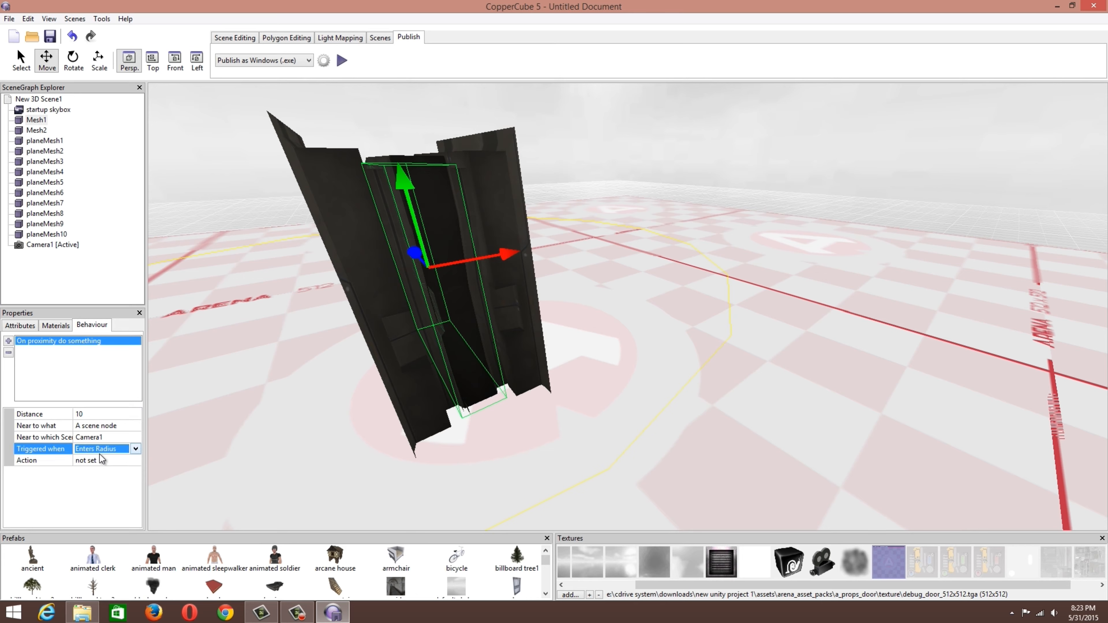
pyautogui.click(117, 463)
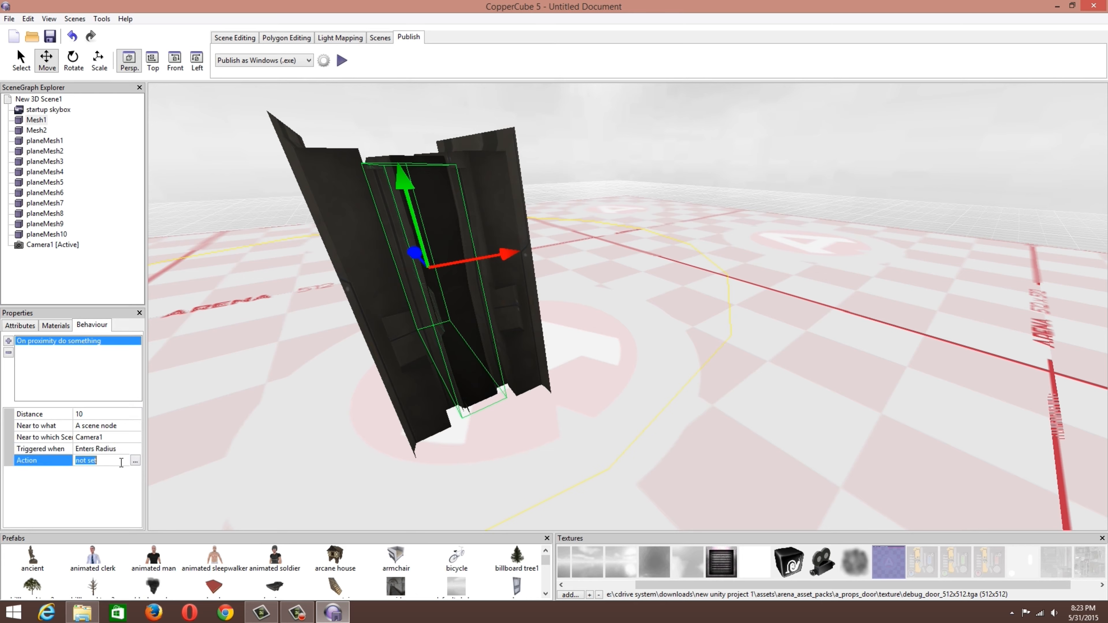
pyautogui.click(135, 461)
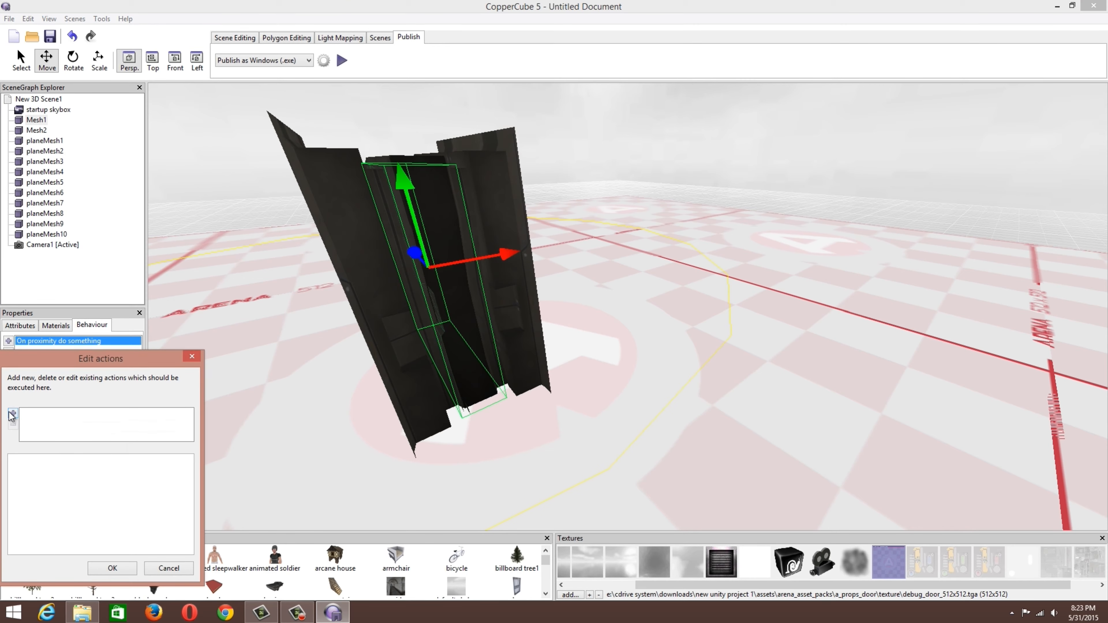
pyautogui.click(192, 357)
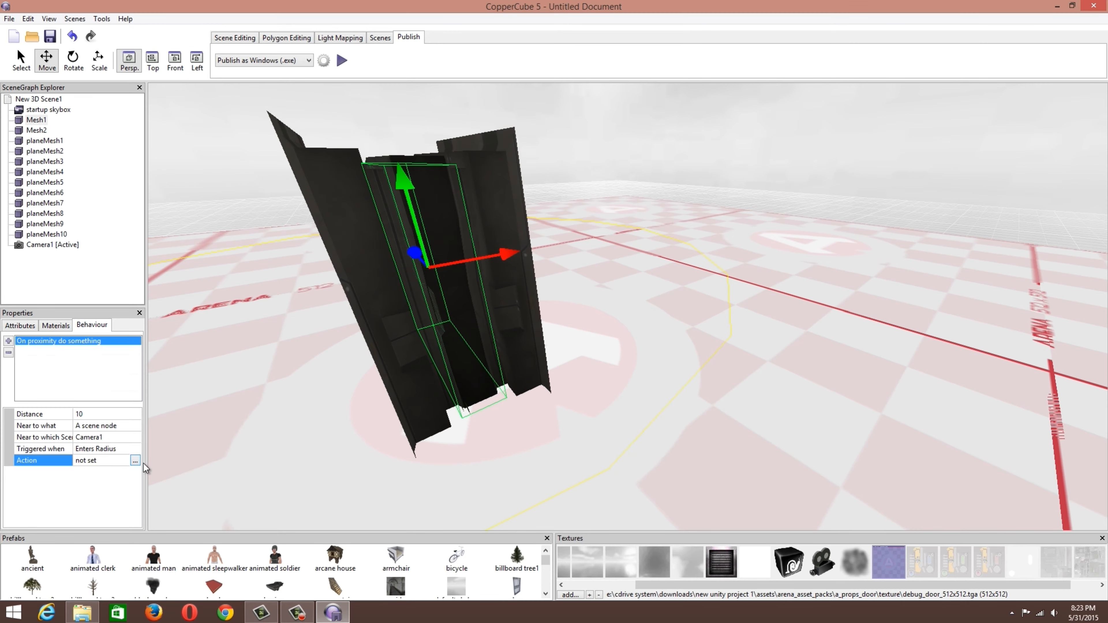
pyautogui.click(136, 461)
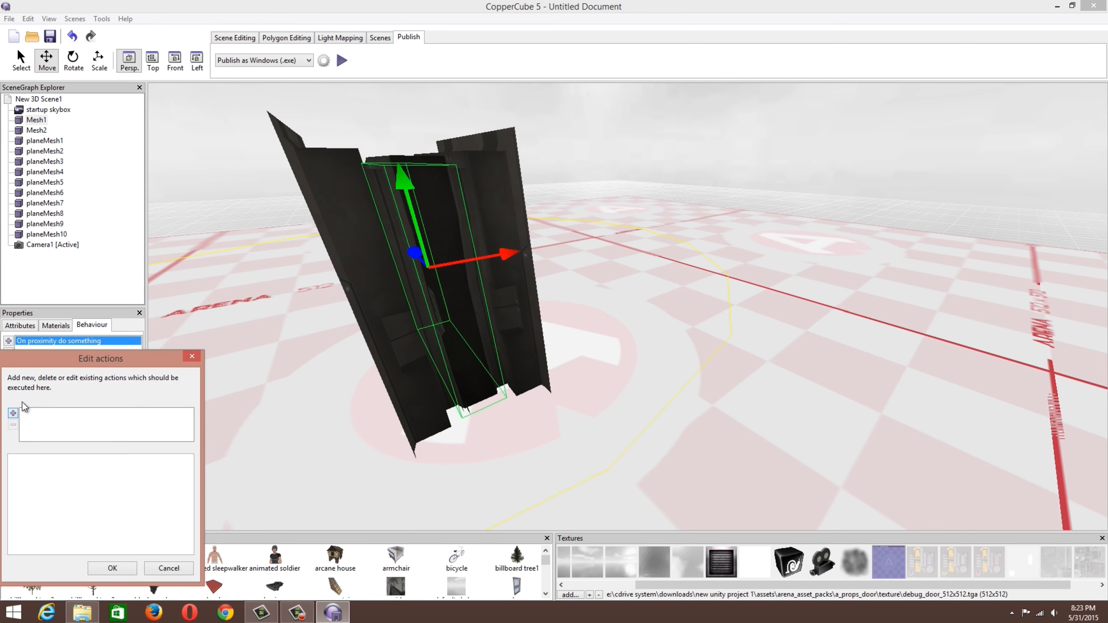
pyautogui.click(13, 415)
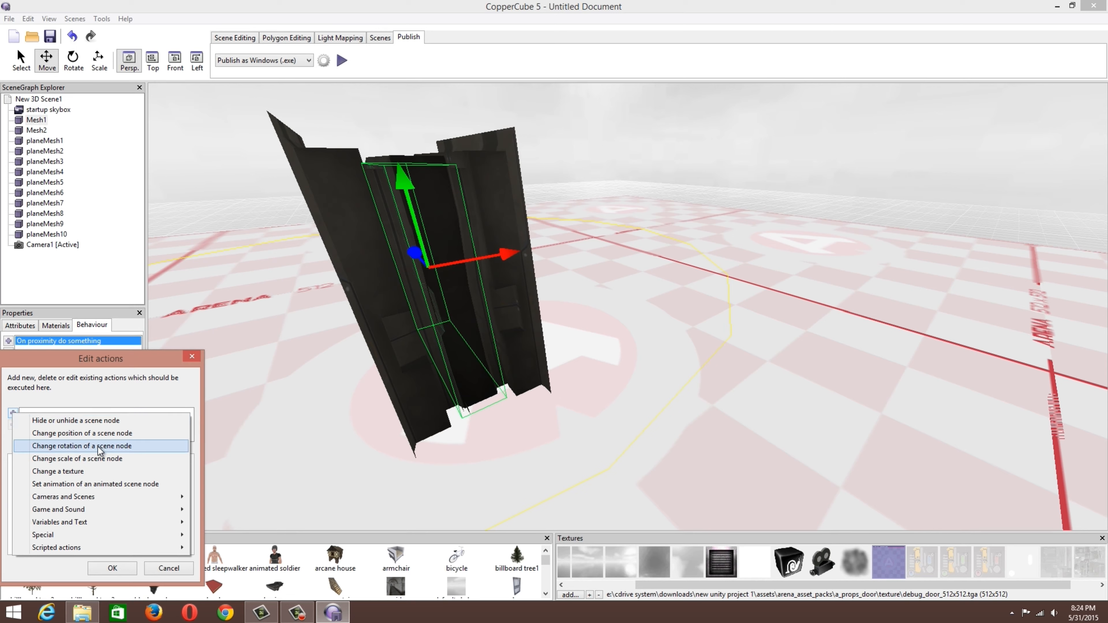
pyautogui.click(104, 434)
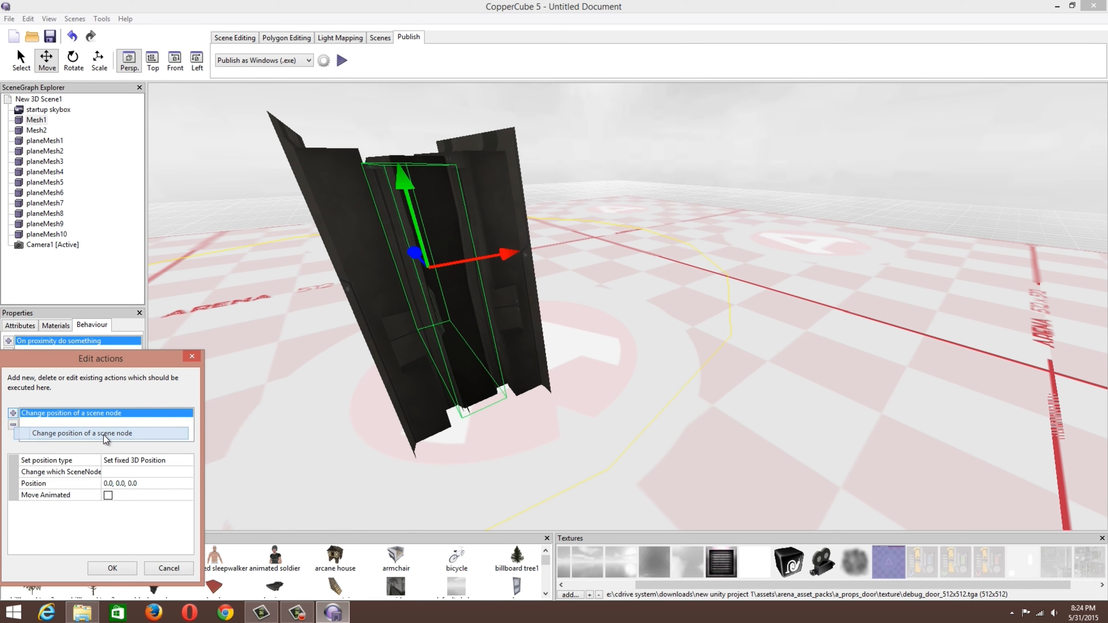
# - Keep the action's position type as Set fixed 3D Position and choose Mesh1 as the scene node to change
pyautogui.click(130, 461)
pyautogui.click(136, 462)
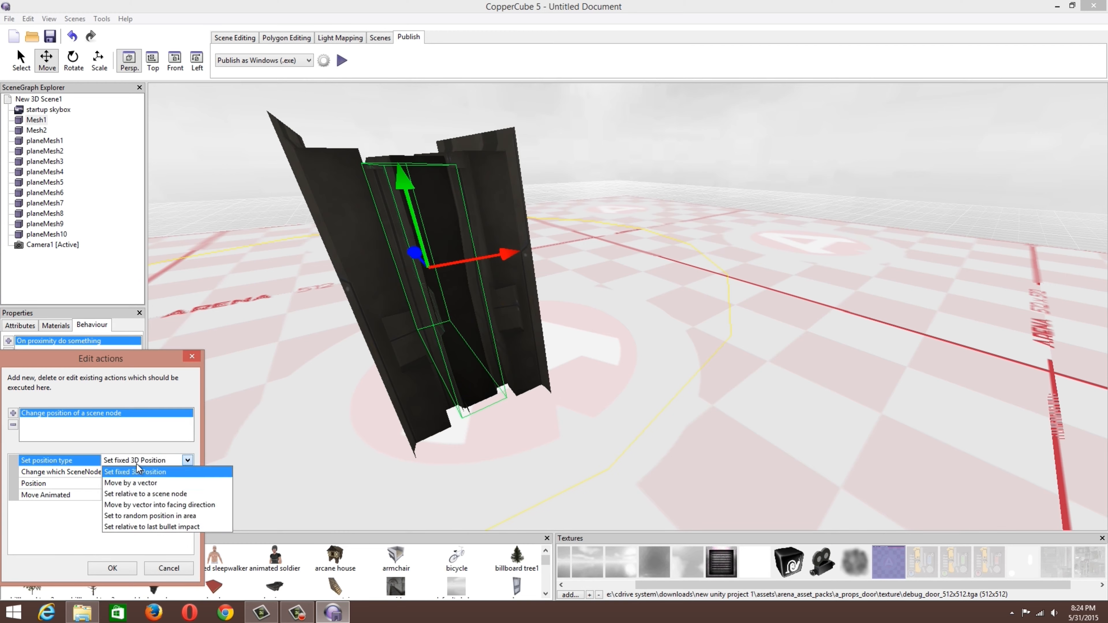
pyautogui.click(165, 460)
pyautogui.click(164, 460)
pyautogui.click(165, 459)
pyautogui.click(159, 469)
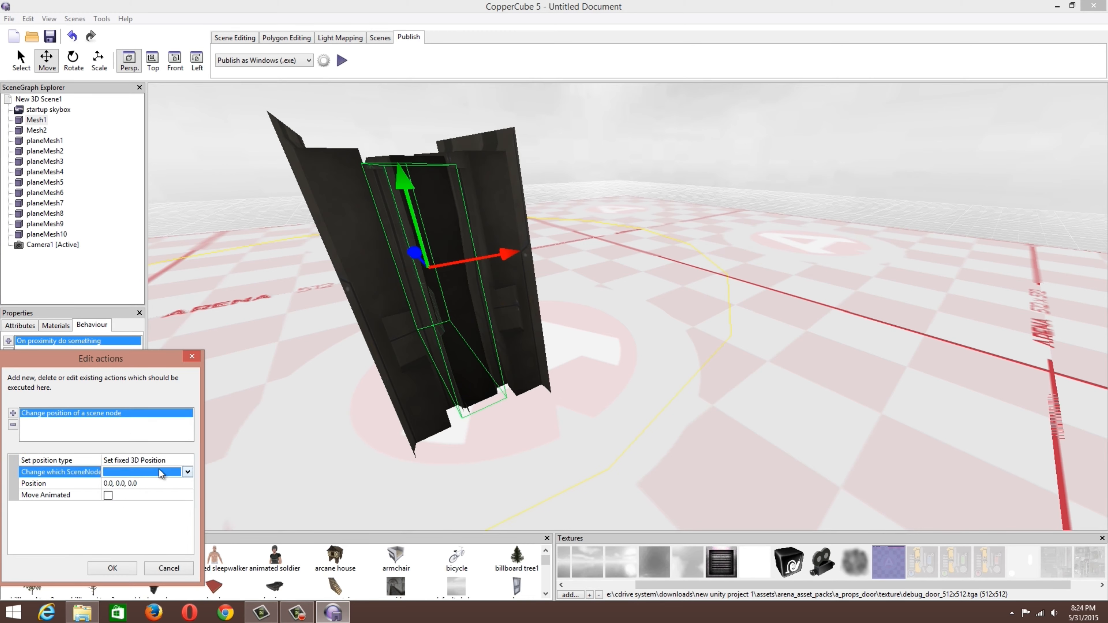
pyautogui.click(158, 469)
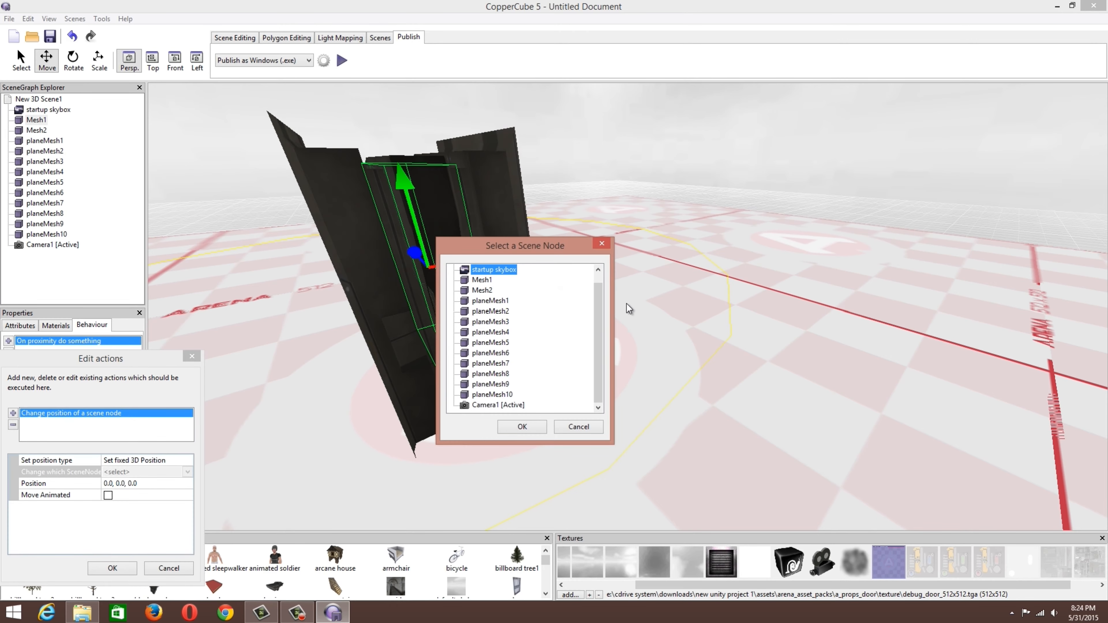
pyautogui.scroll(1, 595, 313)
pyautogui.click(482, 291)
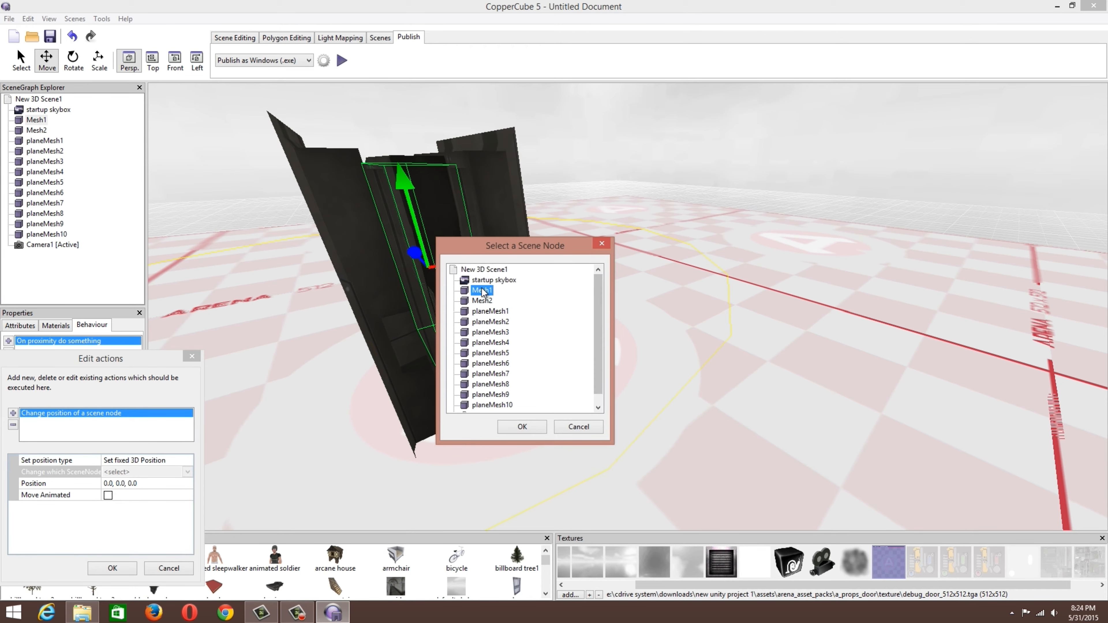
pyautogui.click(533, 430)
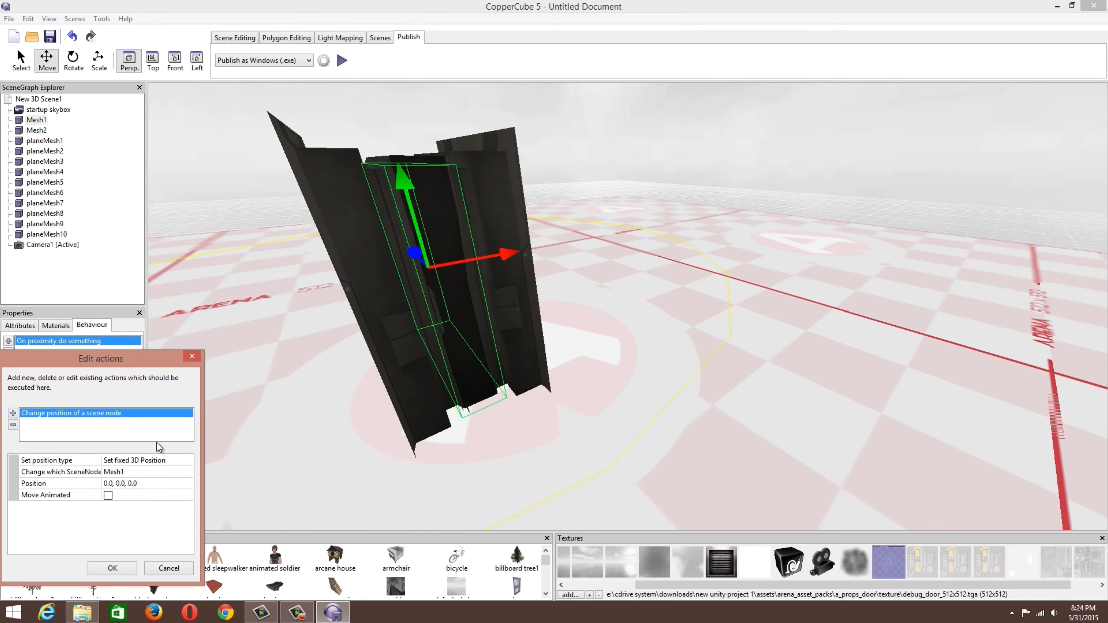
# - Paste the door's copied open position, with Y 45.55452, into the action, enable Move Animated, and accept the action
pyautogui.click(161, 473)
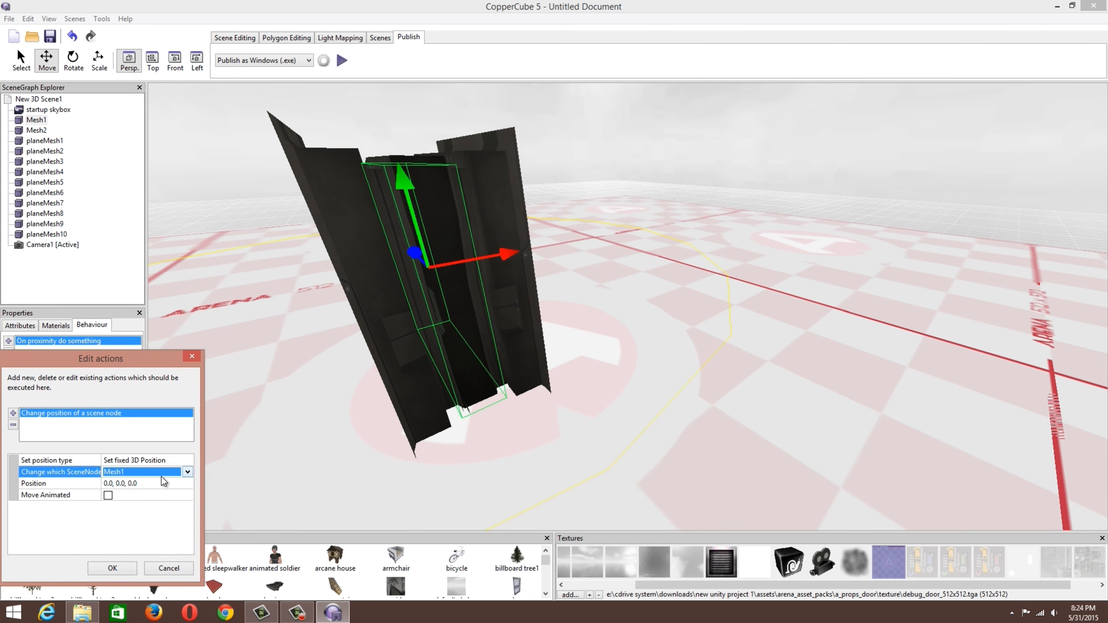
pyautogui.click(159, 483)
pyautogui.hotkey('ctrl', 'v')
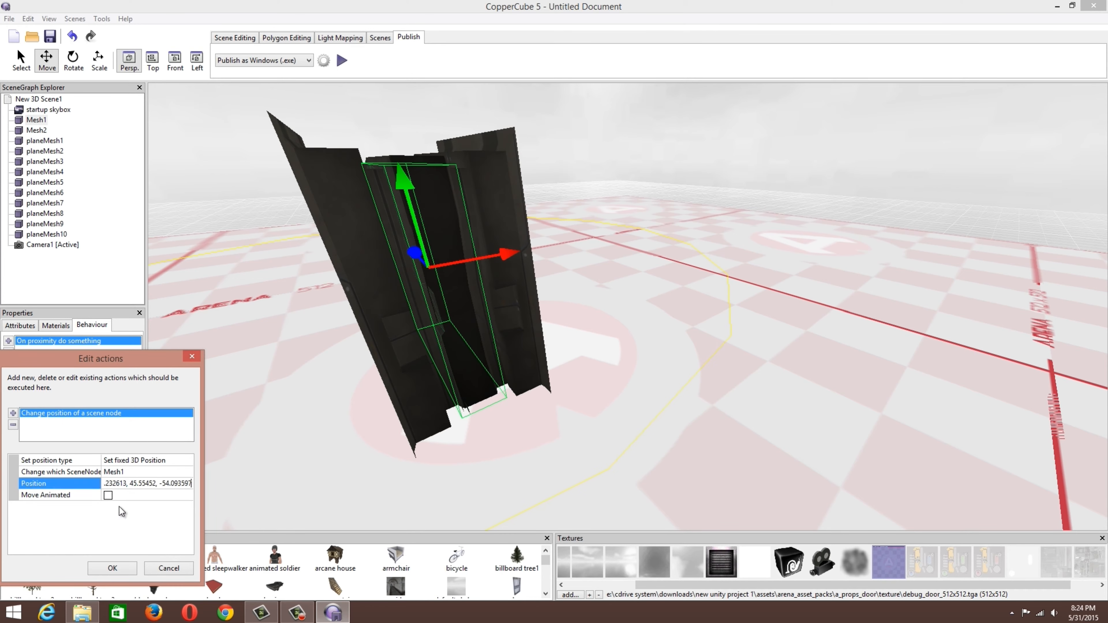
pyautogui.click(108, 496)
pyautogui.click(119, 563)
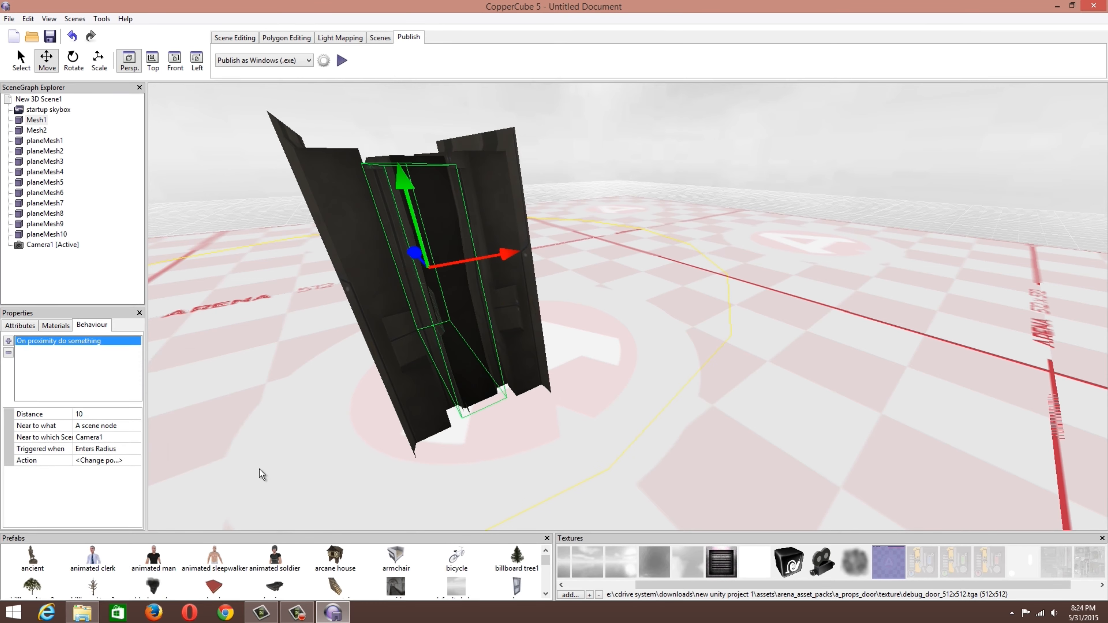
# - Run the application, walk up to the door to test its proximity opening, and close the test
pyautogui.moveTo(354, 138); pyautogui.dragTo(410, 146)
pyautogui.click(342, 60)
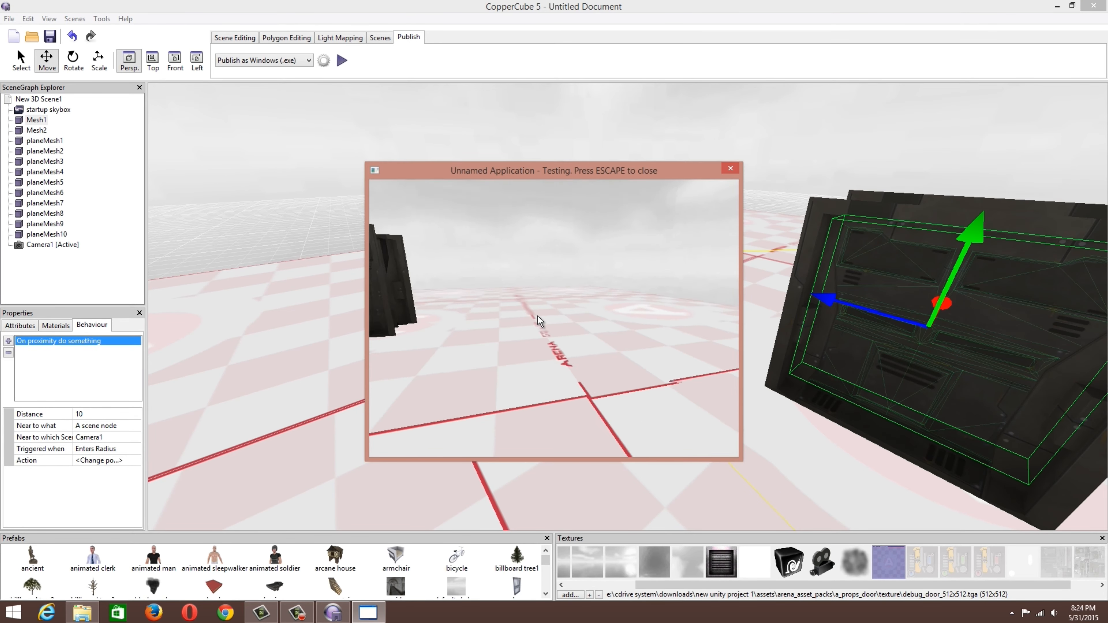
pyautogui.press('w')
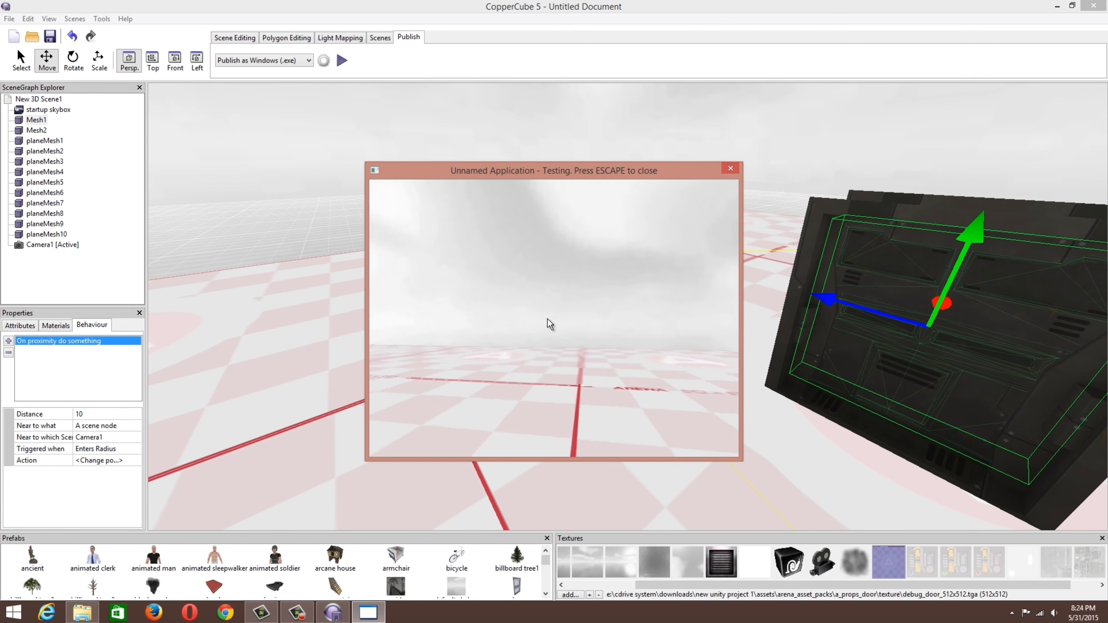
pyautogui.press('w')
pyautogui.press('w')
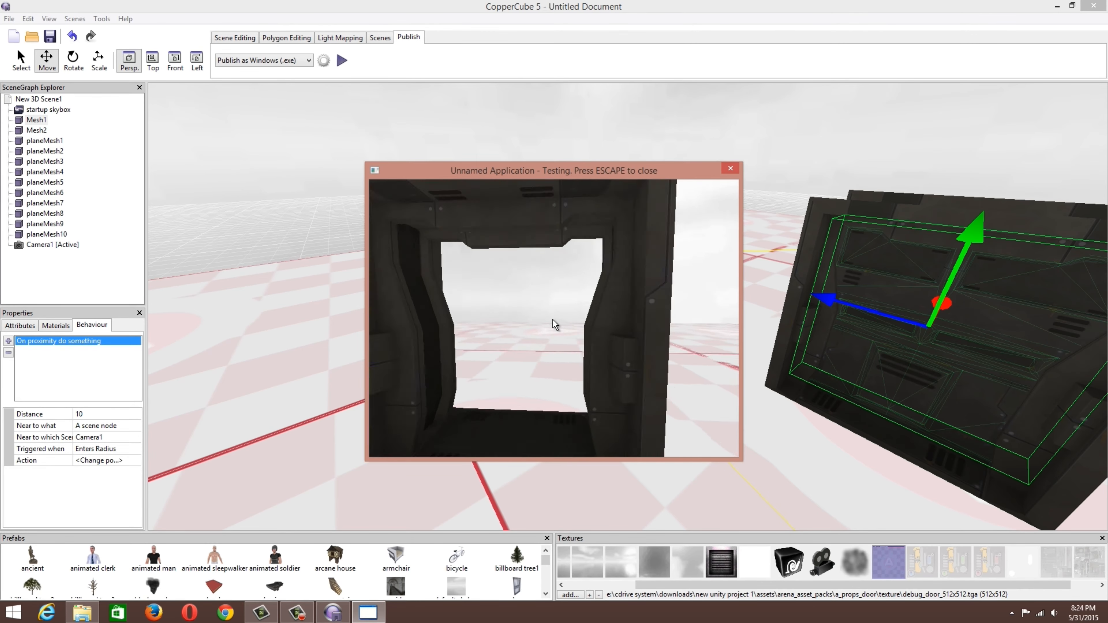
pyautogui.press('Escape')
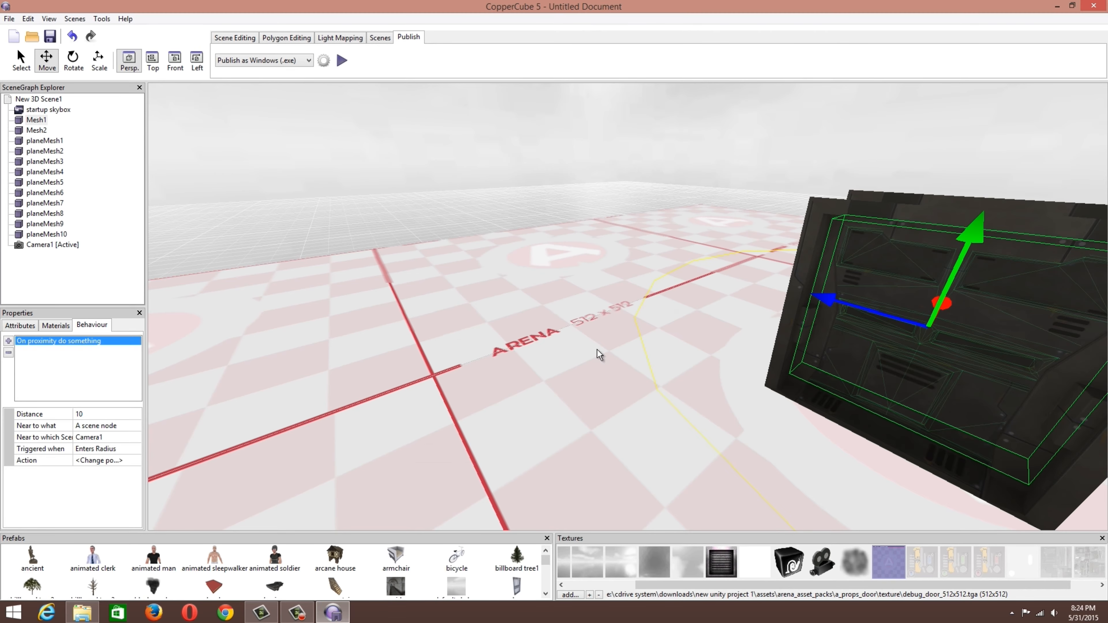
# - Check the closed Position value of the door mesh Mesh1 in its attributes
pyautogui.click(6, 324)
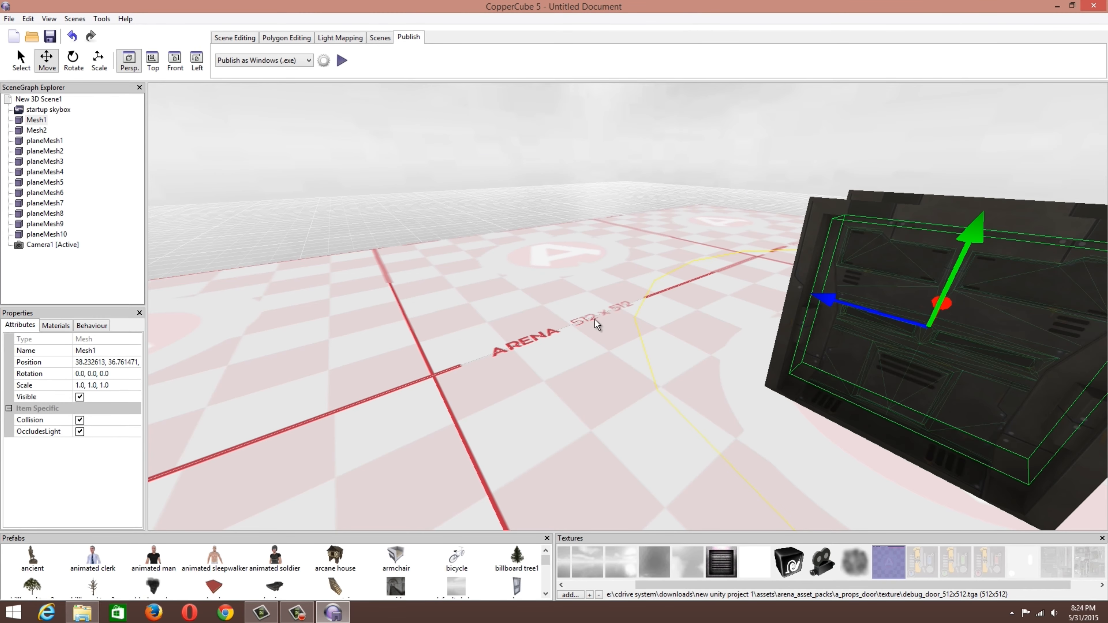
pyautogui.moveTo(595, 319); pyautogui.dragTo(608, 319, button='right')
pyautogui.click(96, 366)
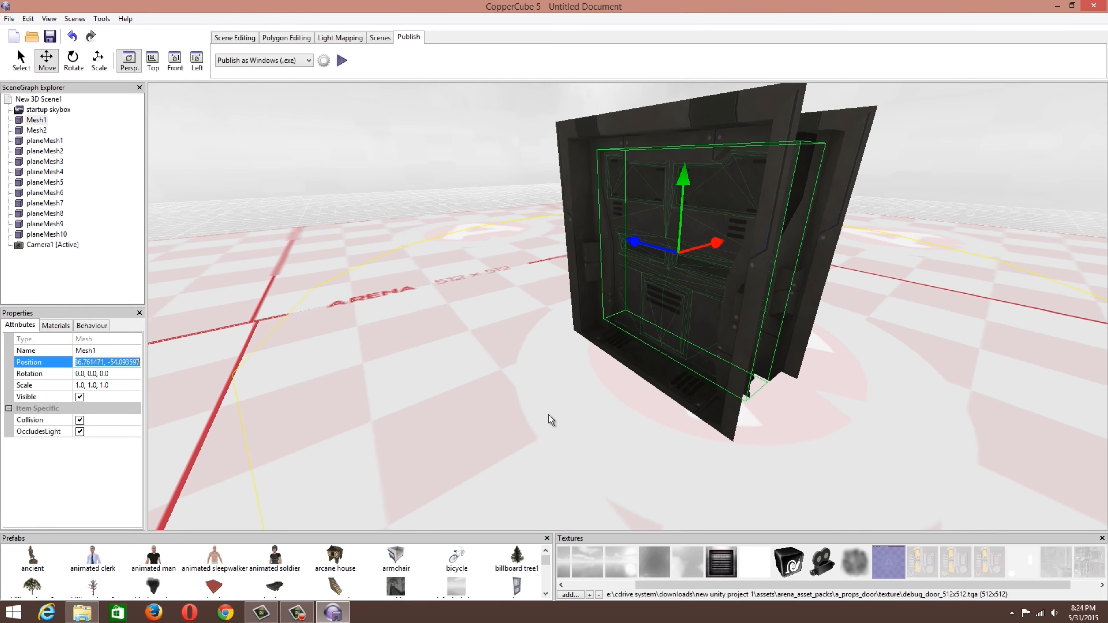
pyautogui.press('Return')
pyautogui.click(47, 235)
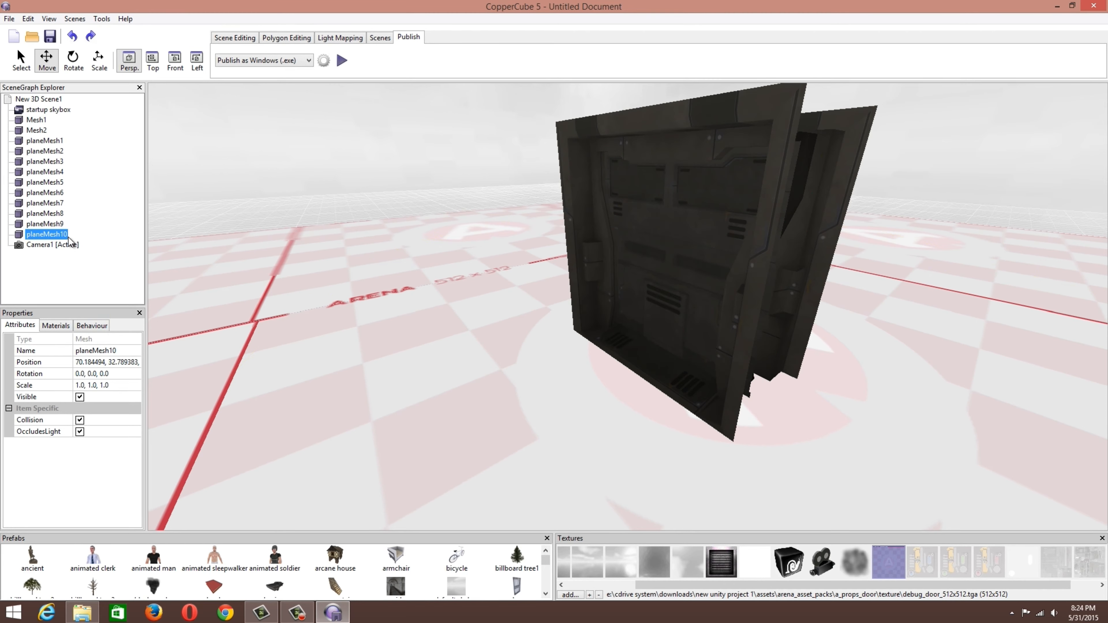
pyautogui.click(114, 359)
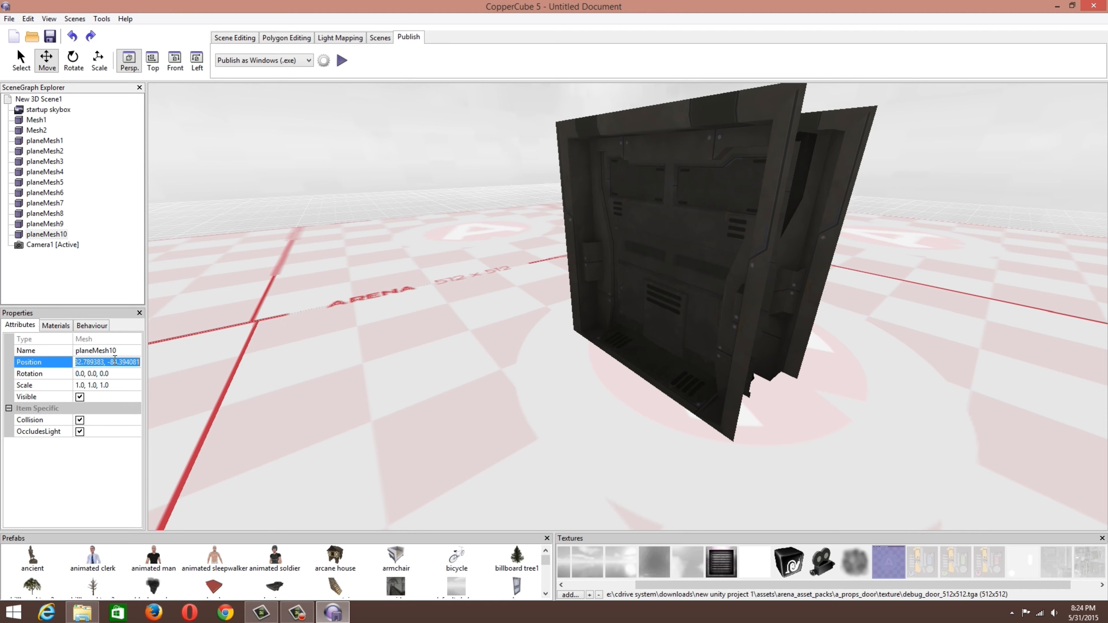
pyautogui.click(94, 326)
pyautogui.click(8, 341)
pyautogui.press('Escape')
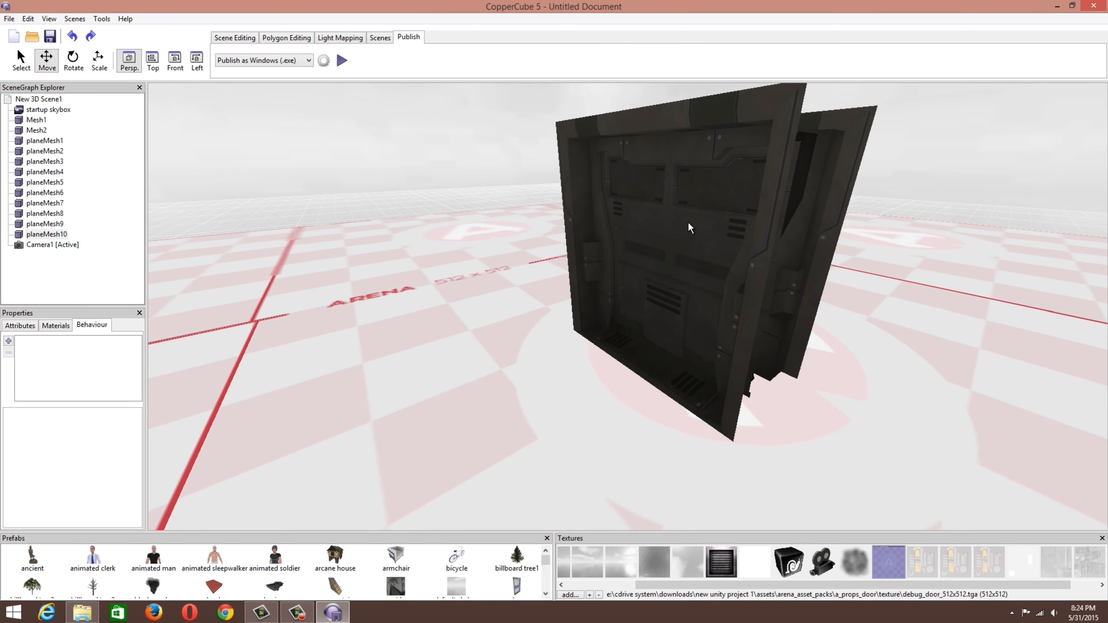
# - Add a second "On proximity do something" behaviour to the door mesh and set Near to what to "A scene node"
pyautogui.click(689, 224)
pyautogui.click(42, 344)
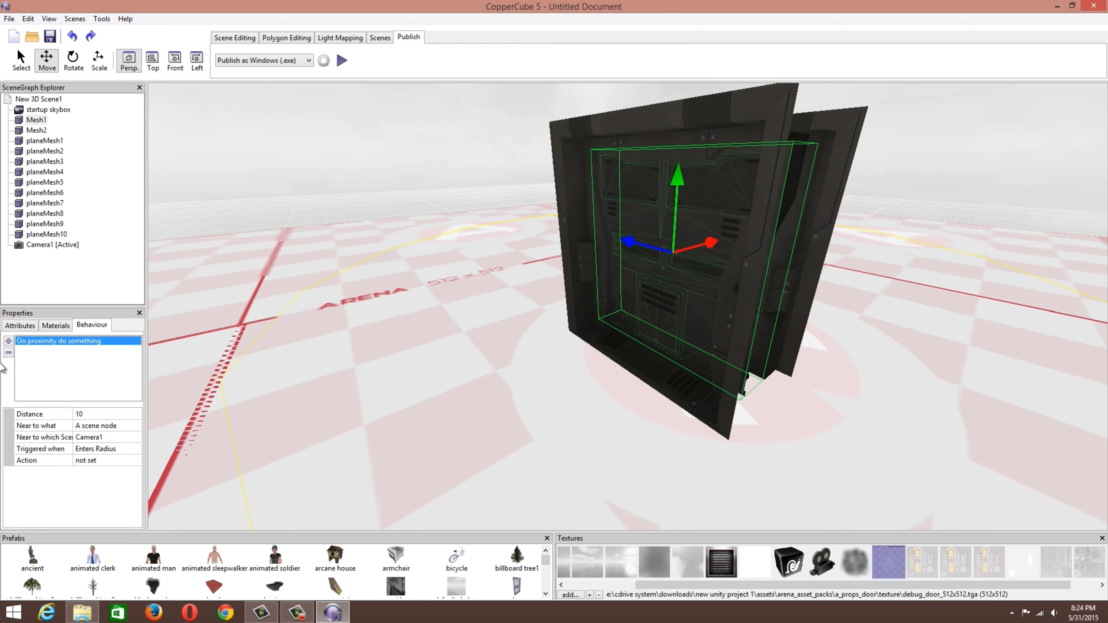
pyautogui.click(8, 341)
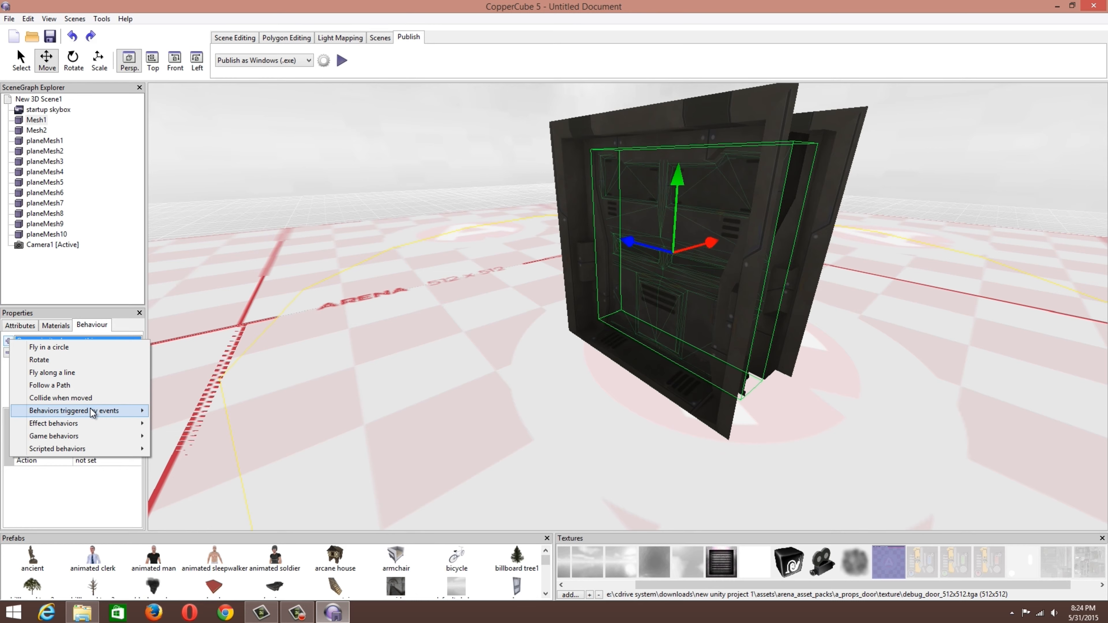
pyautogui.moveTo(90, 410)
pyautogui.click(209, 436)
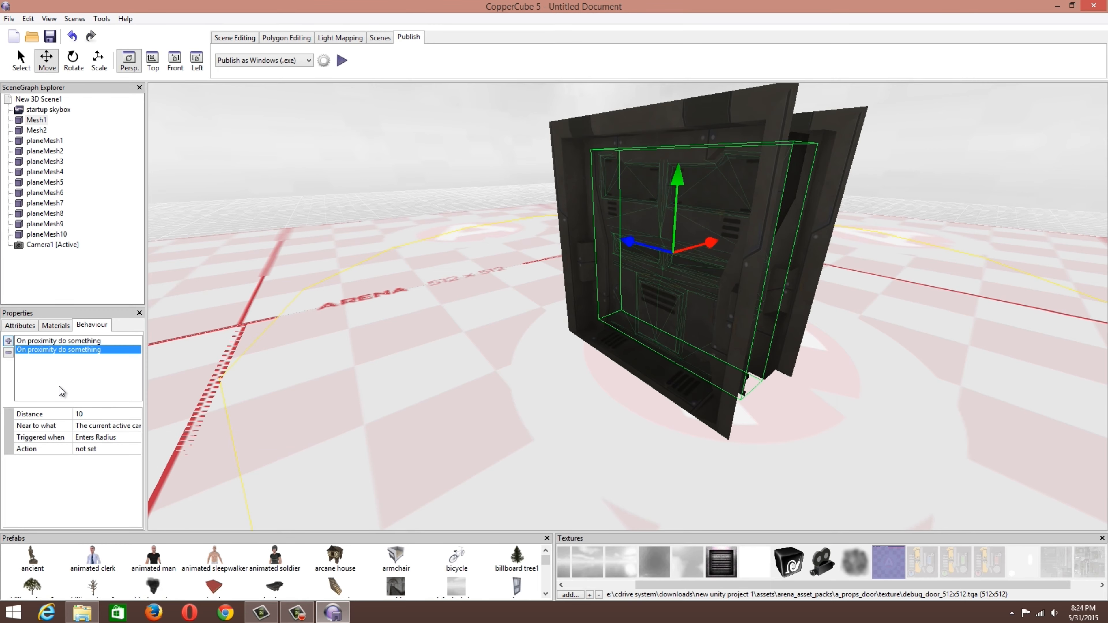
pyautogui.click(106, 425)
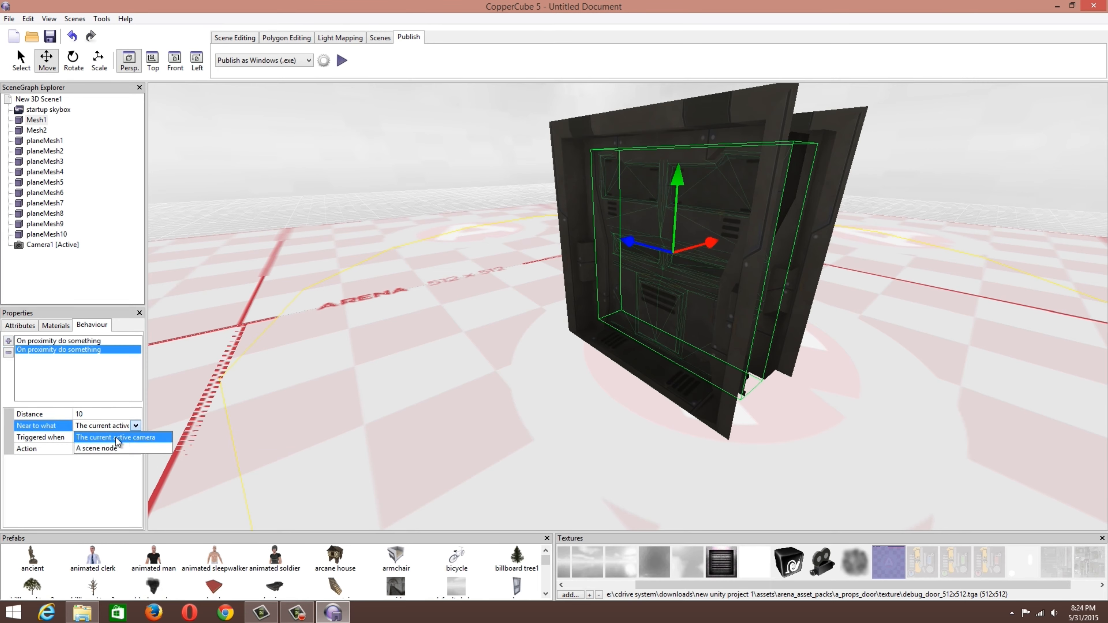
pyautogui.click(138, 447)
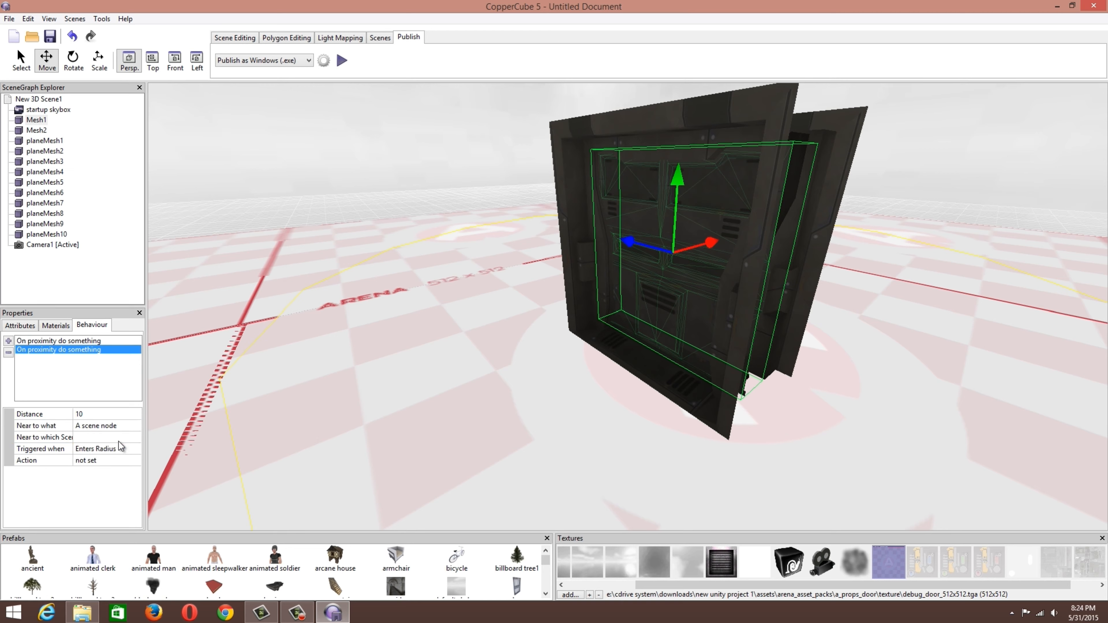
# - Set the second proximity behaviour's scene node to Camera1 and its trigger to Leaves Radius
pyautogui.click(119, 438)
pyautogui.click(126, 471)
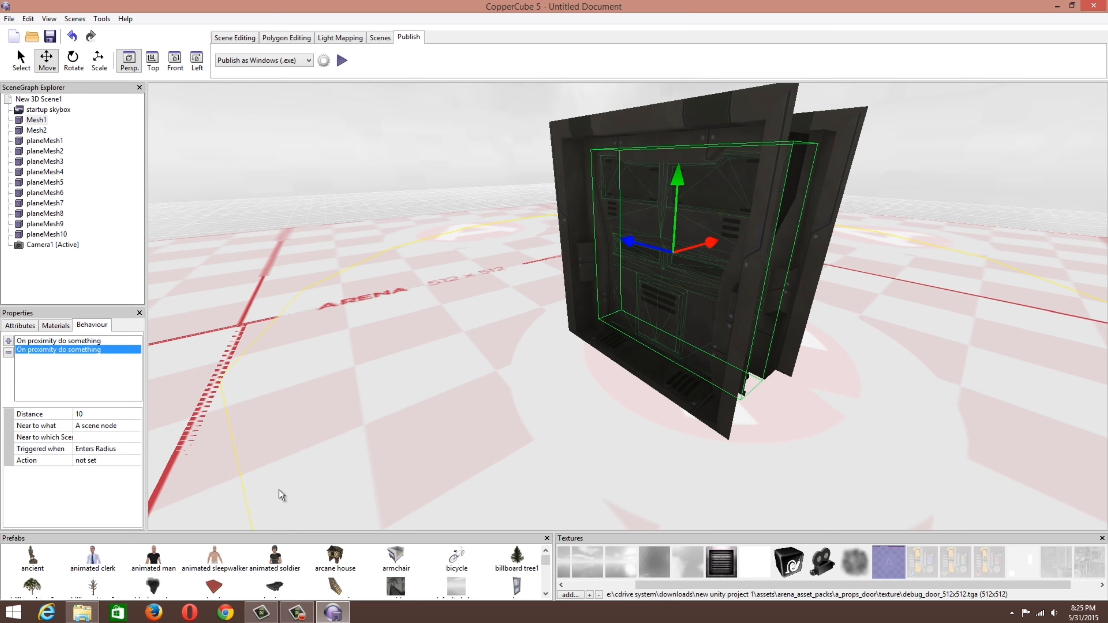
pyautogui.click(115, 438)
pyautogui.click(135, 437)
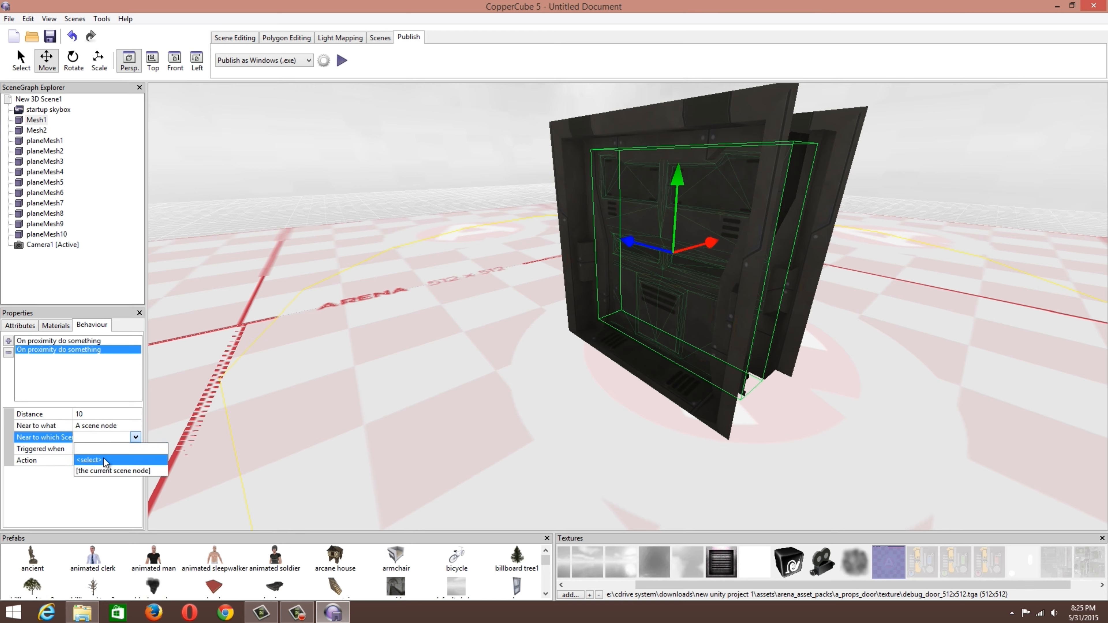
pyautogui.click(105, 460)
pyautogui.click(486, 405)
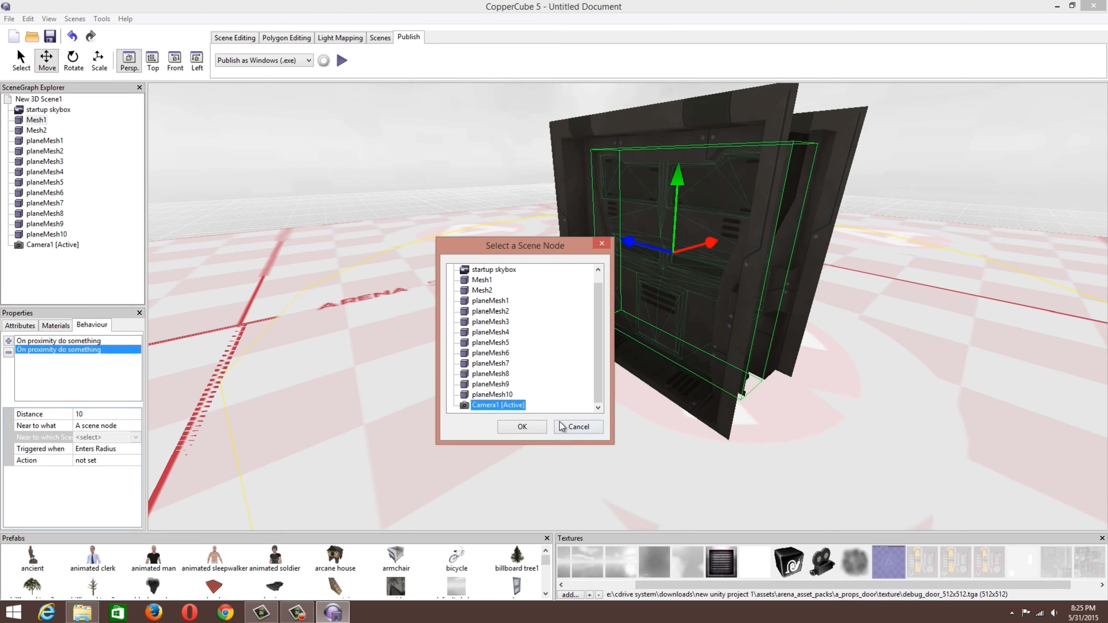
pyautogui.click(540, 429)
pyautogui.click(118, 449)
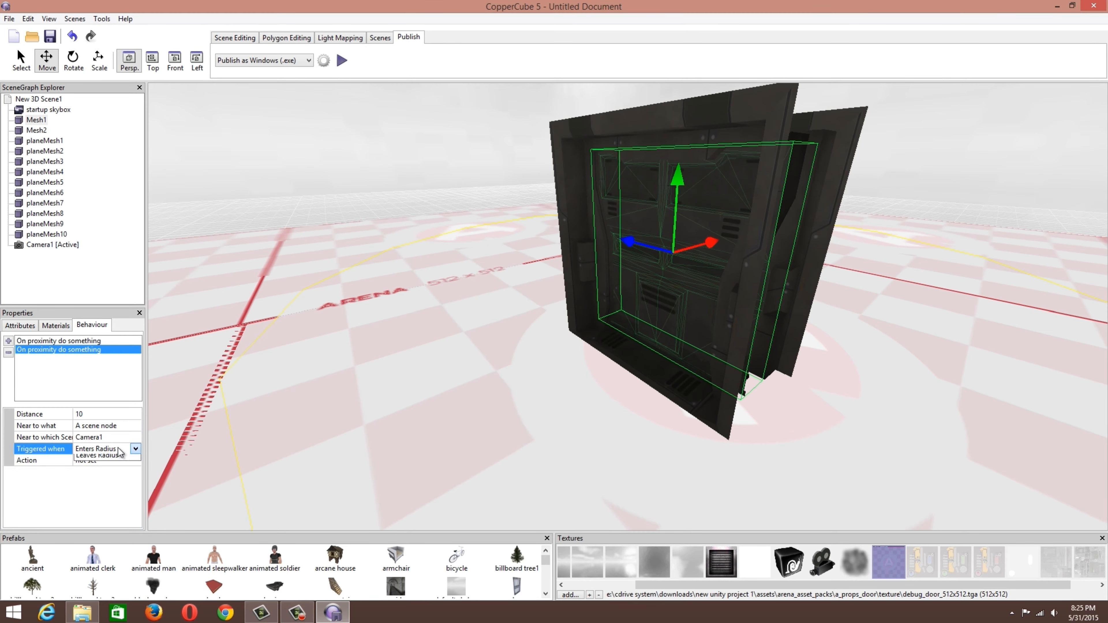
pyautogui.click(112, 474)
# - Give this behaviour a "Change position of a scene node" action with Camera1 as the node to change
pyautogui.click(104, 461)
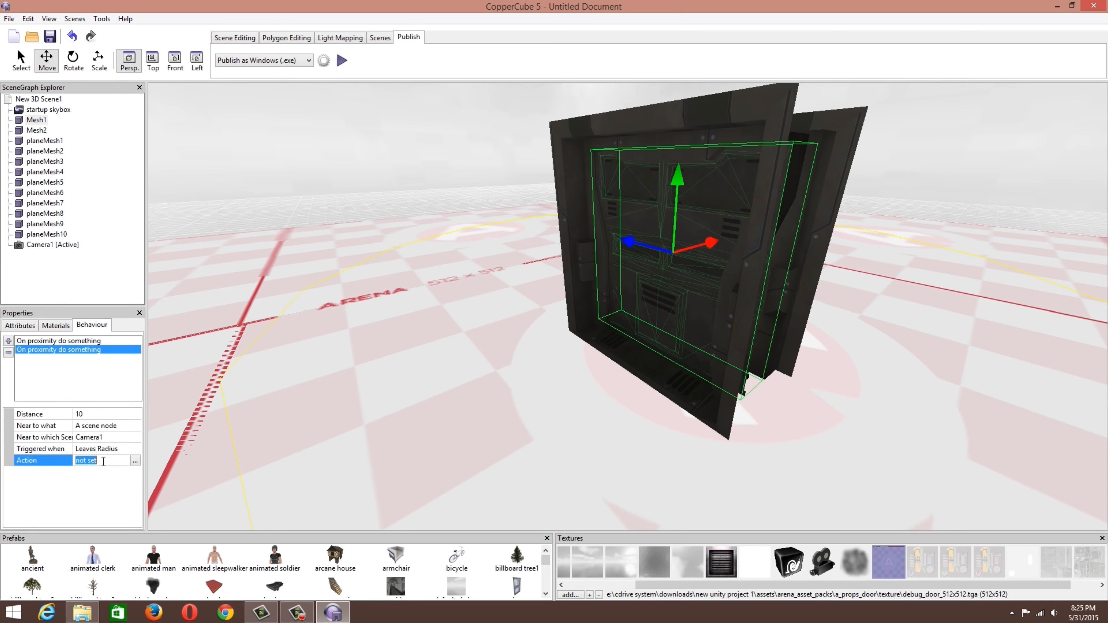
pyautogui.click(136, 461)
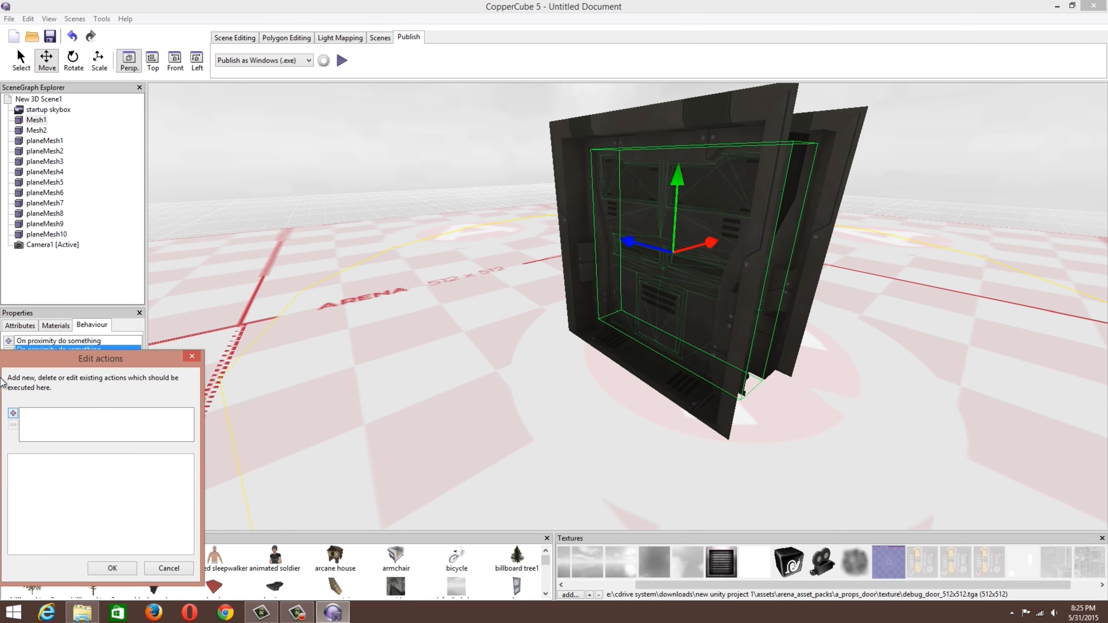
pyautogui.click(15, 414)
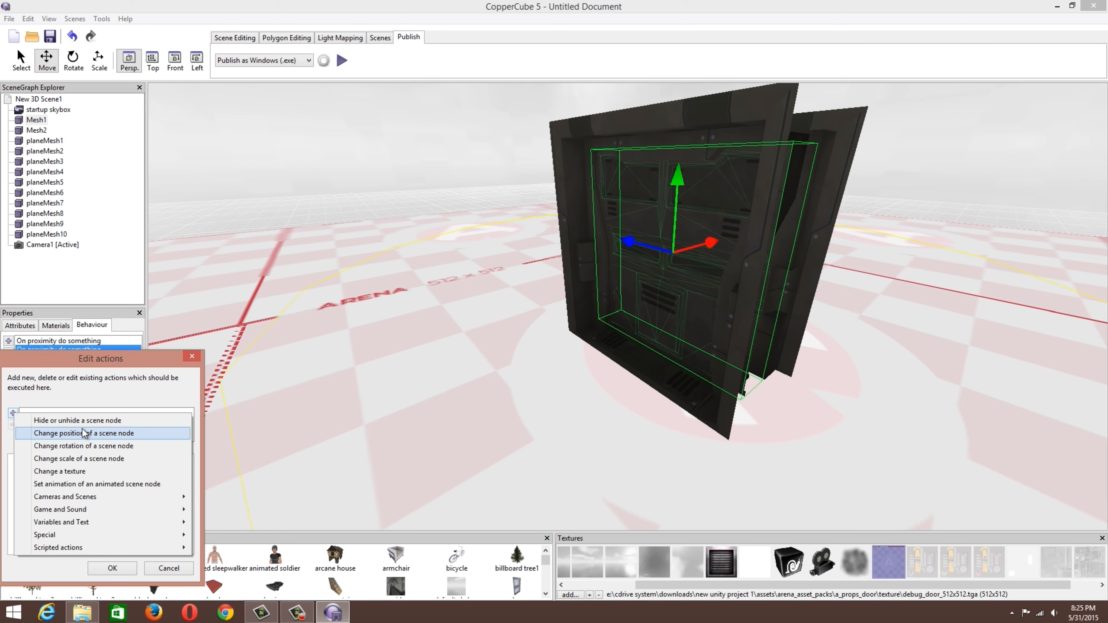
pyautogui.click(95, 432)
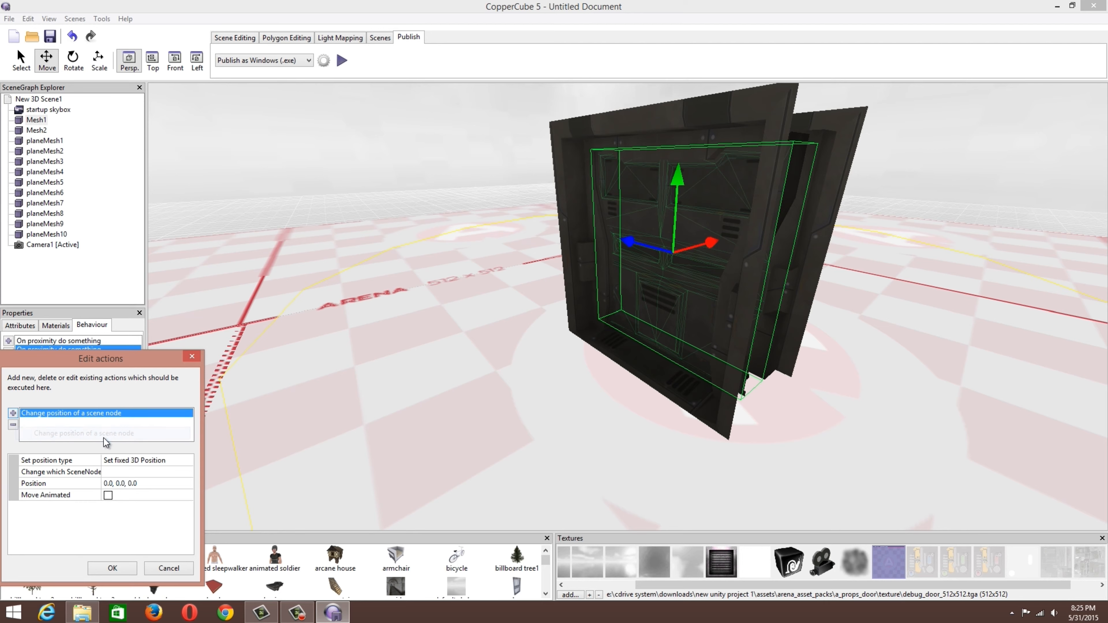
pyautogui.click(152, 471)
pyautogui.click(152, 472)
pyautogui.click(141, 495)
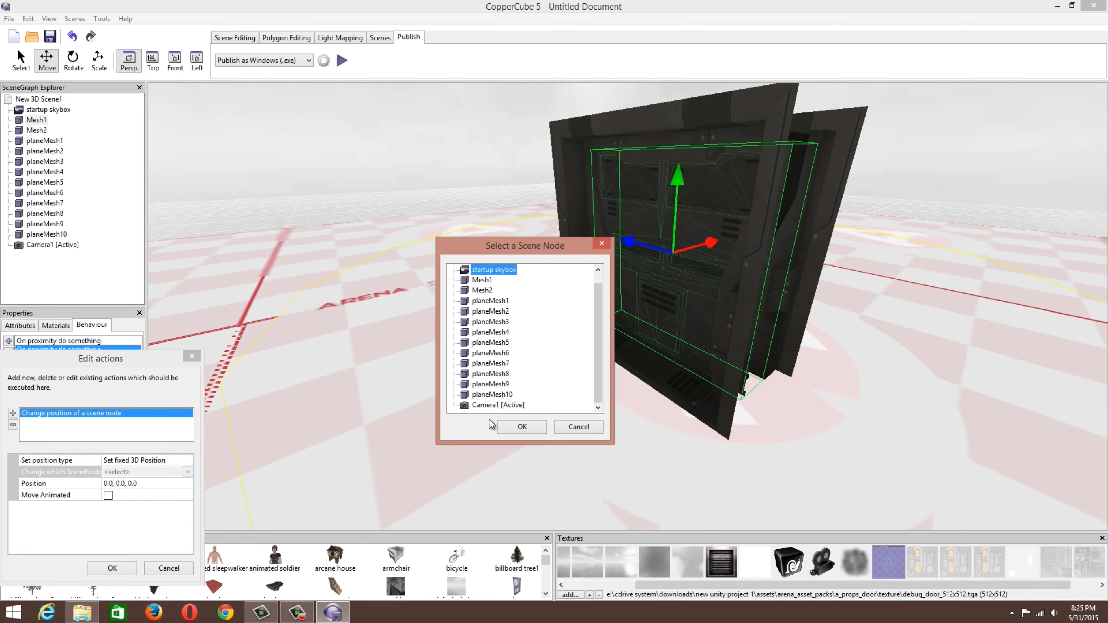
pyautogui.click(511, 407)
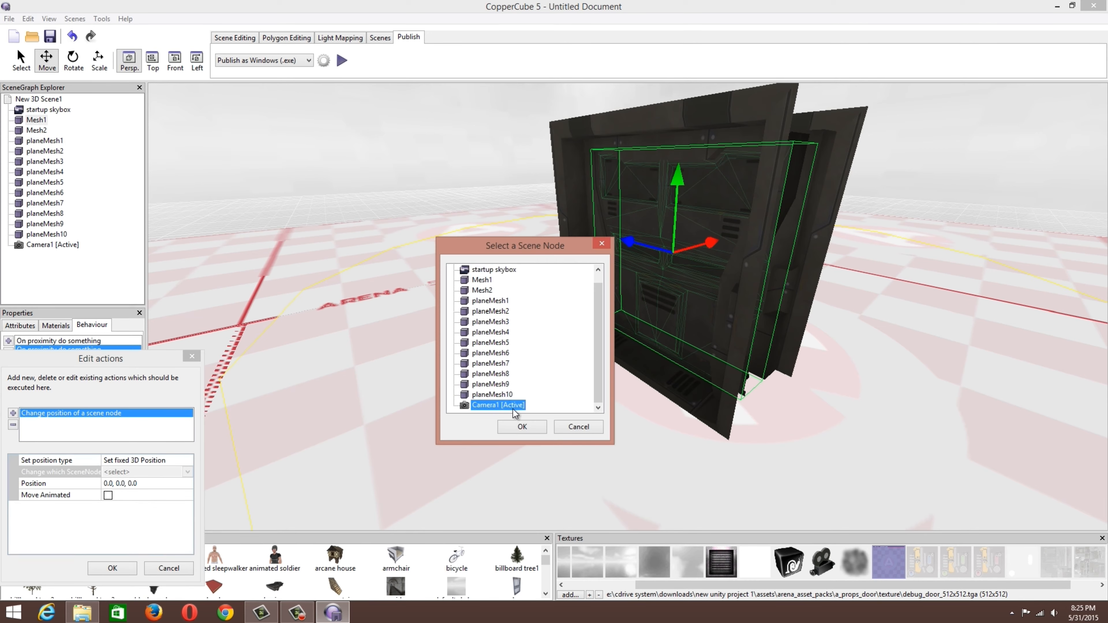
pyautogui.click(527, 432)
# - Paste the copied closed position 70.184494, 32.789383, -84.394081 into the action, enable Move Animated, and accept it
pyautogui.click(152, 482)
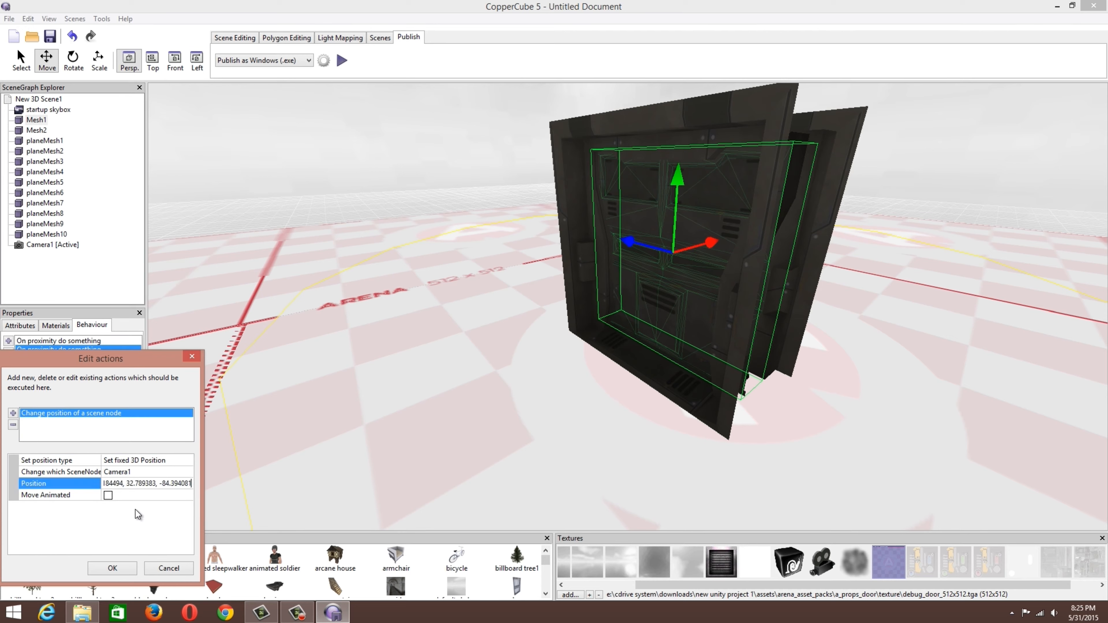
pyautogui.click(108, 495)
pyautogui.click(112, 568)
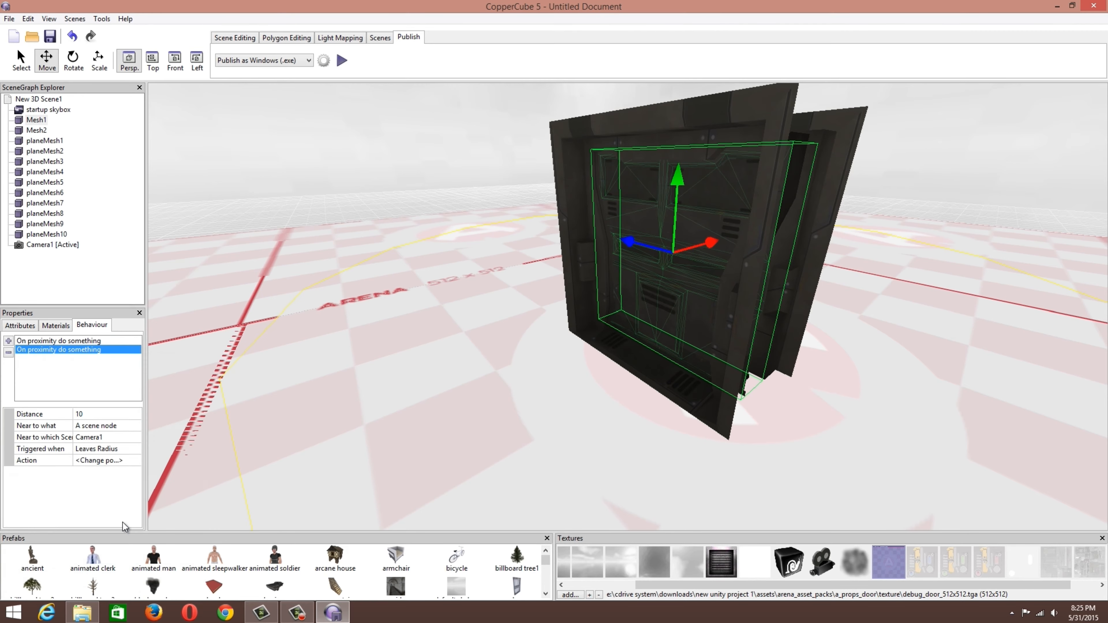
# - Run the application, walk up to the door to test both proximity behaviours, and close the test
pyautogui.click(342, 61)
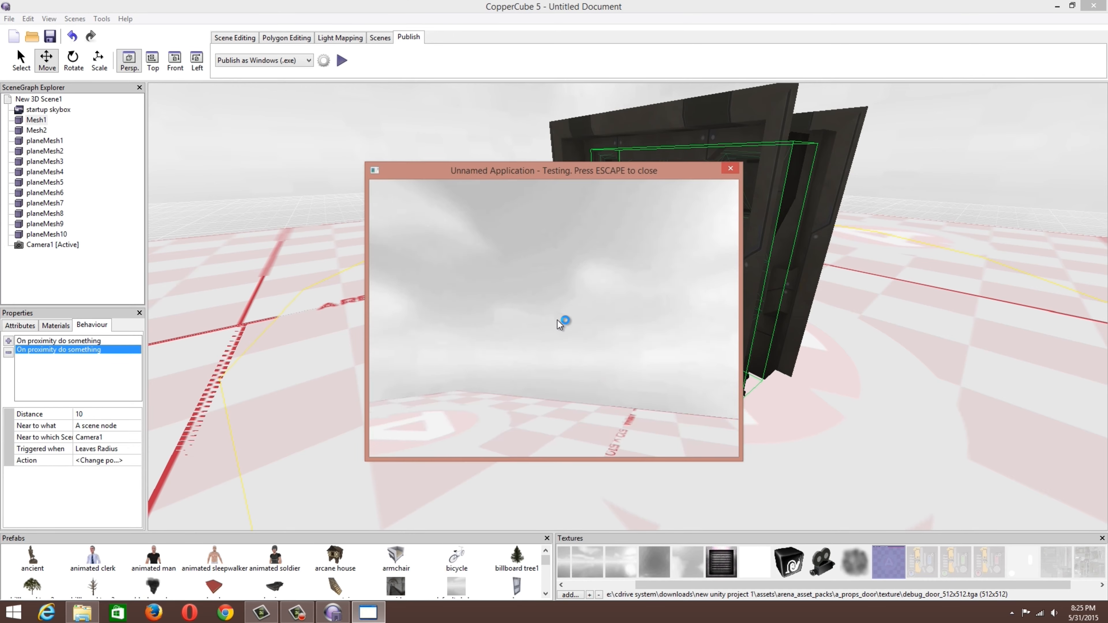
pyautogui.press('Up')
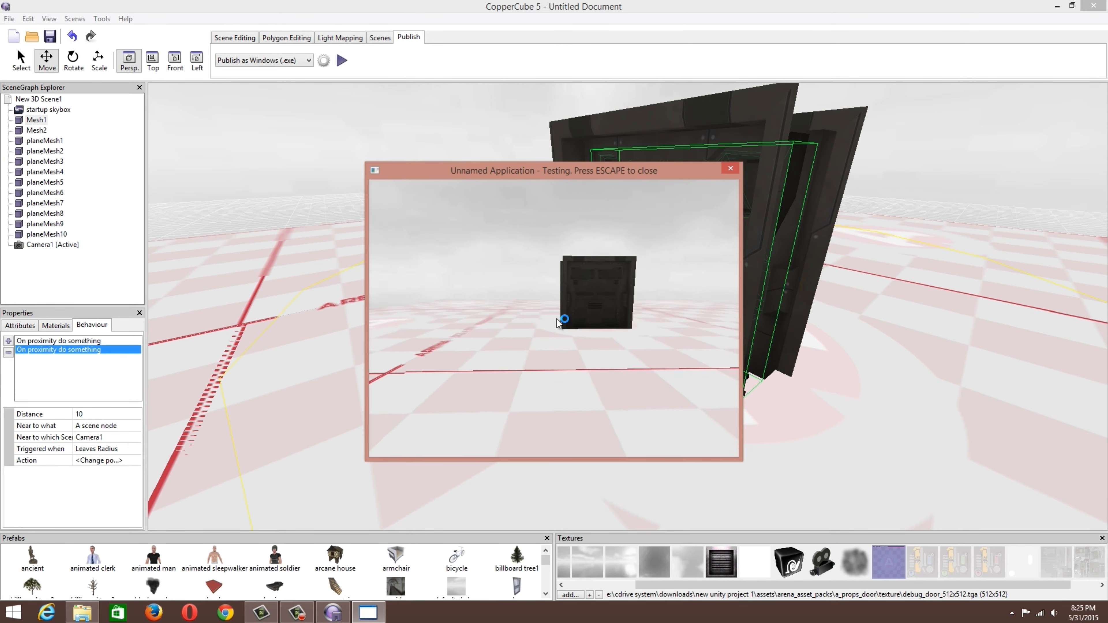
pyautogui.press('Up')
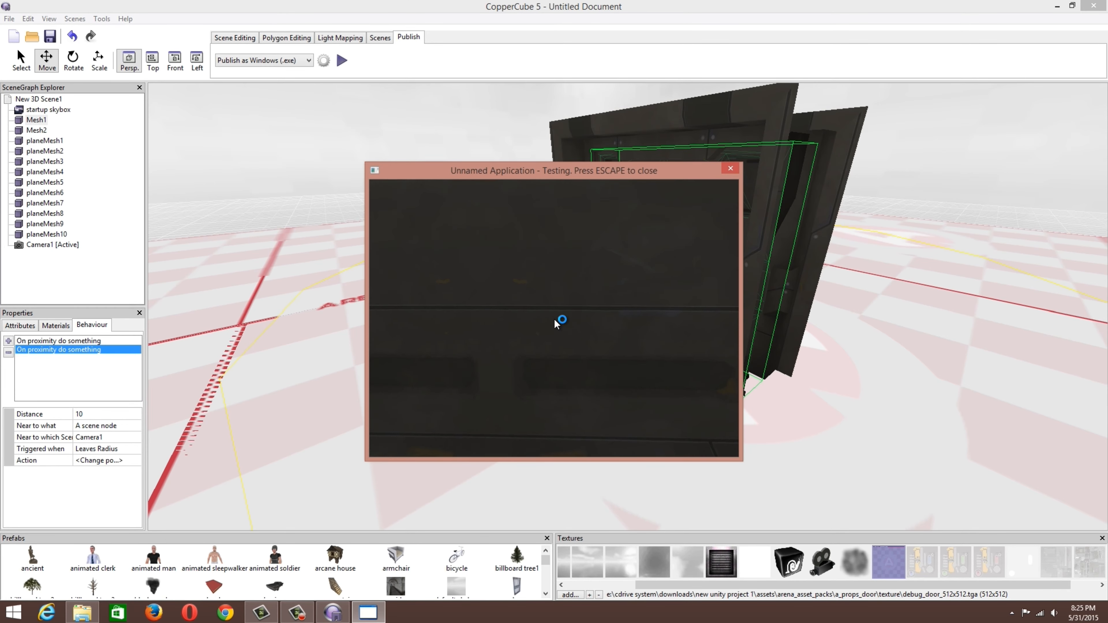
pyautogui.press('Escape')
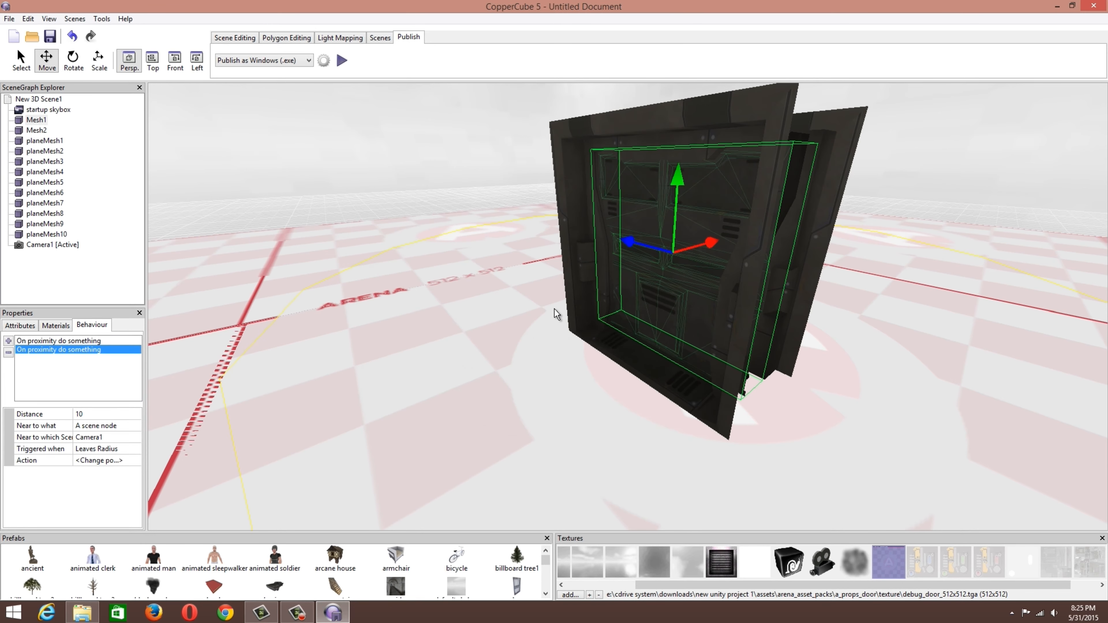
# - Compare the trigger and action settings of the door's two proximity behaviours
pyautogui.click(98, 437)
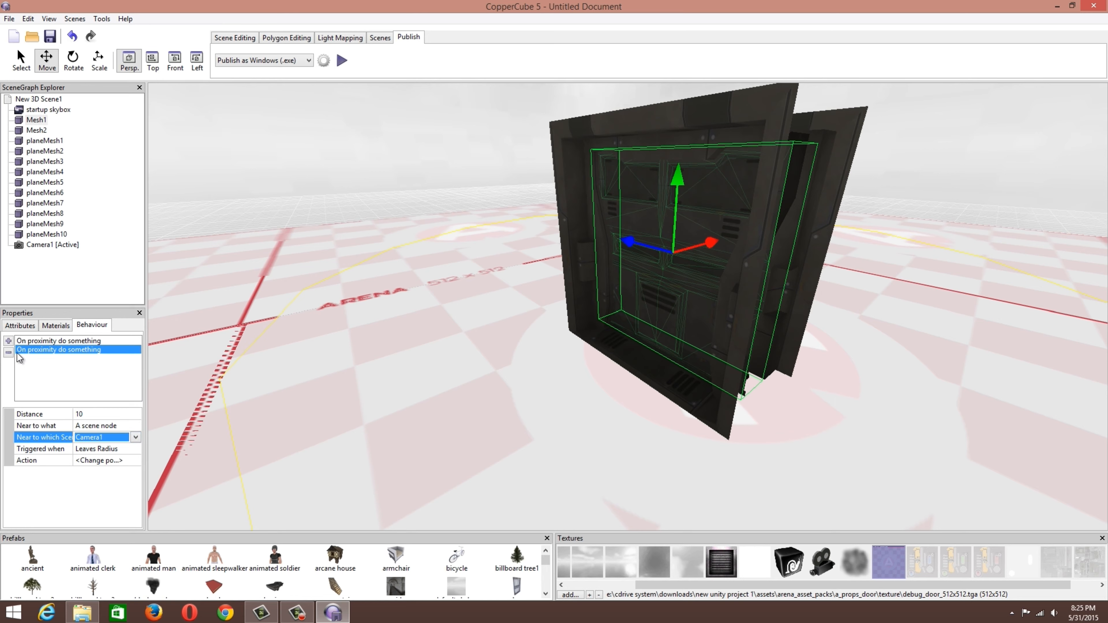
pyautogui.click(31, 342)
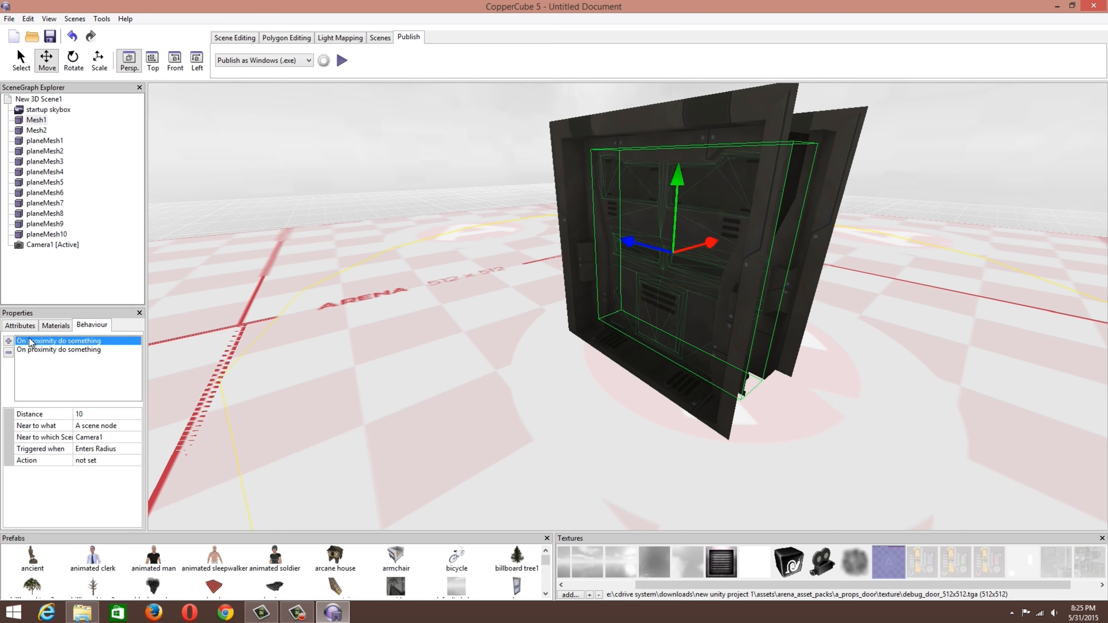
pyautogui.click(93, 350)
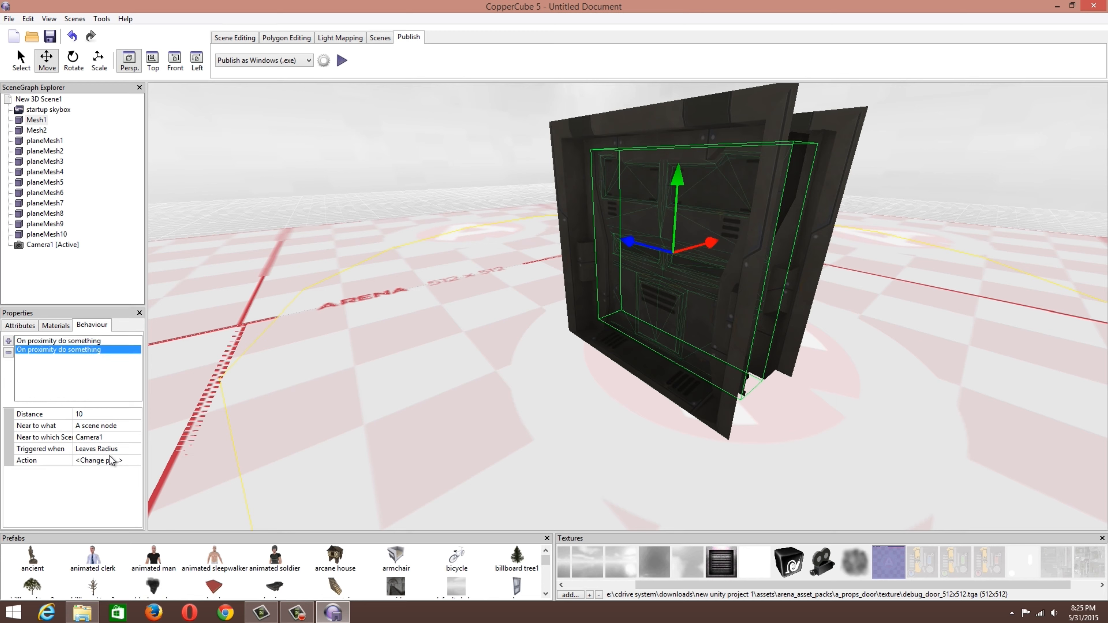
pyautogui.click(86, 342)
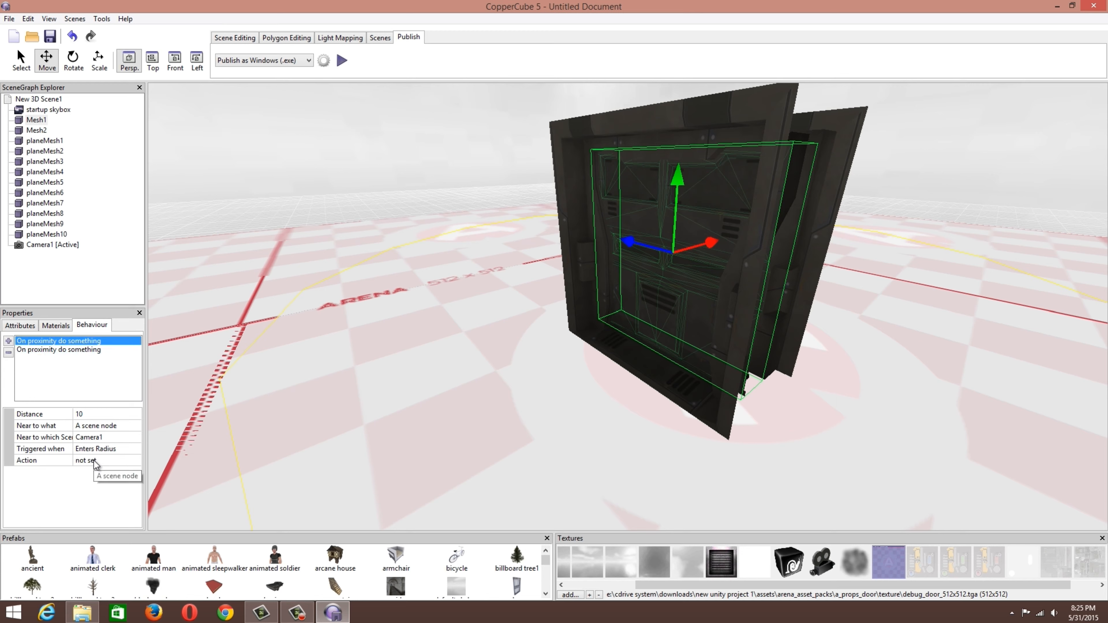
pyautogui.click(63, 351)
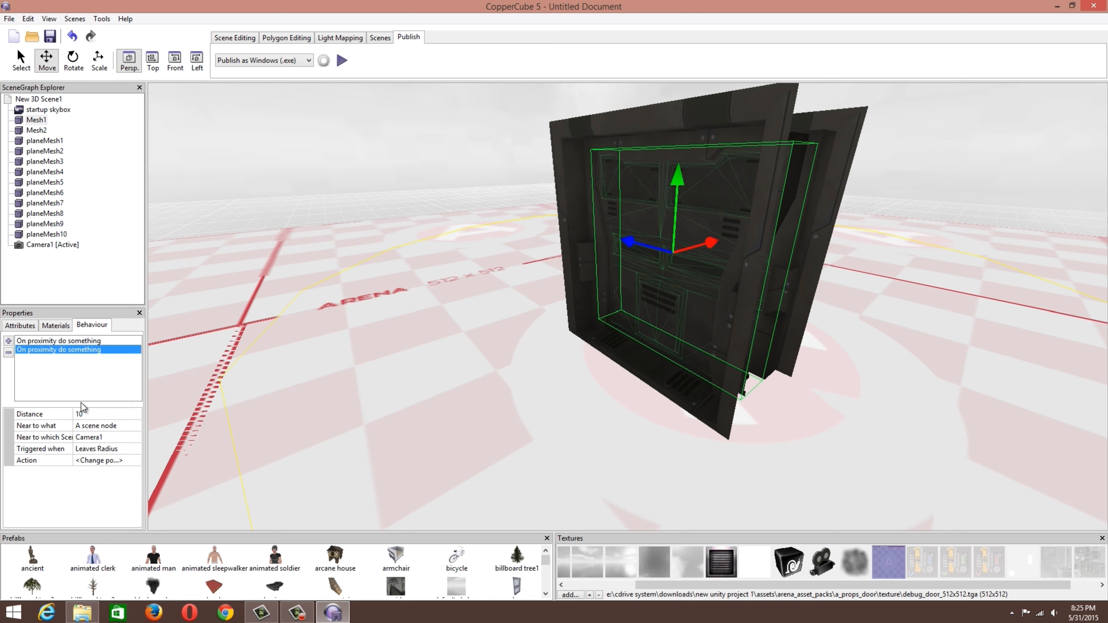
# - Reselect the scene node to change in the Leaves Radius behaviour's position action and accept the edit
pyautogui.click(104, 462)
pyautogui.click(135, 462)
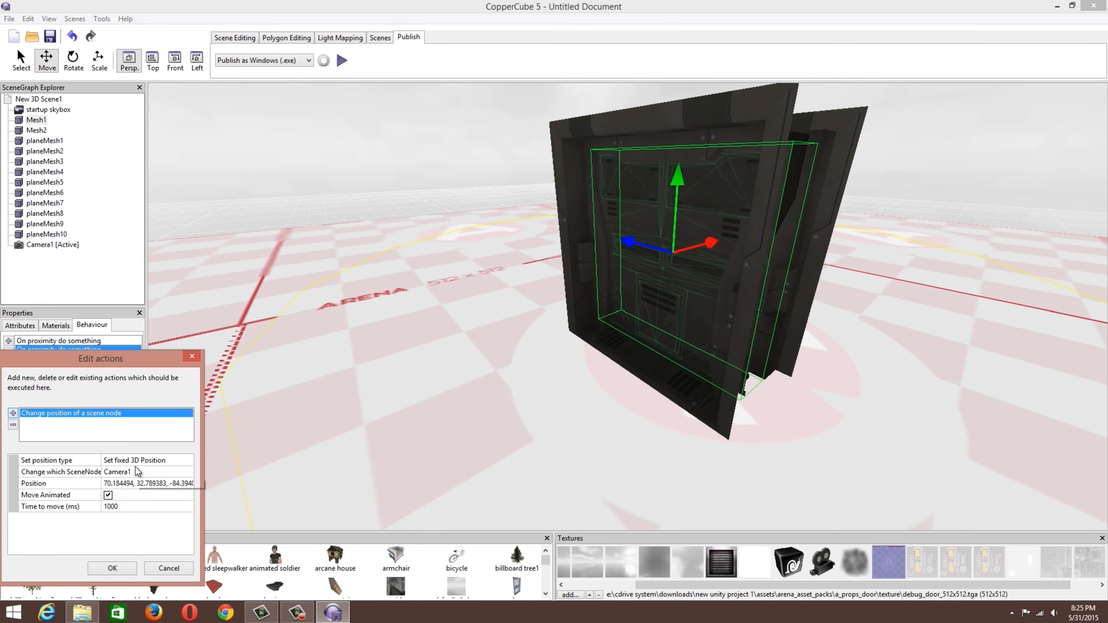
pyautogui.click(138, 469)
pyautogui.click(138, 469)
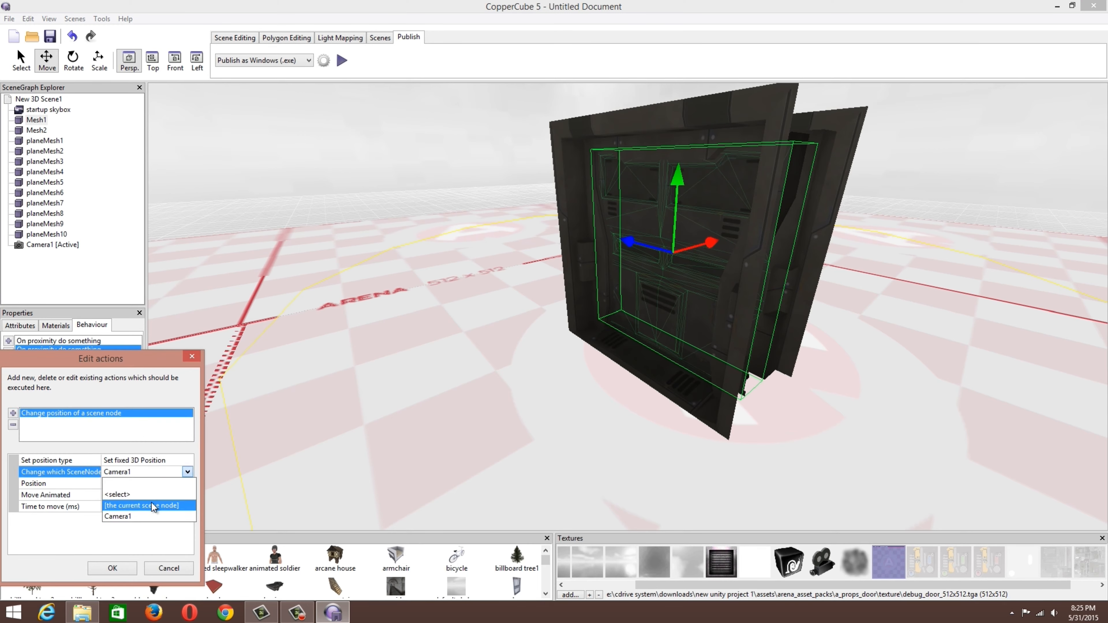
pyautogui.click(172, 495)
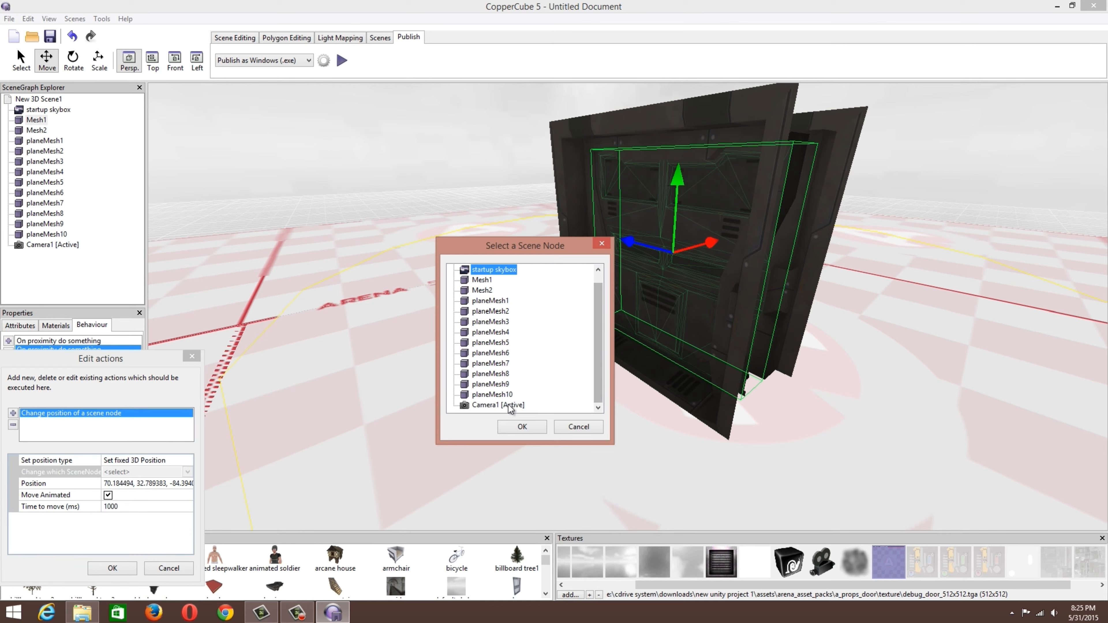
pyautogui.click(516, 427)
pyautogui.click(113, 568)
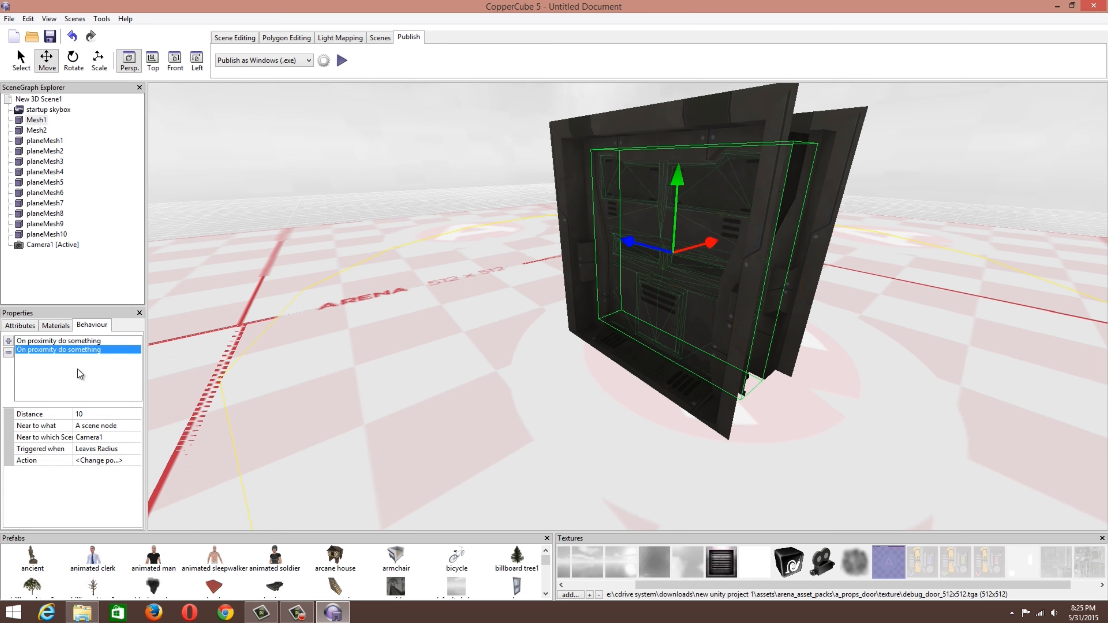
# - Check the Enters Radius behaviour's settings, then run the application and walk toward and away from the door
pyautogui.click(55, 340)
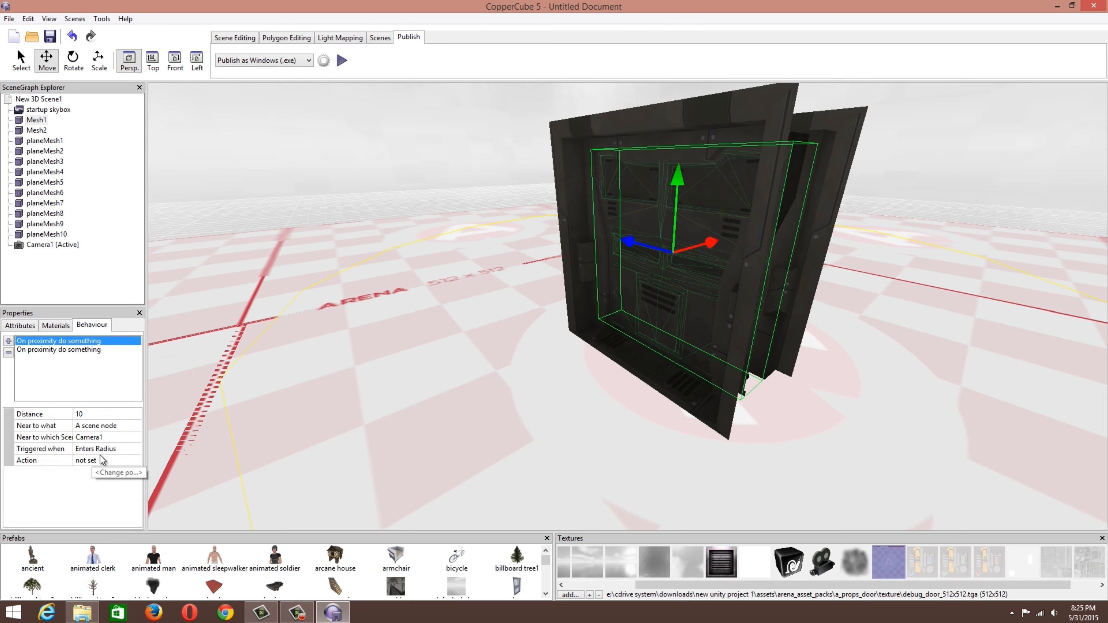
pyautogui.click(342, 60)
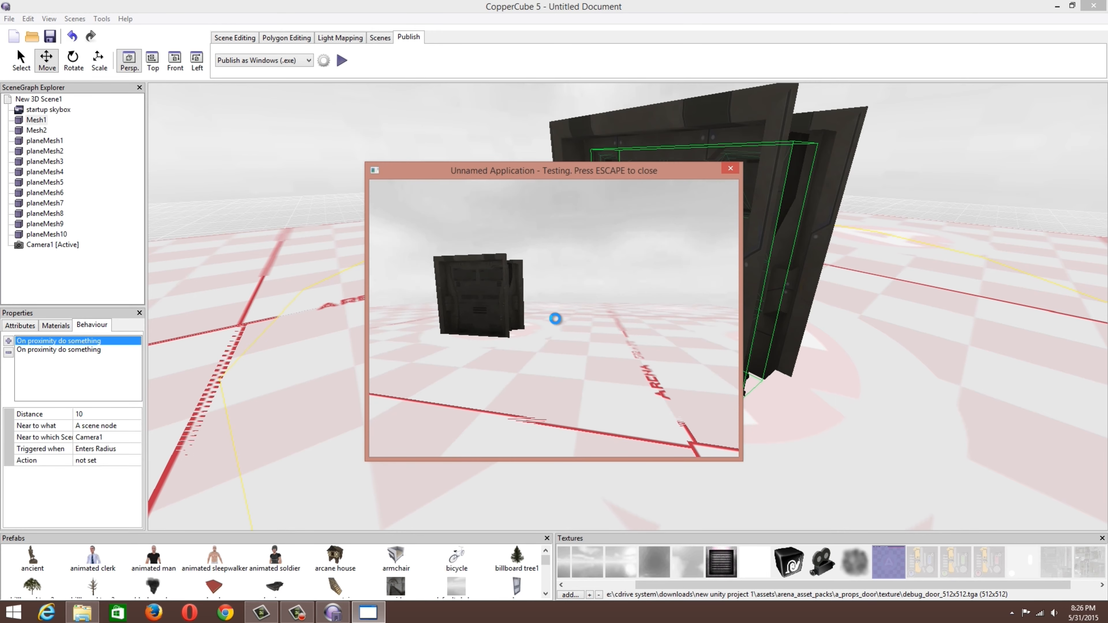
pyautogui.press('w')
pyautogui.press('s')
pyautogui.press('Escape')
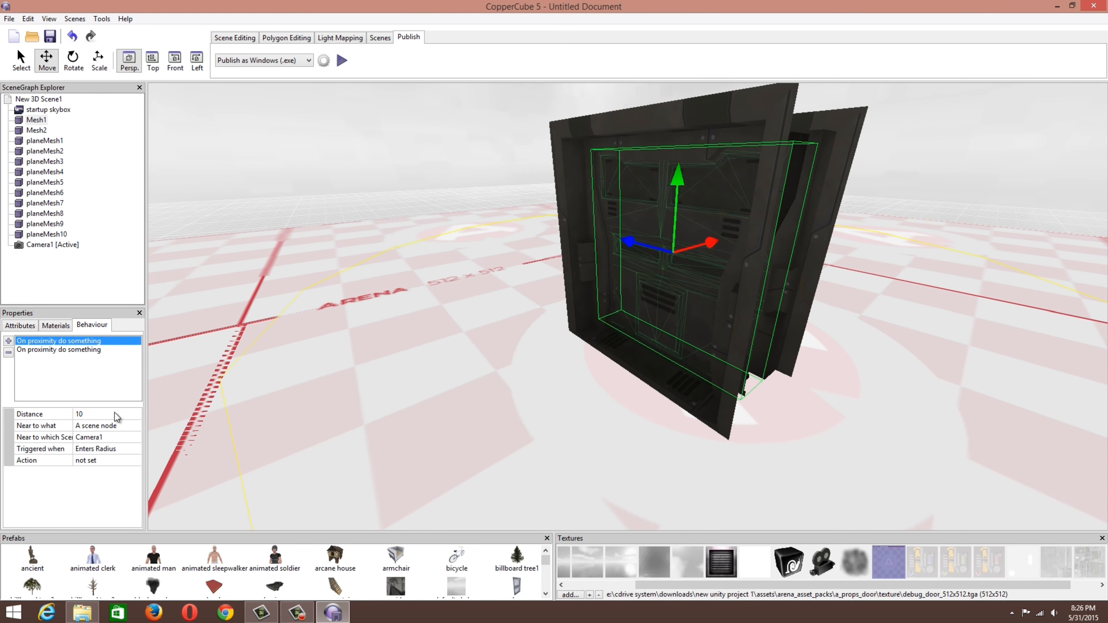
pyautogui.click(109, 464)
pyautogui.click(138, 461)
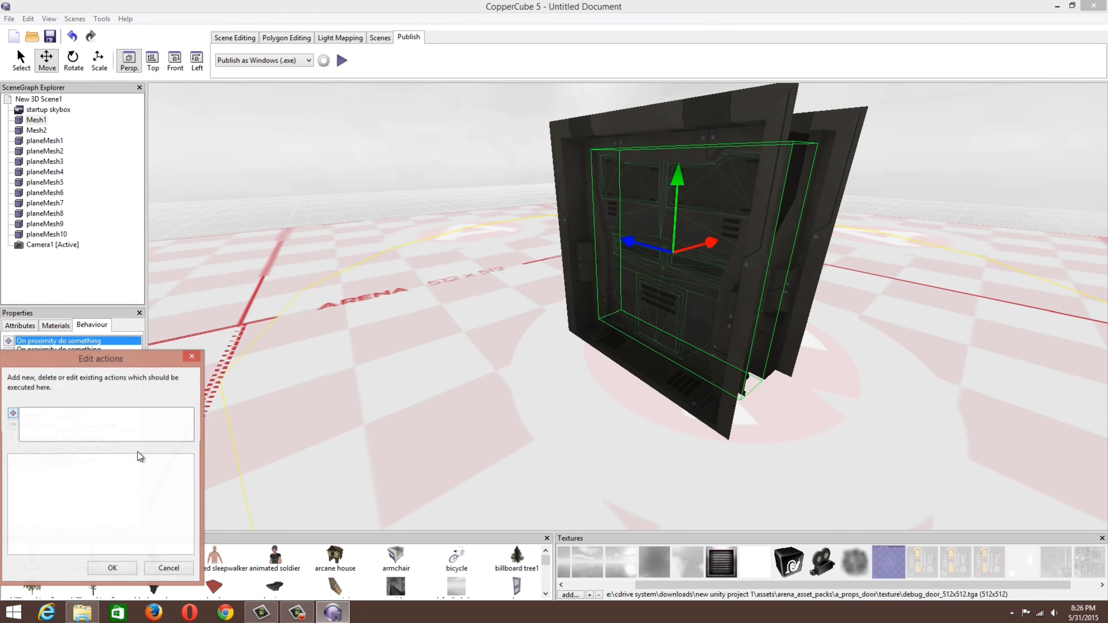
pyautogui.click(13, 415)
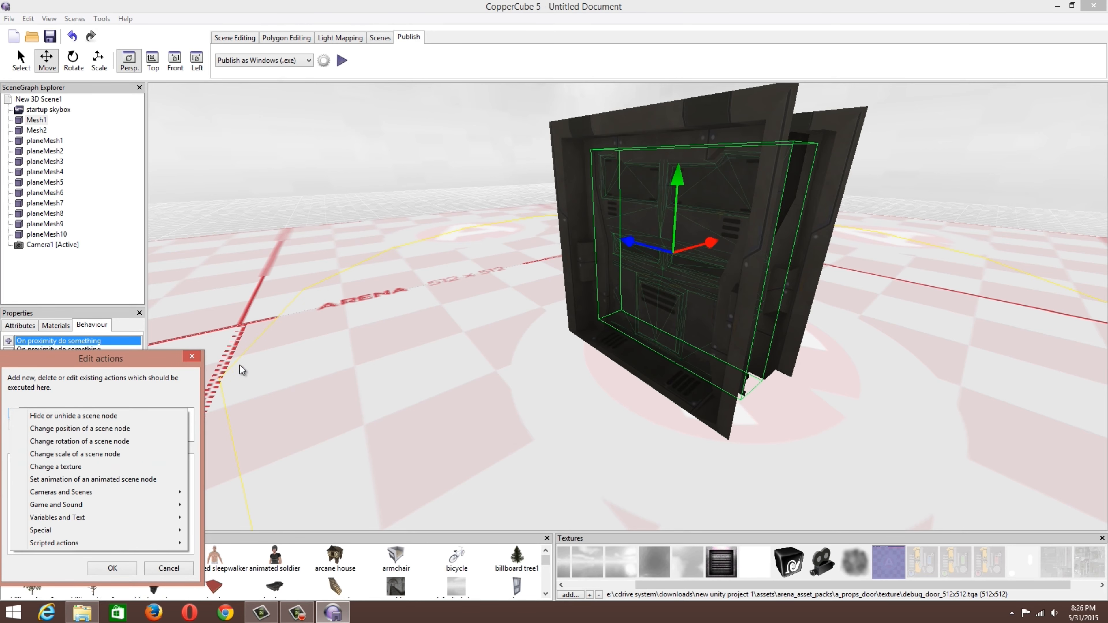
pyautogui.click(192, 356)
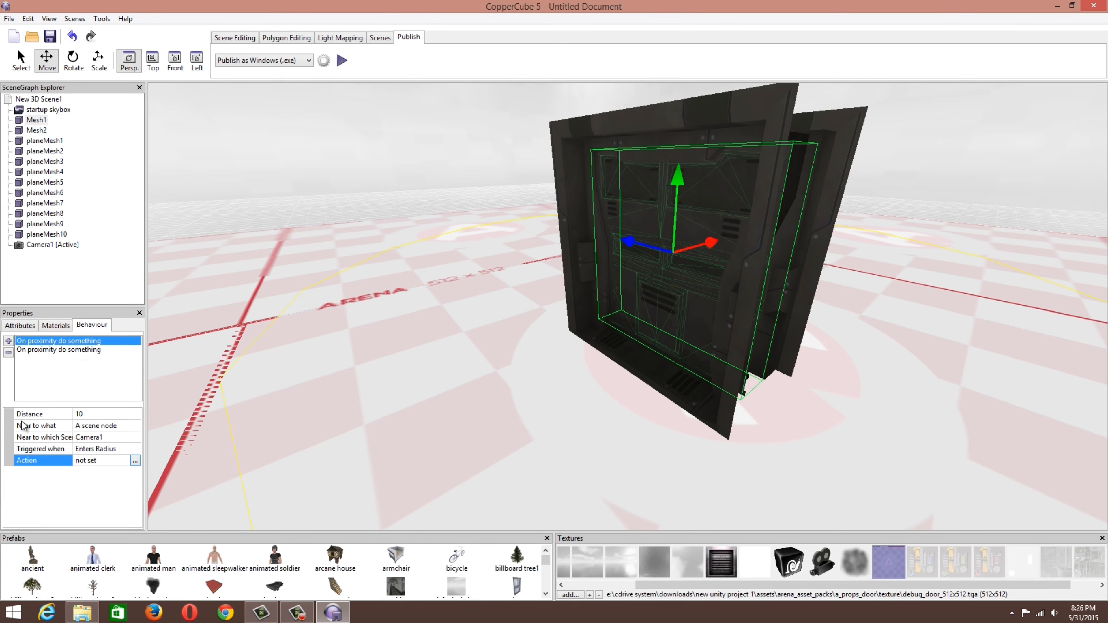
pyautogui.click(136, 461)
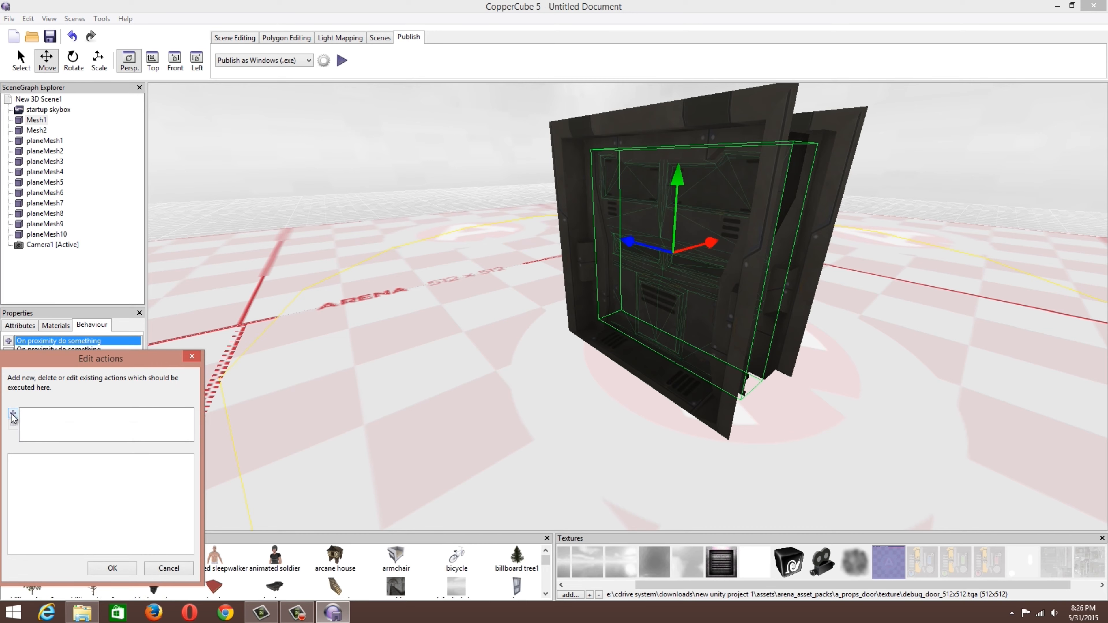
pyautogui.click(192, 358)
# - Raise the door mesh Mesh1 above its frame to Y about 46.6, copy its Position value, and return to its behaviours
pyautogui.moveTo(458, 314); pyautogui.dragTo(603, 326, button='middle')
pyautogui.moveTo(632, 271); pyautogui.dragTo(620, 125)
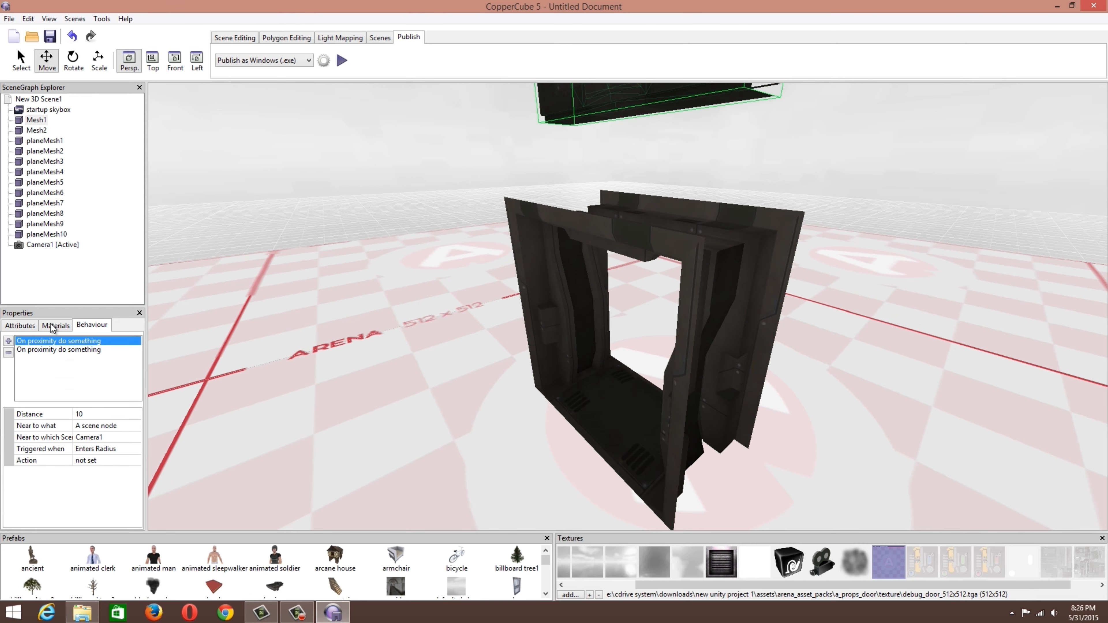
pyautogui.click(11, 325)
pyautogui.click(113, 362)
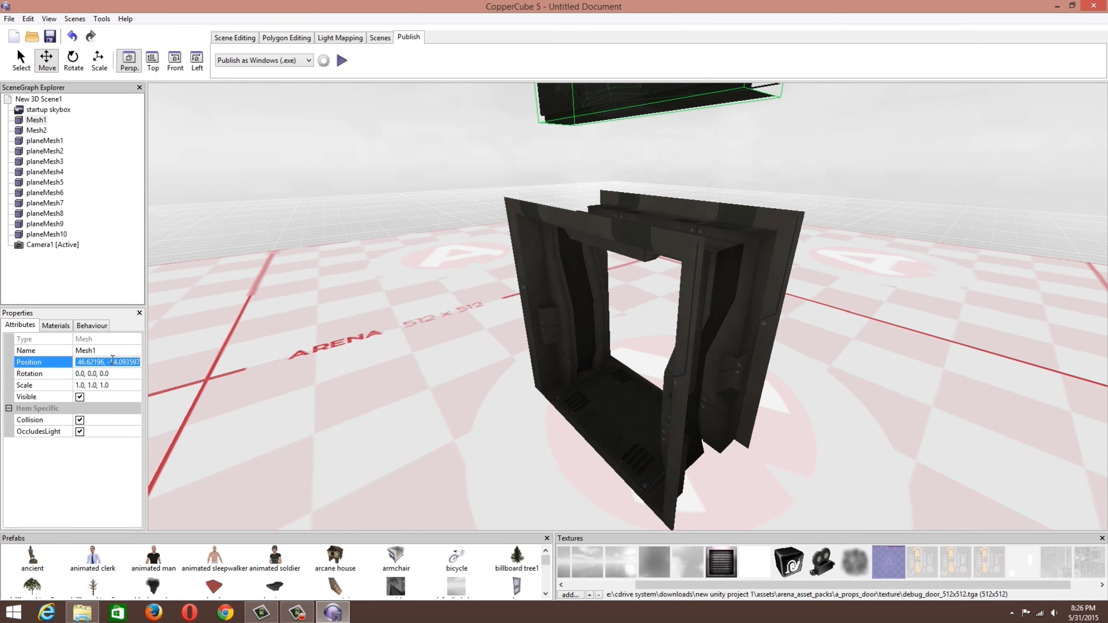
pyautogui.click(92, 325)
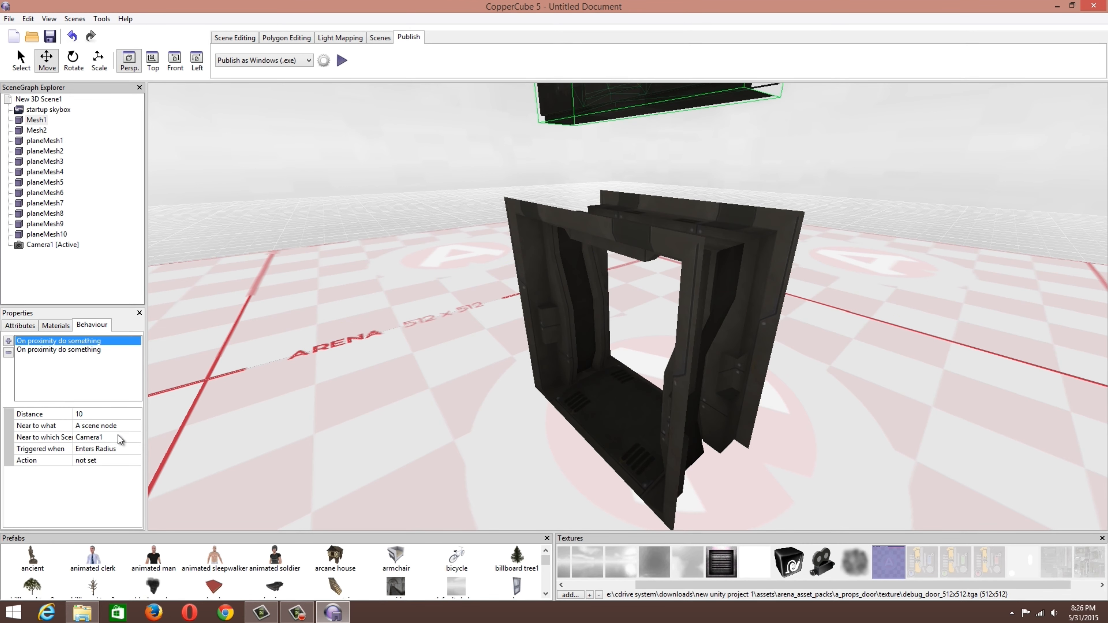
# - Add a "Change position of a scene node" action to the Enters Radius behaviour and target Mesh1
pyautogui.click(93, 462)
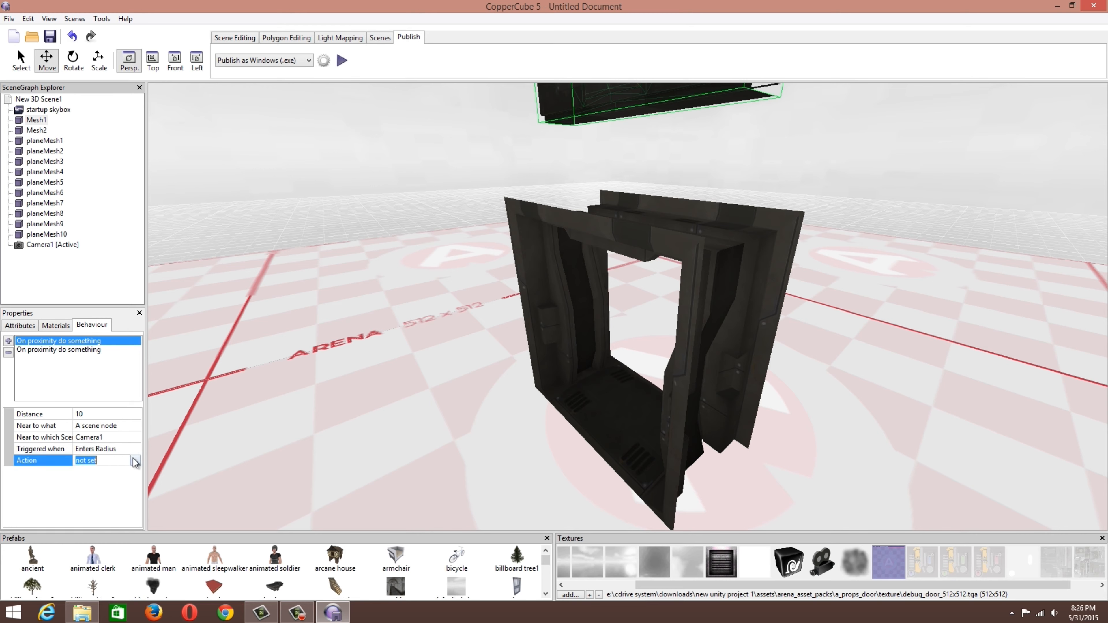
pyautogui.click(135, 461)
pyautogui.click(13, 413)
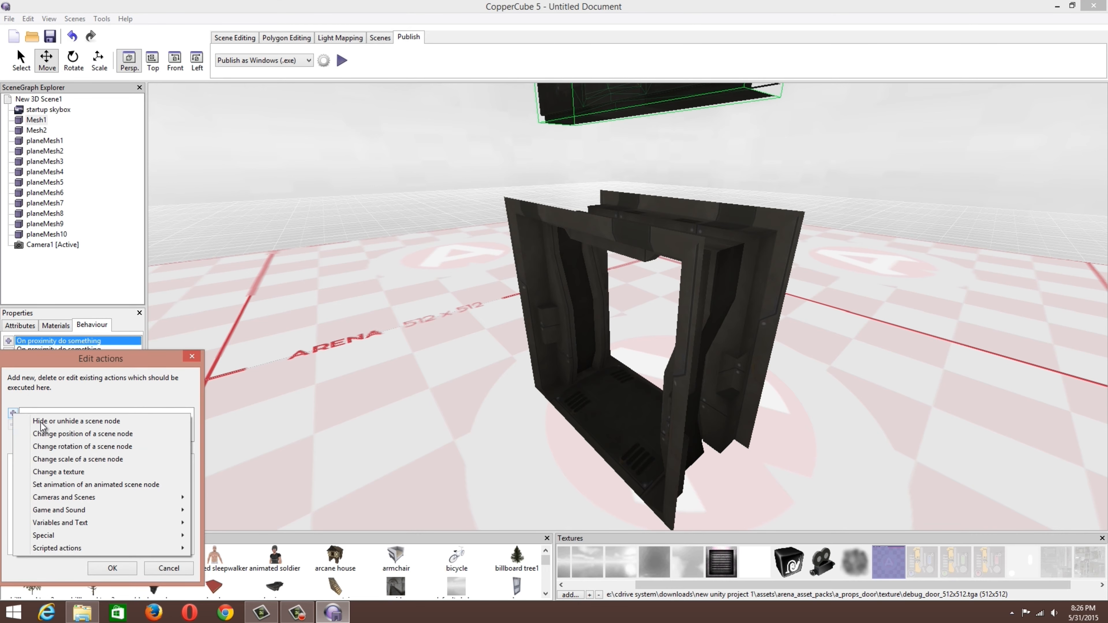
pyautogui.click(64, 433)
pyautogui.click(125, 471)
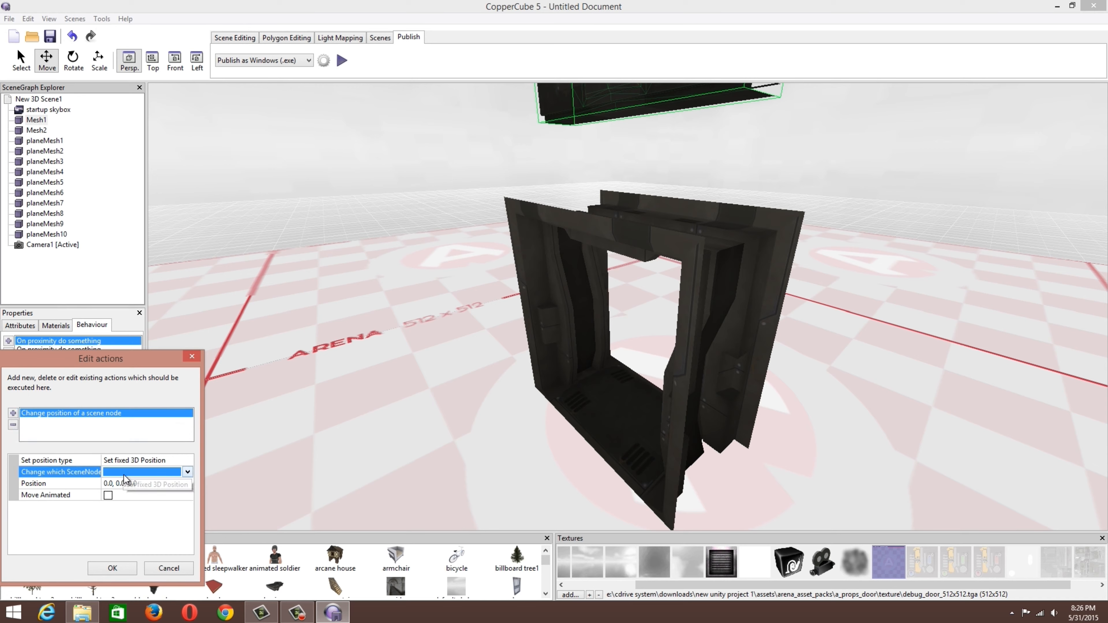
pyautogui.click(124, 472)
pyautogui.click(119, 494)
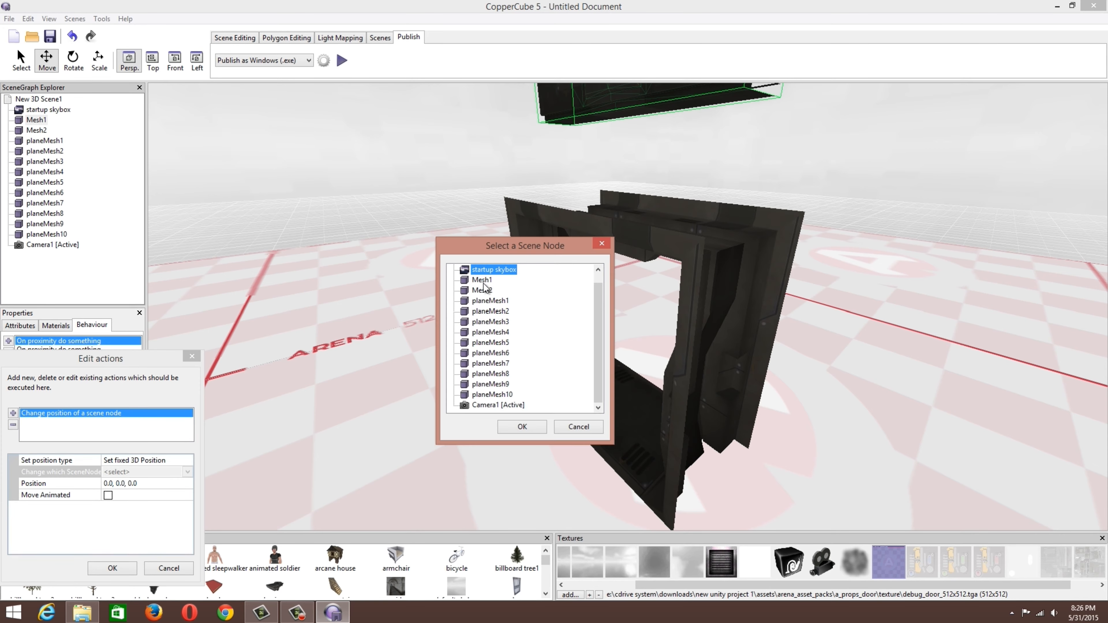
pyautogui.click(482, 281)
pyautogui.click(522, 427)
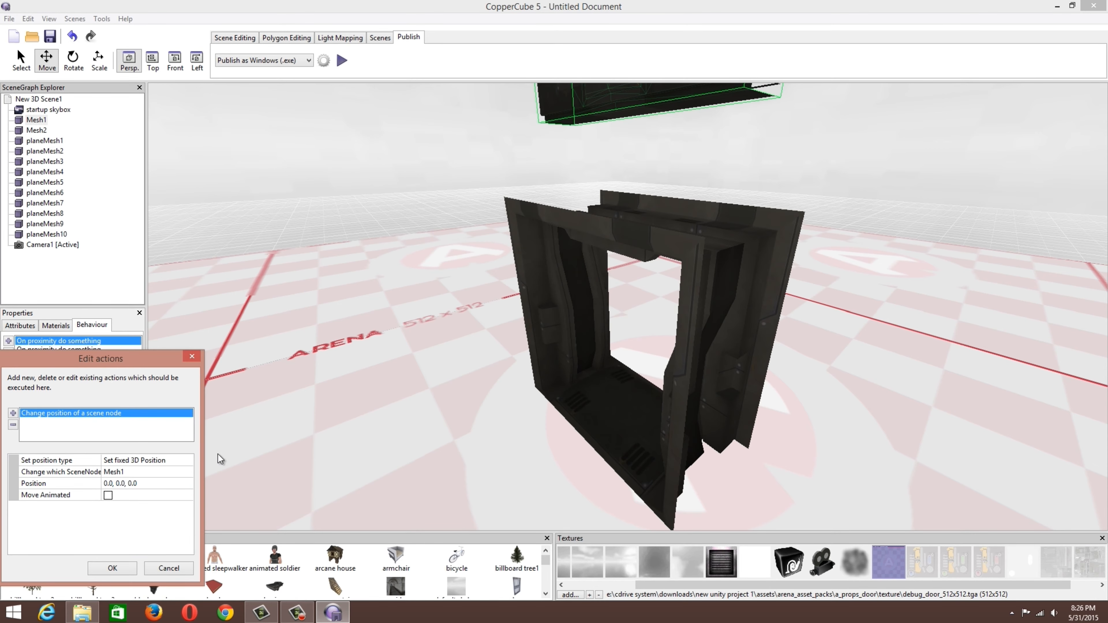
# - Set the action's position to the copied 38.232613, 46.62196, -54.093597, enable Move Animated and accept the action
pyautogui.click(124, 485)
pyautogui.hotkey('ctrl', 'v')
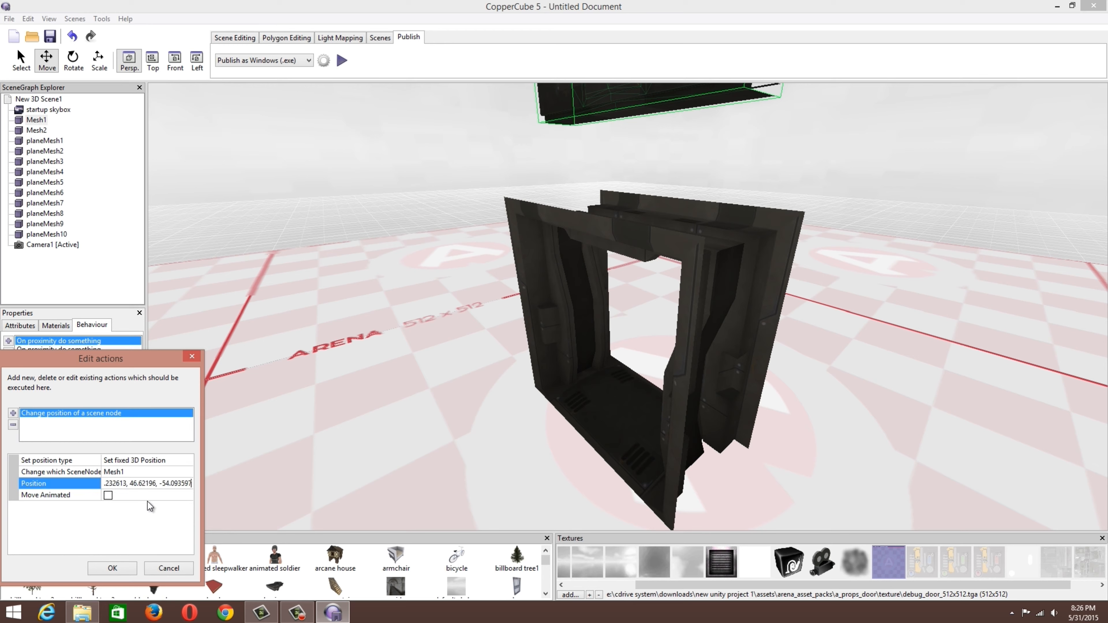
pyautogui.click(108, 496)
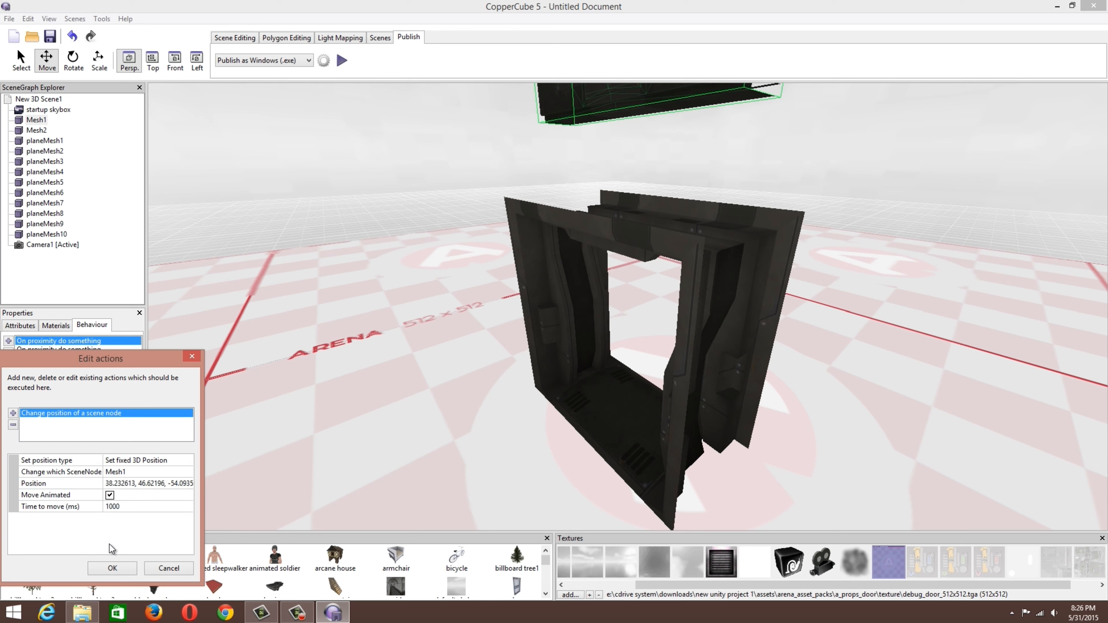
pyautogui.click(112, 568)
# - Copy the position from the Leaves Radius action and apply it to Mesh1 as 70.184494, 32.789383, -84.394081
pyautogui.click(46, 350)
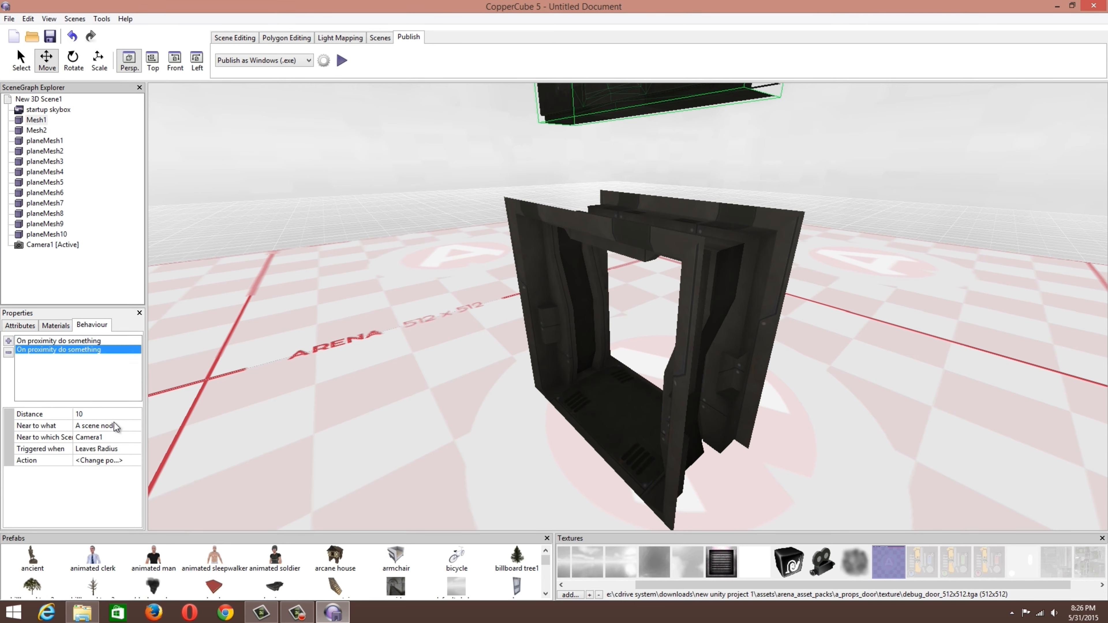
pyautogui.click(116, 460)
pyautogui.click(139, 461)
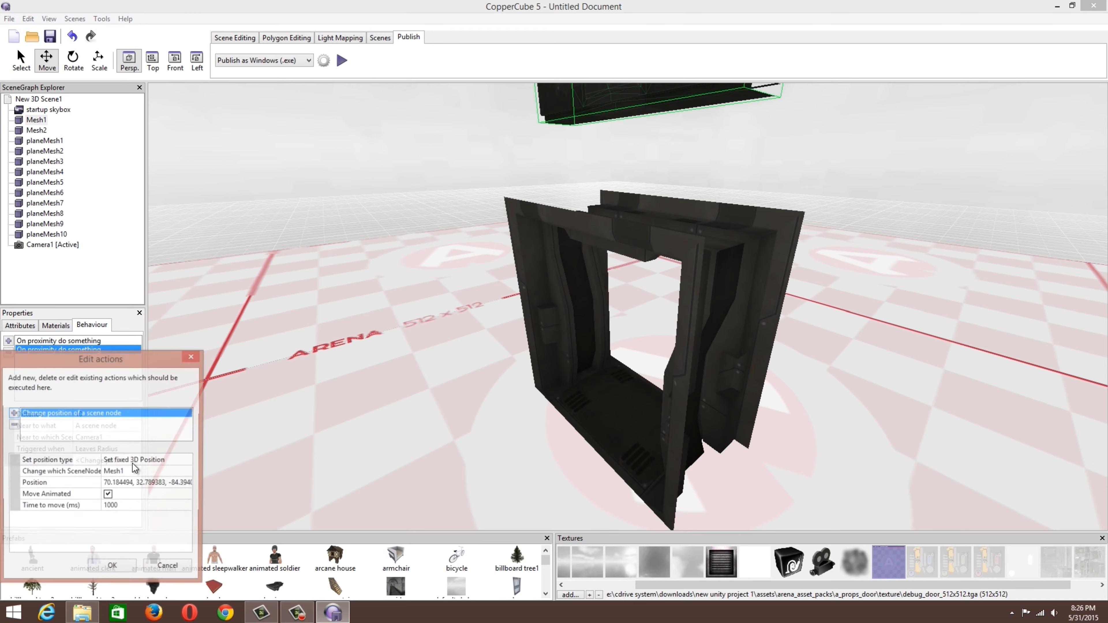
pyautogui.click(129, 481)
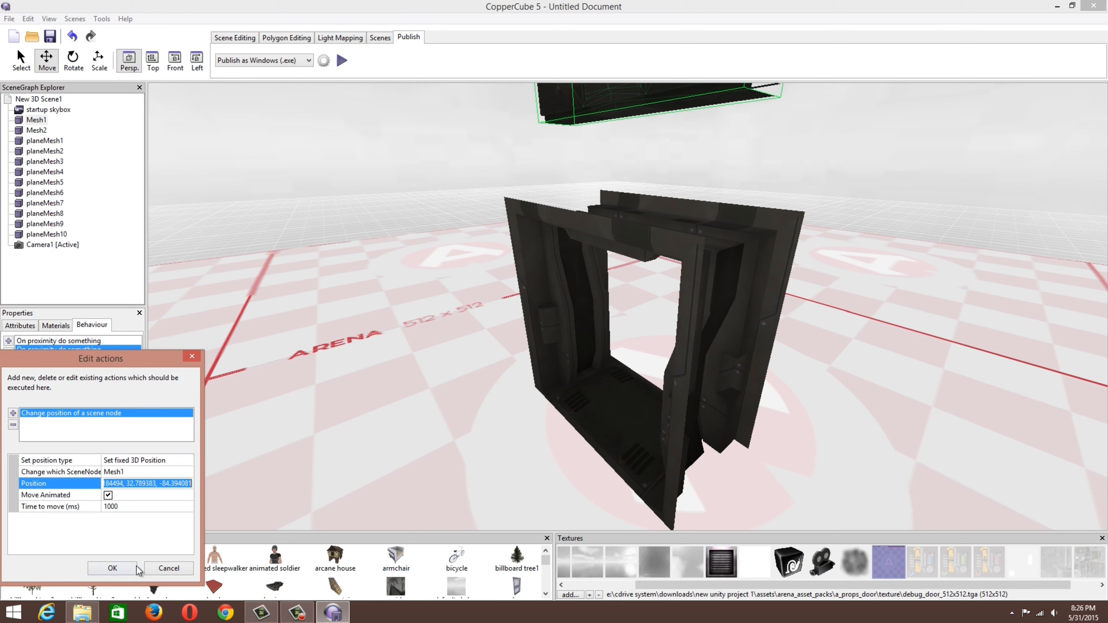
pyautogui.click(111, 568)
pyautogui.click(21, 325)
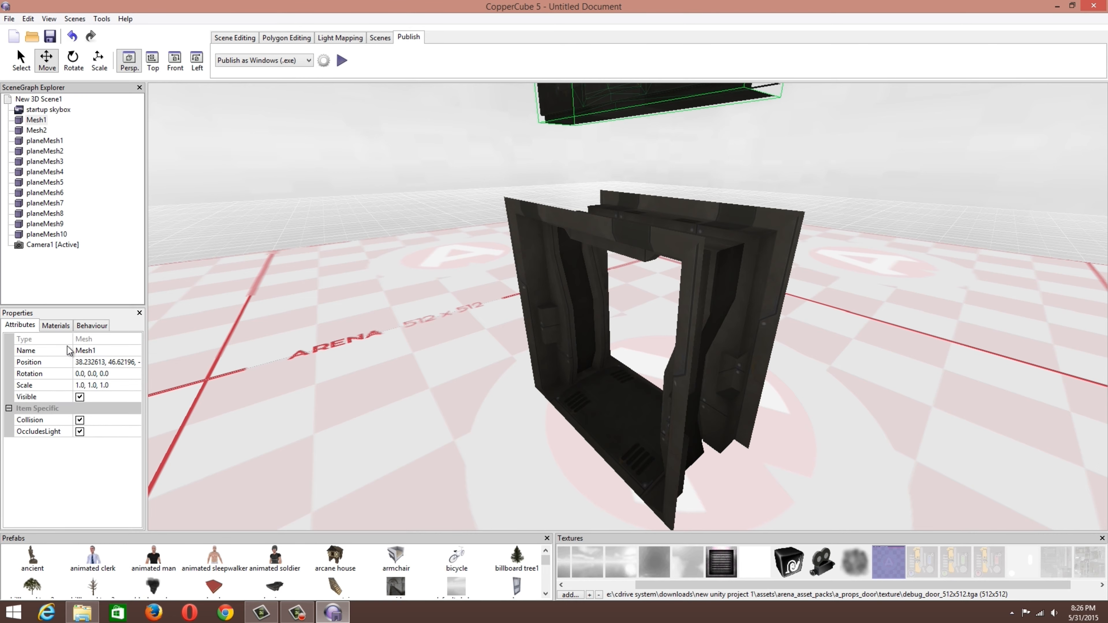
pyautogui.click(91, 365)
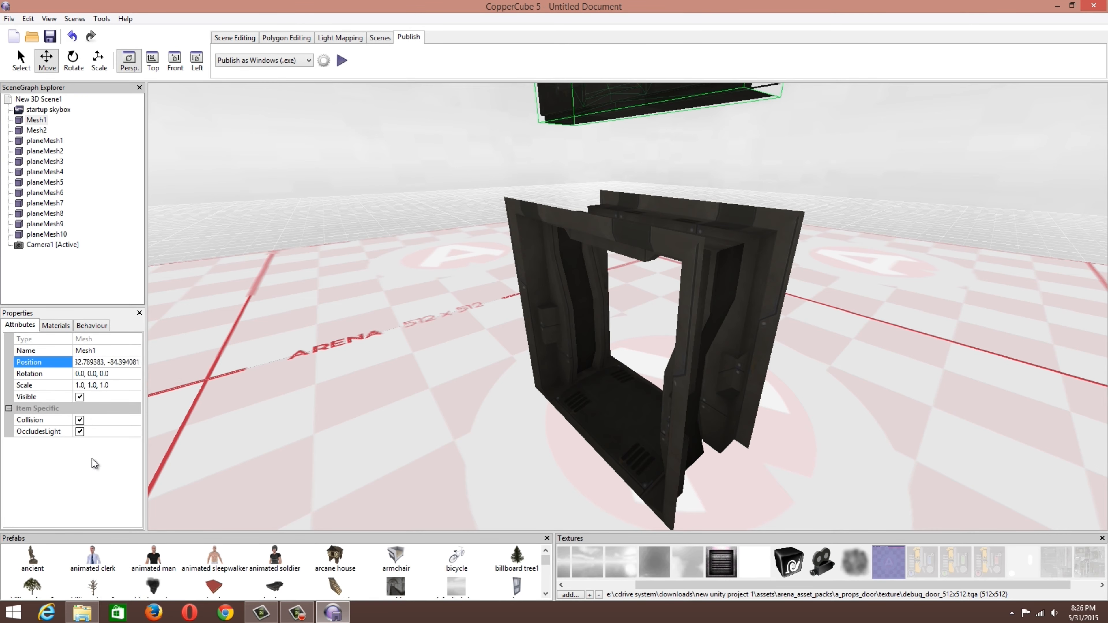
pyautogui.press('Return')
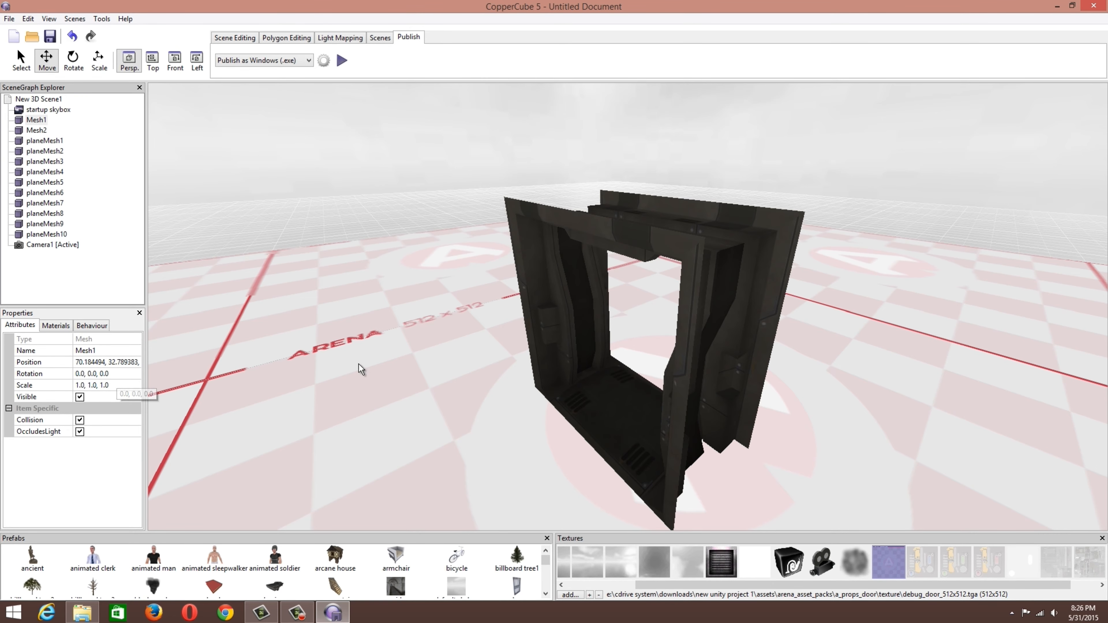
# - Compare the placement and Position values of the door Mesh1 and the frame Mesh2 in the scene
pyautogui.moveTo(359, 364); pyautogui.dragTo(406, 365, button='middle')
pyautogui.scroll(-5, 406, 365)
pyautogui.moveTo(557, 413); pyautogui.dragTo(505, 403, button='middle')
pyautogui.scroll(3, 535, 408)
pyautogui.moveTo(474, 305); pyautogui.dragTo(454, 315, button='middle')
pyautogui.scroll(4, 454, 315)
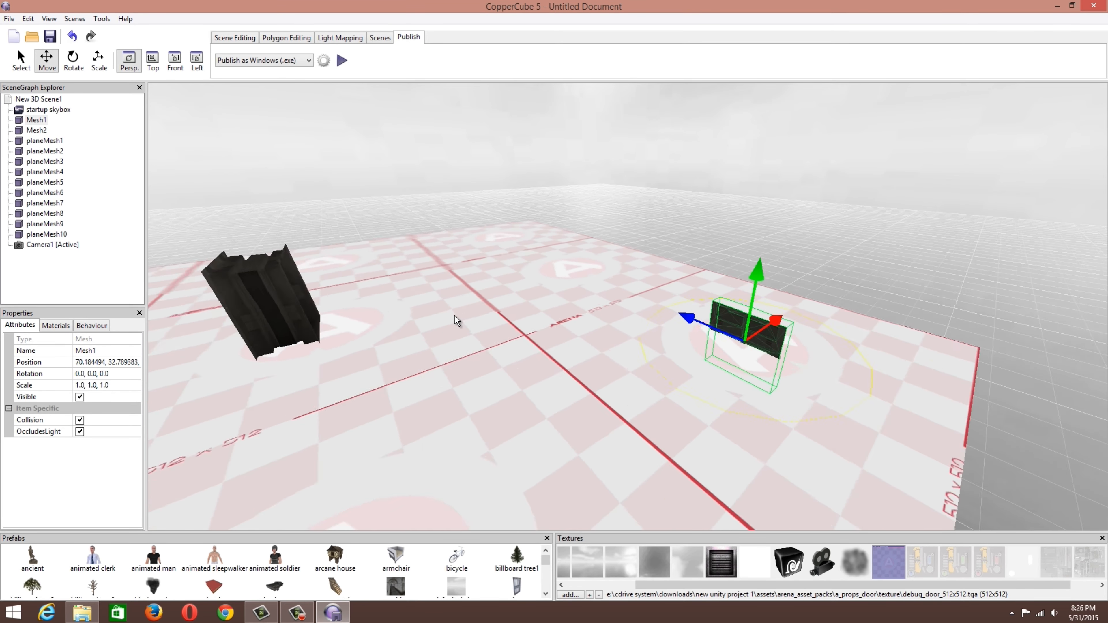
pyautogui.scroll(-3, 454, 316)
pyautogui.click(264, 287)
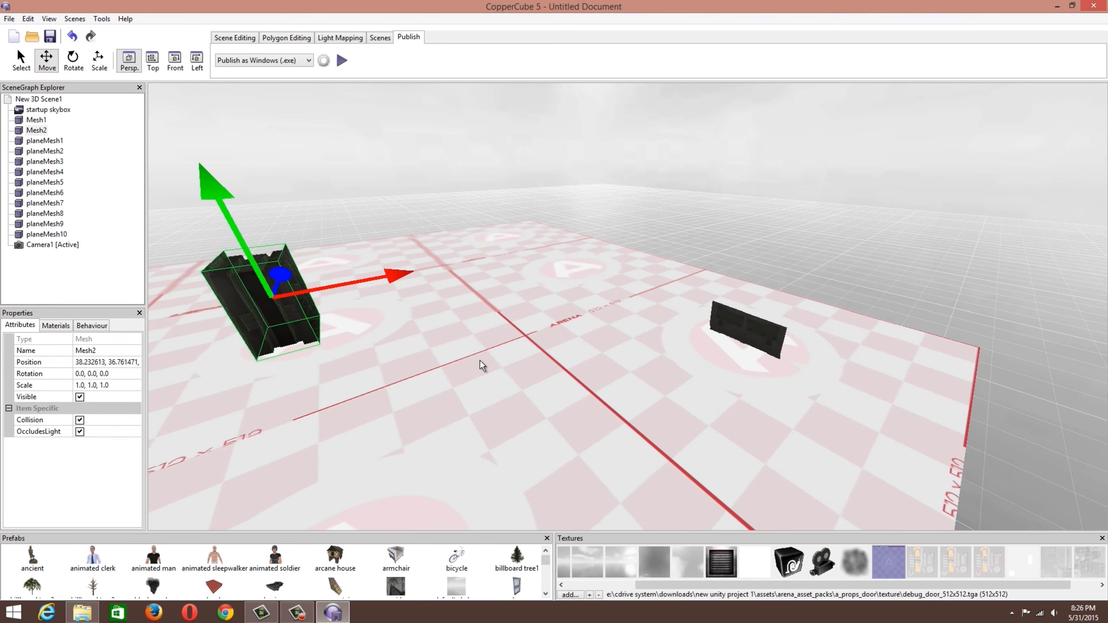
pyautogui.moveTo(479, 361); pyautogui.dragTo(539, 363, button='middle')
pyautogui.click(822, 342)
pyautogui.moveTo(477, 390); pyautogui.dragTo(522, 392, button='middle')
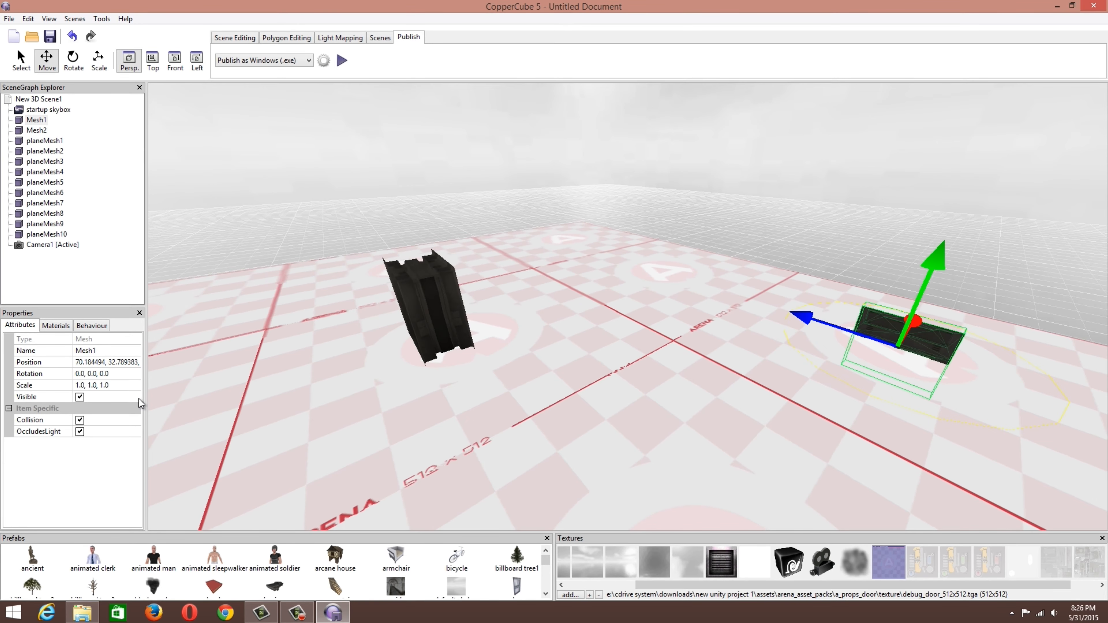
pyautogui.click(122, 366)
pyautogui.moveTo(499, 319); pyautogui.dragTo(555, 309, button='middle')
pyautogui.click(527, 314)
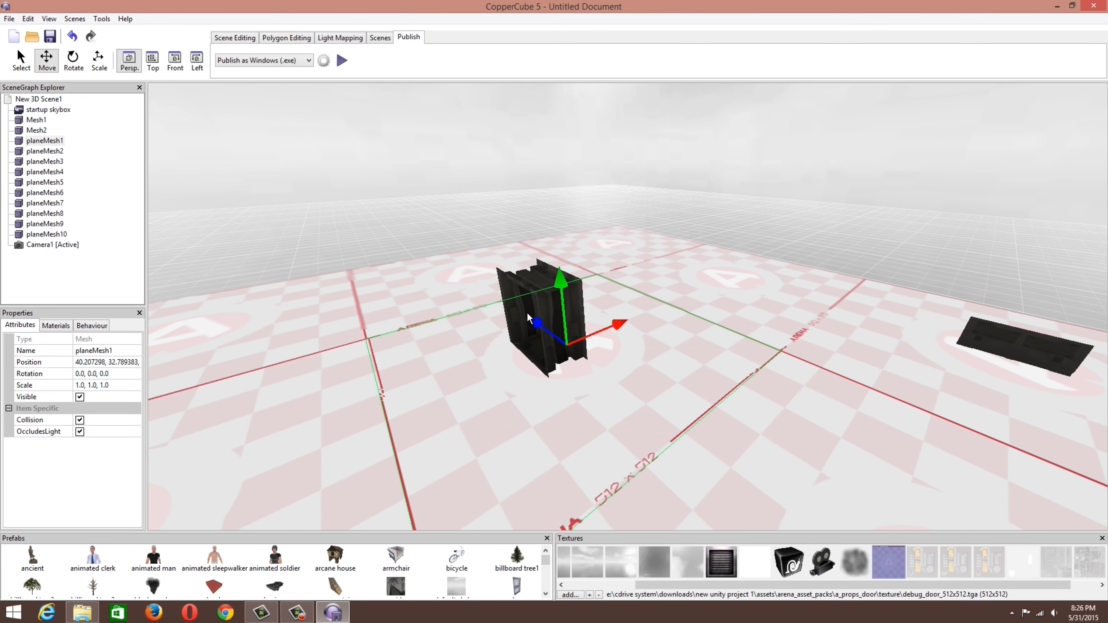
pyautogui.moveTo(590, 334); pyautogui.dragTo(637, 319)
pyautogui.hotkey('ctrl', 'z')
# - Copy the frame Mesh2's Position and apply it to the door Mesh1 so the door sits inside the frame
pyautogui.moveTo(521, 302); pyautogui.dragTo(520, 289, button='middle')
pyautogui.click(515, 262)
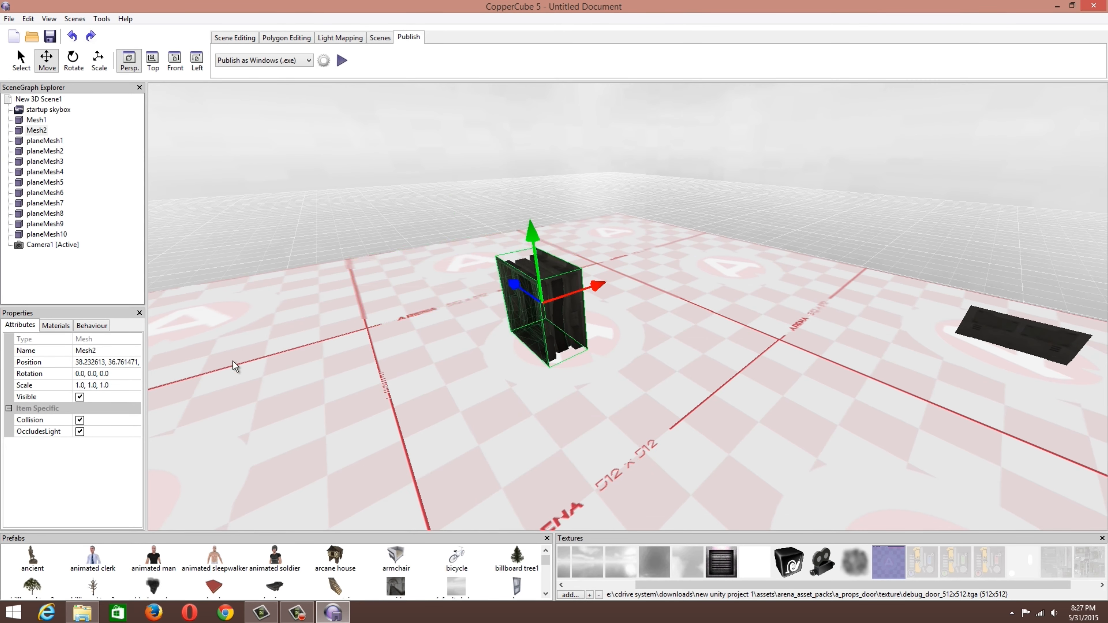
pyautogui.click(116, 367)
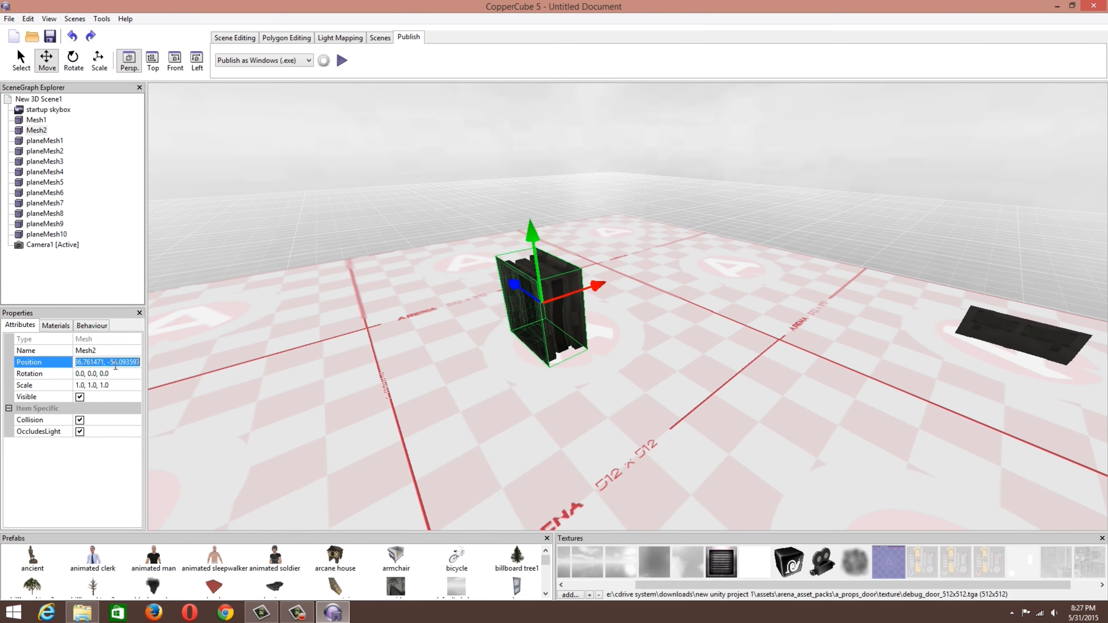
pyautogui.click(988, 336)
pyautogui.click(117, 359)
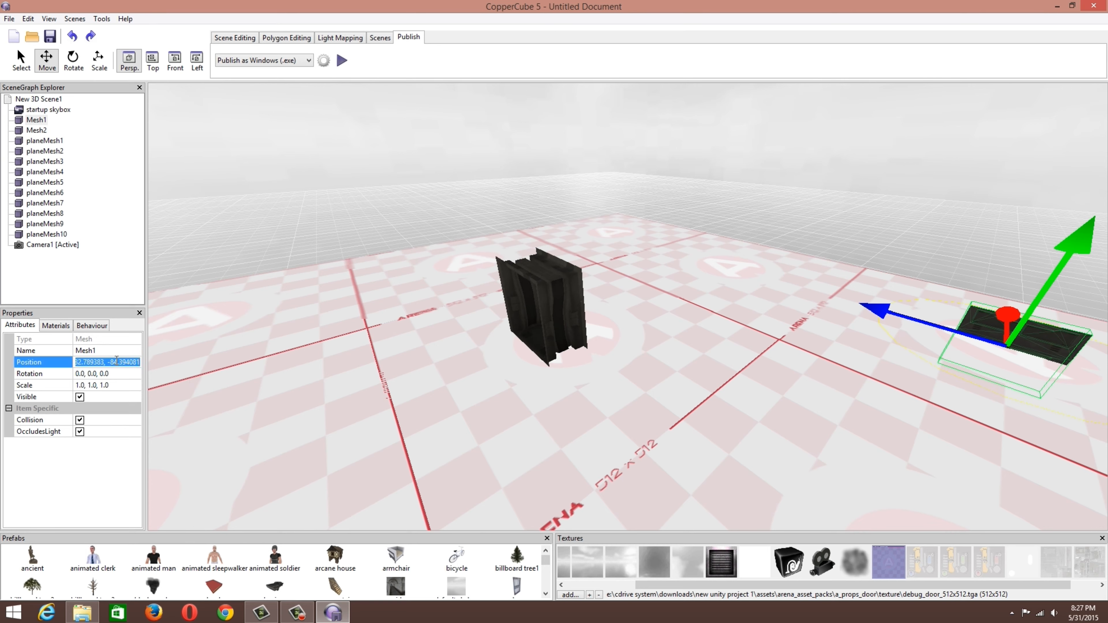
pyautogui.hotkey('ctrl', 'v')
pyautogui.press('Return')
# - Run the application, walk toward and away from the door to test its movement, and close the test
pyautogui.click(342, 65)
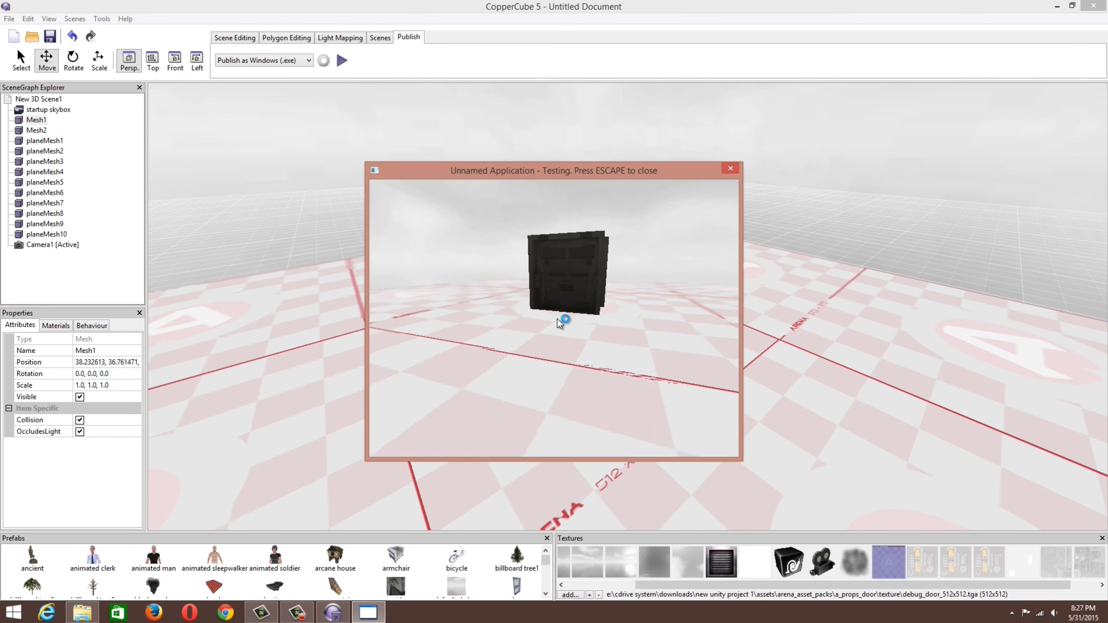
pyautogui.press('w')
pyautogui.press('s')
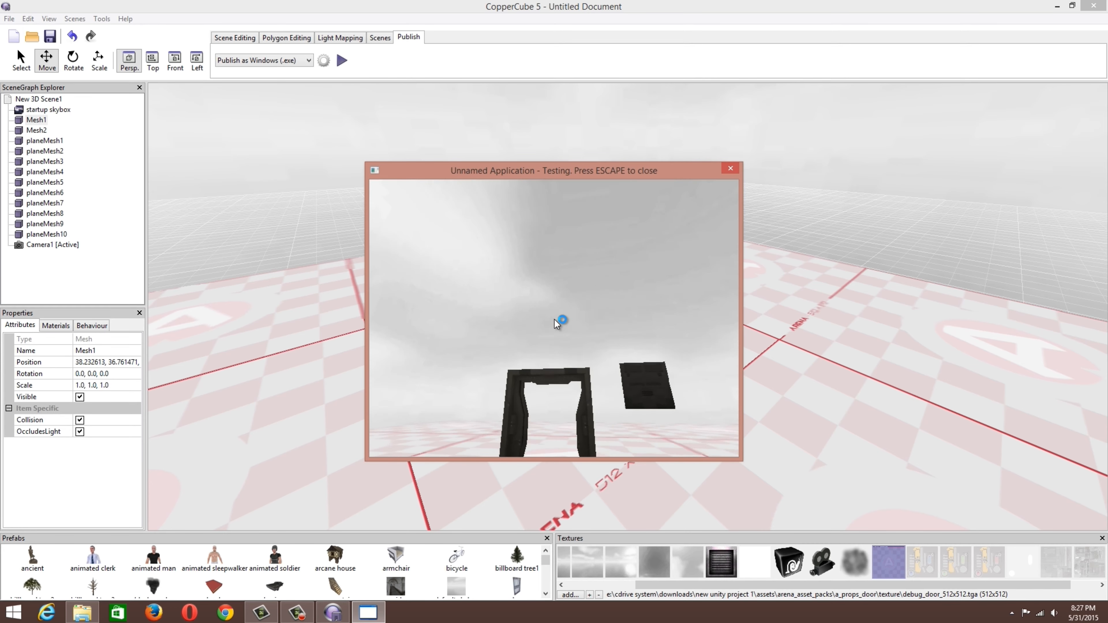
pyautogui.press('Escape')
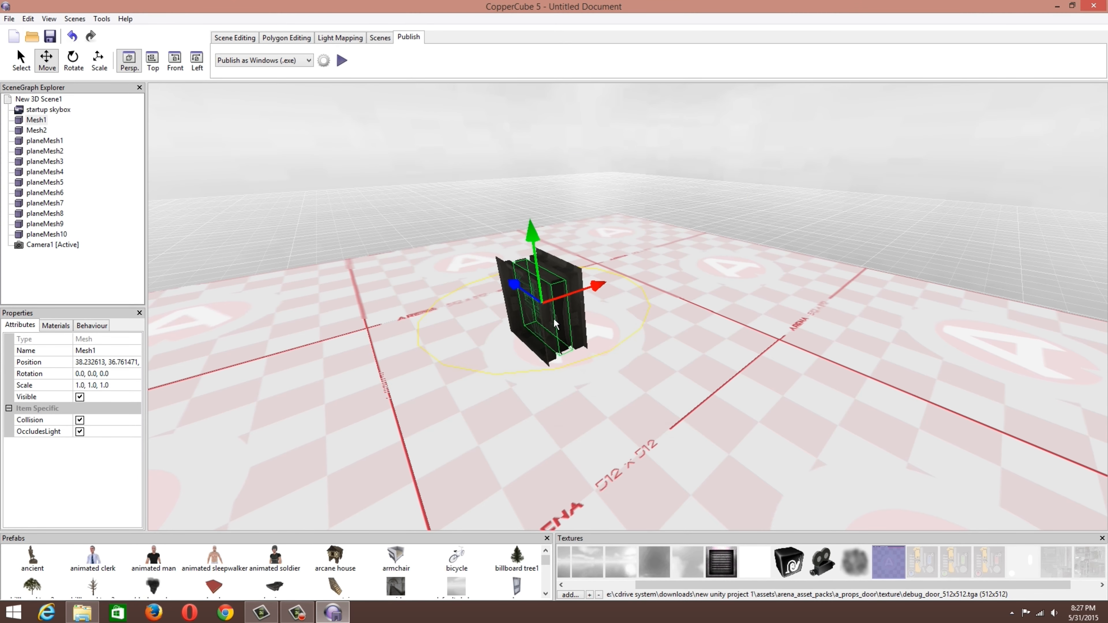
# - Raise the door Mesh1 above its frame to Y about 46.4 and copy its Position value
pyautogui.click(87, 325)
pyautogui.click(44, 351)
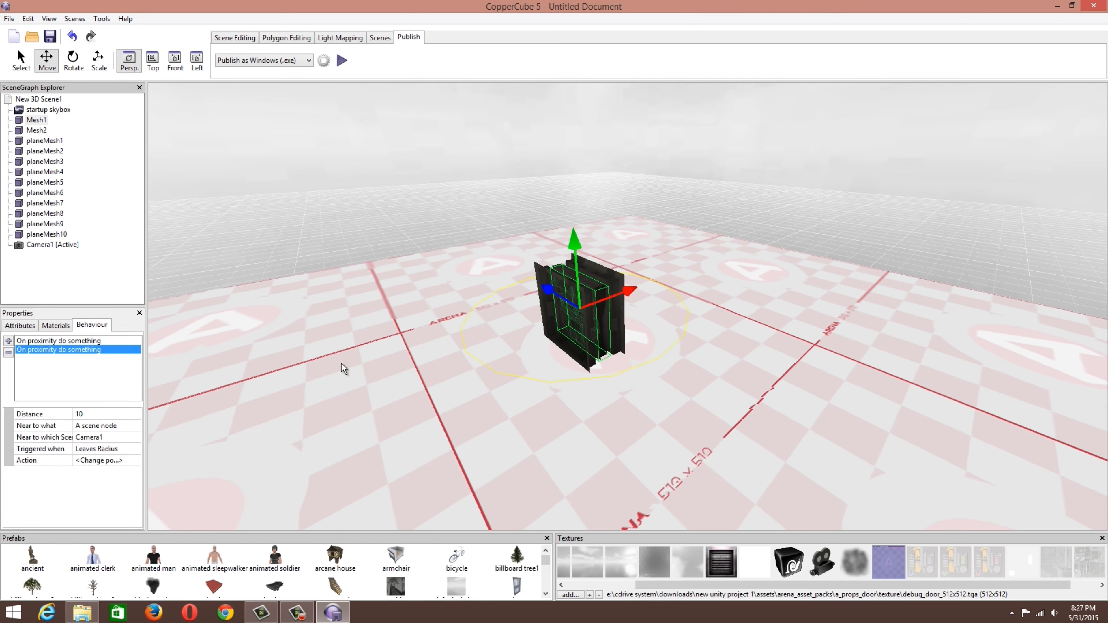
pyautogui.moveTo(573, 240); pyautogui.dragTo(563, 196)
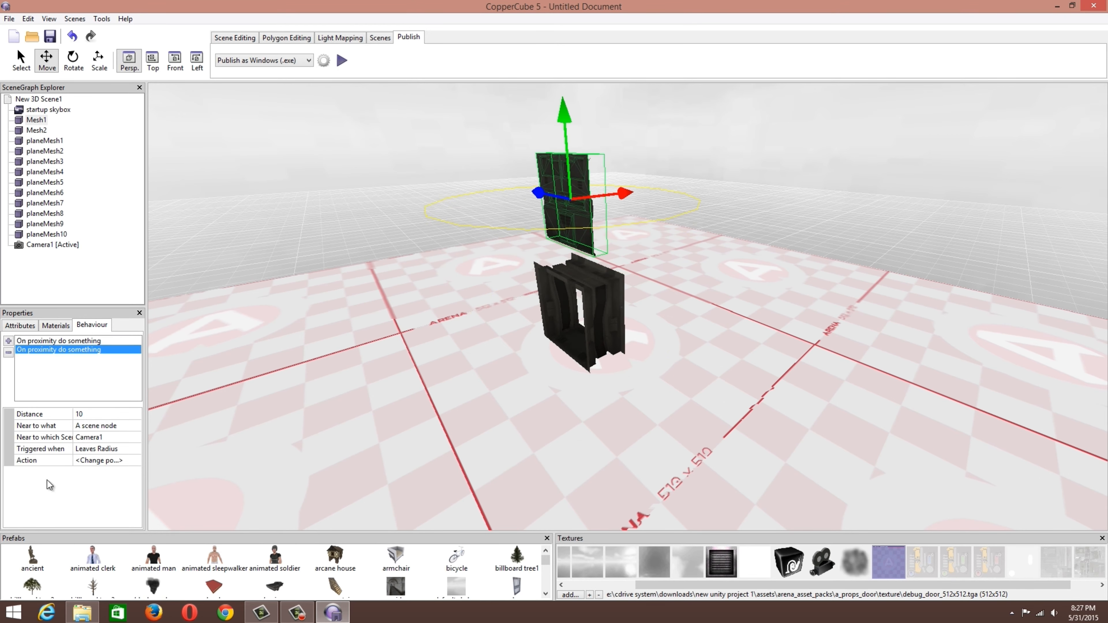
pyautogui.click(132, 461)
pyautogui.click(132, 461)
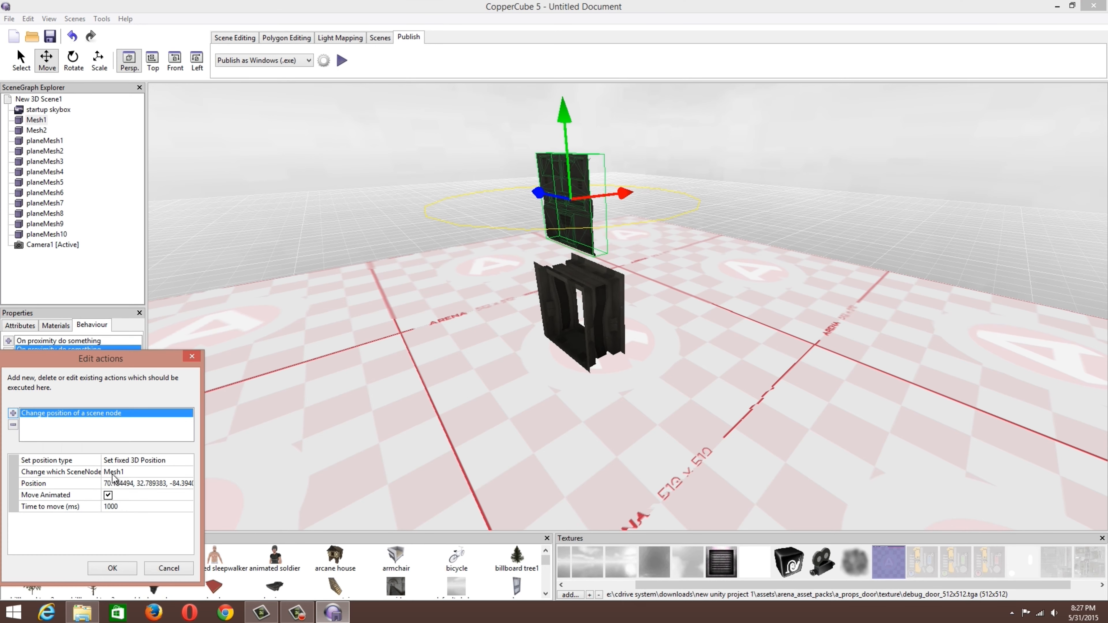
pyautogui.click(192, 356)
pyautogui.click(26, 327)
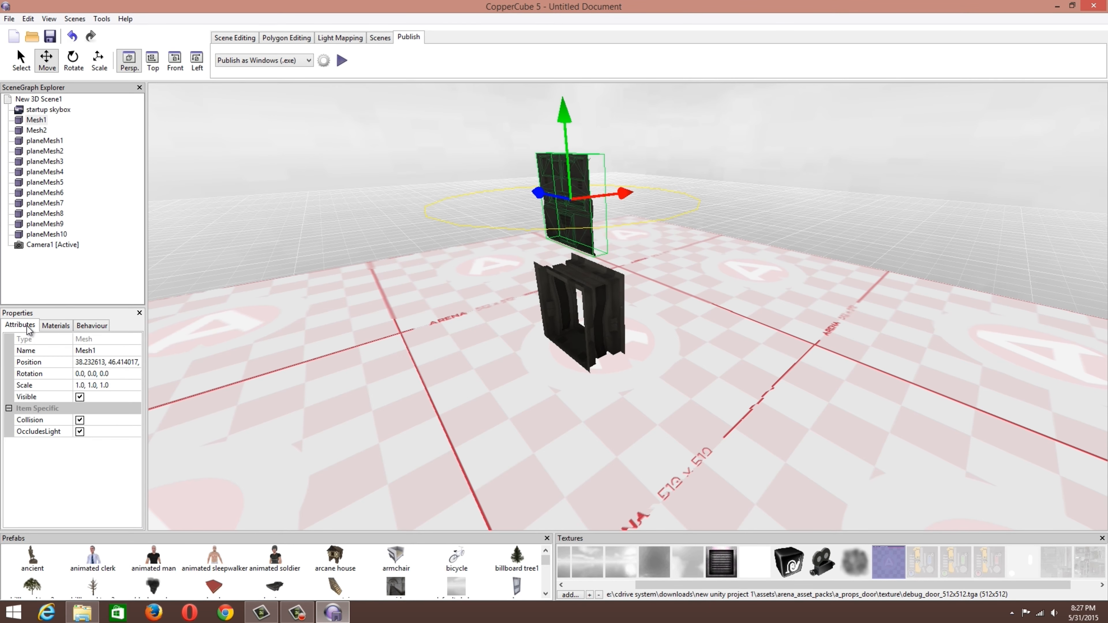
pyautogui.click(112, 362)
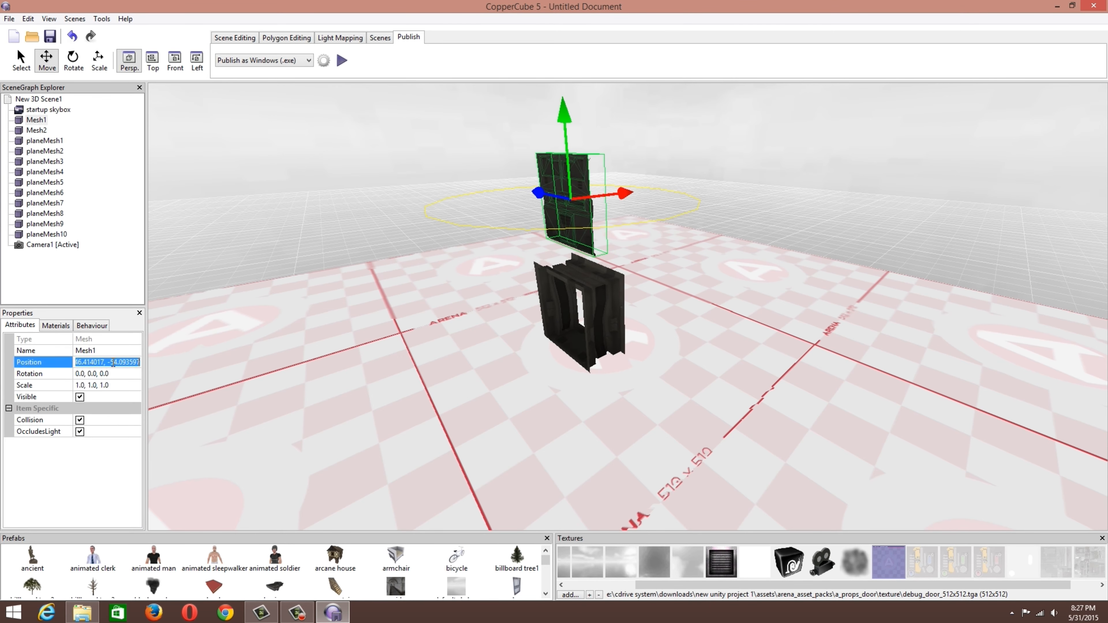
# - Set the position in the Leaves Radius behaviour's action to the copied 38.232613, 46.414017, -54.093597 and accept it
pyautogui.click(95, 326)
pyautogui.click(130, 465)
pyautogui.click(130, 464)
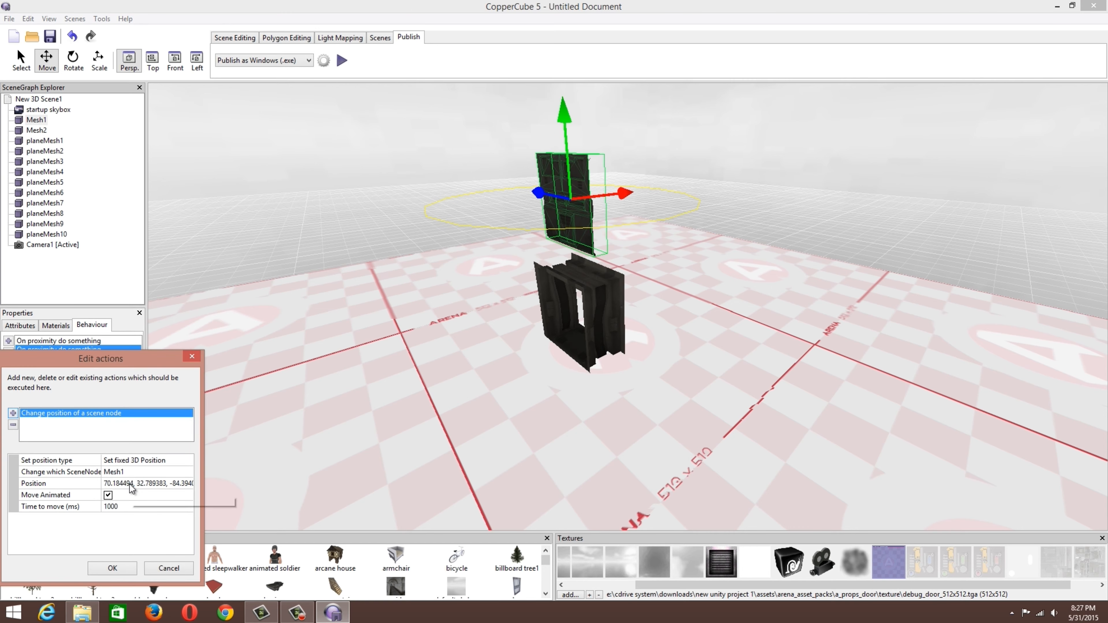
pyautogui.click(131, 485)
pyautogui.hotkey('ctrl', 'v')
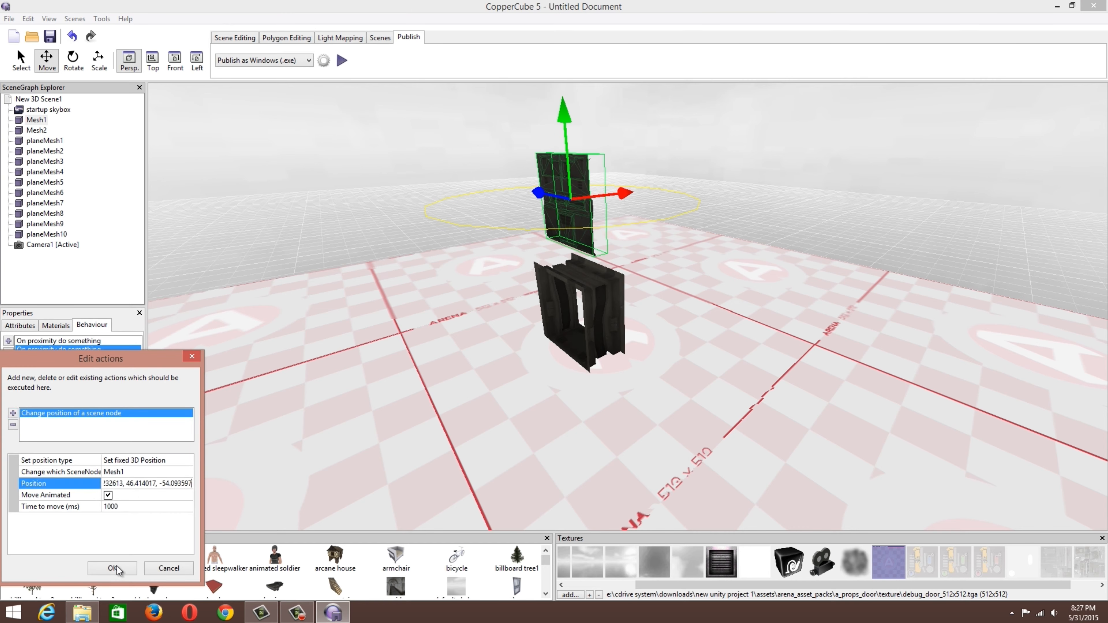
pyautogui.click(114, 568)
# - Check the trigger settings of both proximity behaviours, then run the application and walk toward the door
pyautogui.click(57, 341)
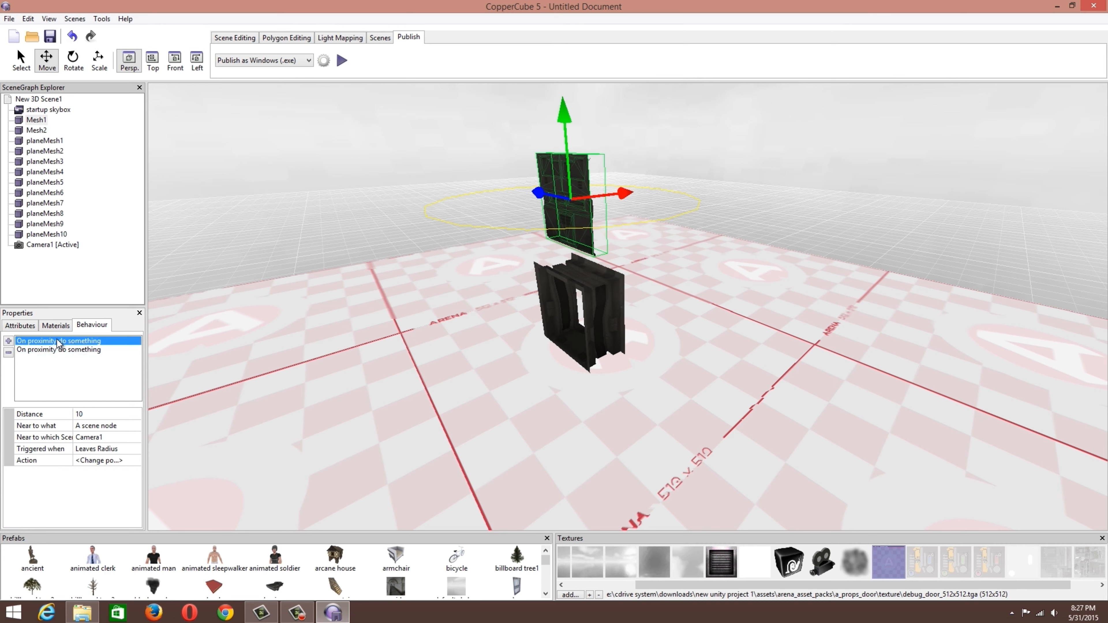
pyautogui.click(66, 350)
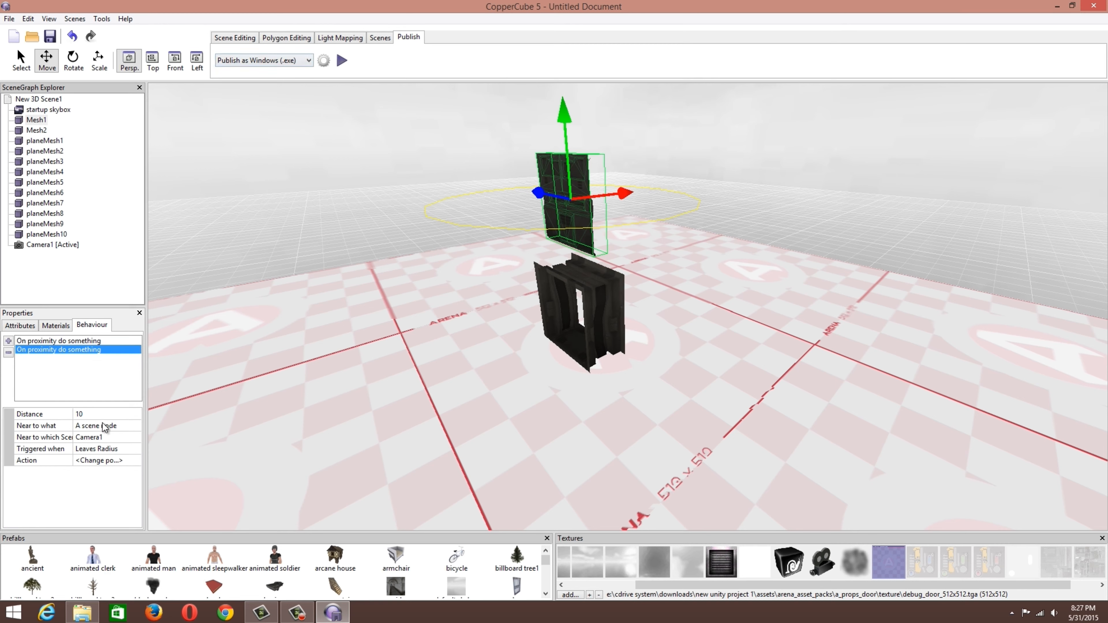
pyautogui.click(76, 341)
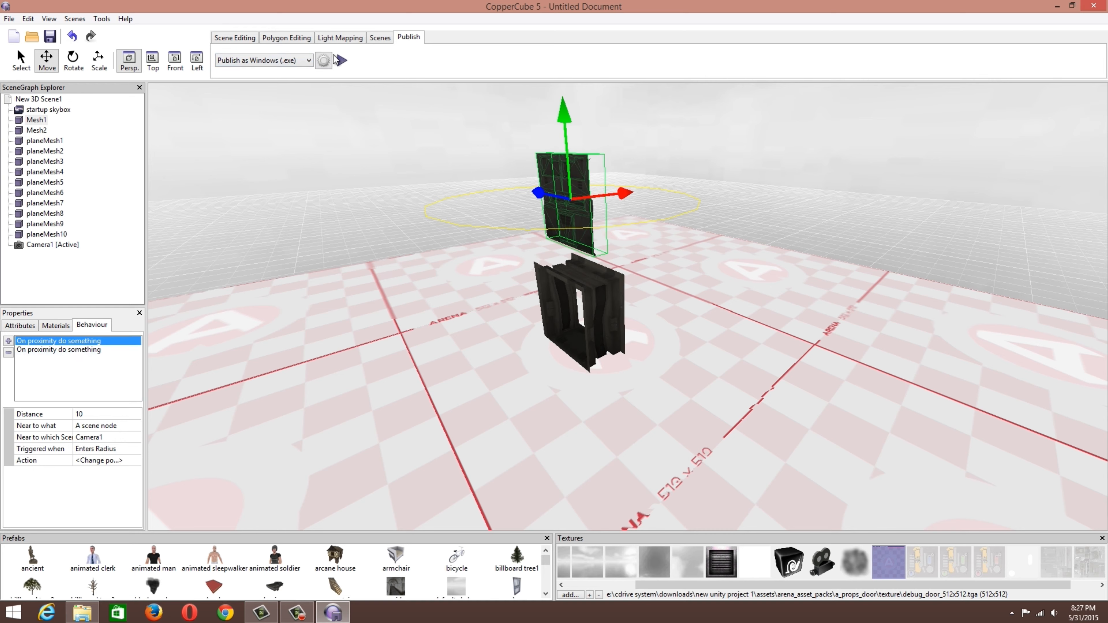
pyautogui.click(342, 60)
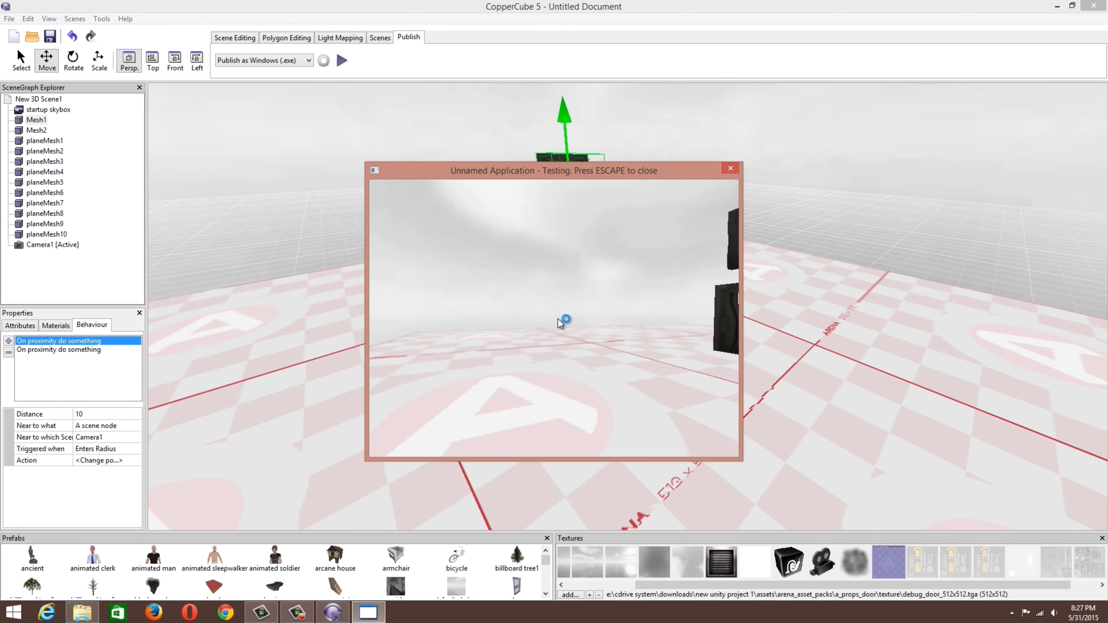
pyautogui.press('w')
pyautogui.press('Escape')
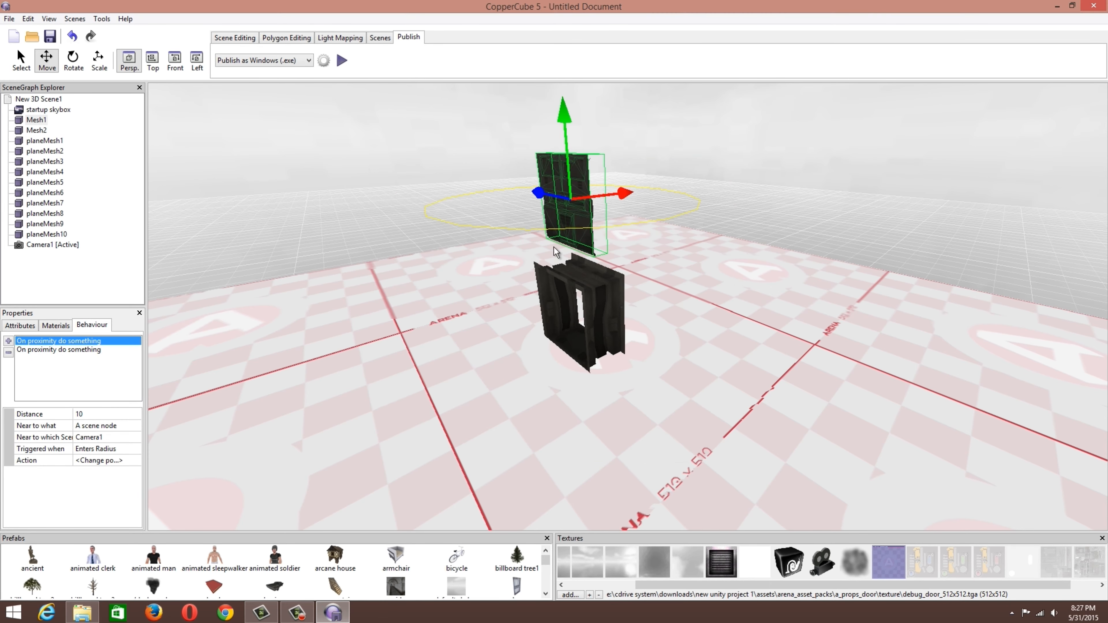
# - Lower the door Mesh1 back into its frame, to a Y position of about 36.9
pyautogui.moveTo(565, 124); pyautogui.dragTo(563, 173)
pyautogui.scroll(4, 490, 265)
pyautogui.moveTo(491, 264); pyautogui.dragTo(542, 228, button='middle')
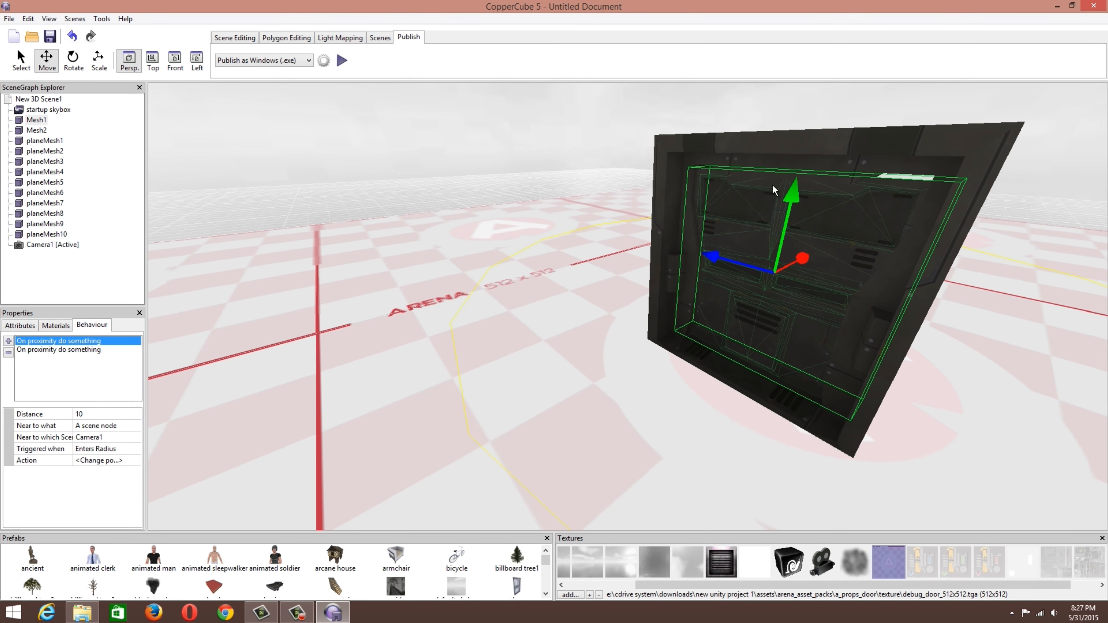
pyautogui.moveTo(786, 195); pyautogui.dragTo(790, 193)
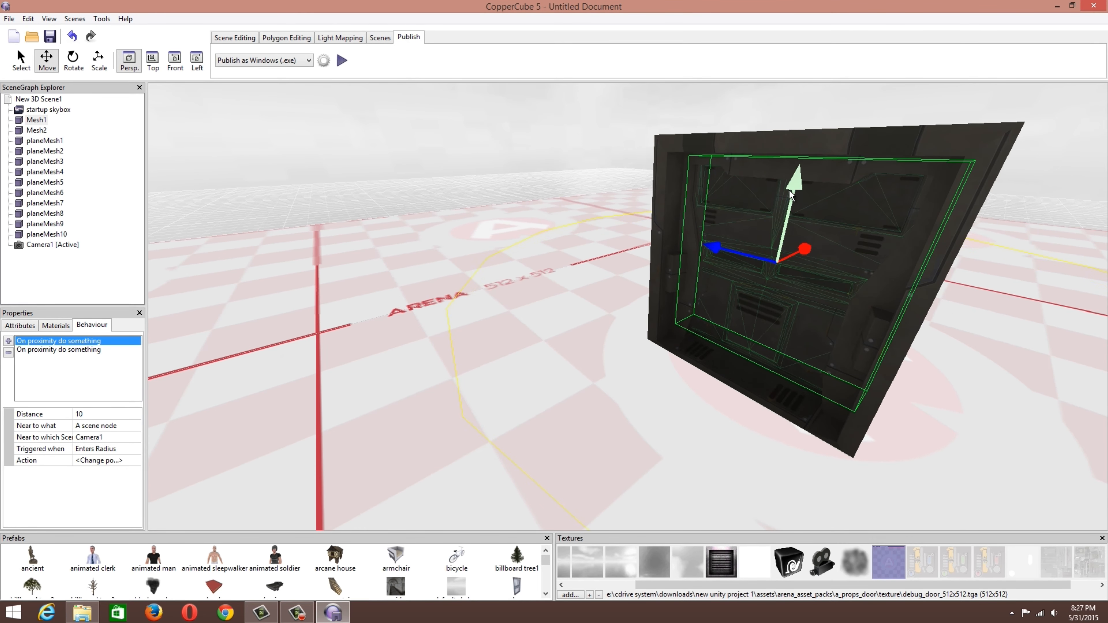
# - Run the application, walk through and around the door to test its movement, and close the test
pyautogui.click(343, 61)
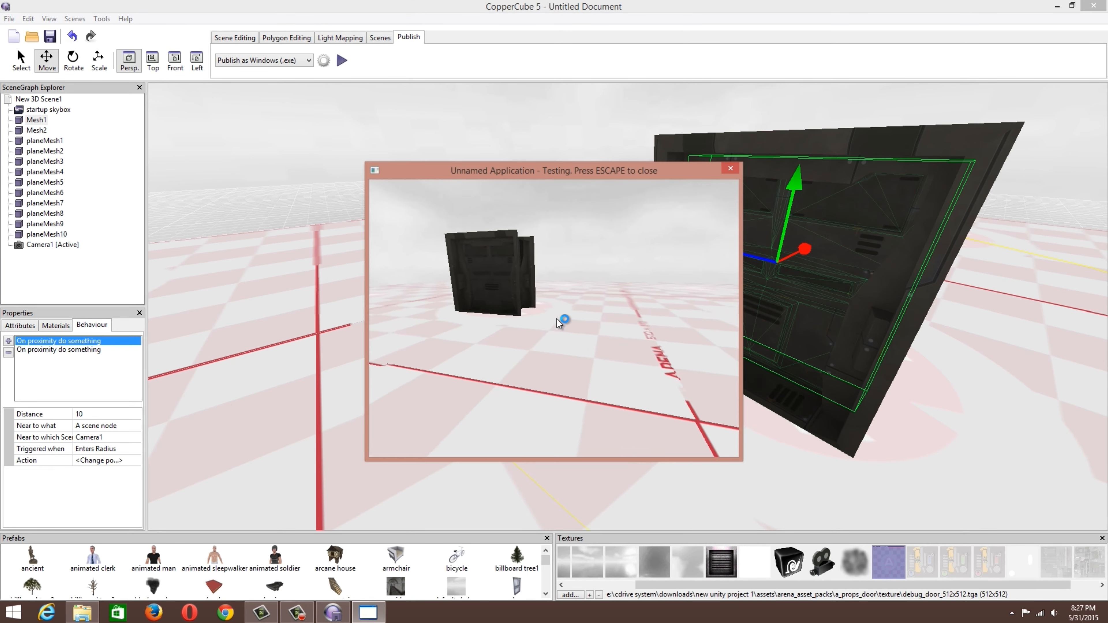
pyautogui.press('w')
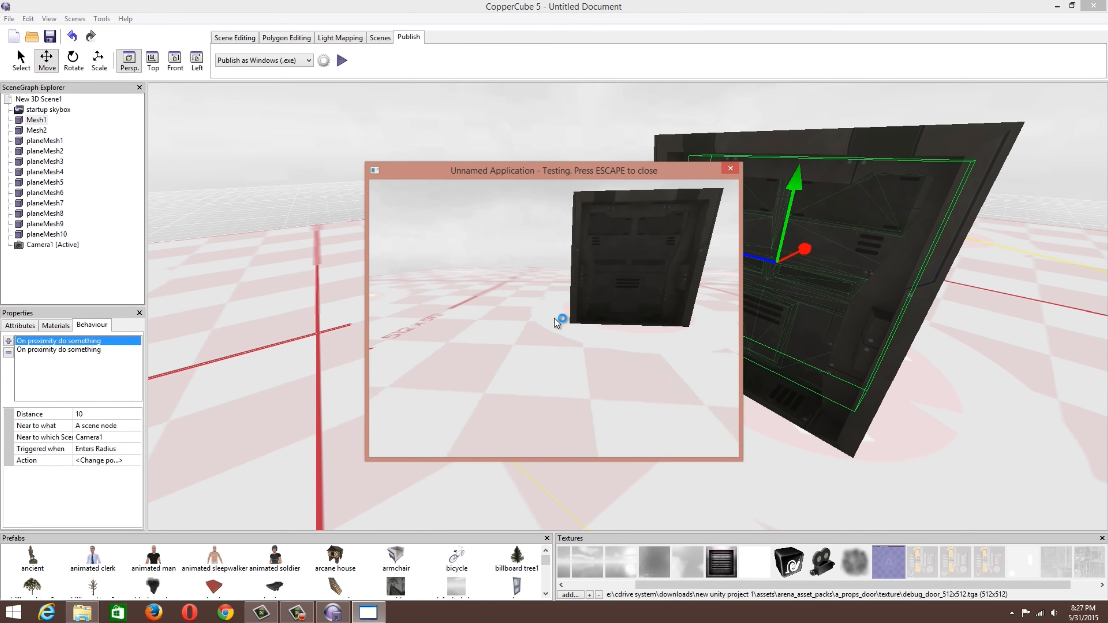
pyautogui.press('w')
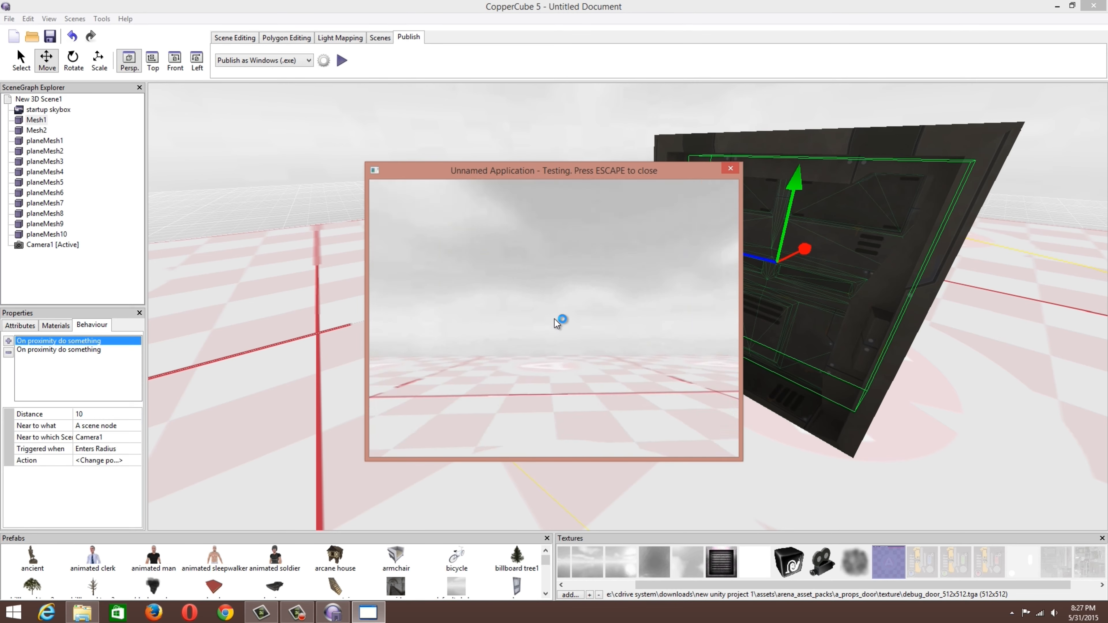
pyautogui.press('s')
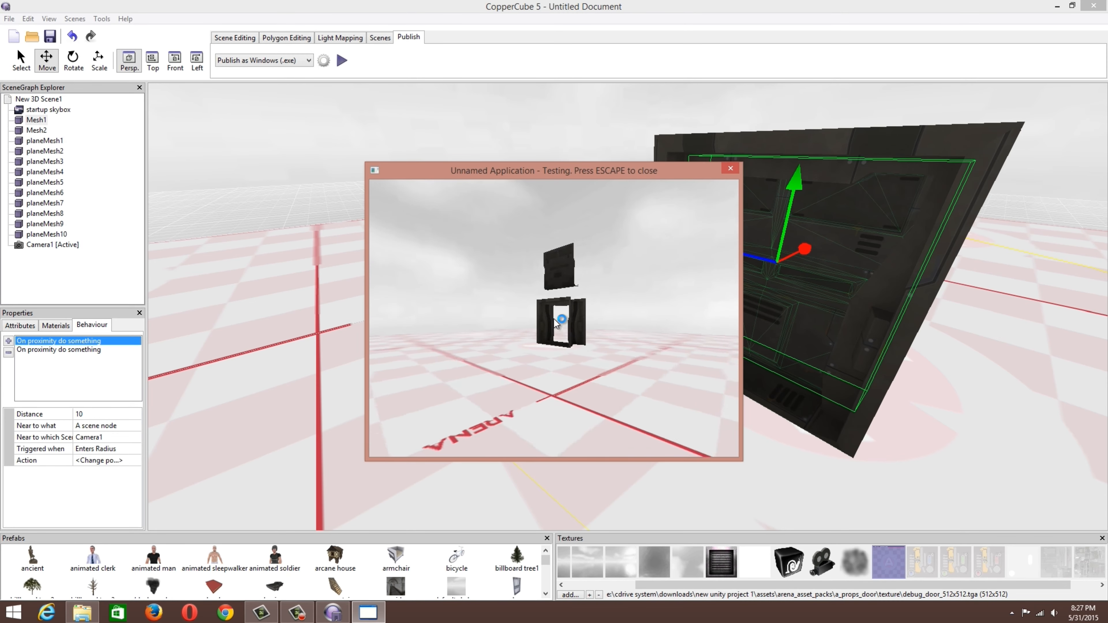
pyautogui.press('d')
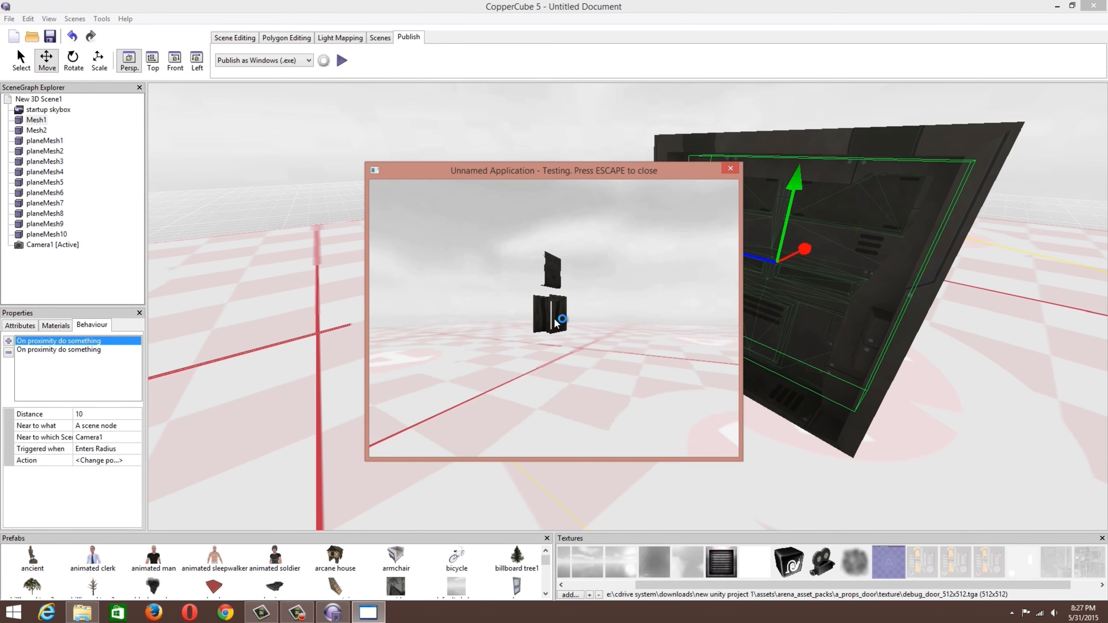
pyautogui.press('a')
pyautogui.press('Escape')
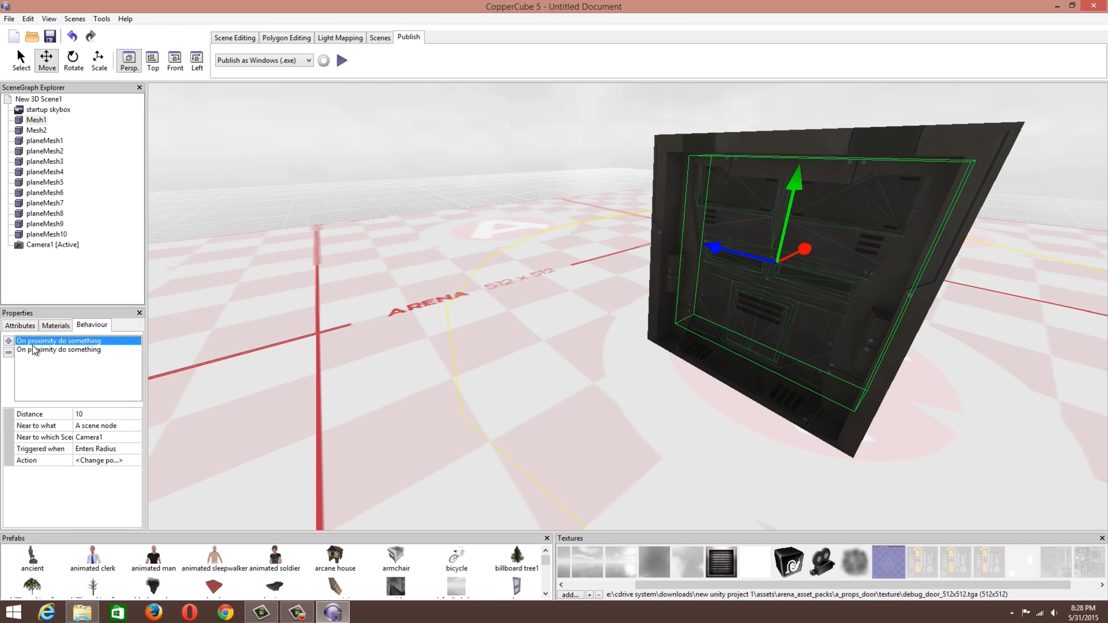
# - Set the distance of the door's Leaves Radius proximity behaviour to 8
pyautogui.click(46, 349)
pyautogui.click(99, 459)
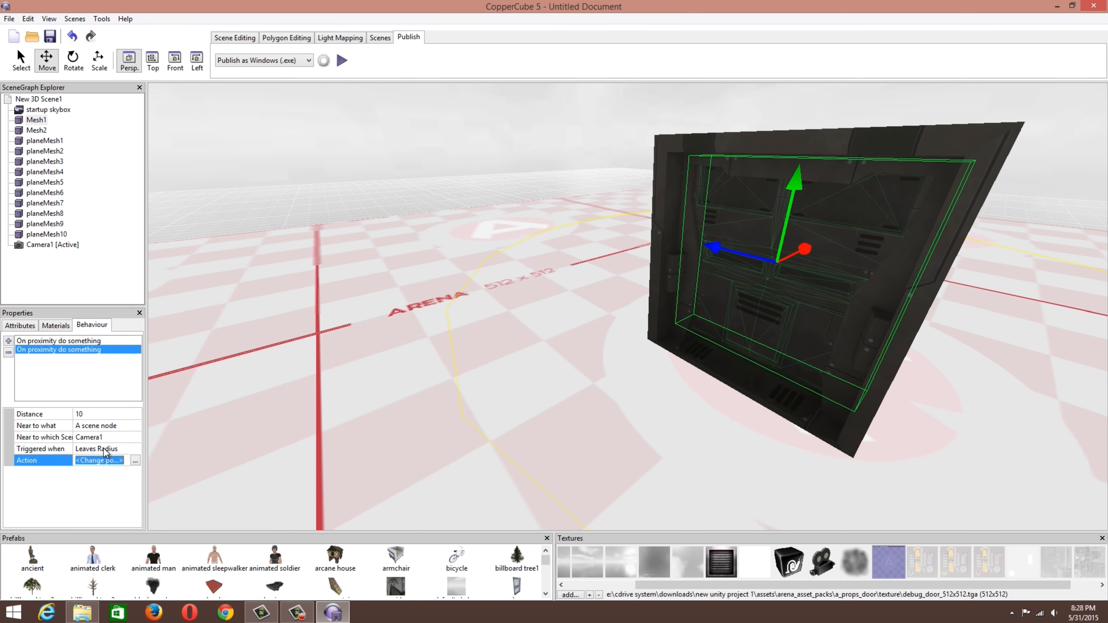
pyautogui.click(95, 413)
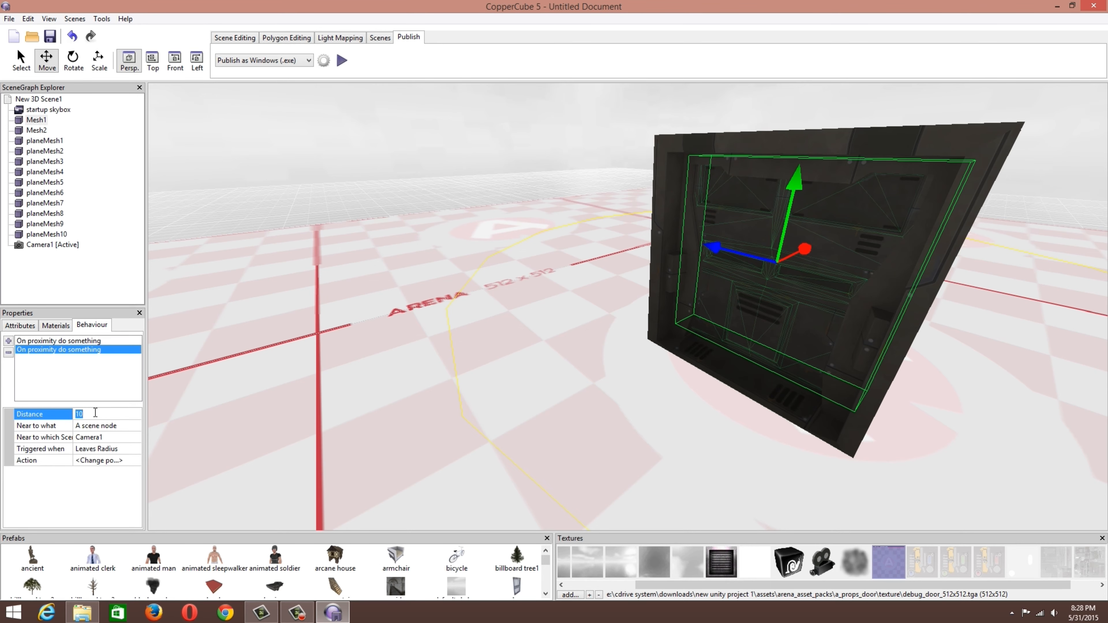
pyautogui.press('Return')
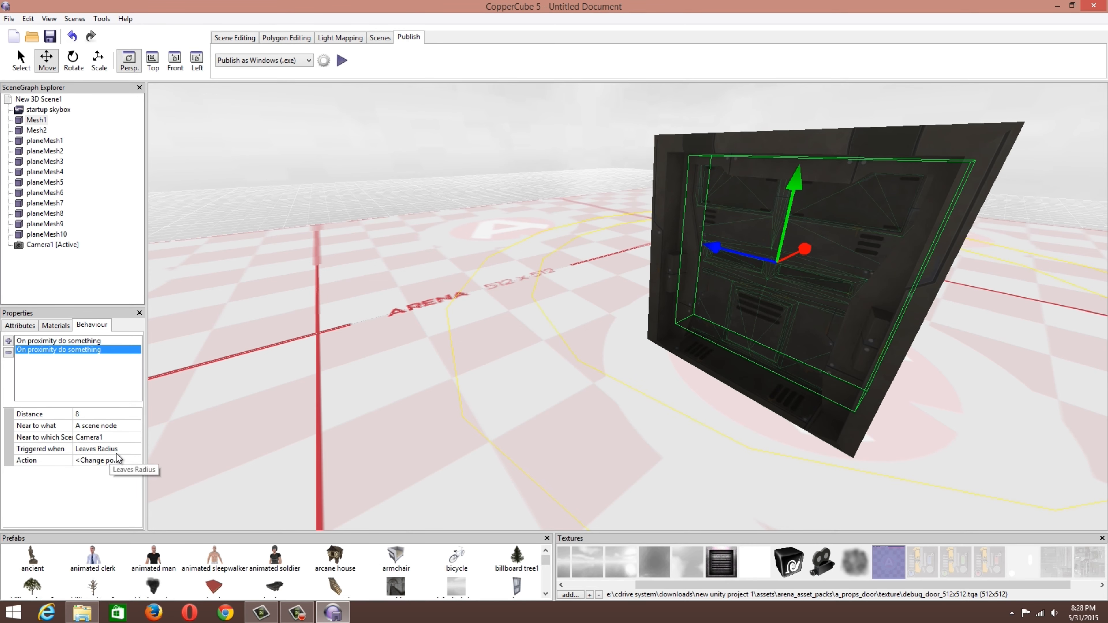
pyautogui.moveTo(565, 393); pyautogui.dragTo(488, 324, button='middle')
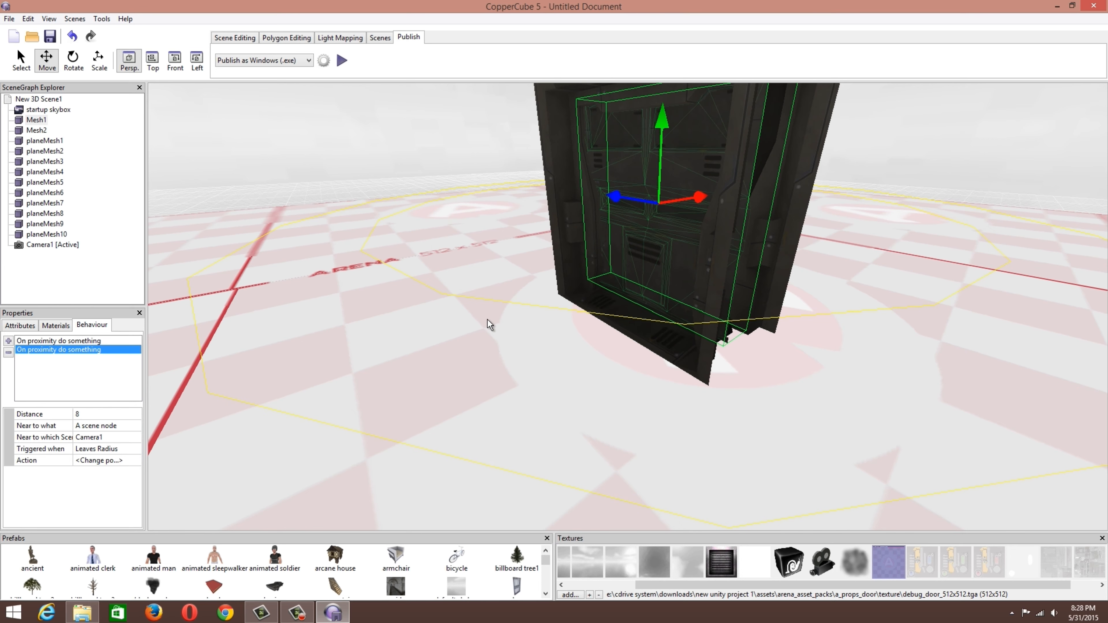
# - Reselect Camera1 as the scene node that the Leaves Radius behaviour is triggered near to
pyautogui.click(112, 460)
pyautogui.click(116, 439)
pyautogui.click(122, 438)
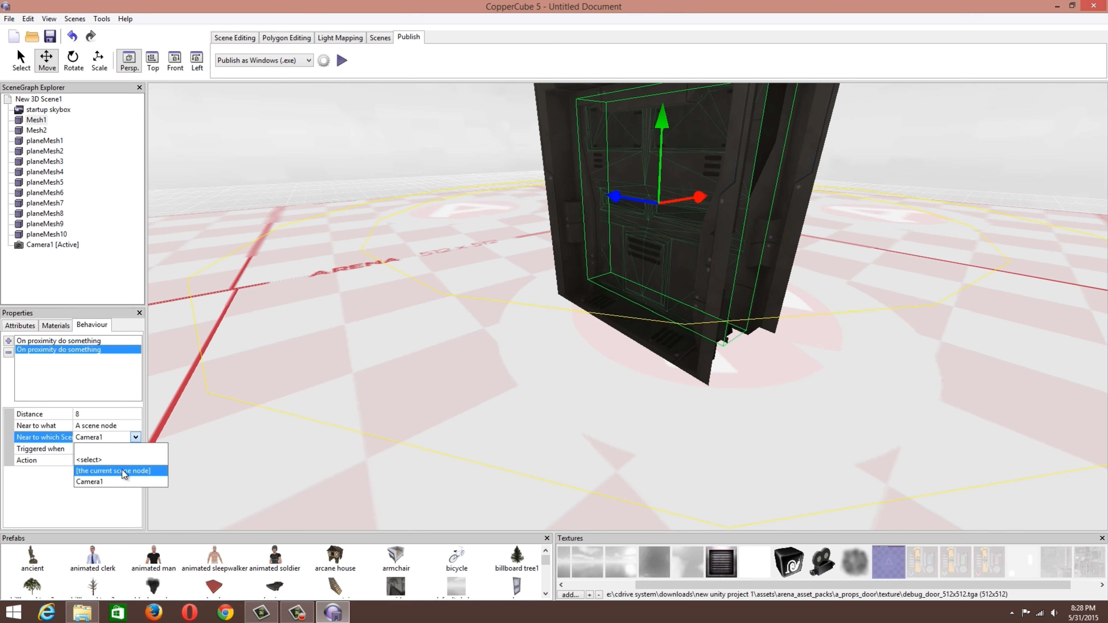
pyautogui.click(129, 460)
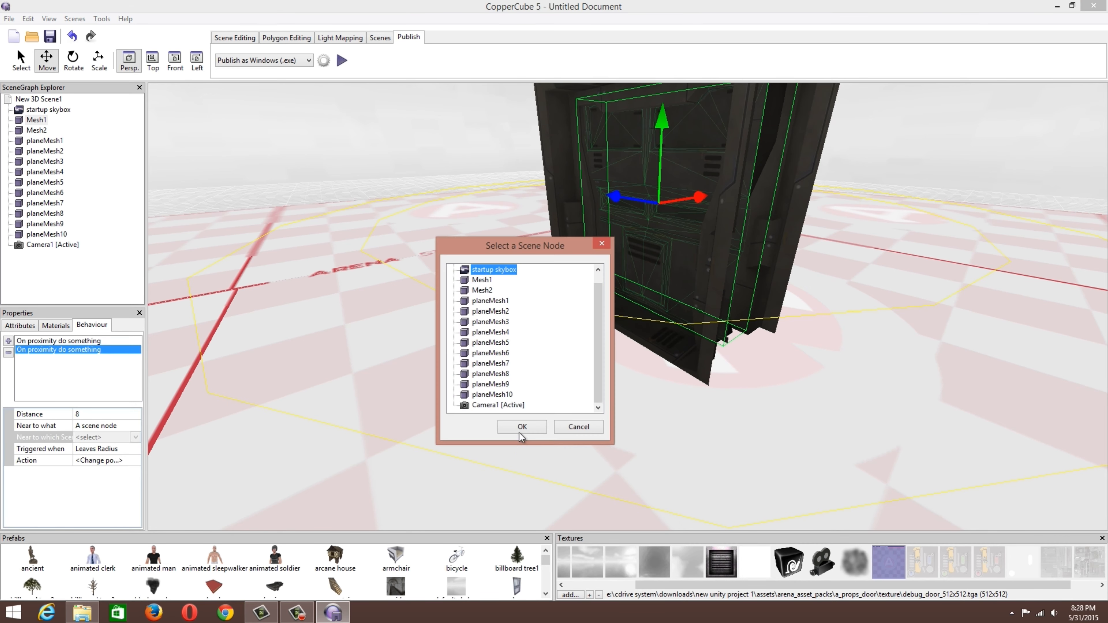
pyautogui.click(516, 406)
pyautogui.click(510, 431)
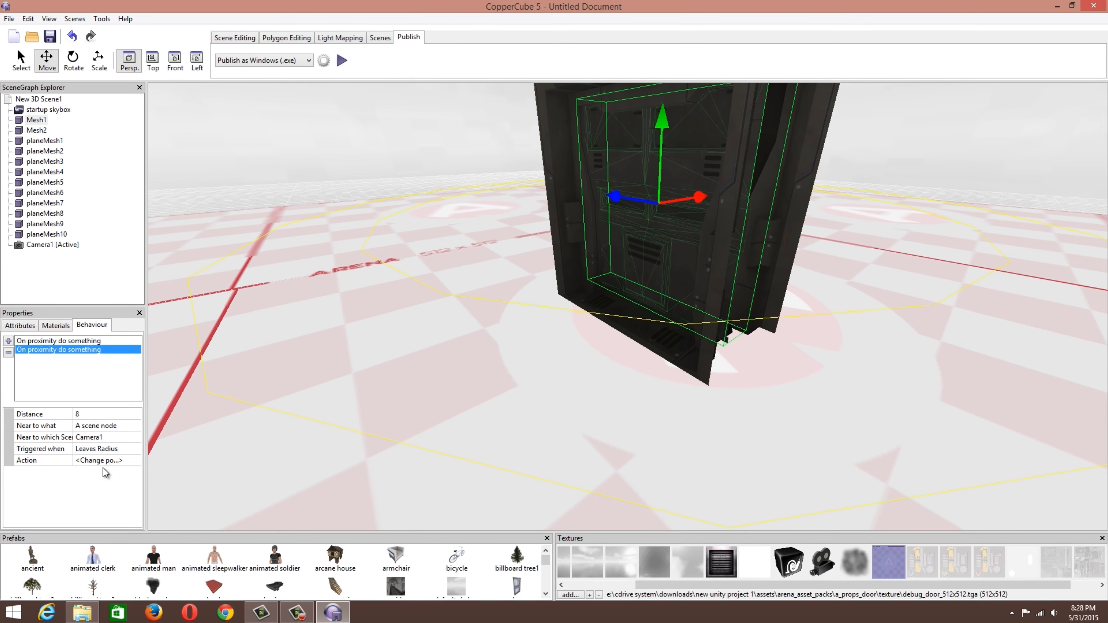
# - Check the position in the Leaves Radius behaviour's action and copy the lowered door's Position value
pyautogui.click(124, 461)
pyautogui.click(135, 461)
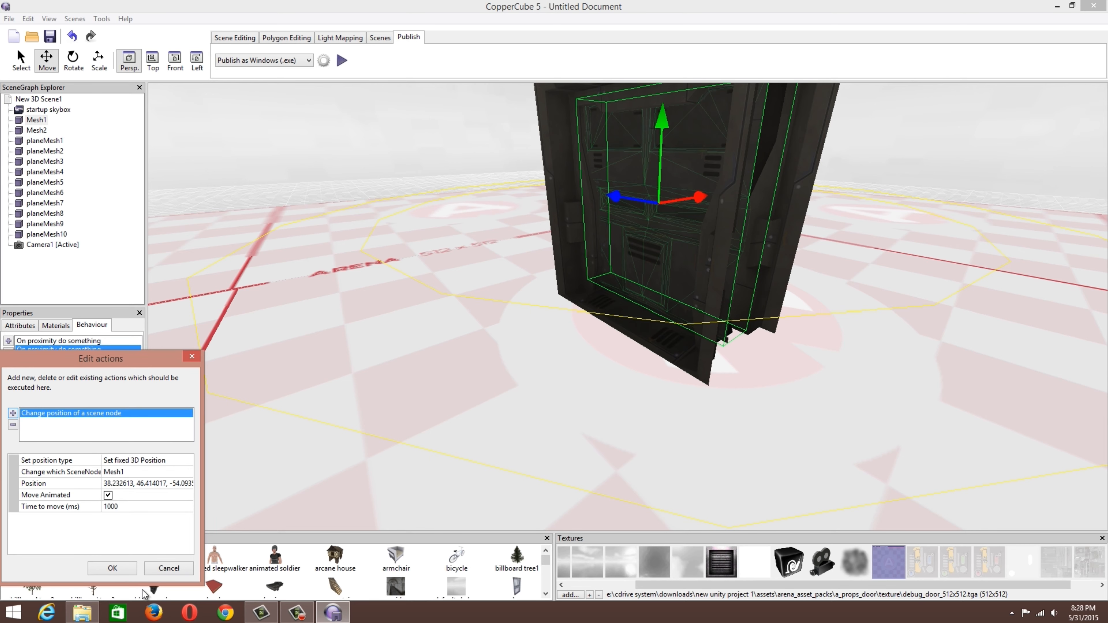
pyautogui.click(114, 567)
pyautogui.click(22, 325)
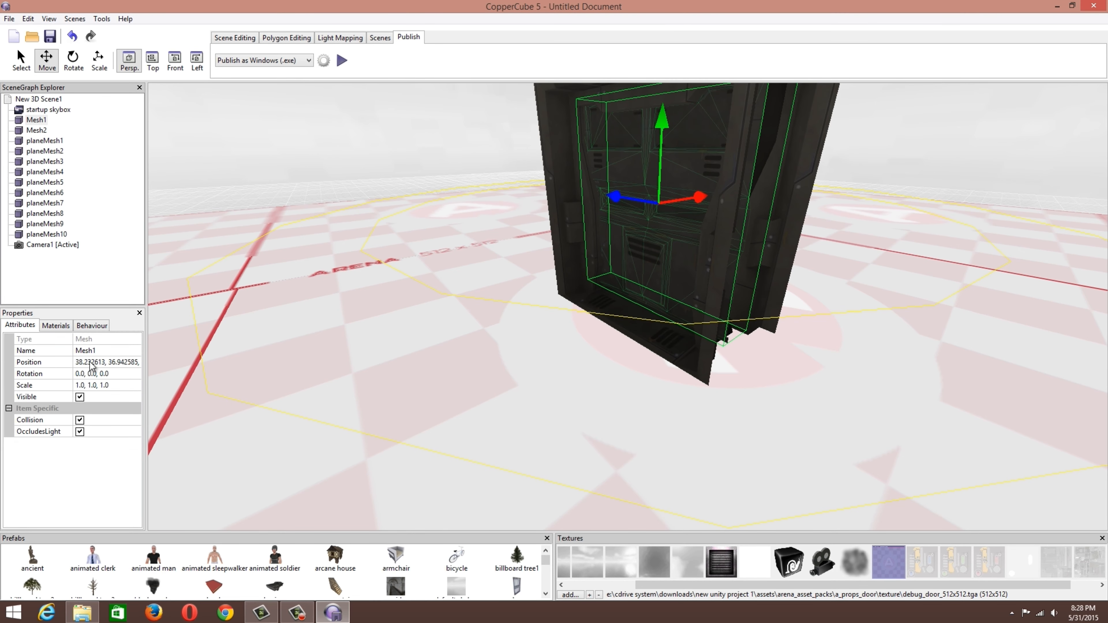
pyautogui.click(105, 364)
# - Set the position in the Leaves Radius behaviour's action to the copied closed-door position, with X 38.232613 and Y 36.942585, and accept it
pyautogui.click(92, 326)
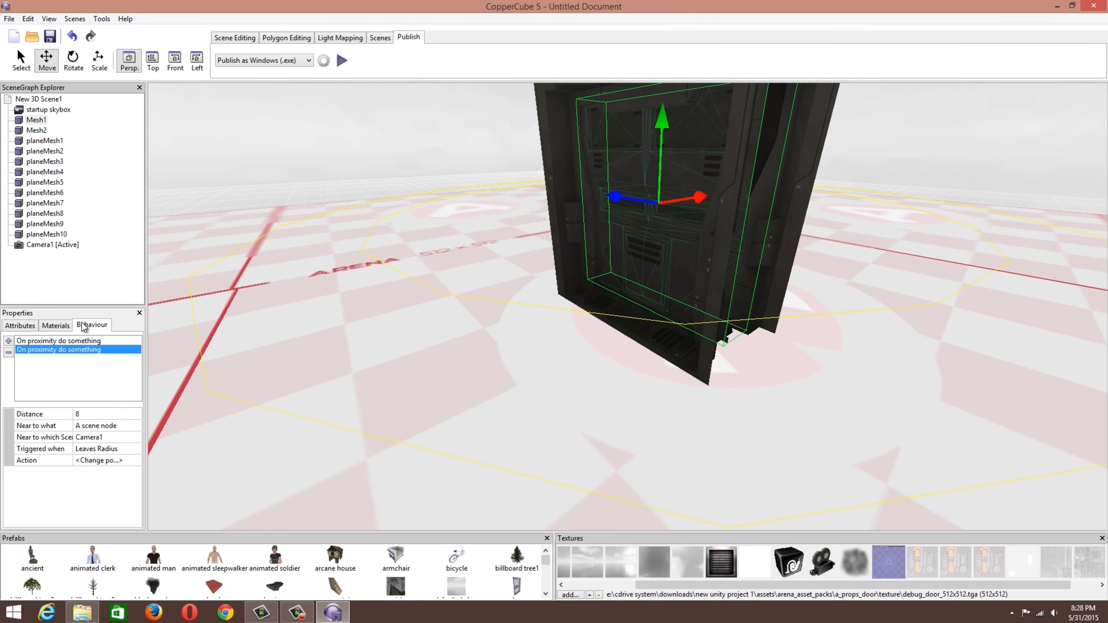
pyautogui.click(102, 463)
pyautogui.click(136, 461)
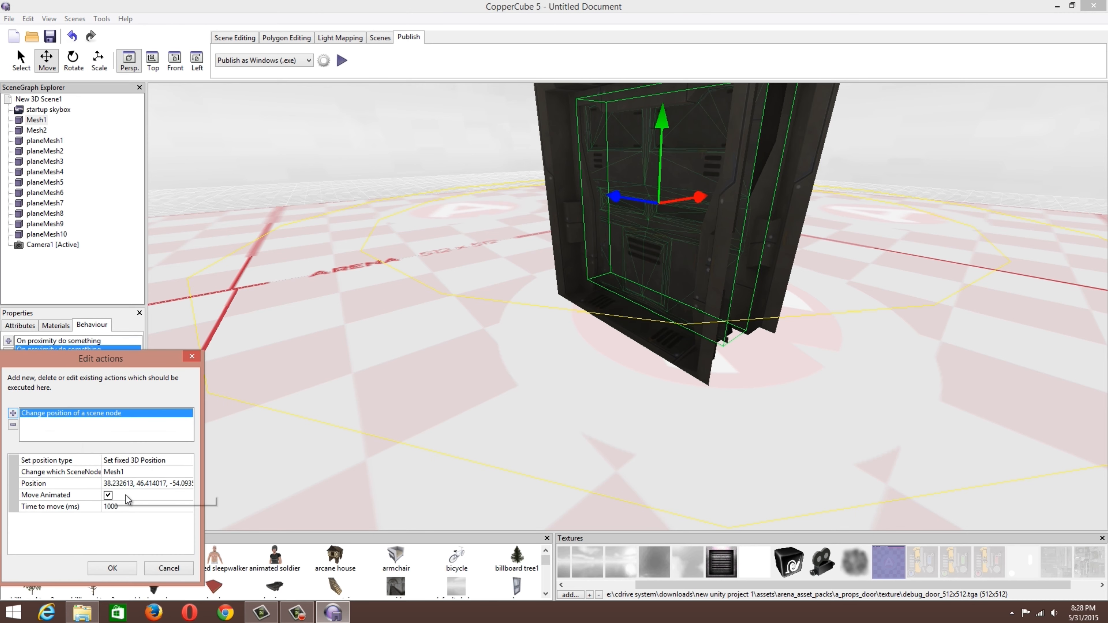
pyautogui.click(125, 485)
pyautogui.hotkey('ctrl', 'v')
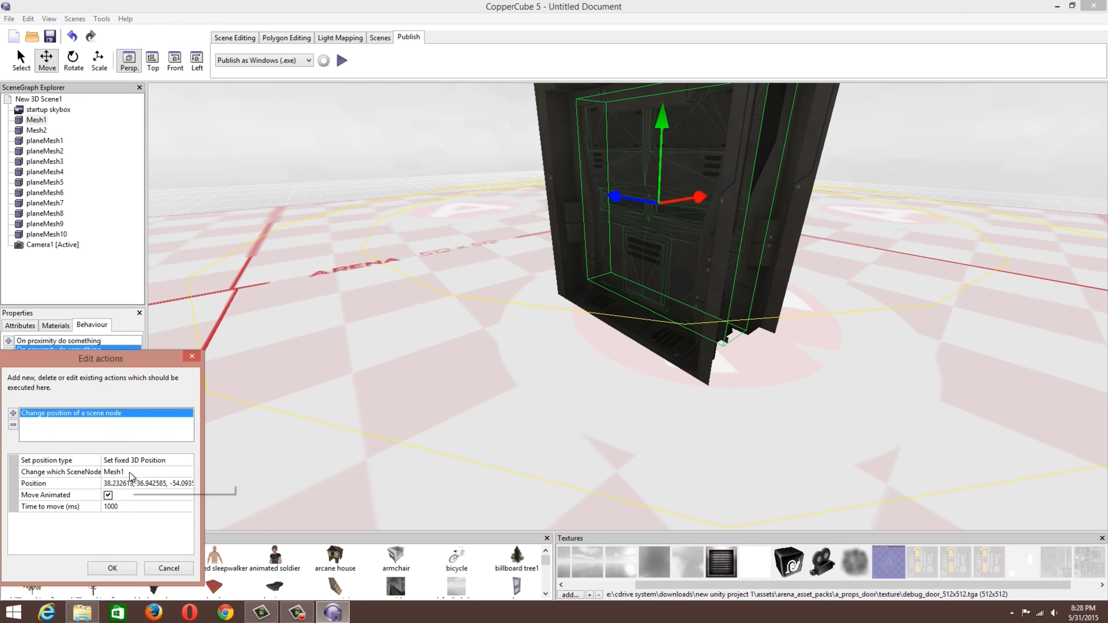
pyautogui.click(108, 566)
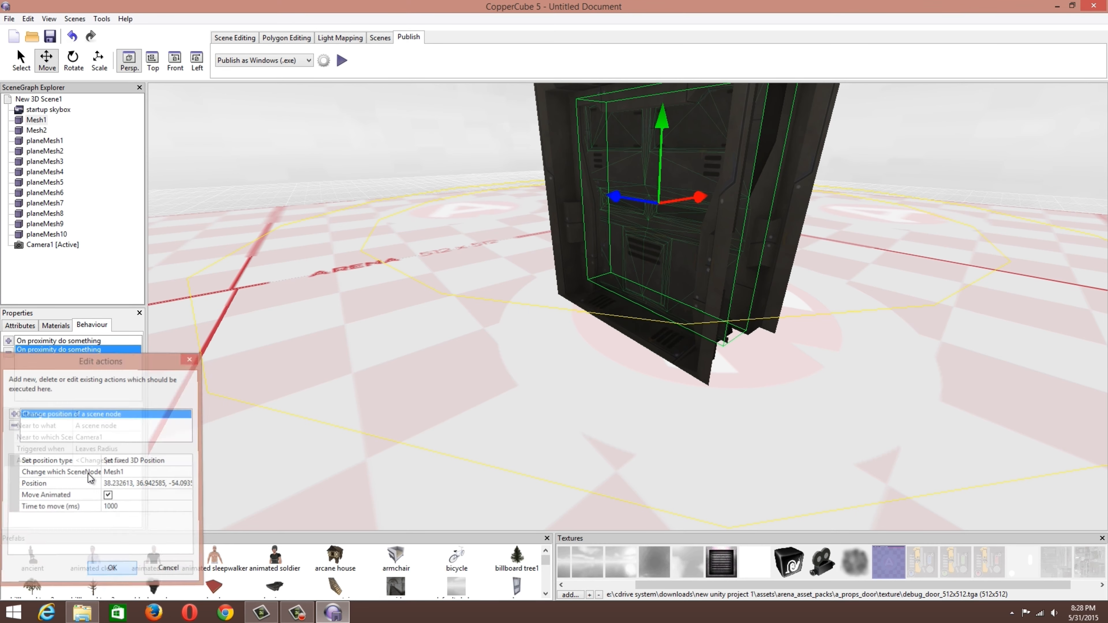
# - Check the target positions in the actions of the Enters Radius and Leaves Radius behaviours
pyautogui.click(54, 341)
pyautogui.click(97, 461)
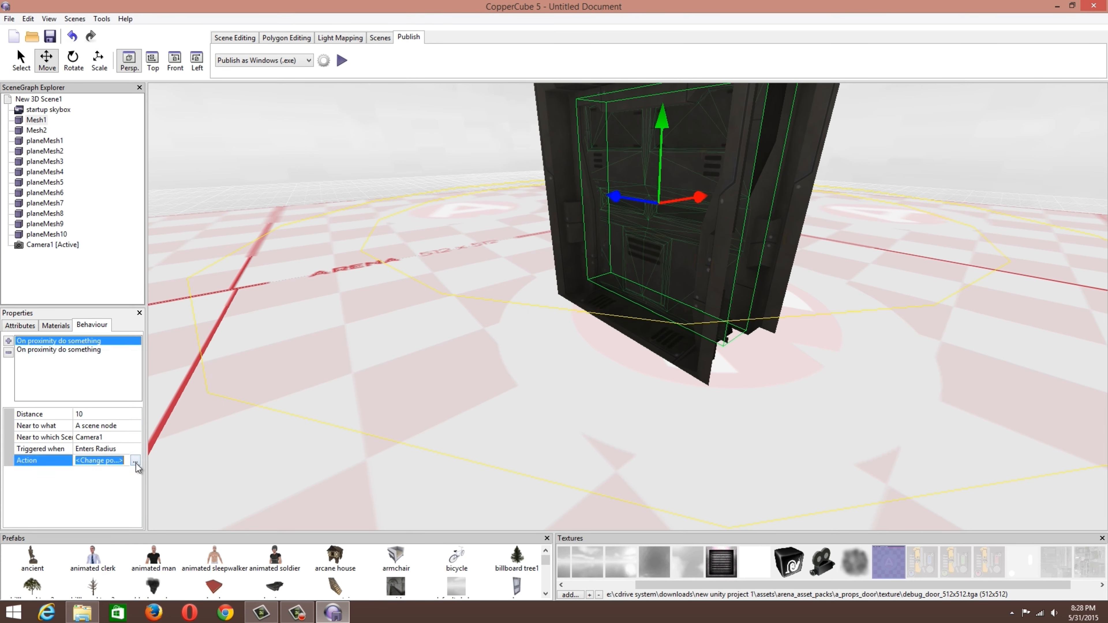
pyautogui.click(135, 461)
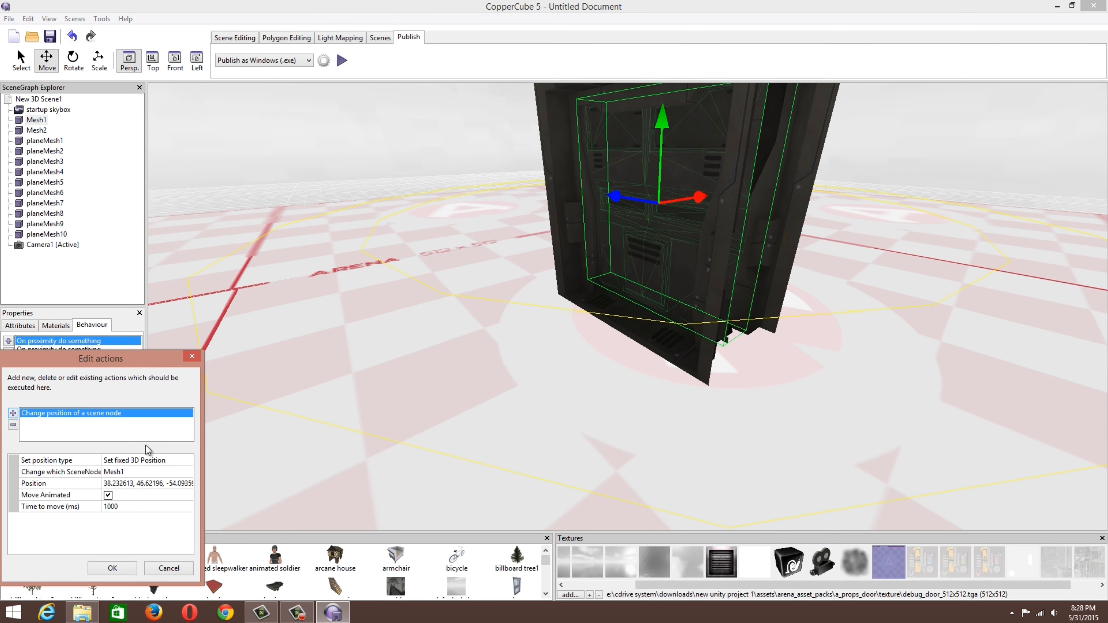
pyautogui.click(115, 565)
pyautogui.click(40, 350)
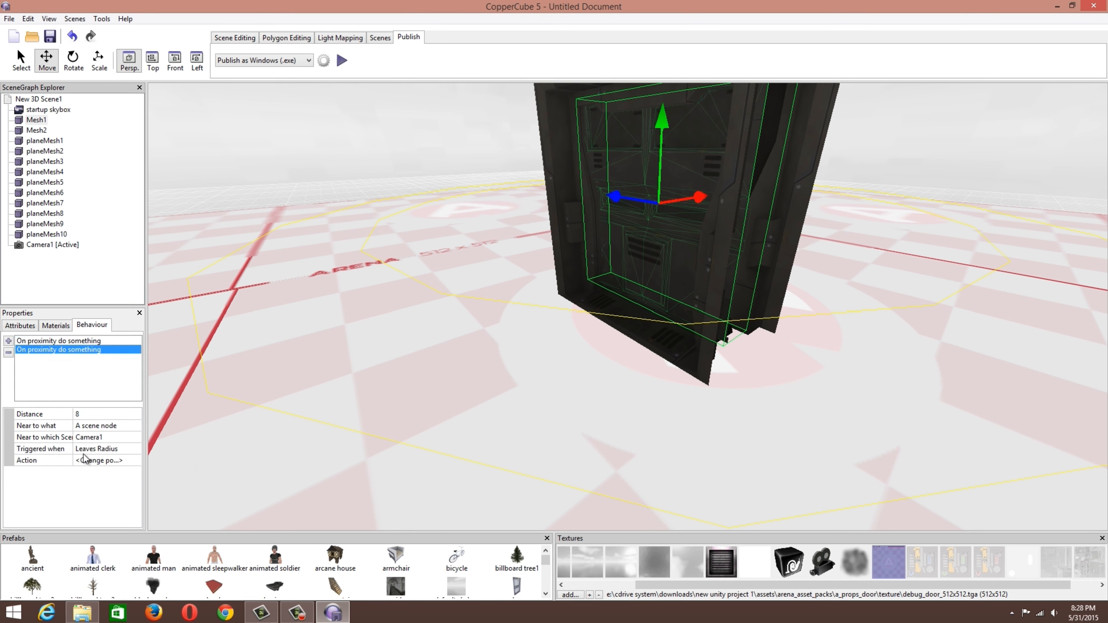
pyautogui.click(112, 463)
pyautogui.click(135, 461)
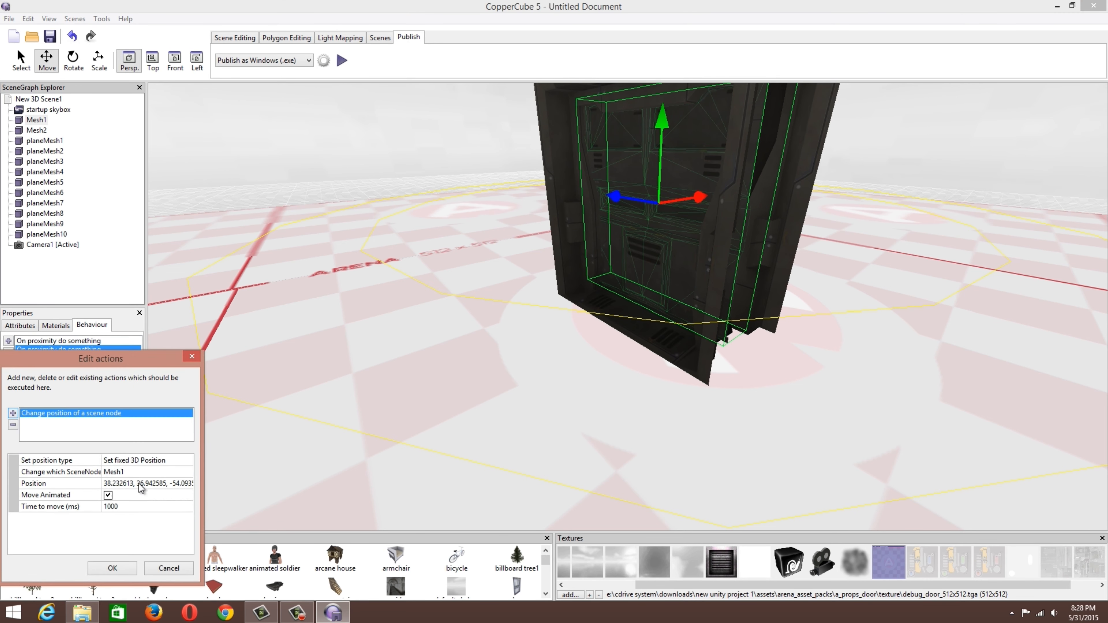
pyautogui.click(113, 569)
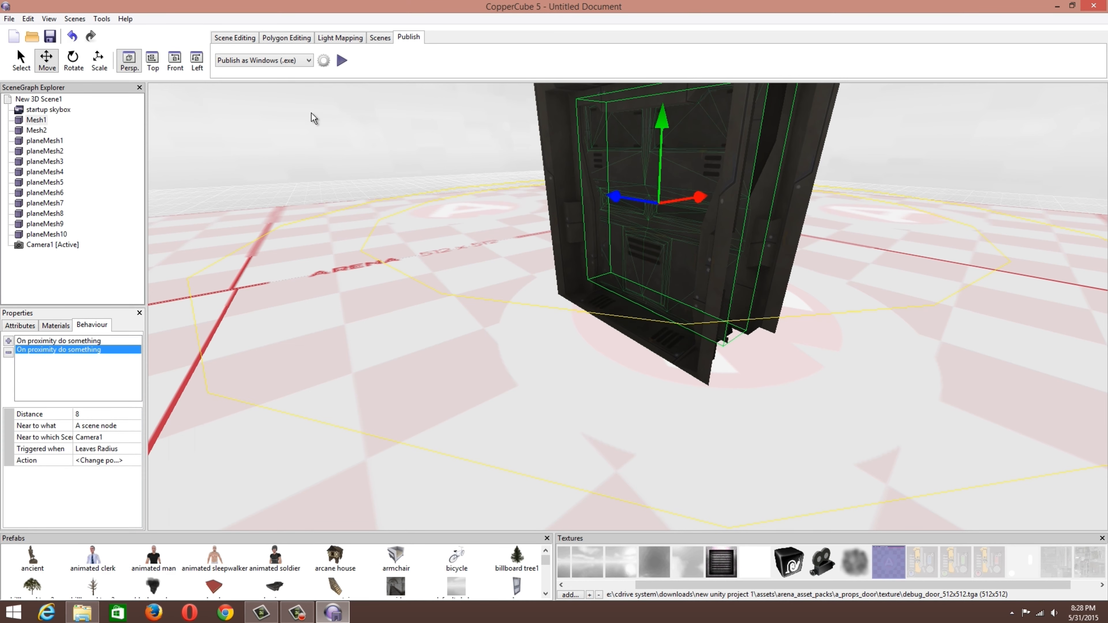
# - Run the application, walk repeatedly toward and away from the door to test opening and closing, and close the test
pyautogui.click(342, 60)
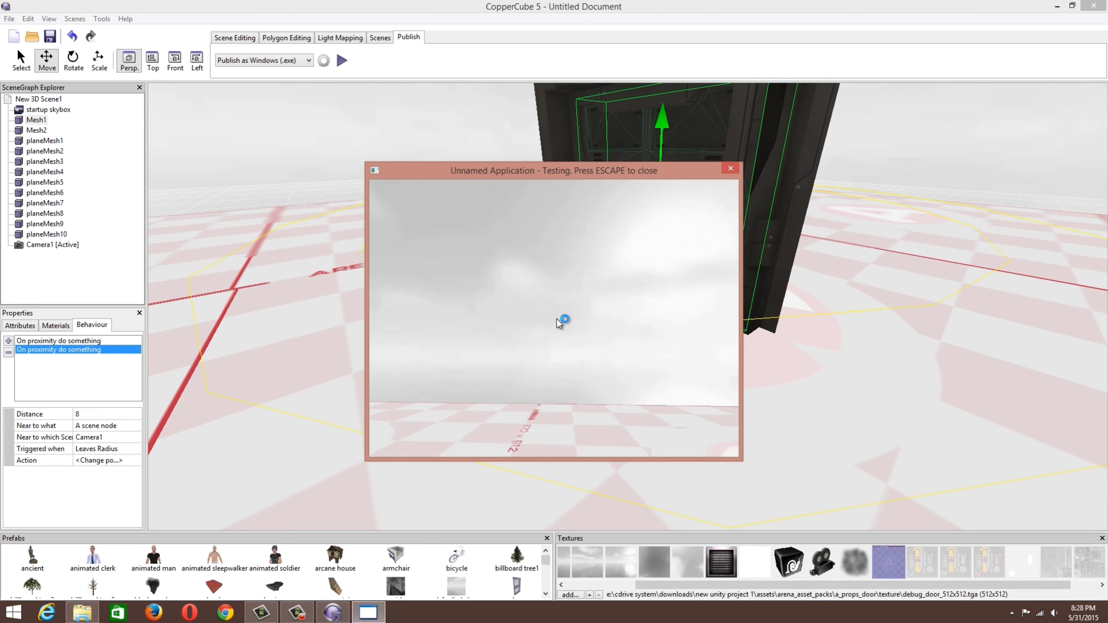
pyautogui.press('w')
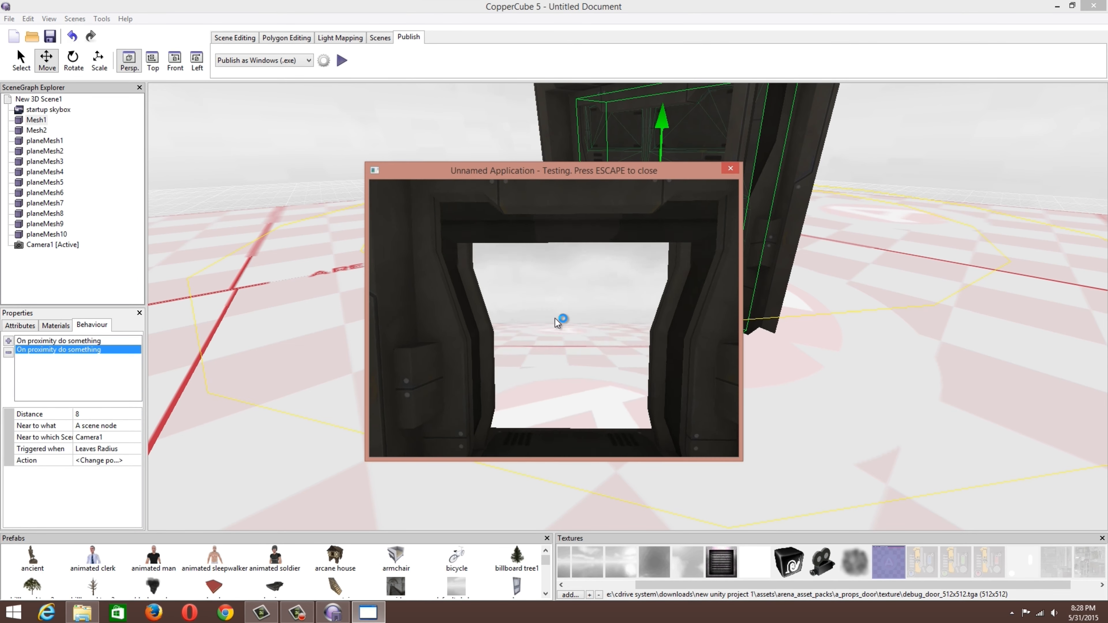
pyautogui.press('s')
pyautogui.press('w')
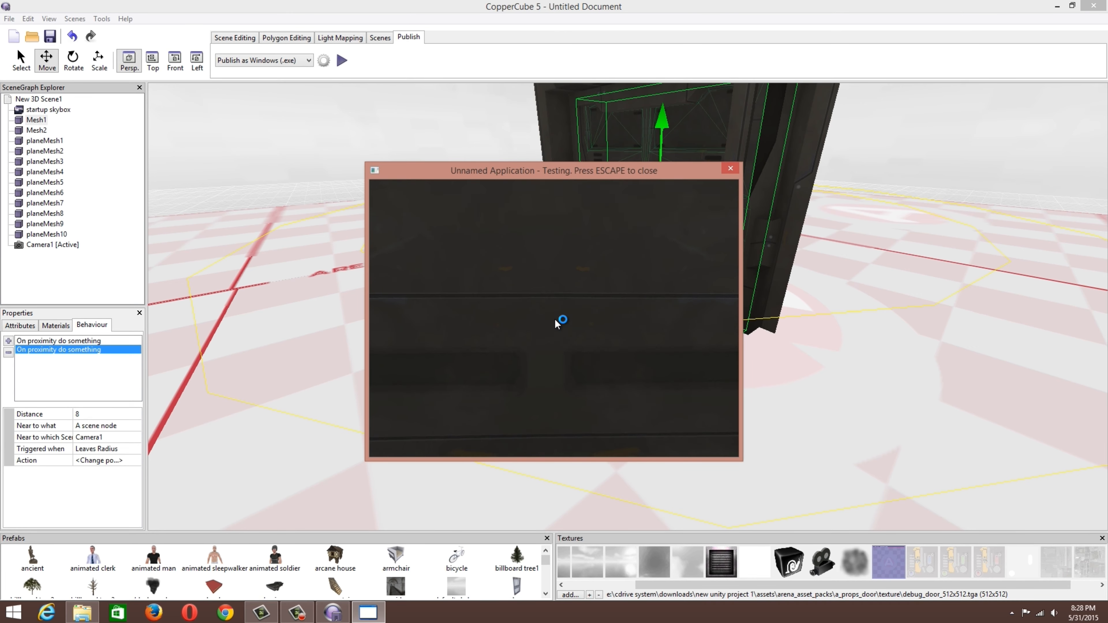
pyautogui.press('s')
pyautogui.press('w')
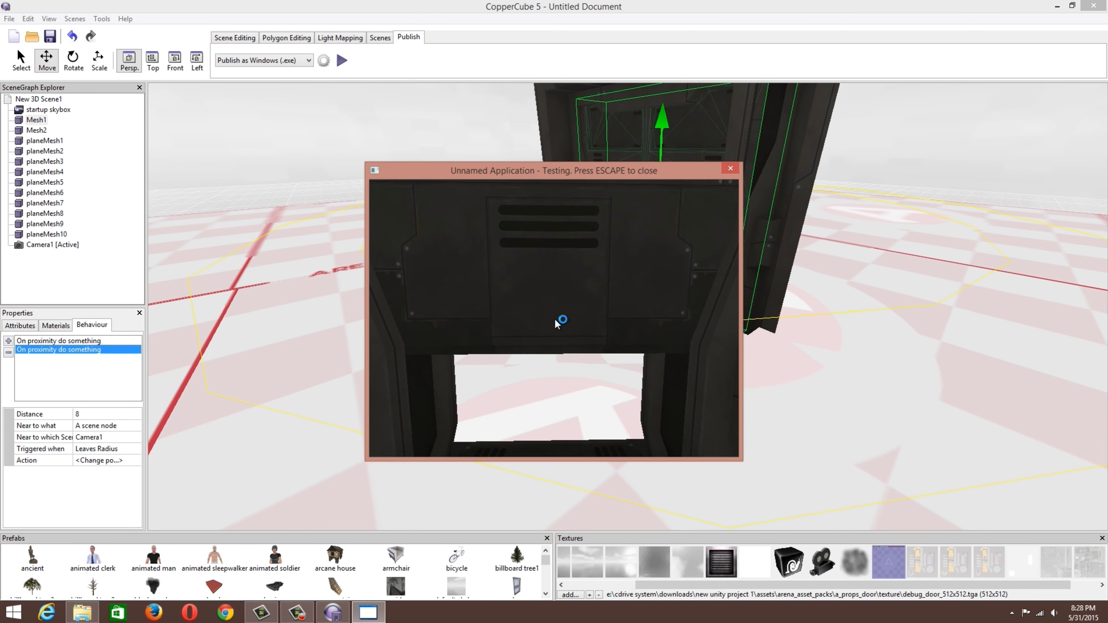
pyautogui.press('w')
pyautogui.press('s')
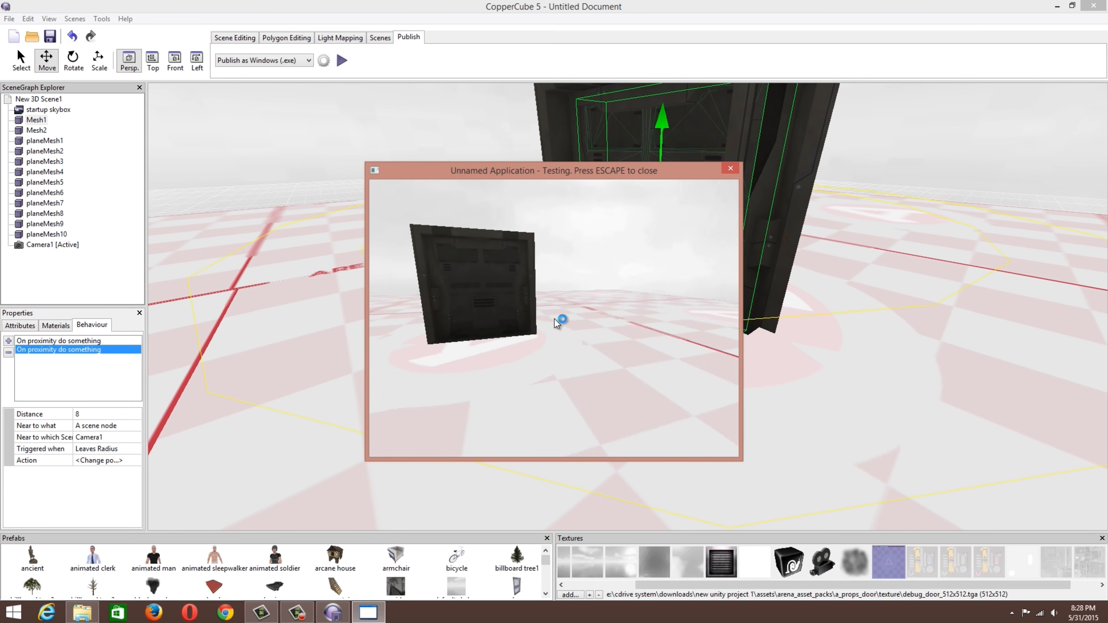
pyautogui.press('w')
pyautogui.press('Escape')
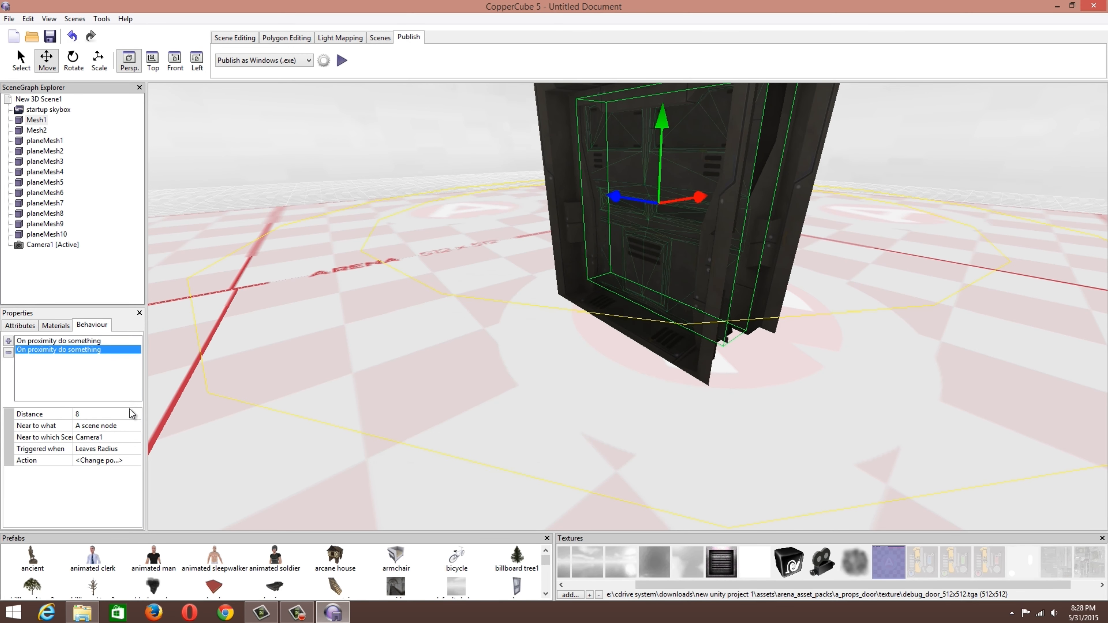
# - Set the Leaves Radius behaviour's distance to 10, then test the door by walking toward and away from it in a short run
pyautogui.click(90, 414)
pyautogui.write('10')
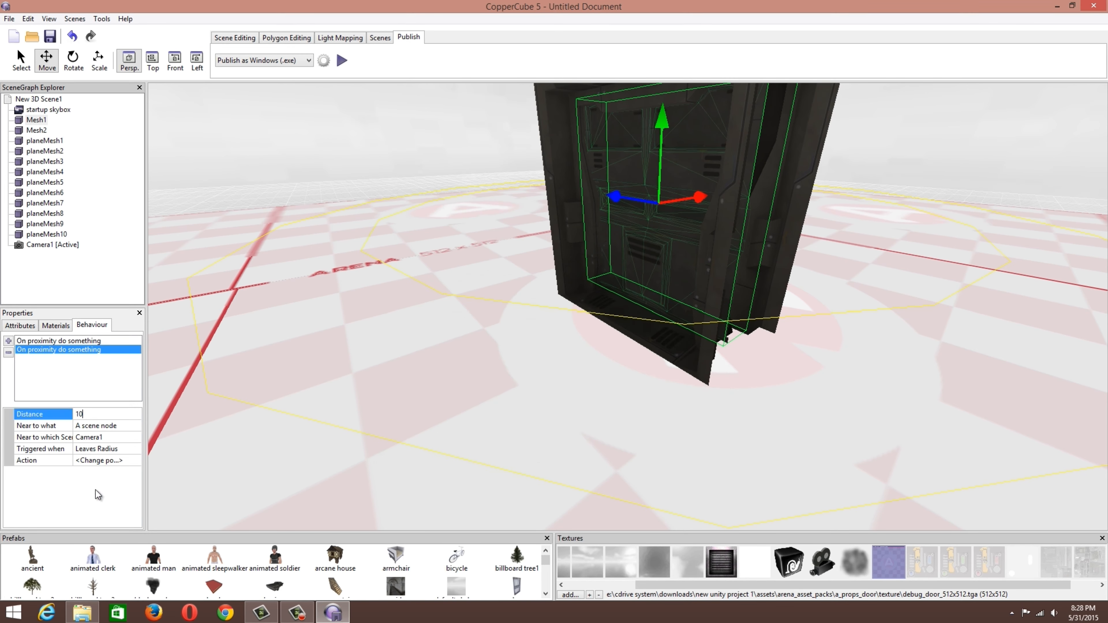
pyautogui.click(347, 65)
pyautogui.press('w')
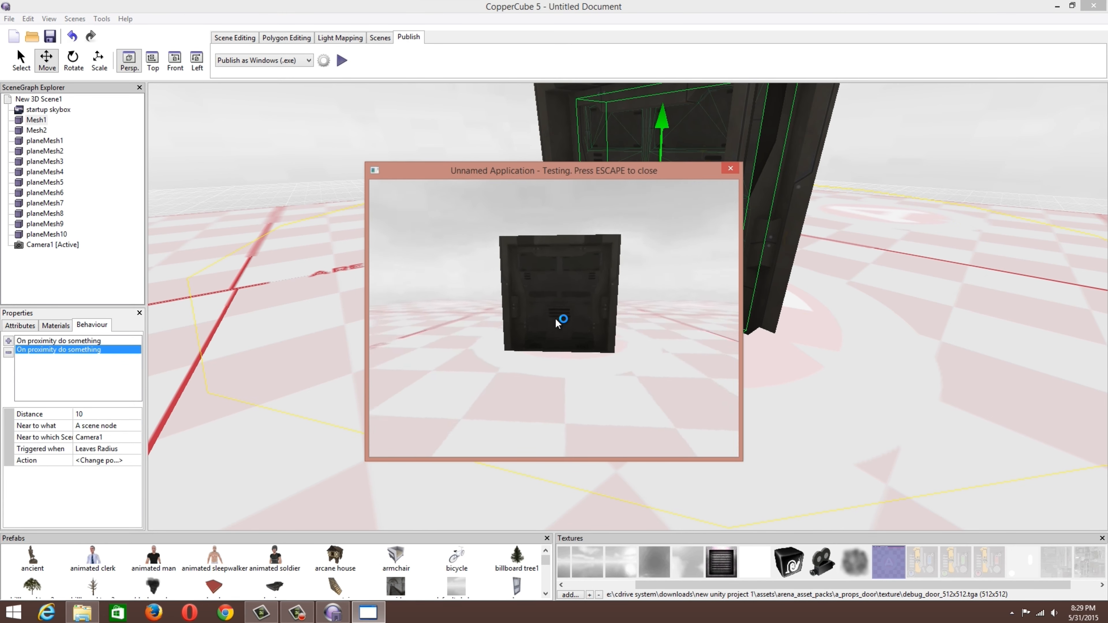
pyautogui.press('s')
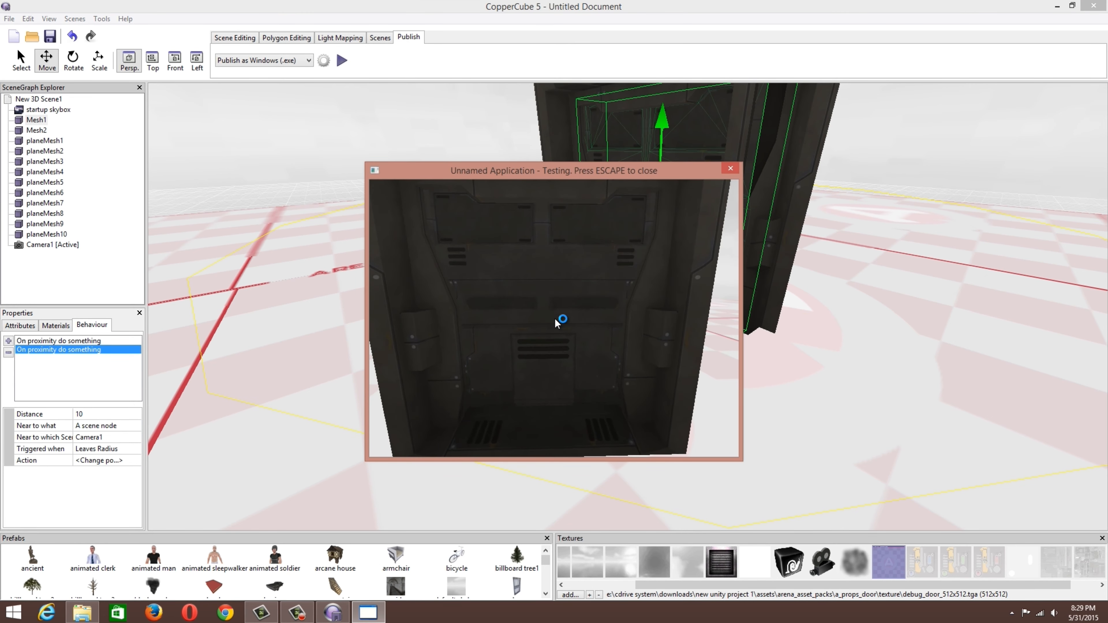
pyautogui.press('s')
pyautogui.press('w')
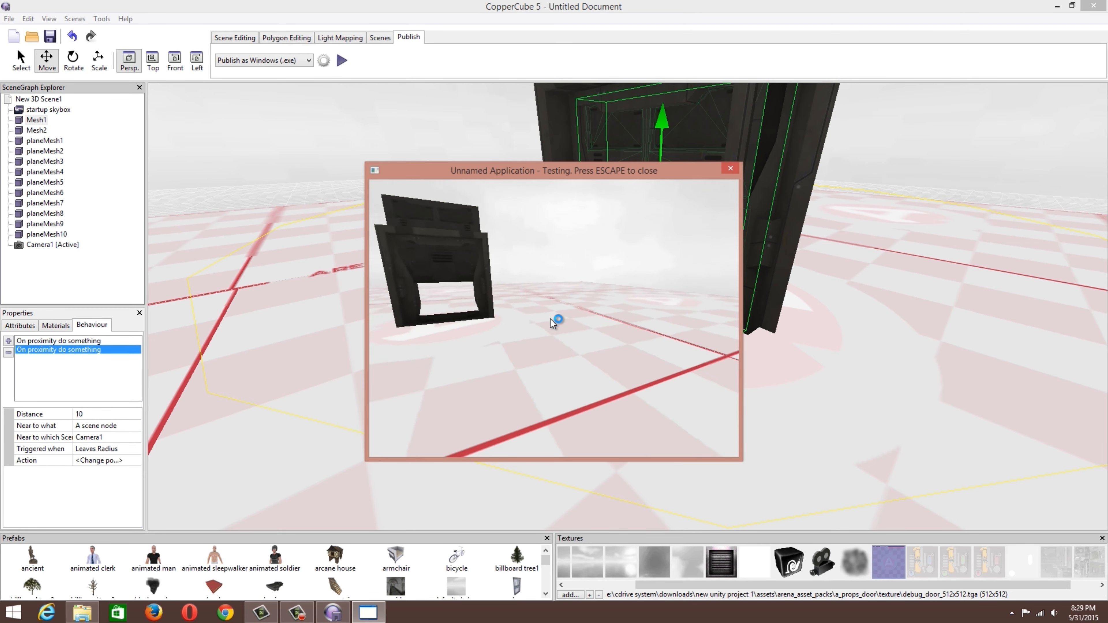
pyautogui.press('s')
pyautogui.press('Escape')
# - Set the distance of the Leaves Radius proximity behaviour to 30
pyautogui.click(74, 415)
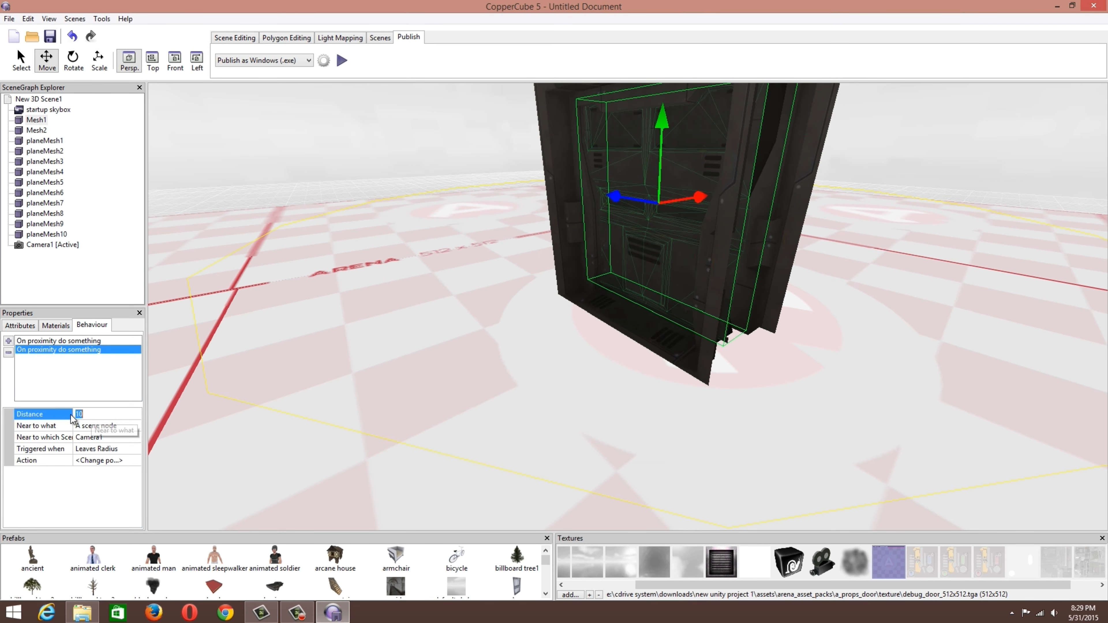
pyautogui.write('3')
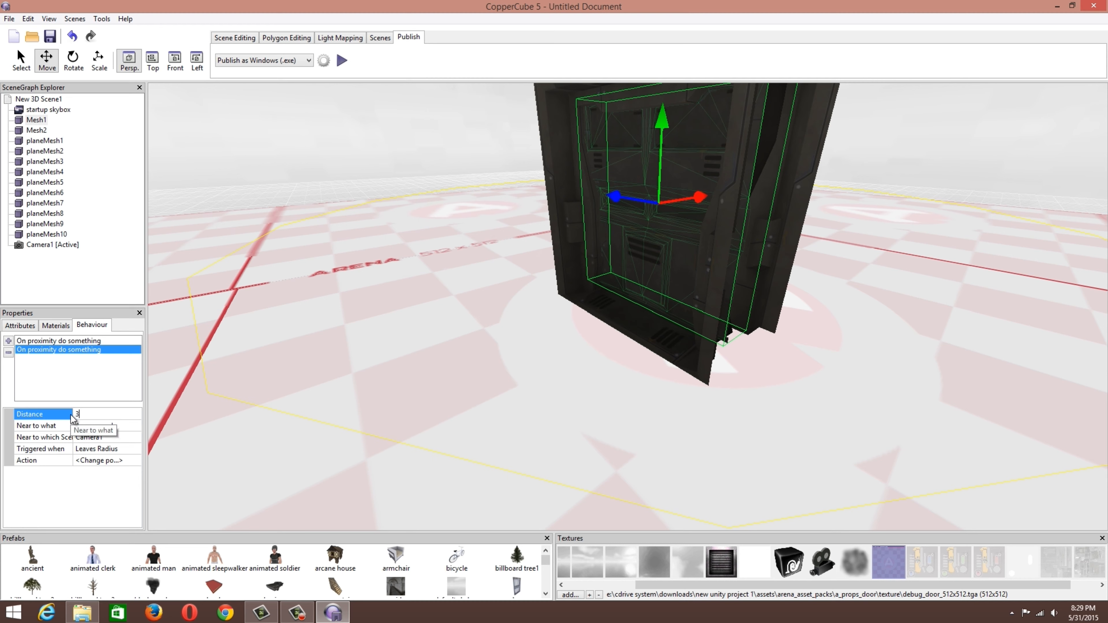
pyautogui.write('0')
pyautogui.press('Return')
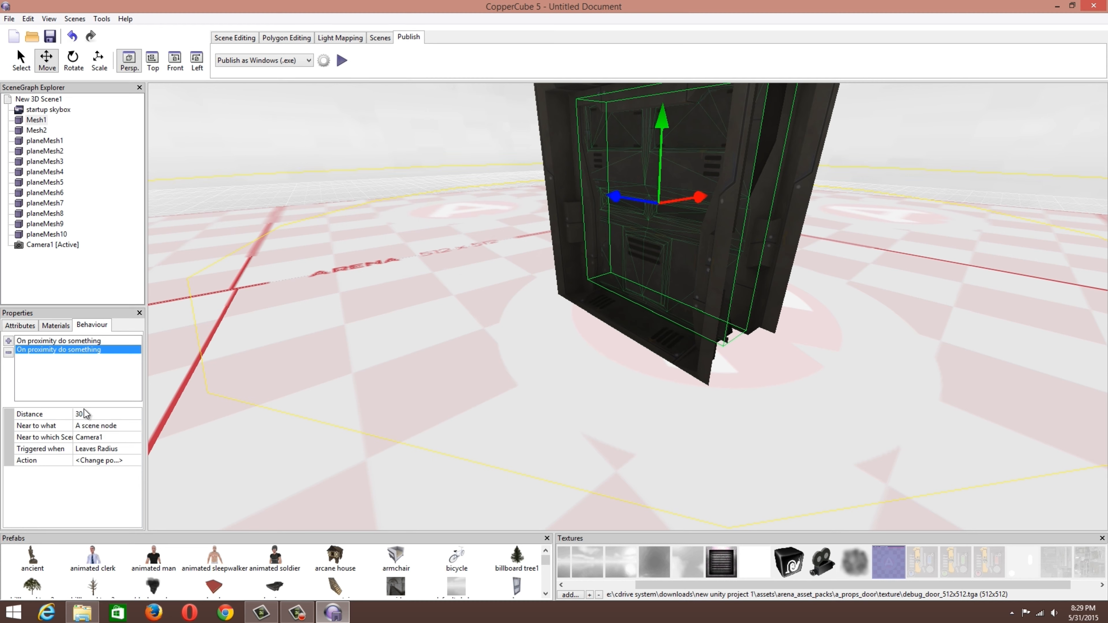
# - Check the Enters Radius behaviour's settings and set the Leaves Radius behaviour's distance to 20
pyautogui.click(55, 326)
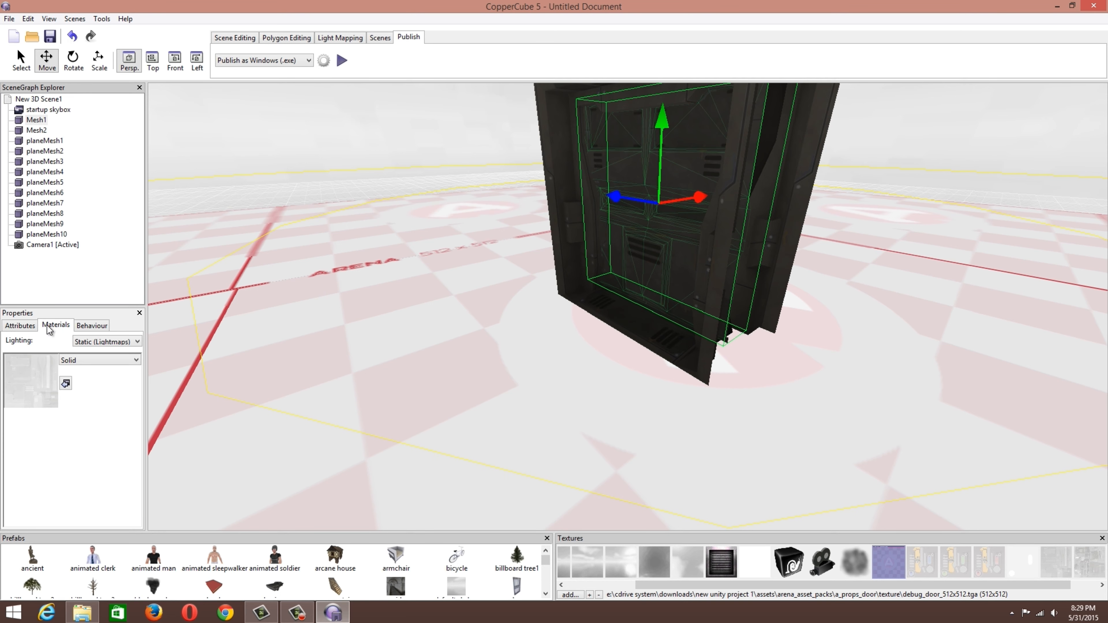
pyautogui.click(80, 326)
pyautogui.click(44, 341)
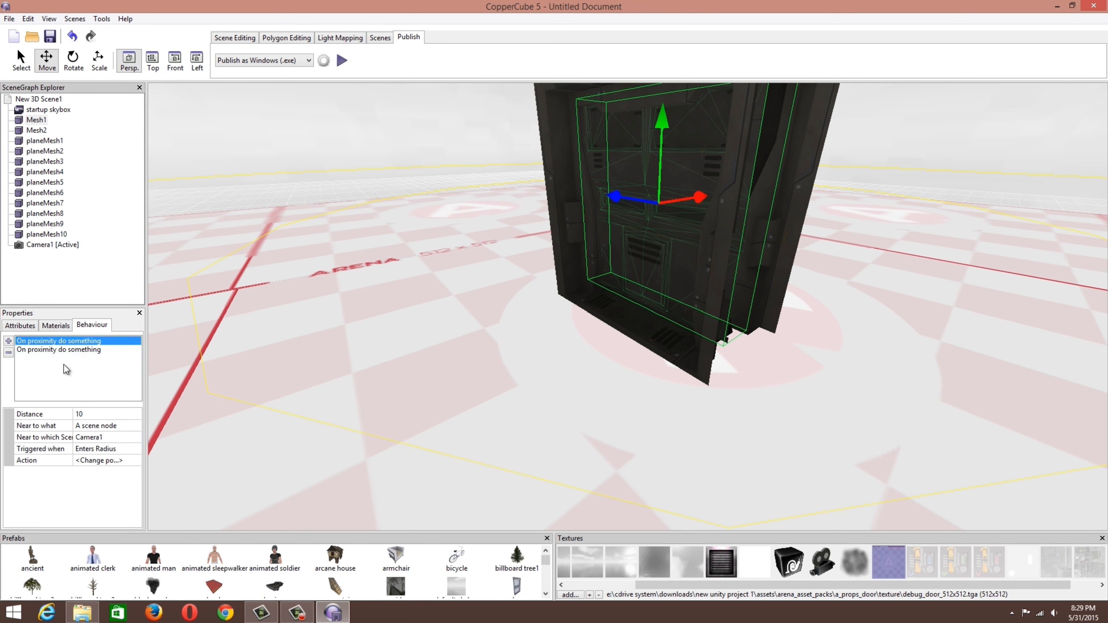
pyautogui.click(67, 350)
pyautogui.click(88, 412)
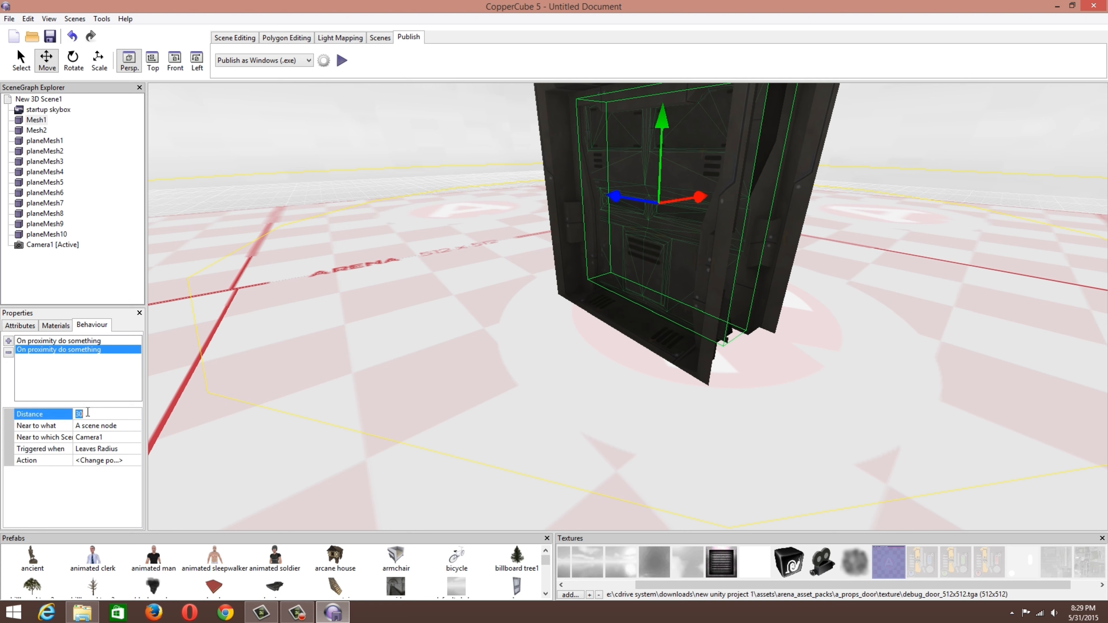
pyautogui.write('20')
pyautogui.press('Return')
# - Set the distance of the Enters Radius proximity behaviour to 30
pyautogui.click(95, 340)
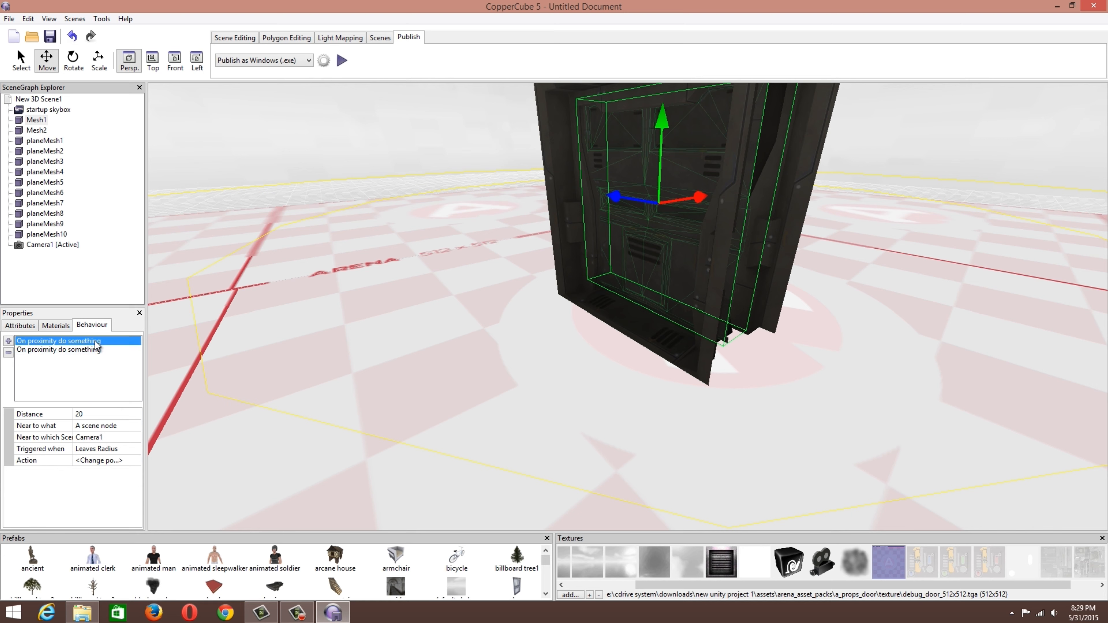
pyautogui.click(93, 415)
pyautogui.write('3')
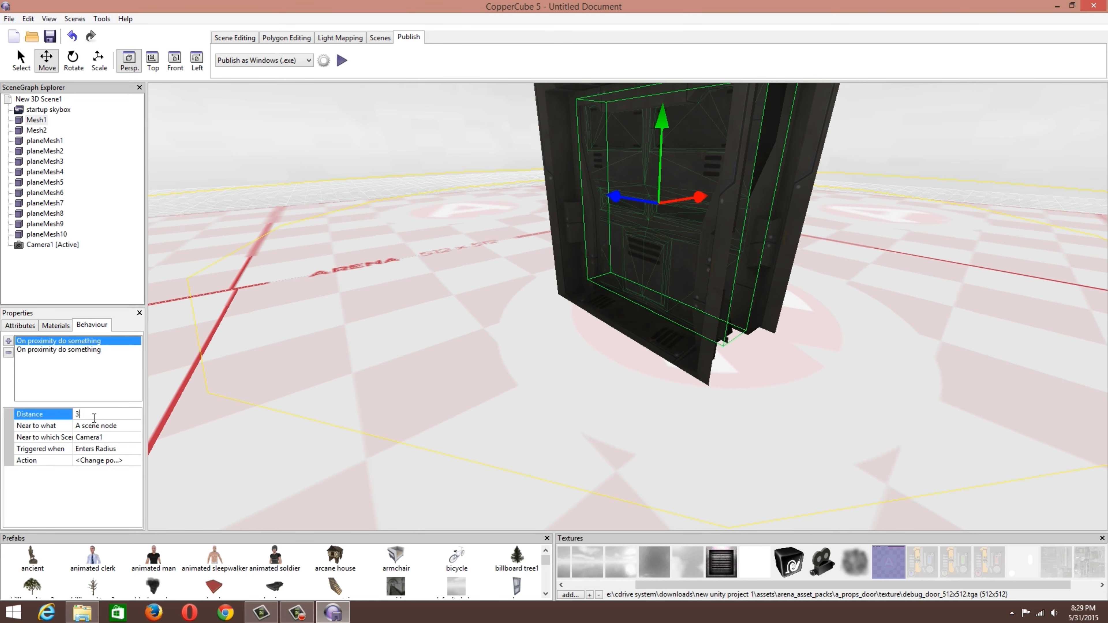
pyautogui.write('0')
pyautogui.press('Return')
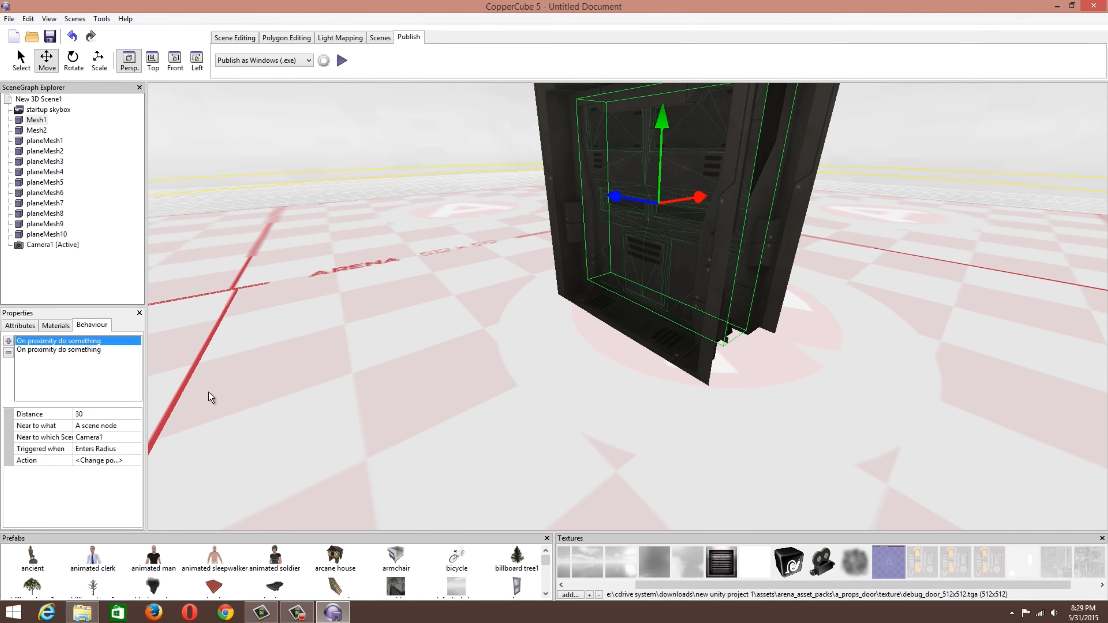
# - Inspect the proximity circles around the door and set the Enters Radius behaviour's distance to 20
pyautogui.moveTo(209, 392); pyautogui.dragTo(433, 377, button='middle')
pyautogui.scroll(-10, 571, 391)
pyautogui.moveTo(570, 391); pyautogui.dragTo(589, 366, button='middle')
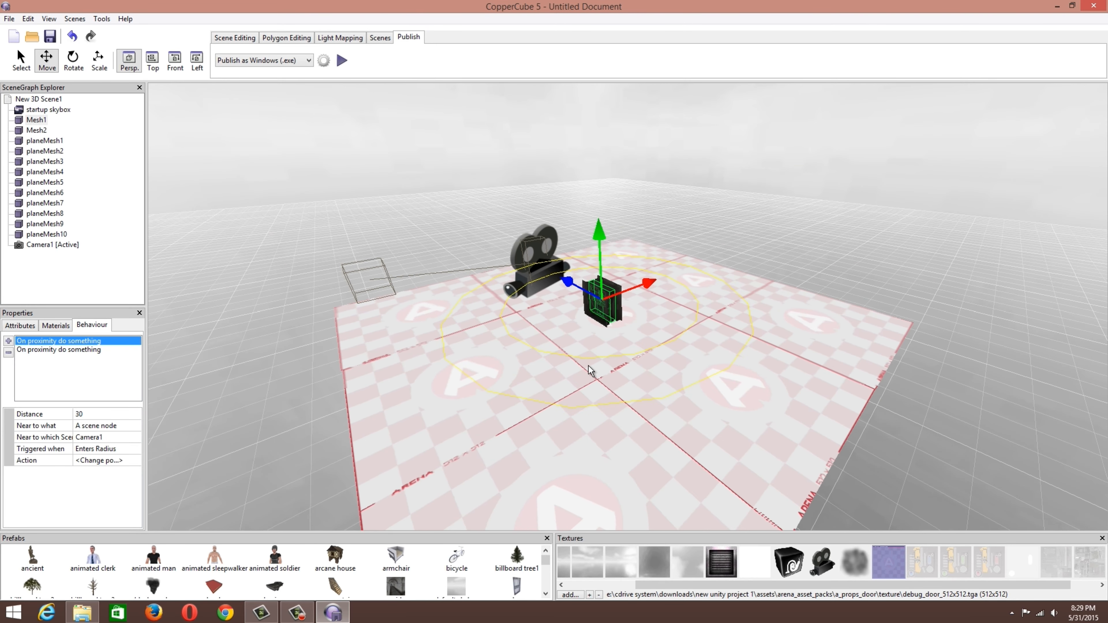
pyautogui.scroll(10, 588, 365)
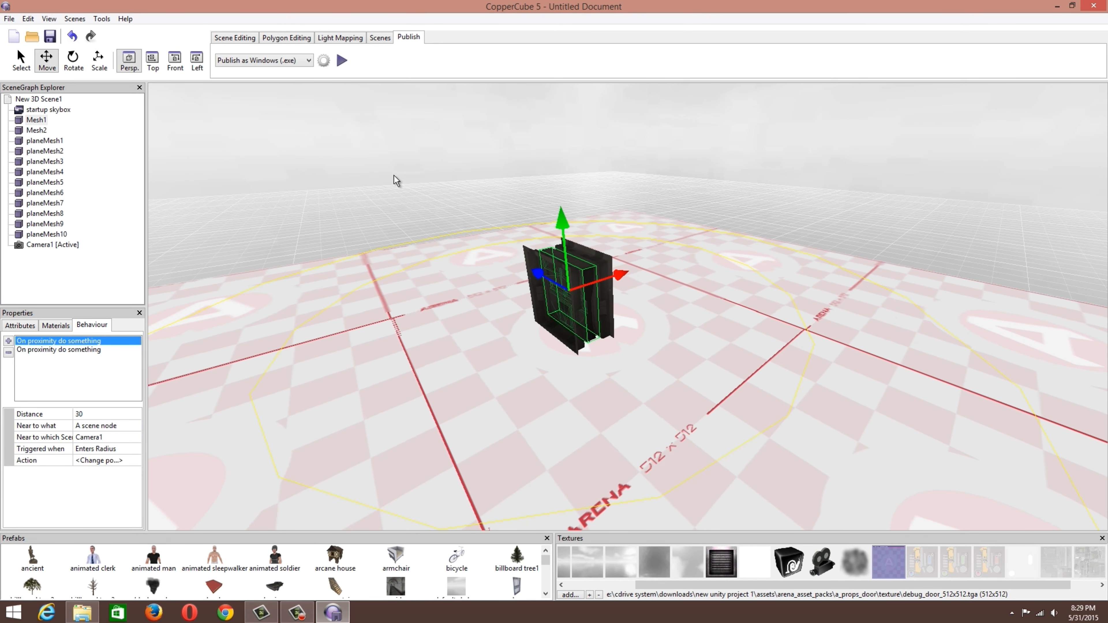
pyautogui.scroll(-5, 381, 388)
pyautogui.click(93, 414)
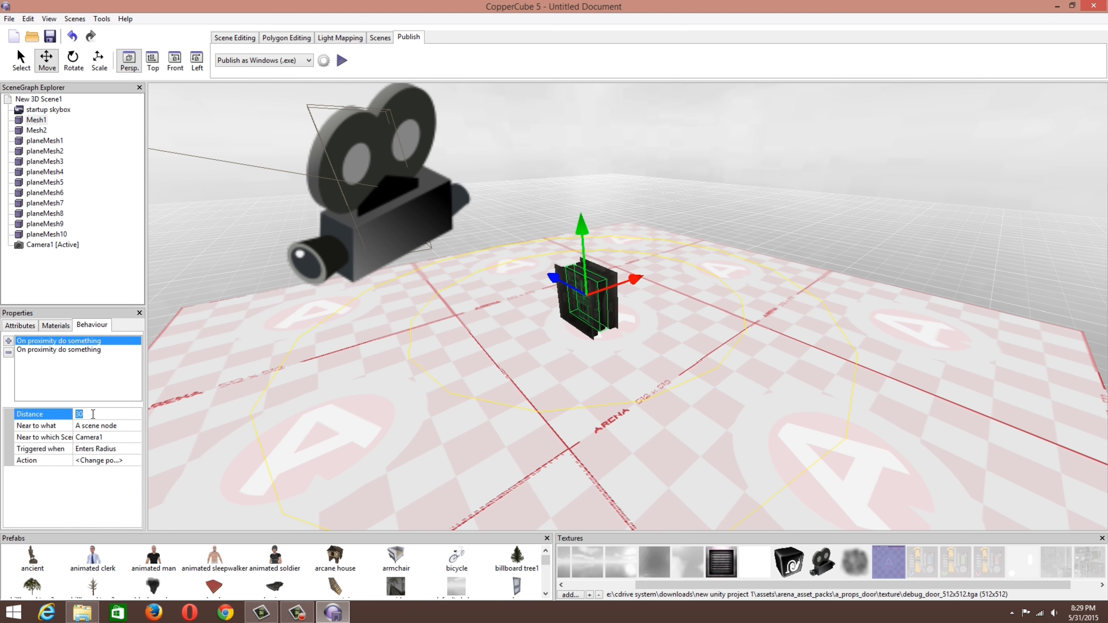
pyautogui.press('Return')
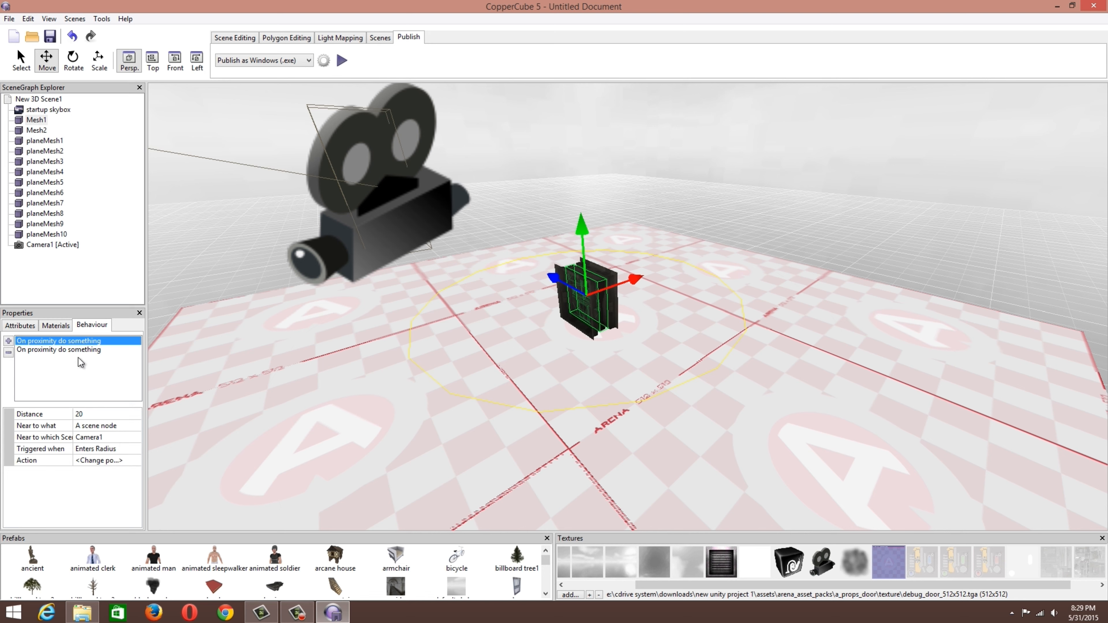
# - Set the distance of the Leaves Radius proximity behaviour to 10
pyautogui.click(74, 350)
pyautogui.click(98, 413)
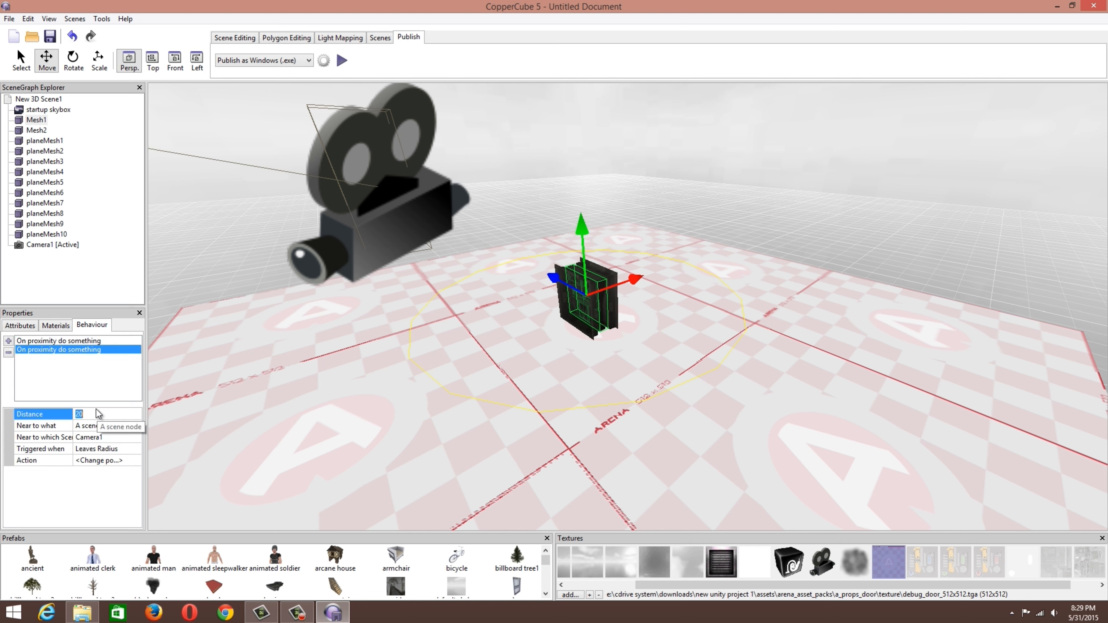
pyautogui.write('10')
pyautogui.press('Return')
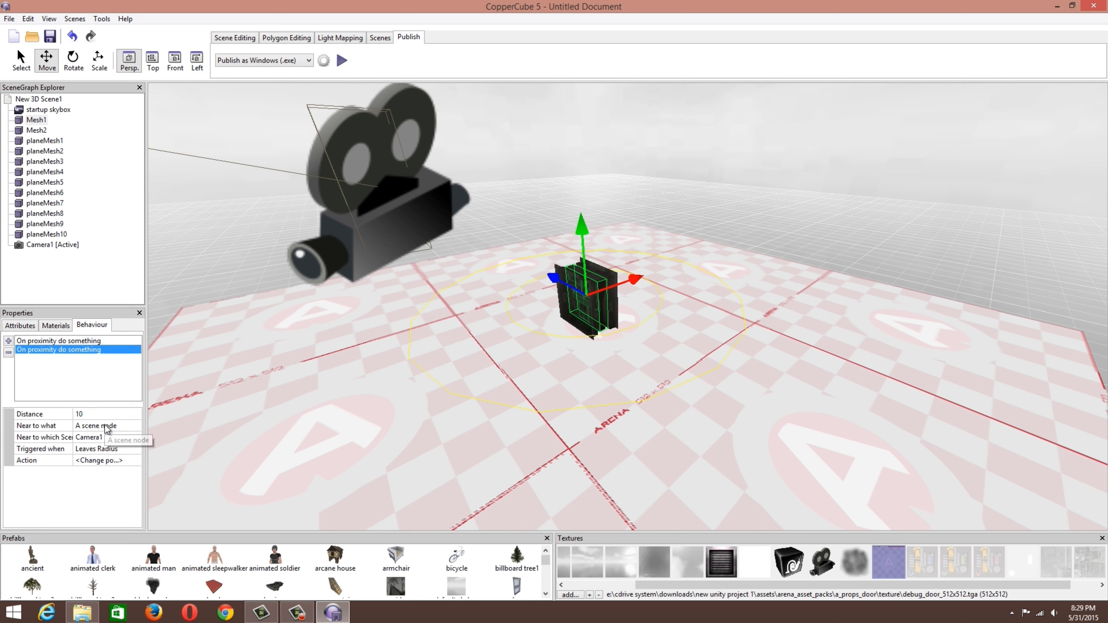
# - Run the scene as a Windows test application and walk the camera through the door to the other side
pyautogui.click(341, 61)
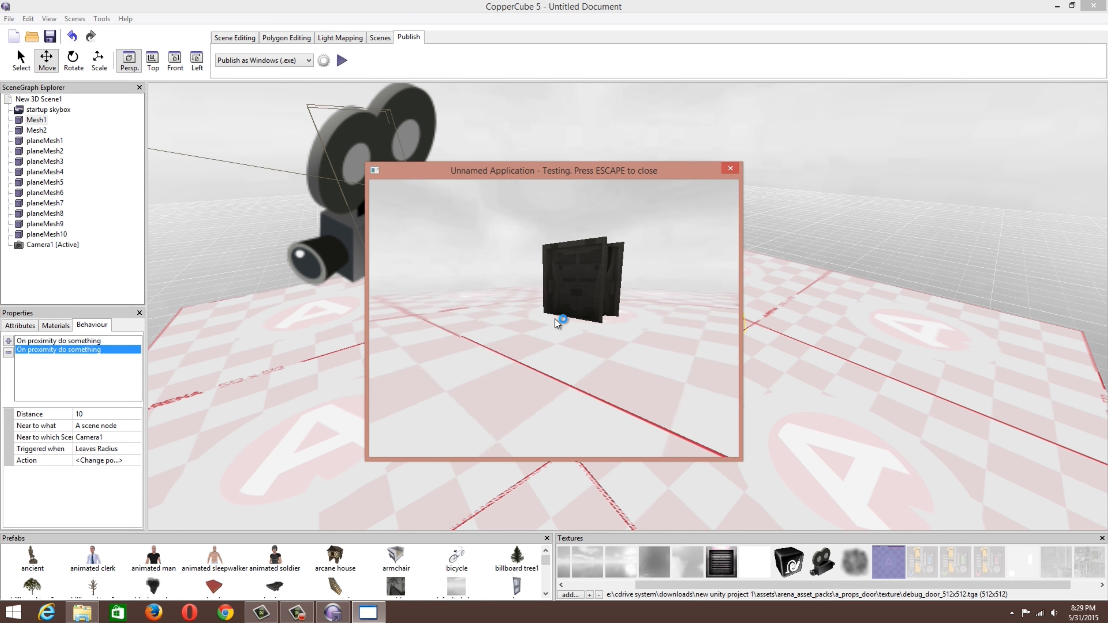
pyautogui.press('w')
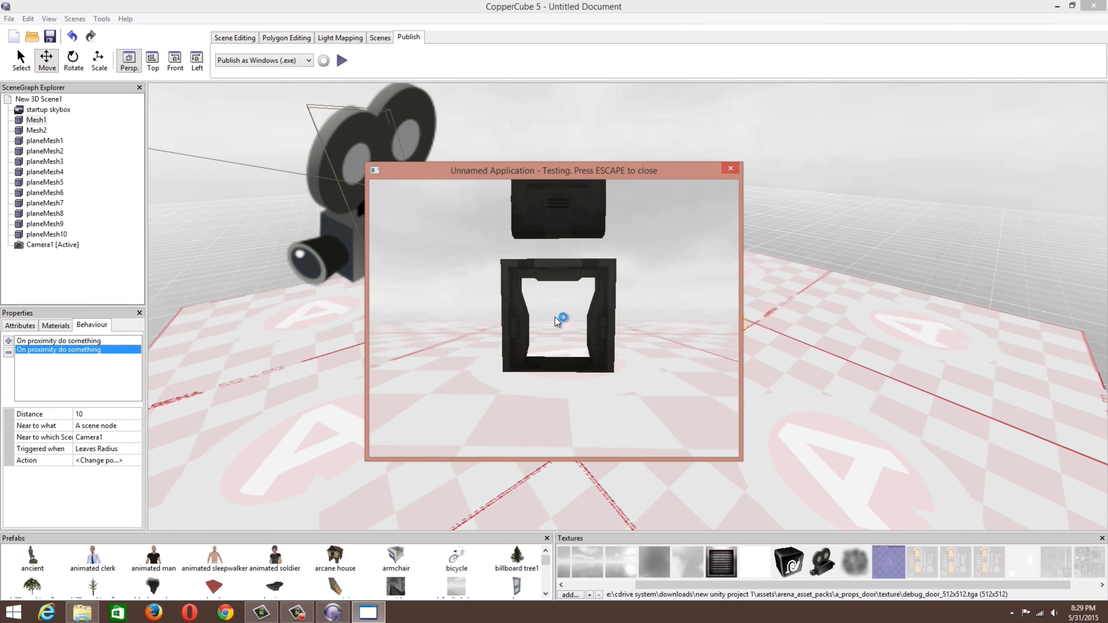
pyautogui.press('w')
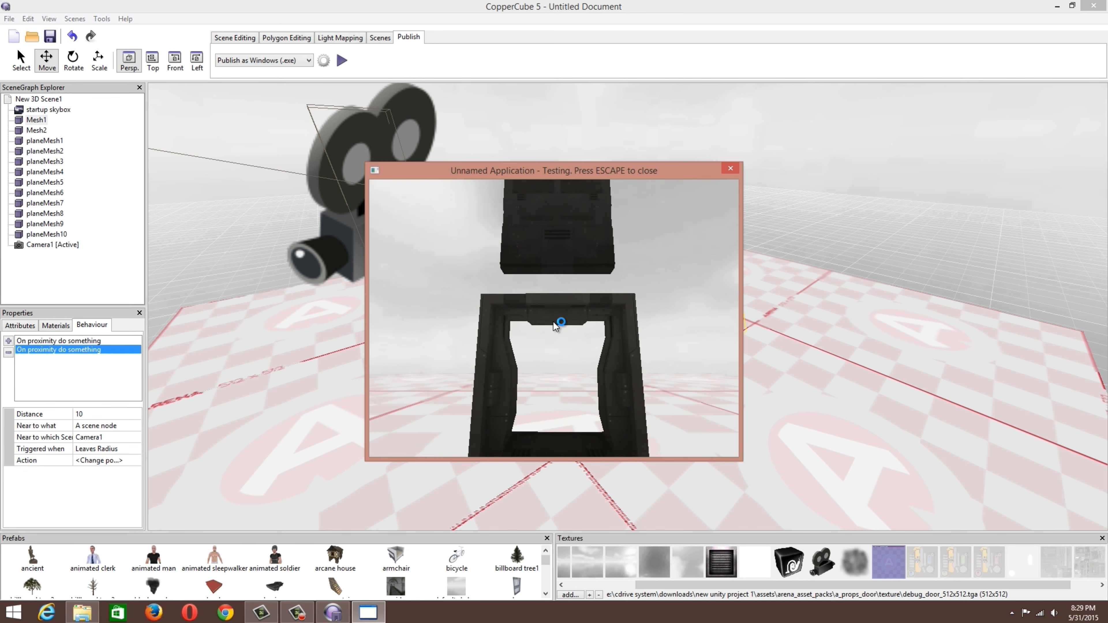
pyautogui.press('w')
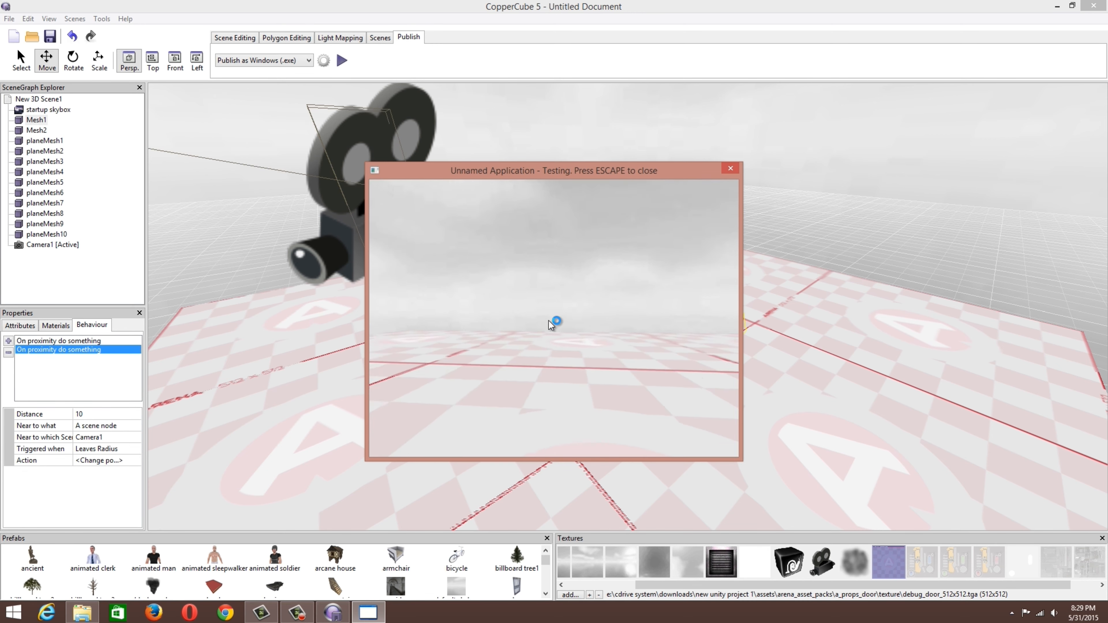
pyautogui.press('w')
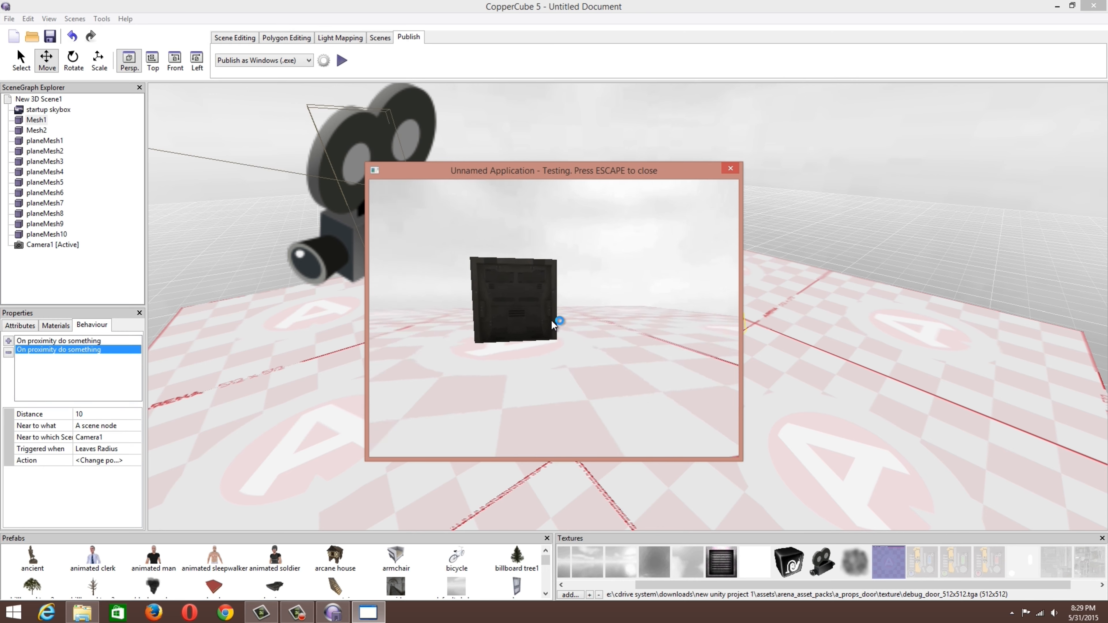
# - Walk the camera back and forth through the doorway to test the door's opening and closing
pyautogui.press('s')
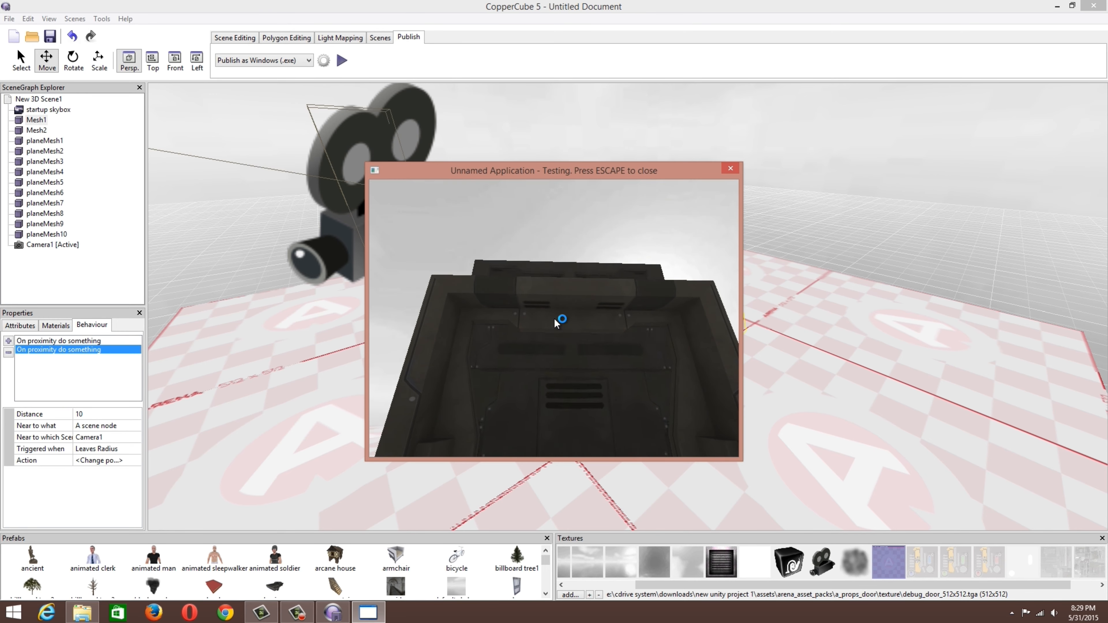
pyautogui.press('w')
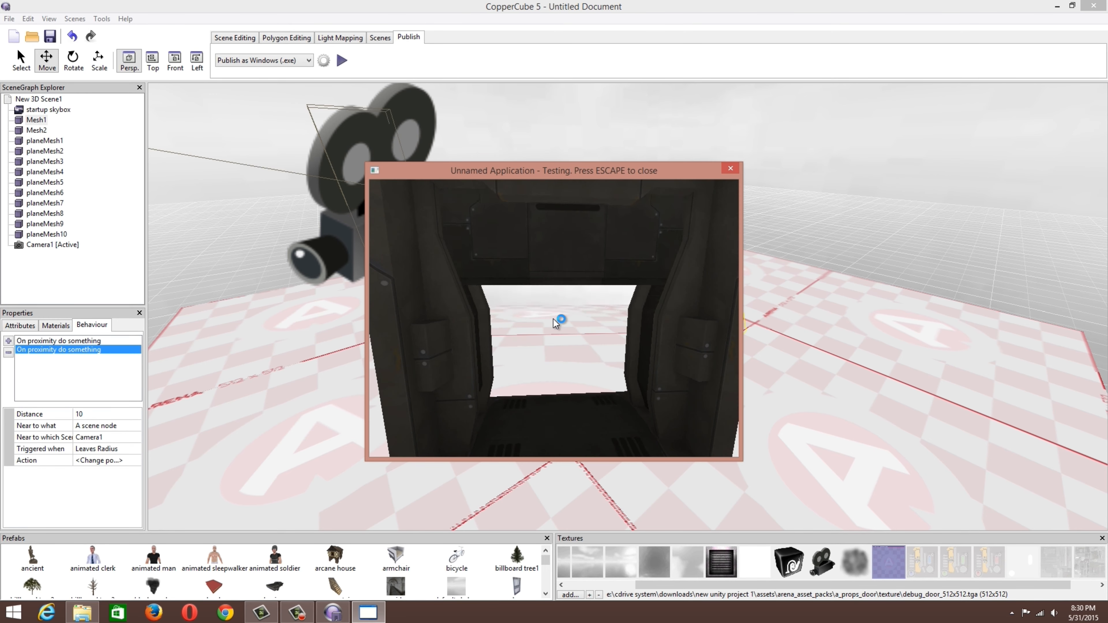
pyautogui.press('s')
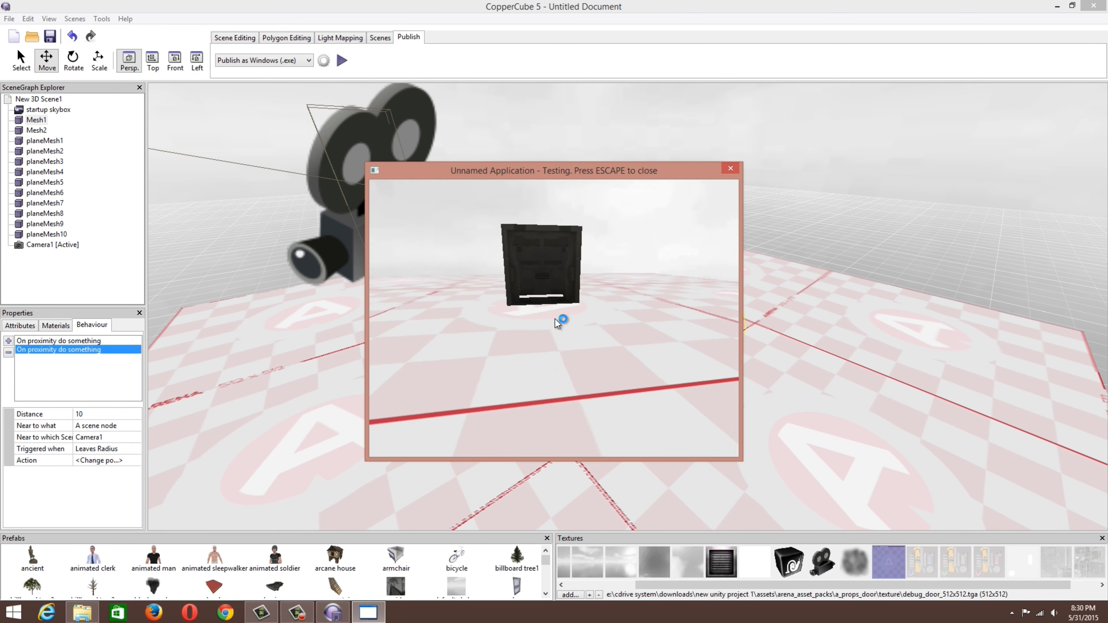
pyautogui.press('w')
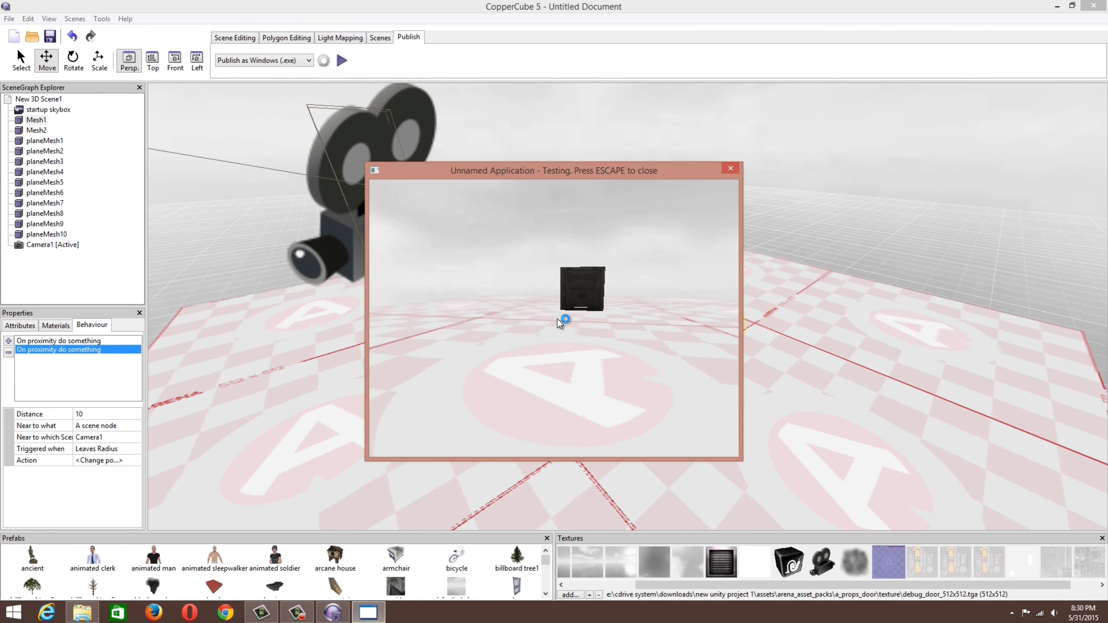
pyautogui.press('w')
pyautogui.press('w')
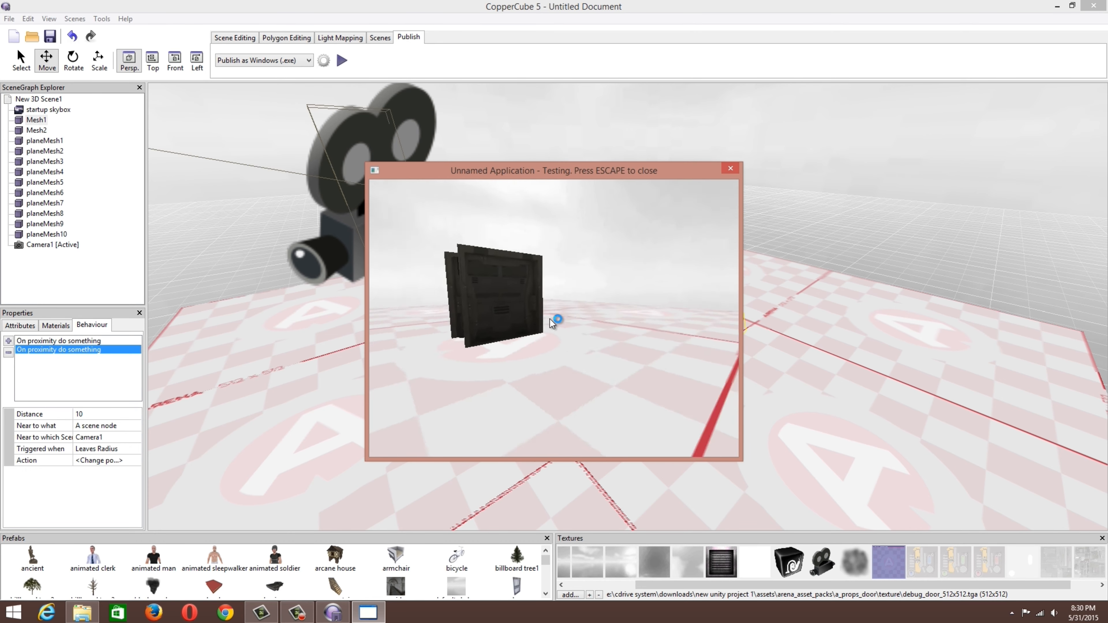
pyautogui.press('w')
pyautogui.press('w')
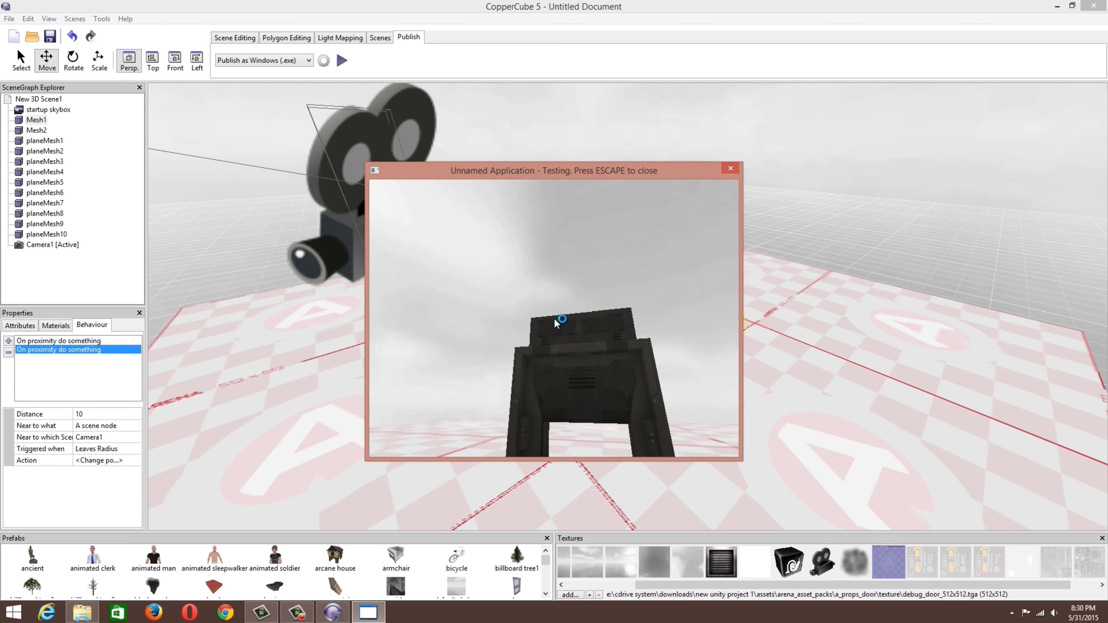
pyautogui.press('w')
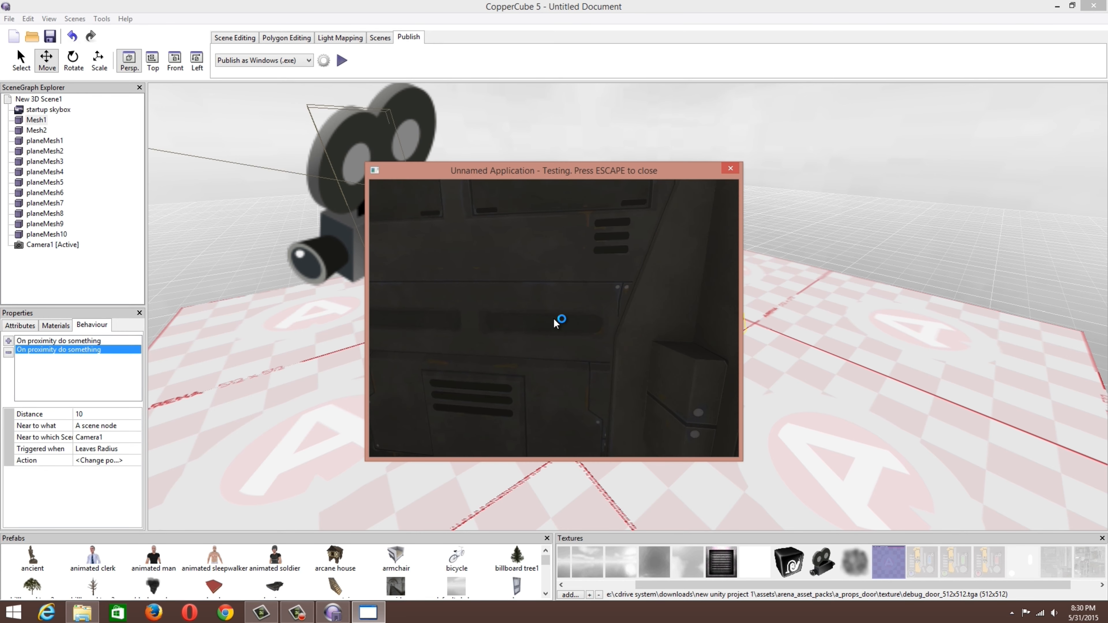
pyautogui.press('s')
pyautogui.press('w')
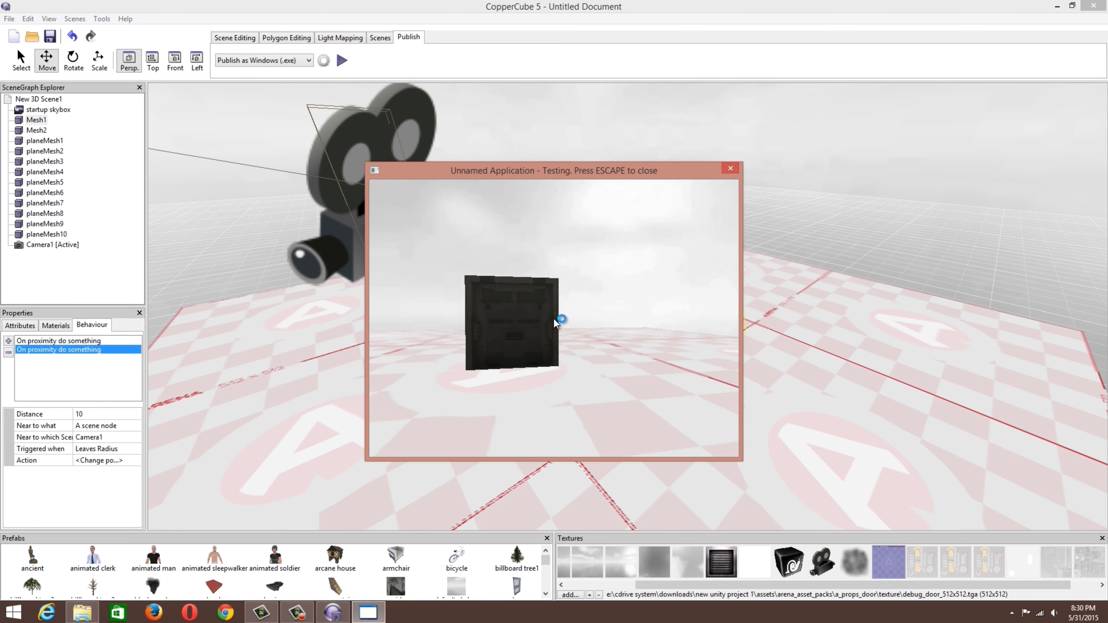
# - Move the camera sideways around the door to test the proximity triggers from its side
pyautogui.press('w')
pyautogui.press('s')
pyautogui.press('a')
pyautogui.press('d')
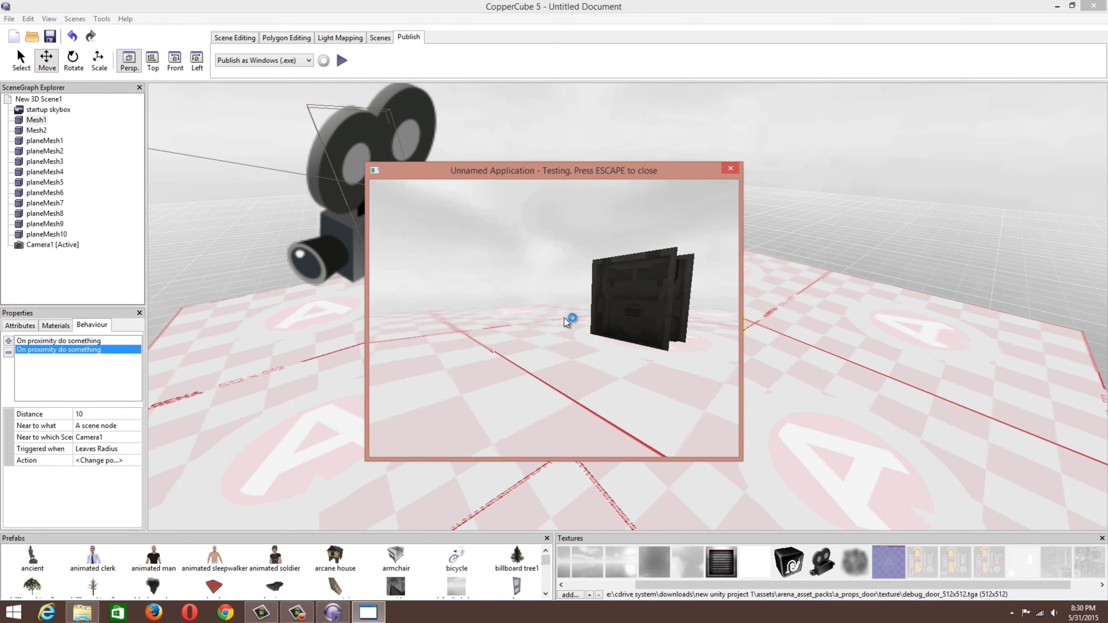
pyautogui.press('a')
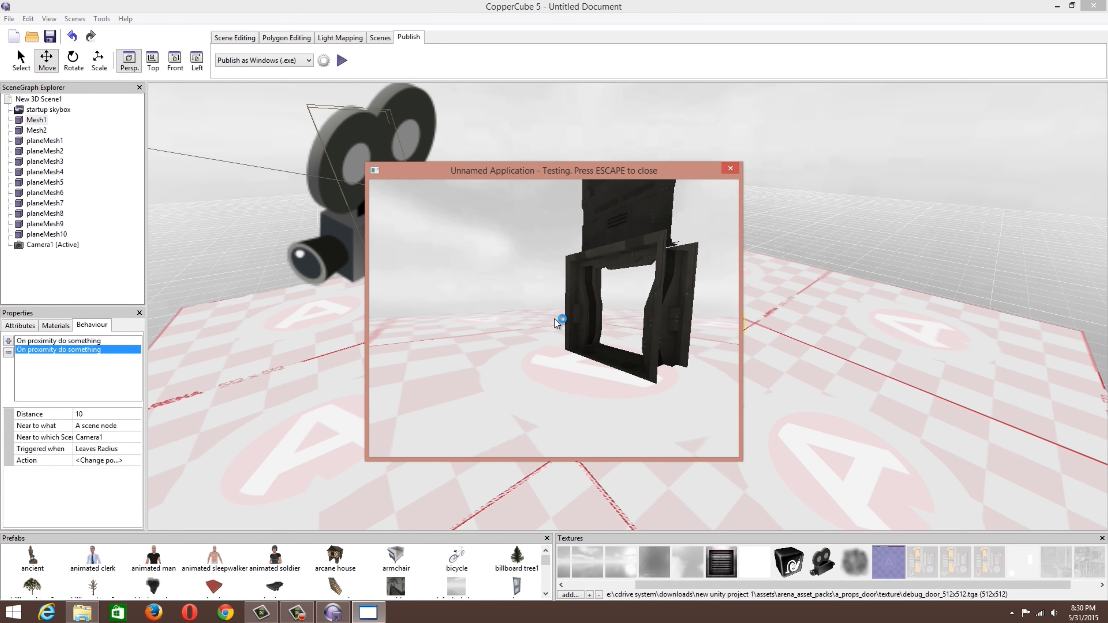
pyautogui.press('d')
pyautogui.press('s')
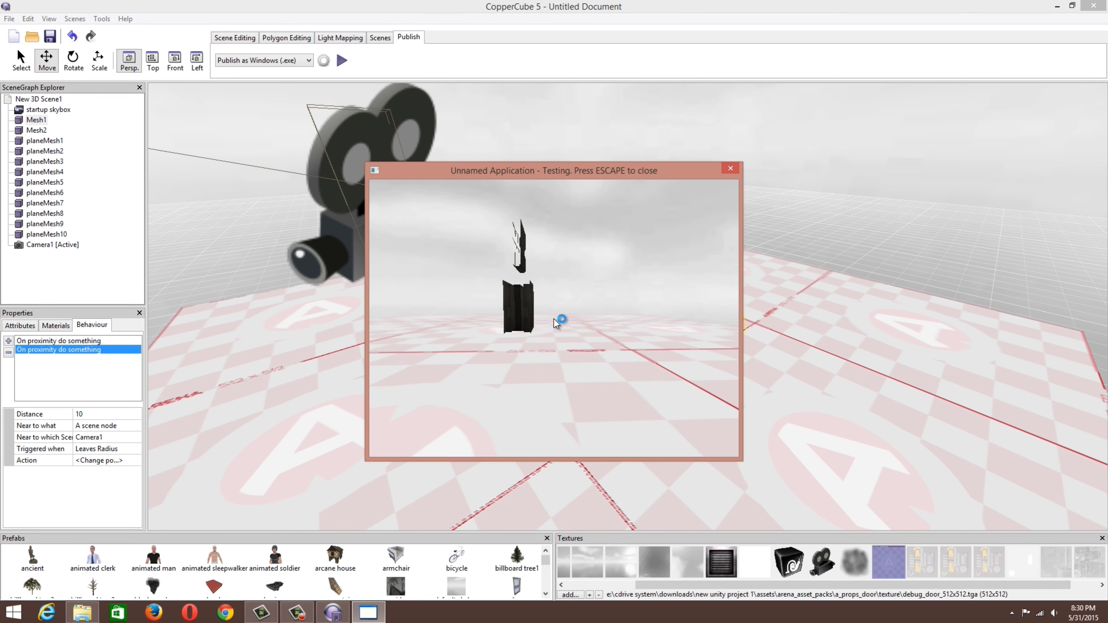
pyautogui.press('w')
pyautogui.press('w')
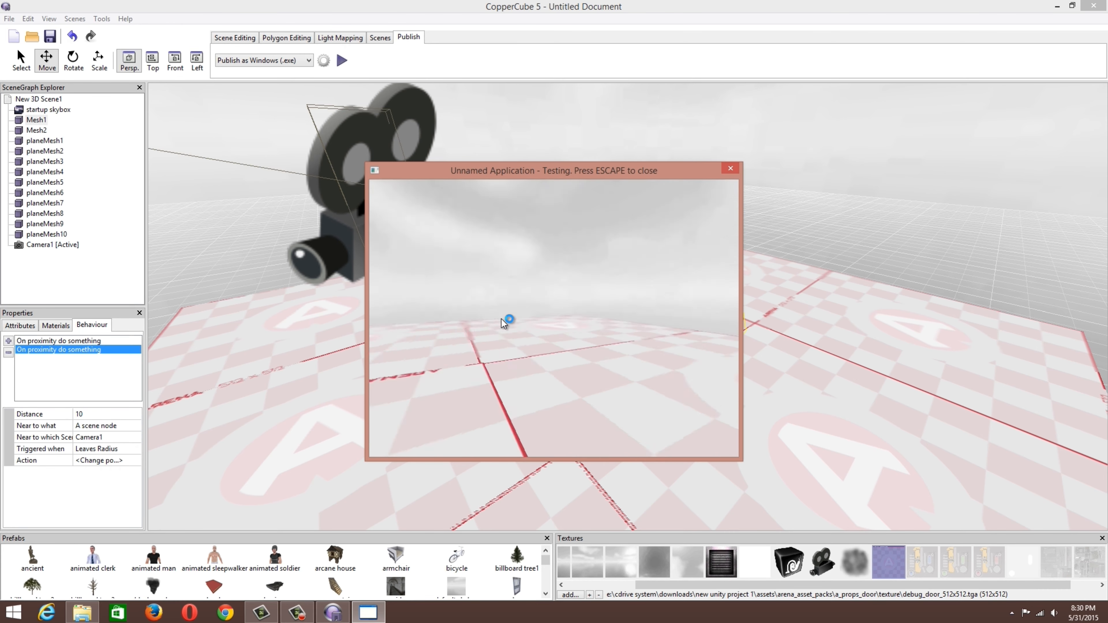
# - Approach the door at an angle and back away to check its opening and closing distances
pyautogui.press('w')
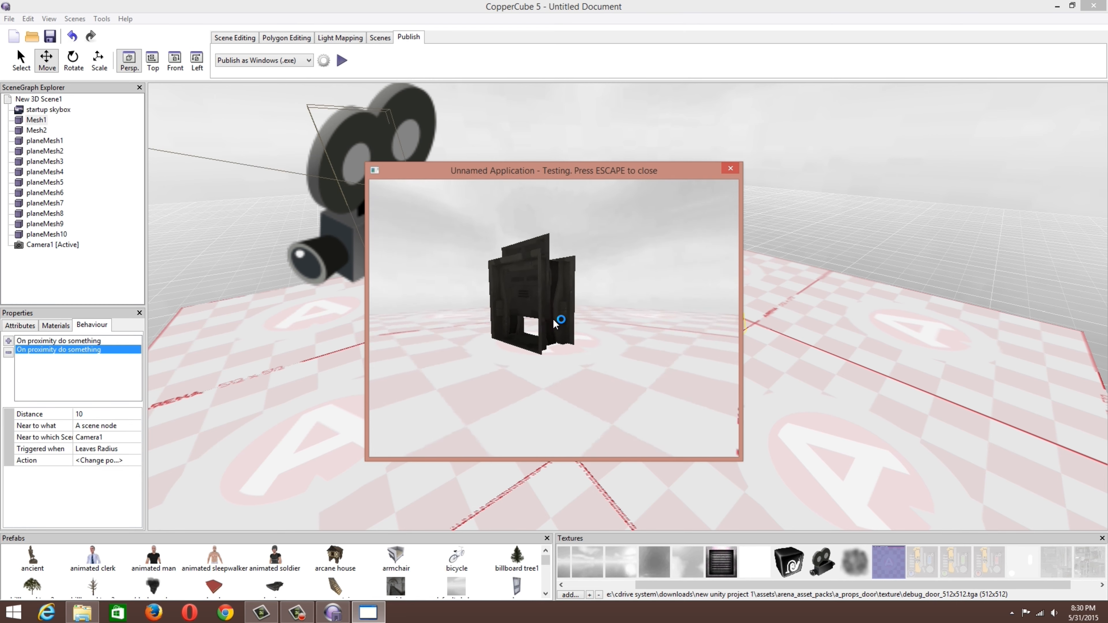
pyautogui.press('w')
pyautogui.press('s')
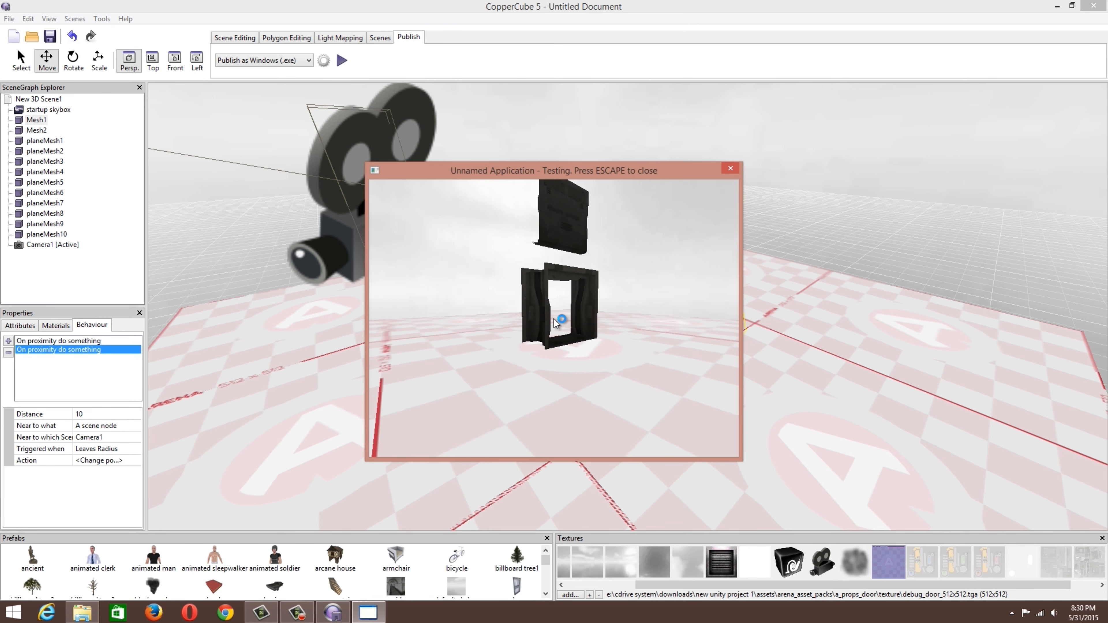
pyautogui.press('w')
pyautogui.press('s')
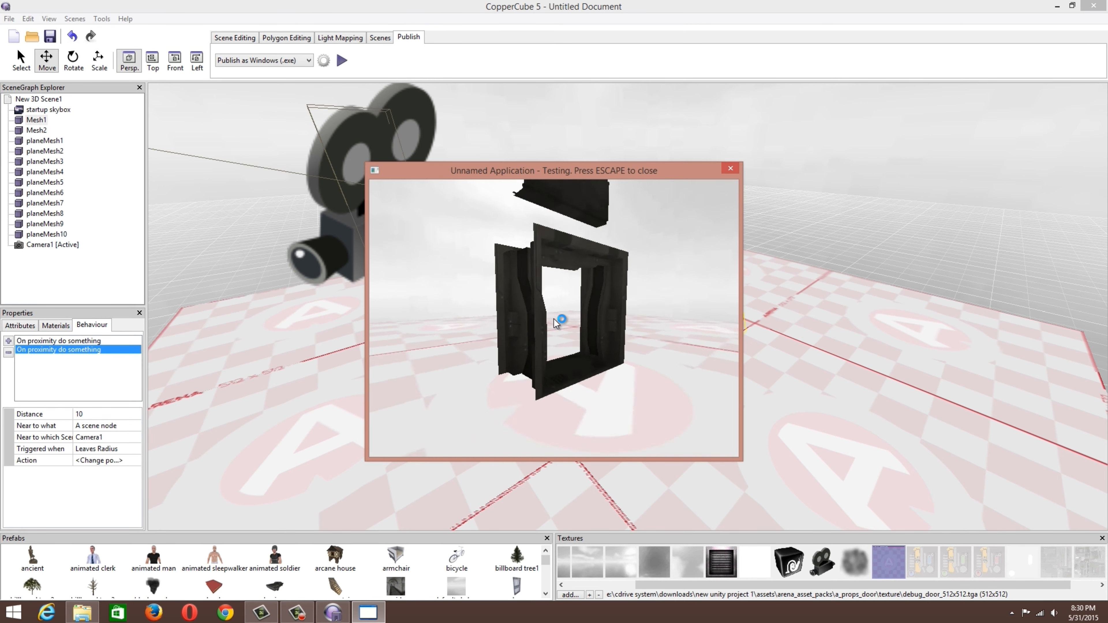
pyautogui.press('a')
pyautogui.press('s')
pyautogui.press('a')
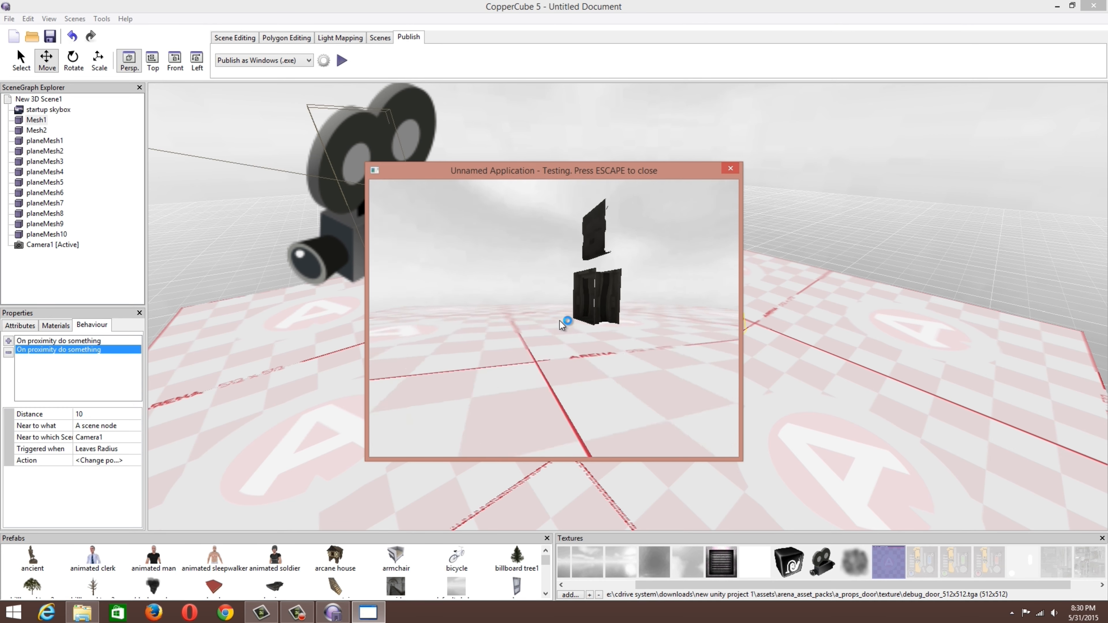
# - Walk the camera past the door, view it from a distance, and close the test application
pyautogui.press('w')
pyautogui.press('w')
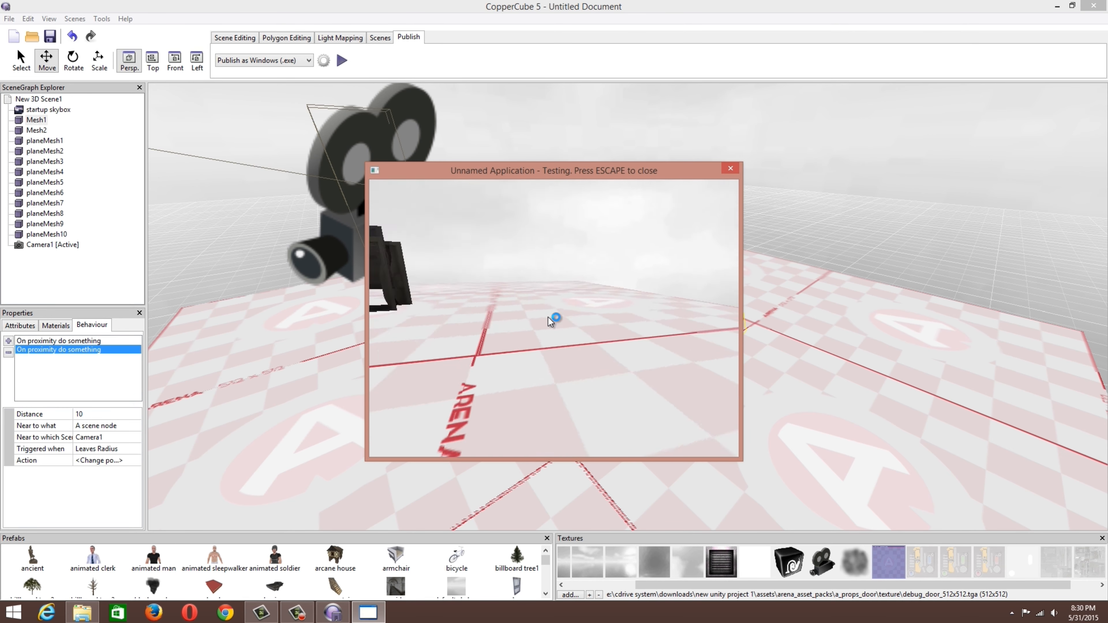
pyautogui.press('d')
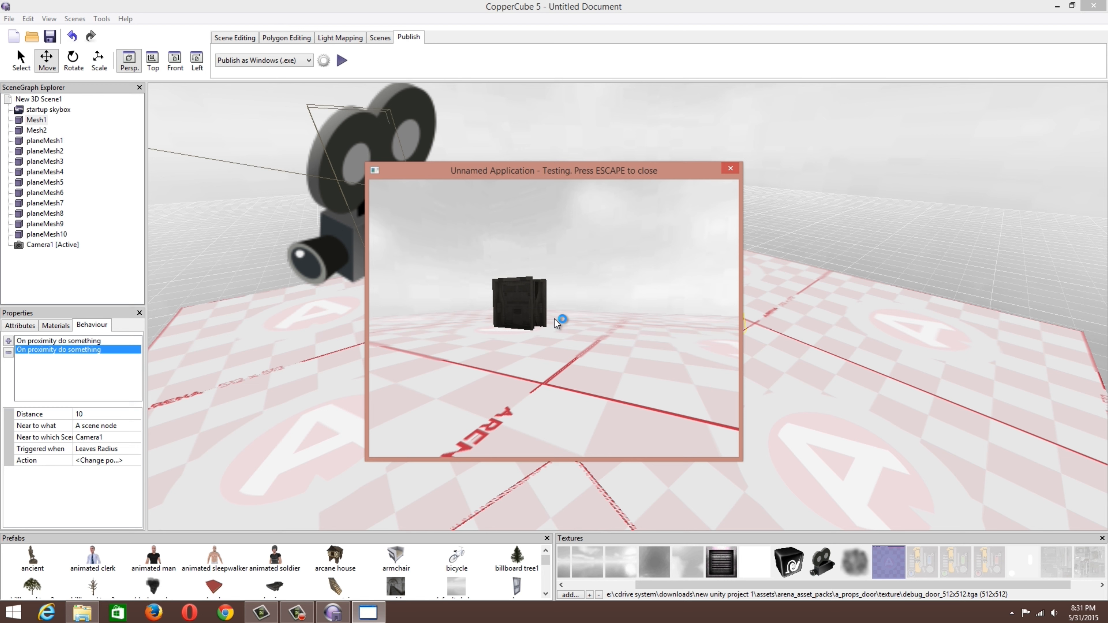
pyautogui.press('a')
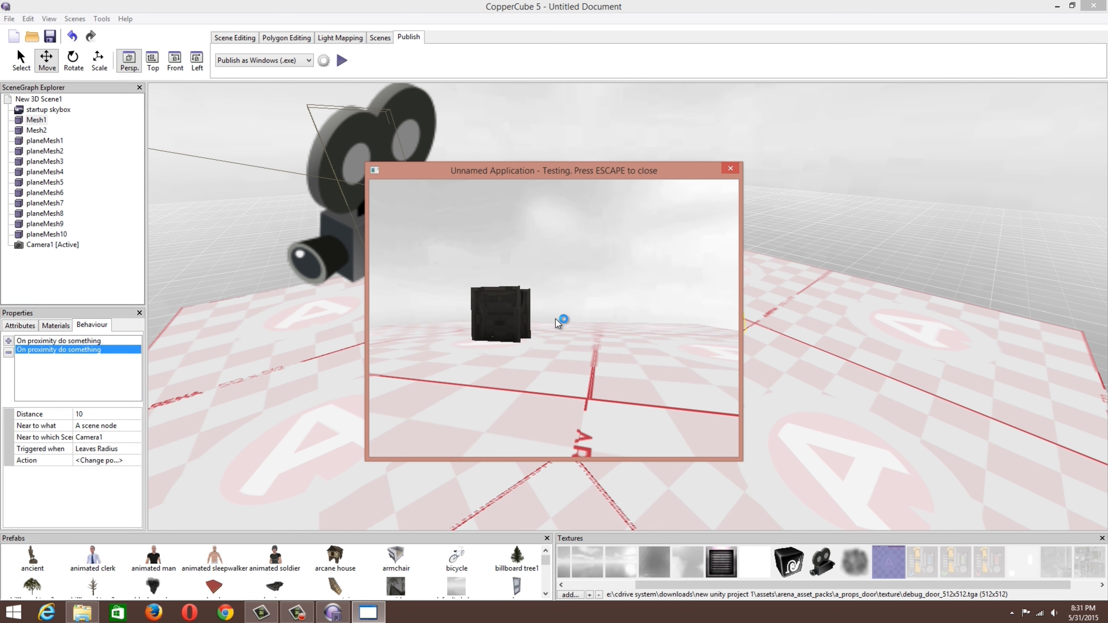
pyautogui.press('a')
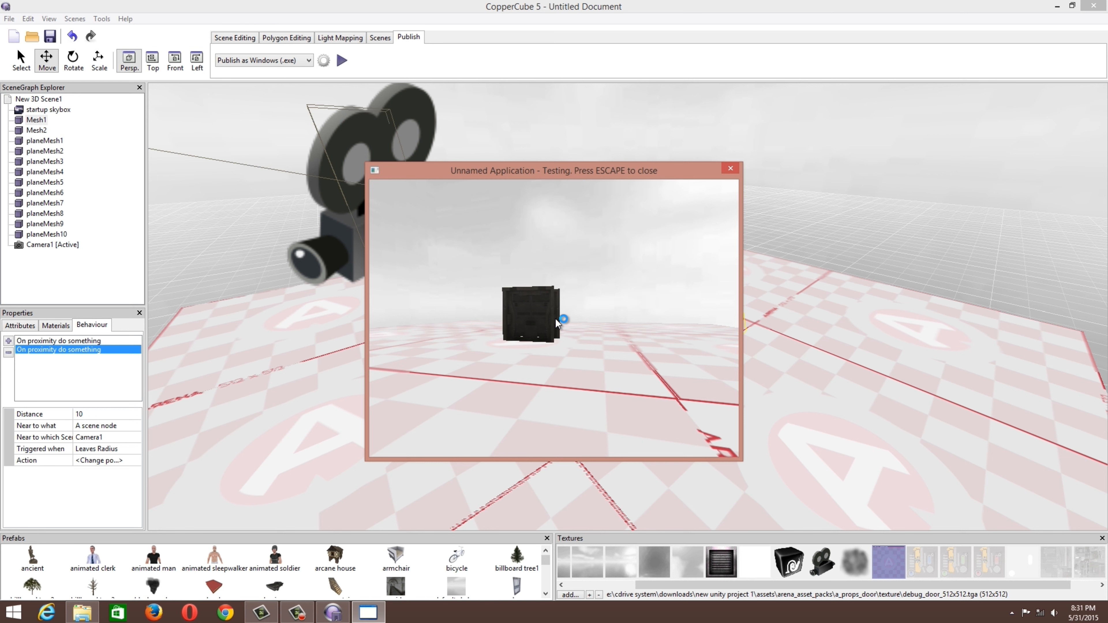
pyautogui.press('w')
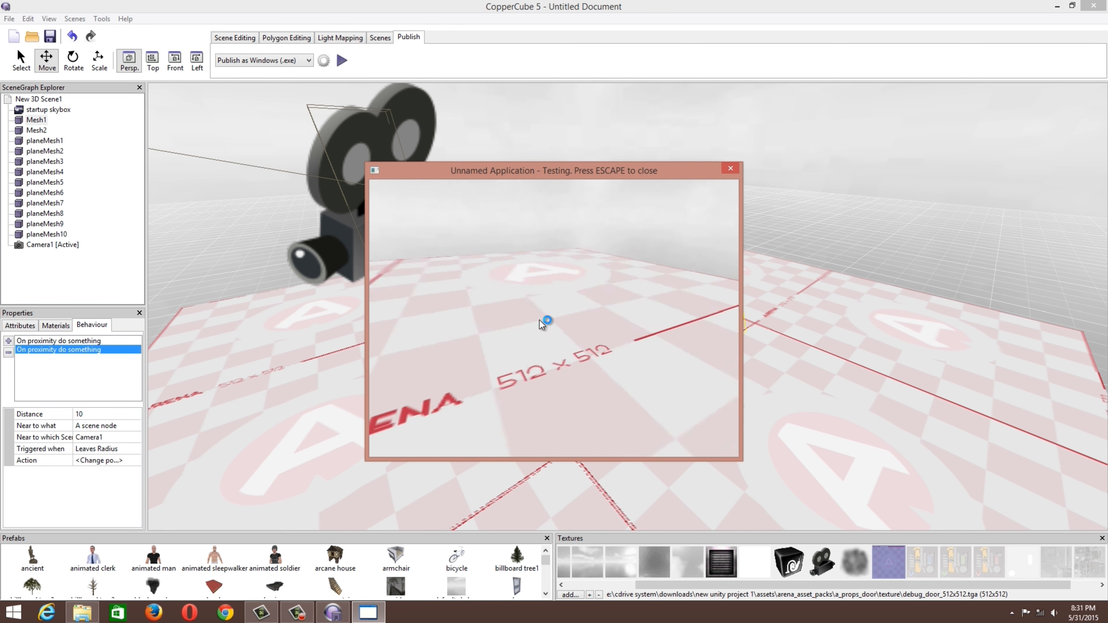
pyautogui.press('Escape')
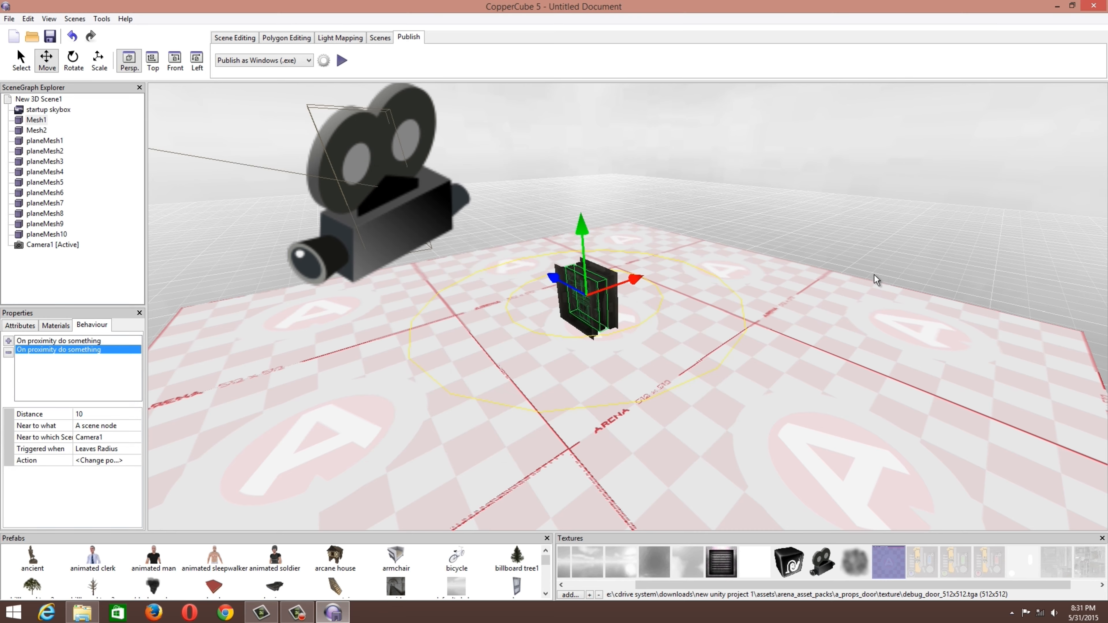